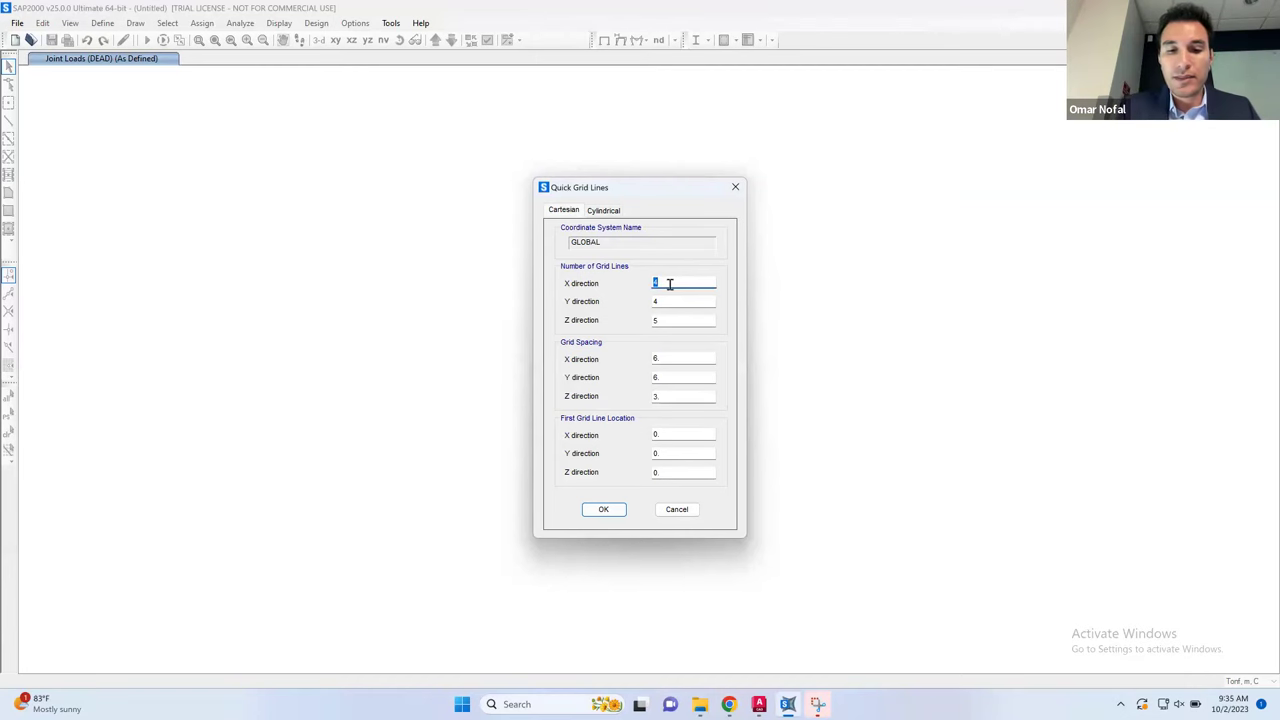
# Create the quick Cartesian grid with 6 grid lines in X, 1 in Y and 1 in Z, keeping the default spacing
pyautogui.write('6')
pyautogui.doubleClick(670, 303)
pyautogui.write('1')
pyautogui.doubleClick(661, 319)
pyautogui.write('1')
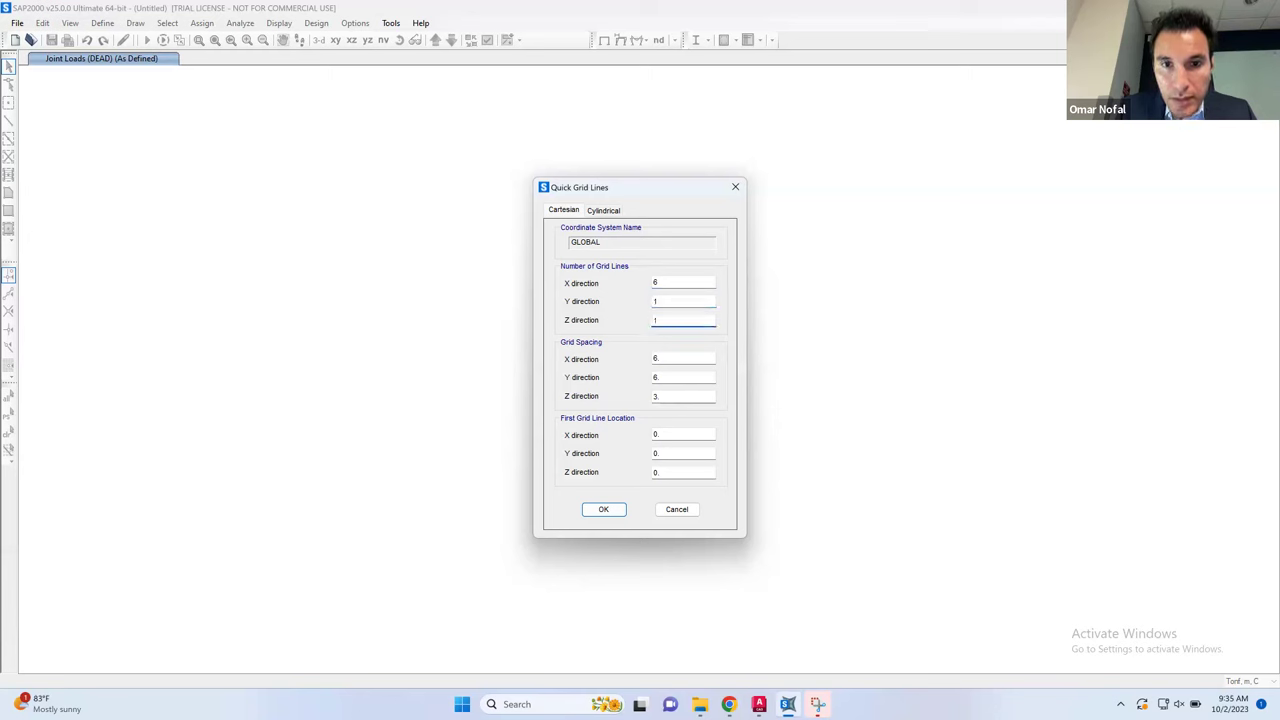
pyautogui.click(664, 360)
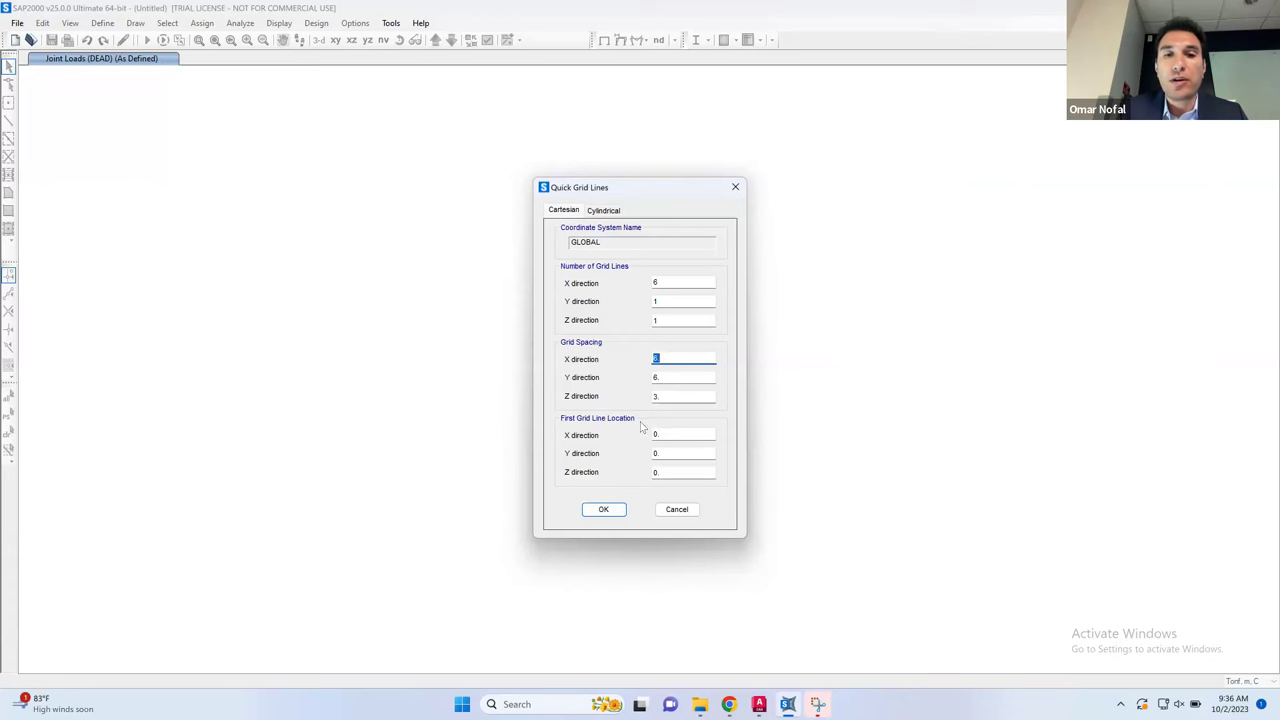
pyautogui.click(603, 509)
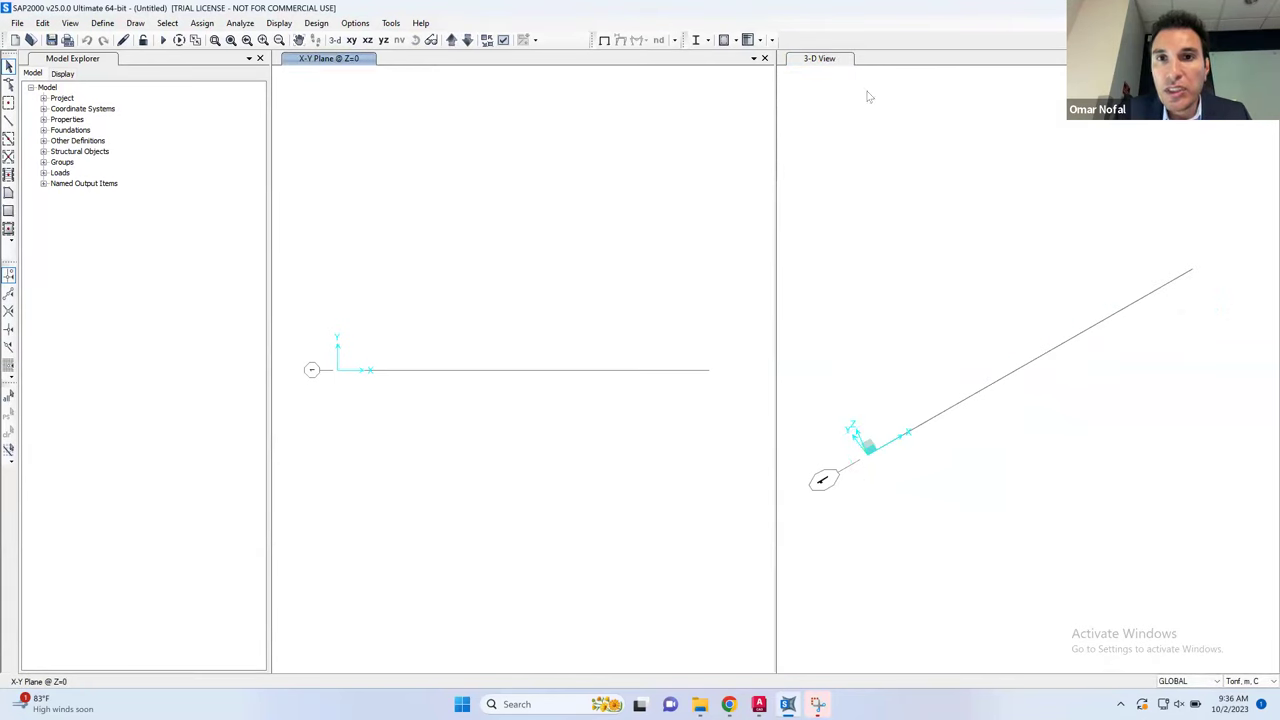
# Show the X-Z plane view and open the GLOBAL grid system's data for editing
pyautogui.click(368, 41)
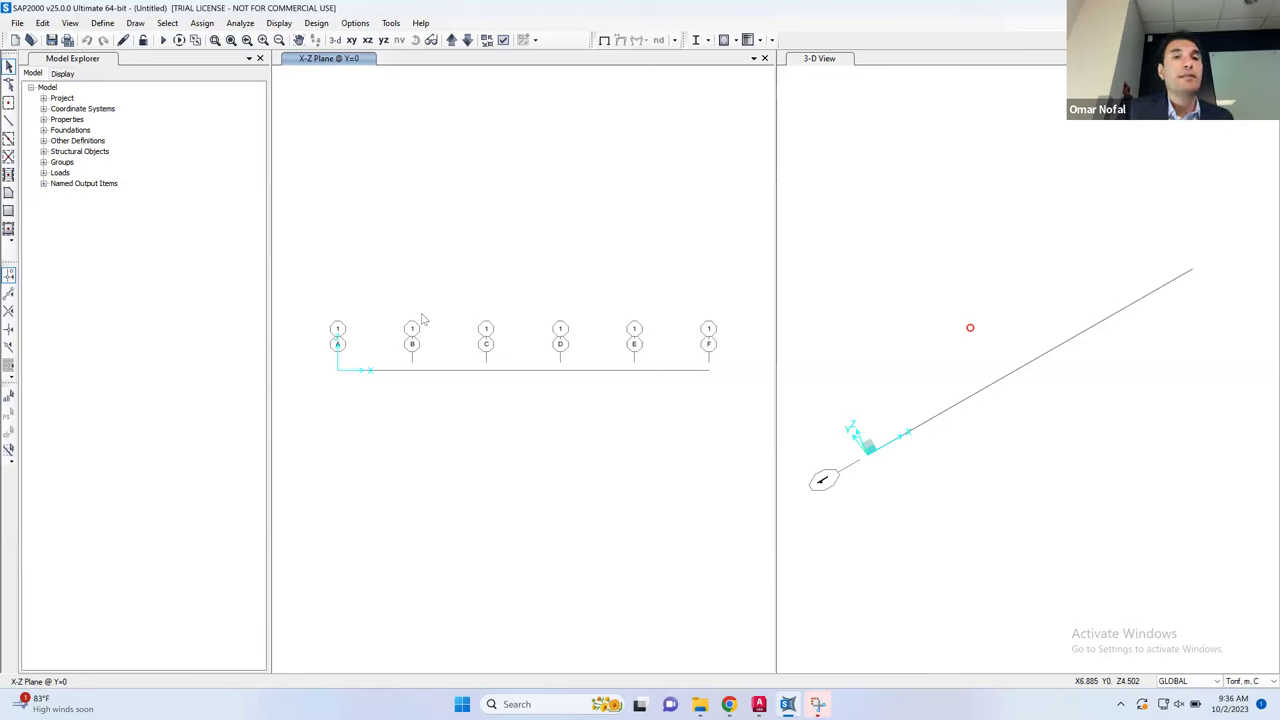
pyautogui.rightClick(445, 290)
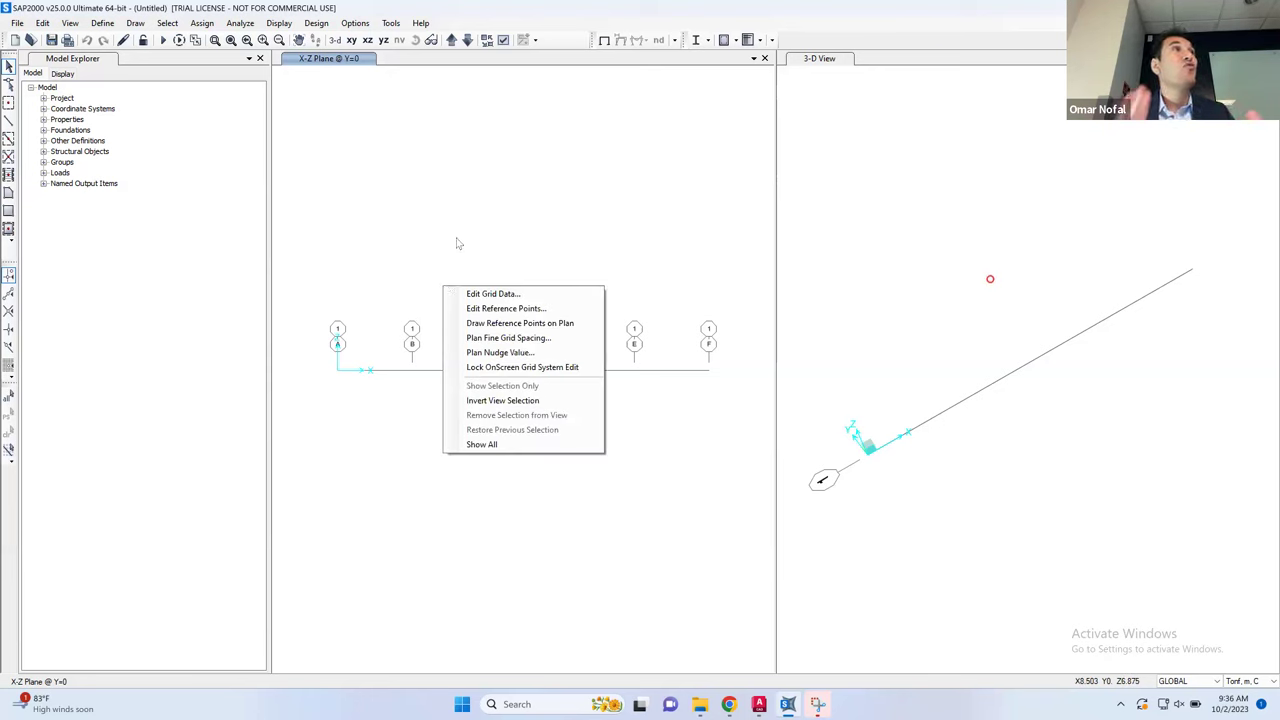
pyautogui.rightClick(366, 186)
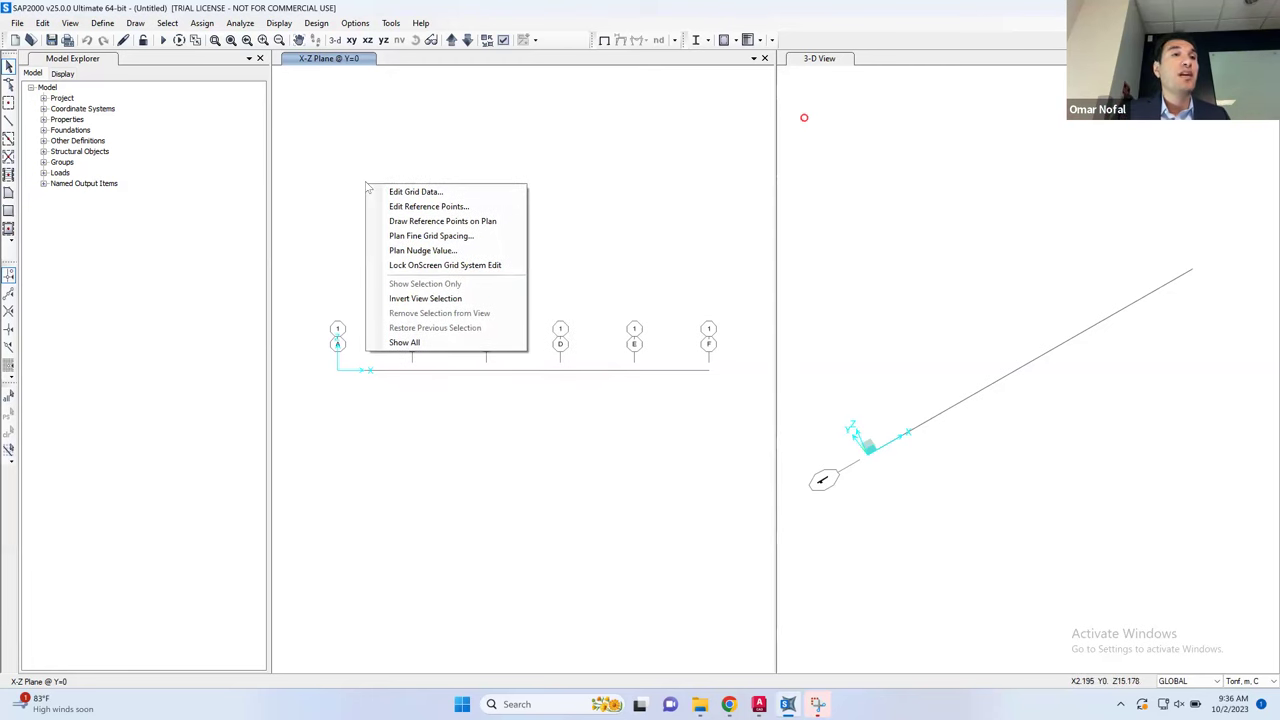
pyautogui.click(418, 193)
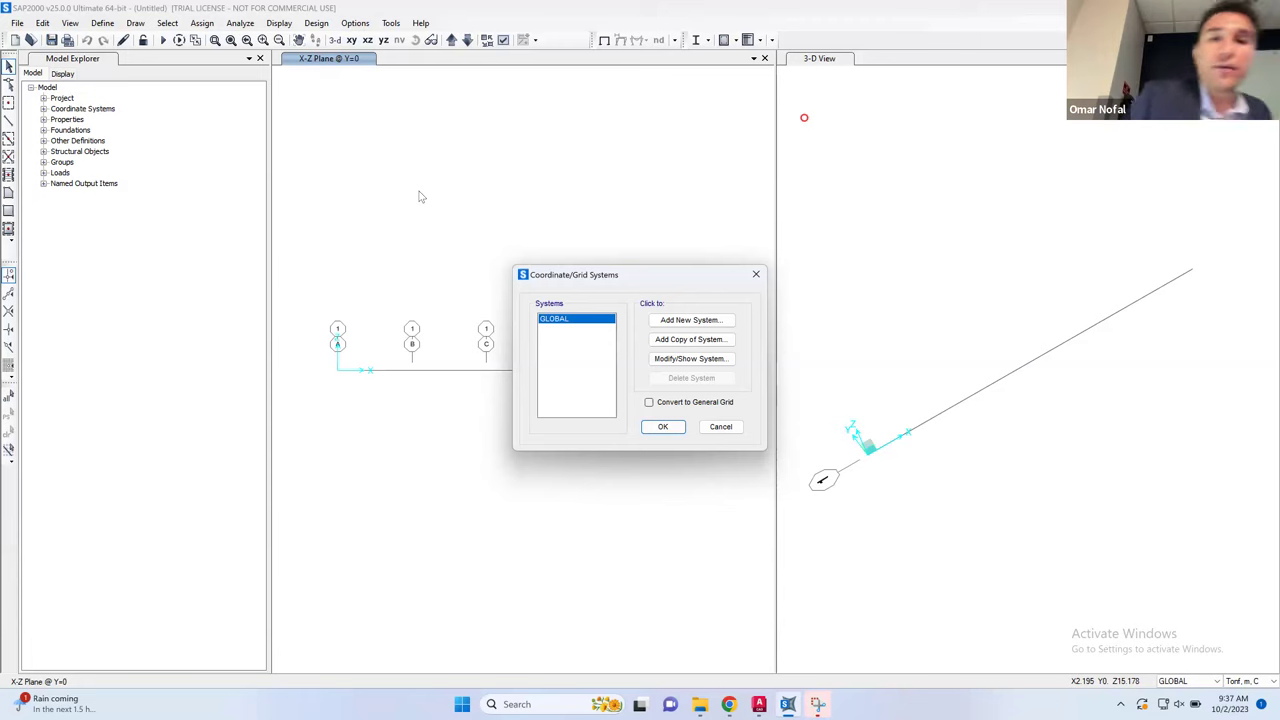
pyautogui.click(692, 366)
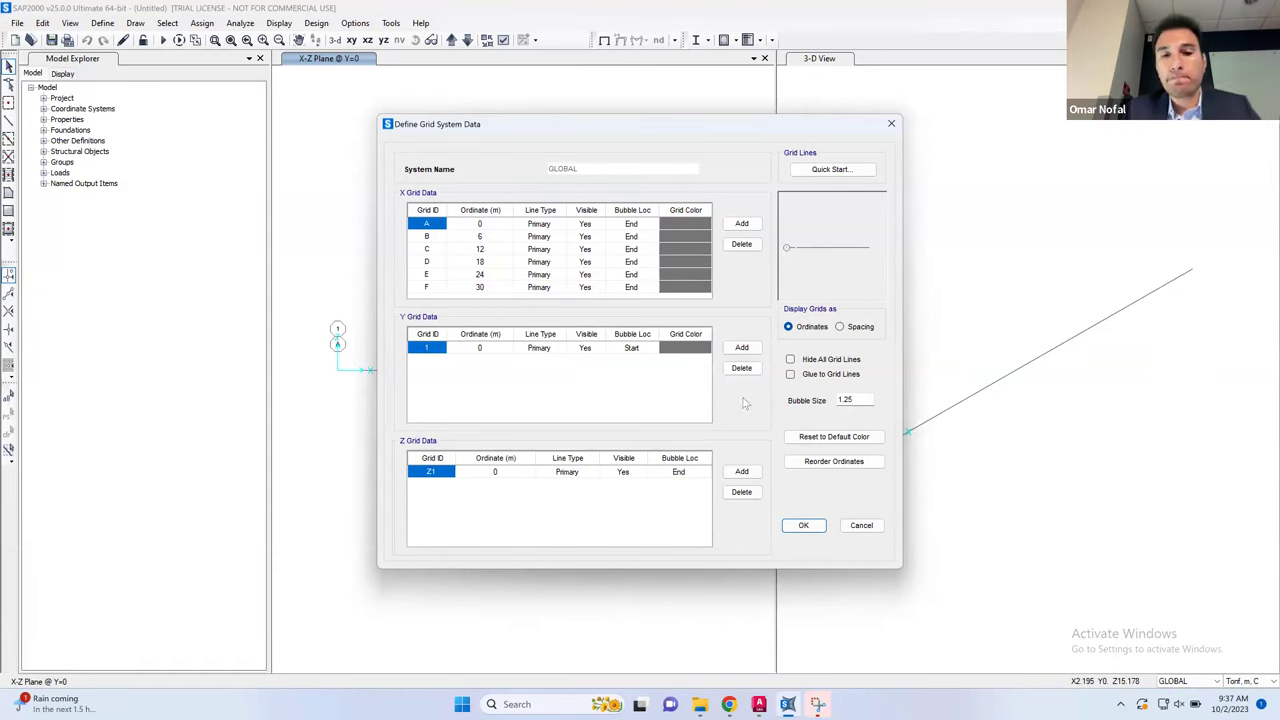
# Switch to AutoCAD and examine the Beam drawing's span lengths, load positions and supports in All Course Homework.dwg
pyautogui.click(758, 704)
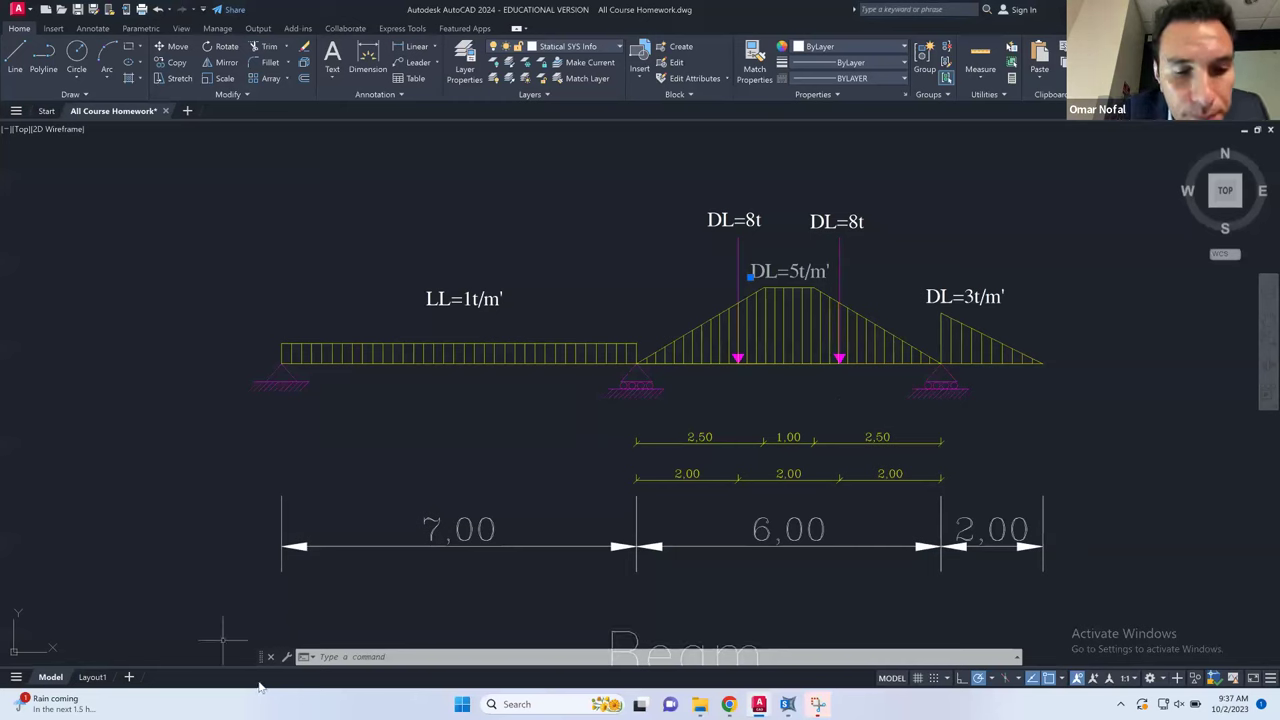
pyautogui.press('XF86MonBrightnessDown')
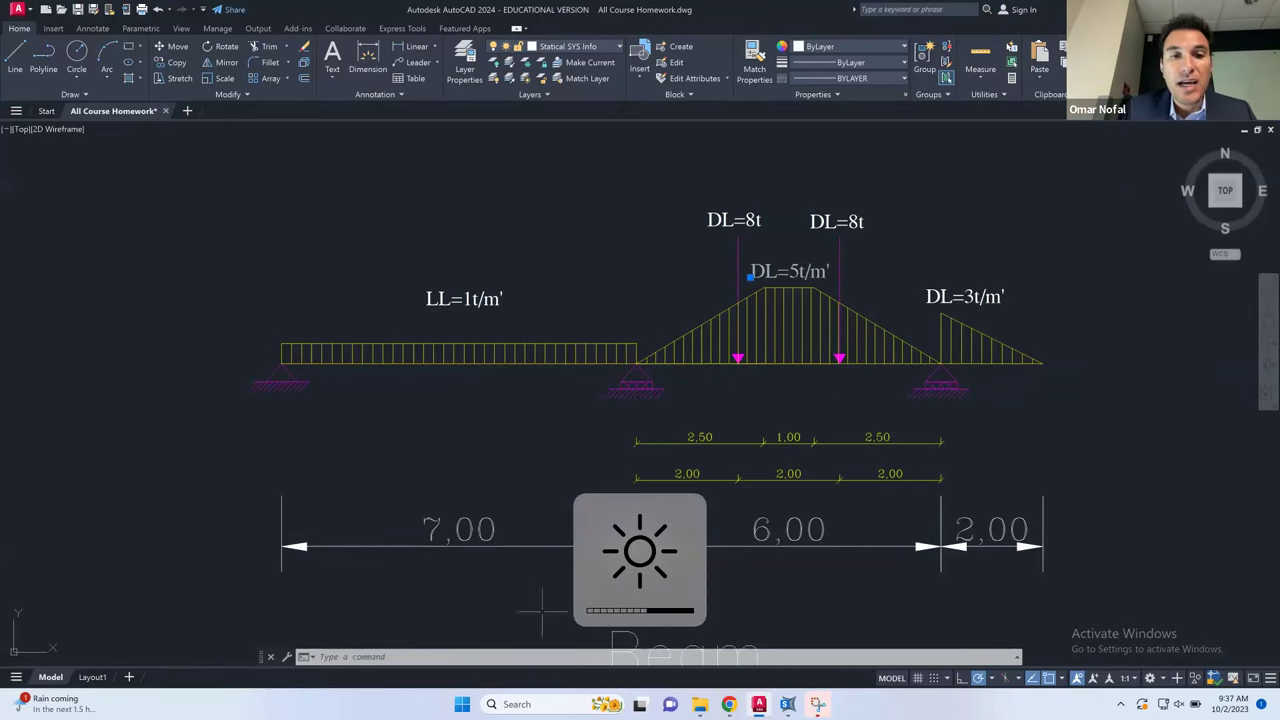
pyautogui.press('Escape')
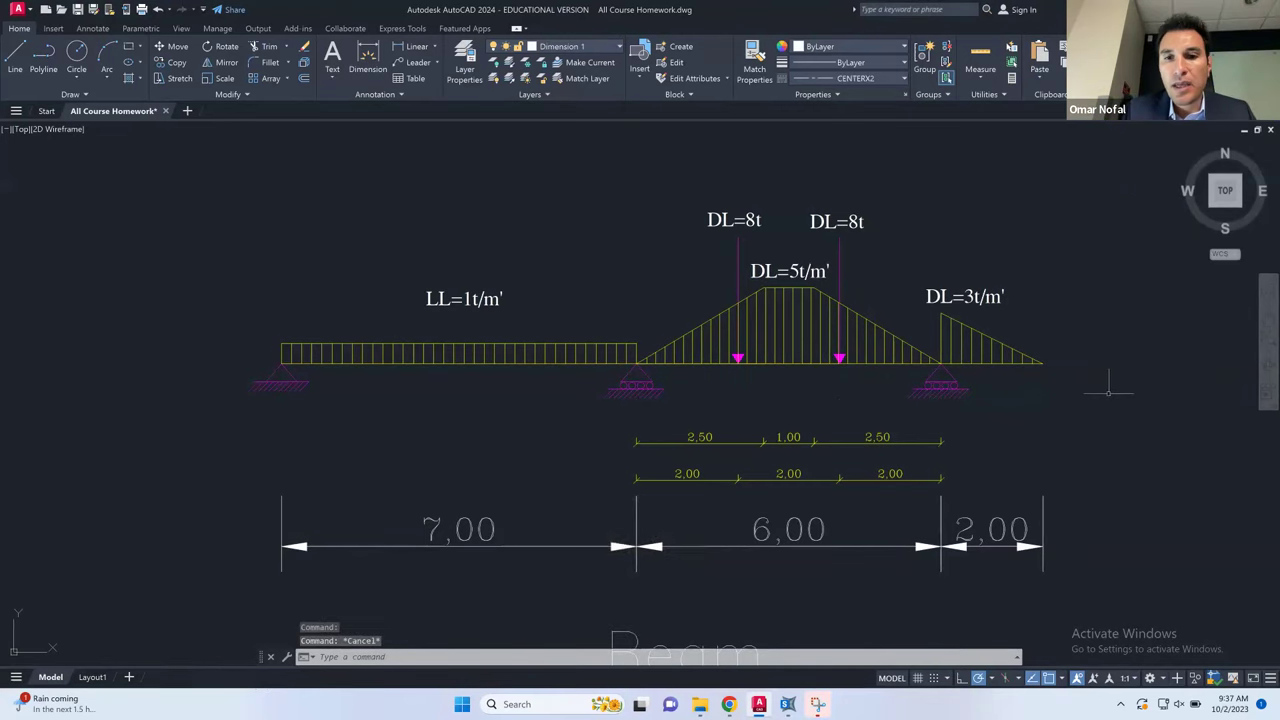
pyautogui.scroll(-5, 733, 390)
pyautogui.scroll(6, 733, 390)
pyautogui.rightClick(732, 386)
pyautogui.click(803, 372)
pyautogui.click(786, 372)
pyautogui.scroll(-5, 786, 372)
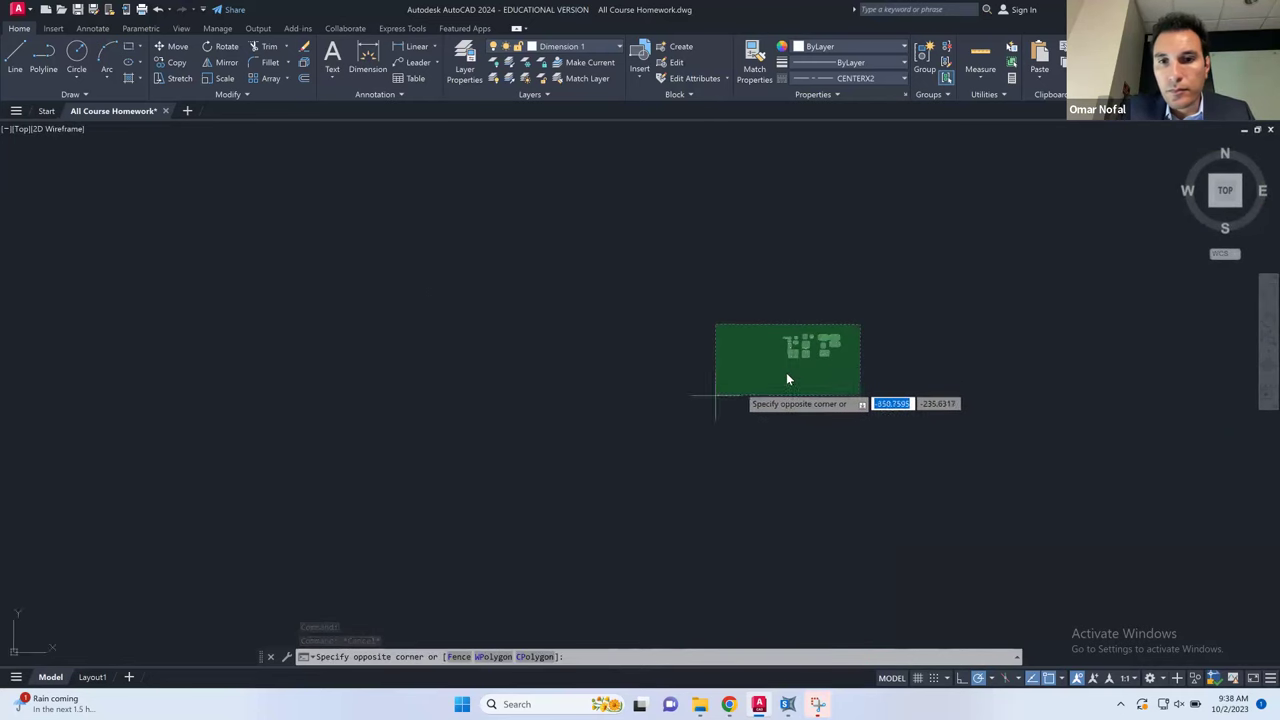
pyautogui.press('Escape')
pyautogui.press('Escape')
pyautogui.scroll(8, 786, 372)
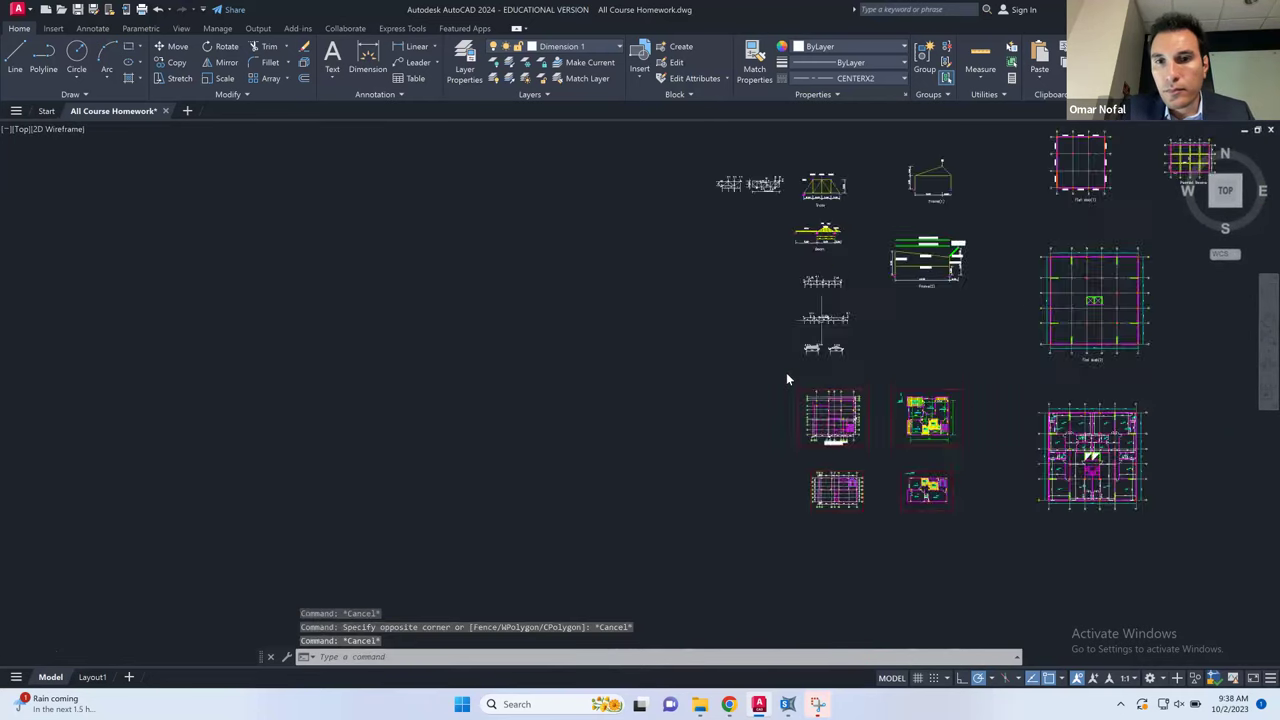
pyautogui.scroll(6, 786, 372)
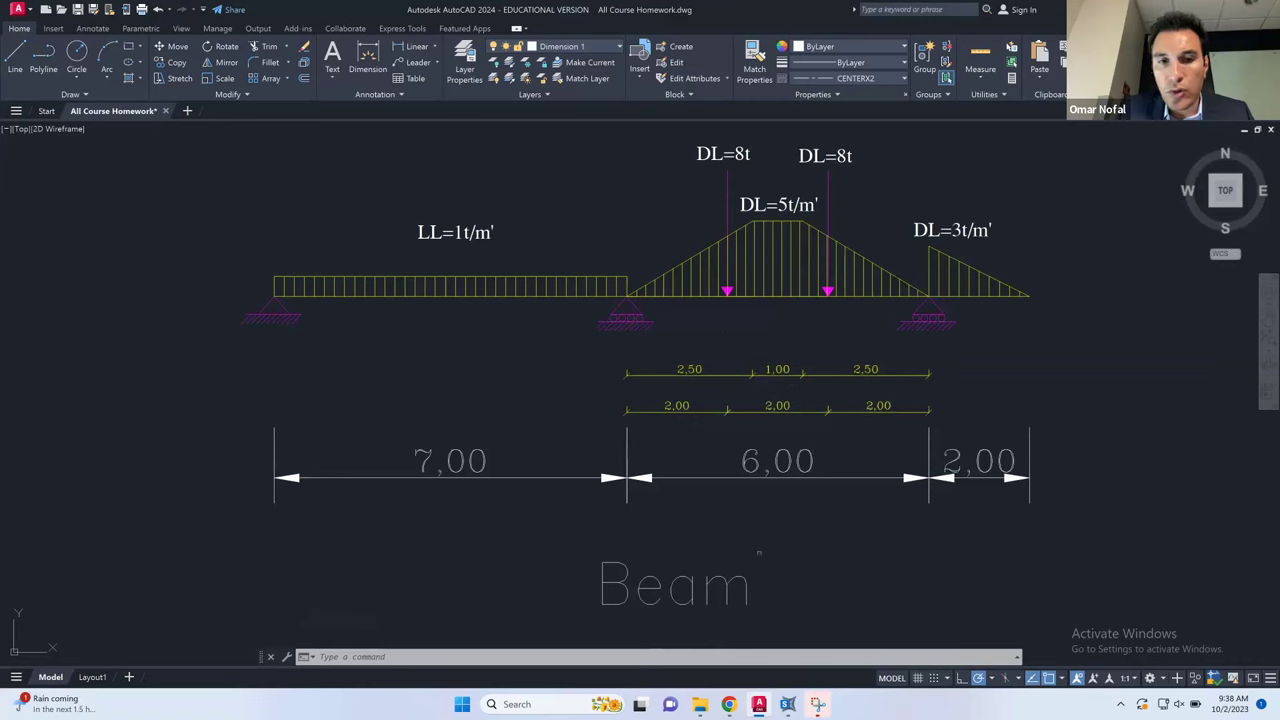
# Return to SAP2000 and set the X grid ordinates to 7 m for B, 9 m for C and 11 m for D
pyautogui.hotkey('alt', 'Tab')
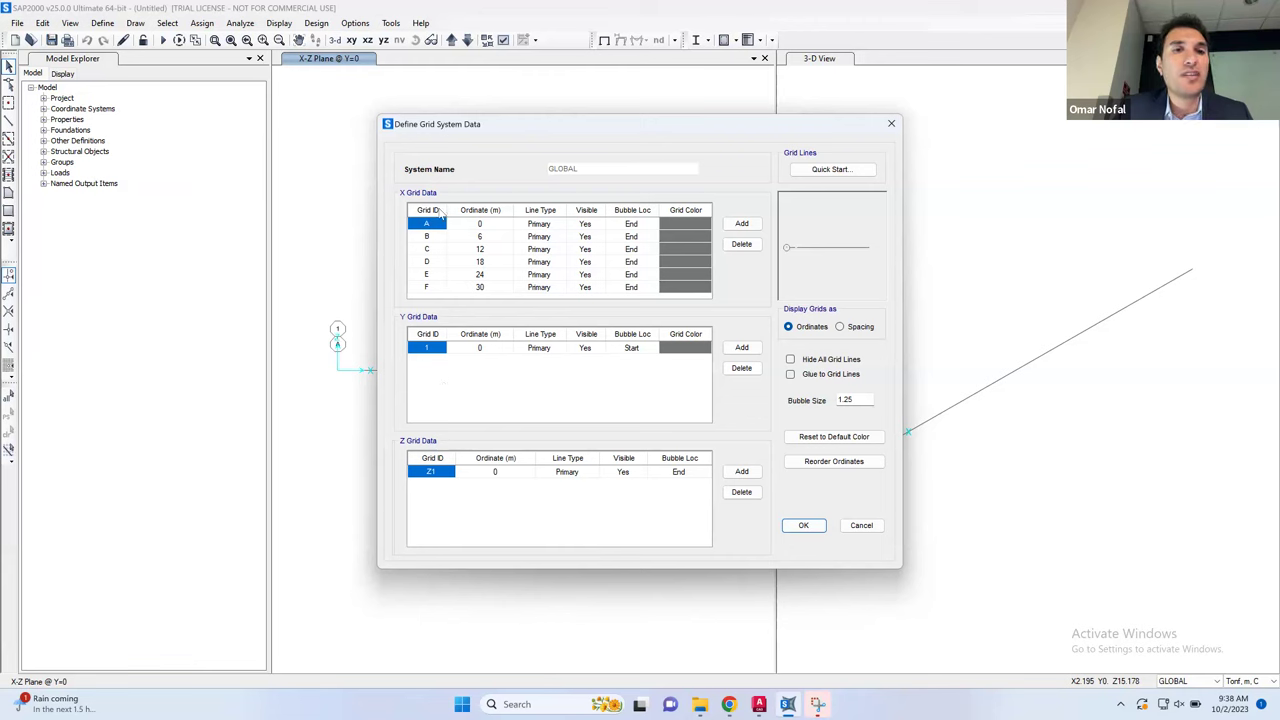
pyautogui.click(479, 226)
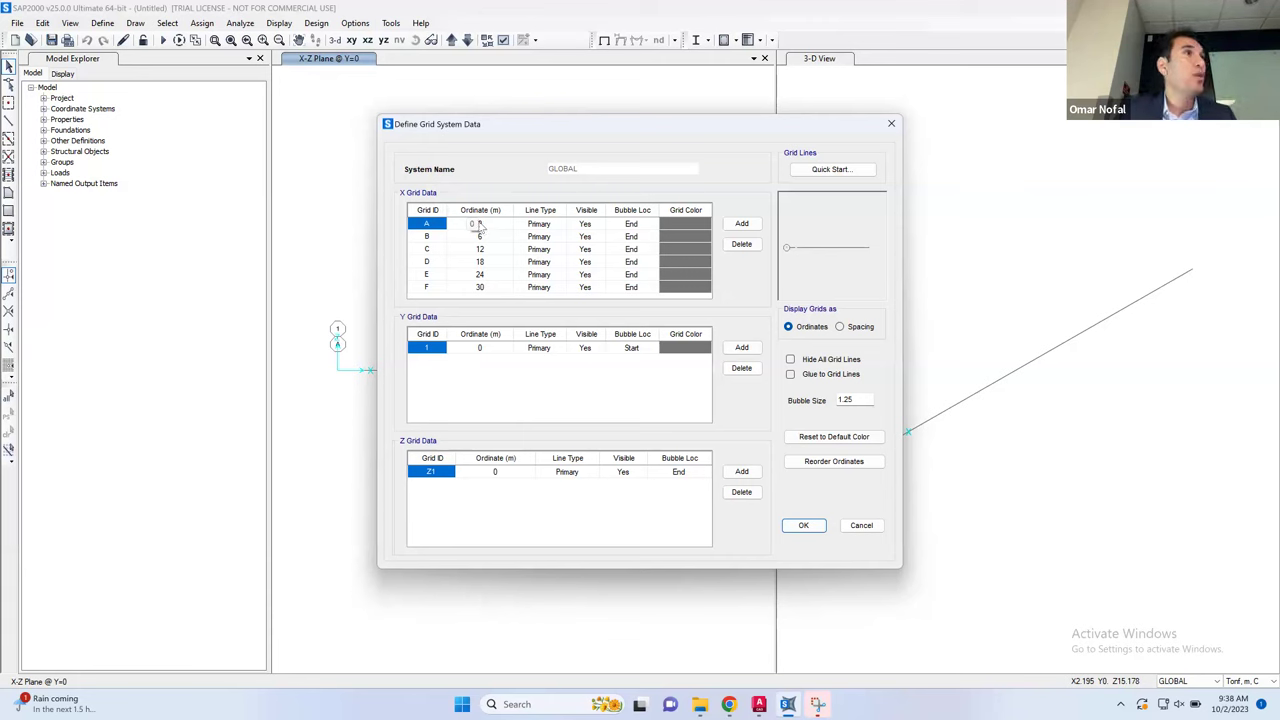
pyautogui.click(486, 236)
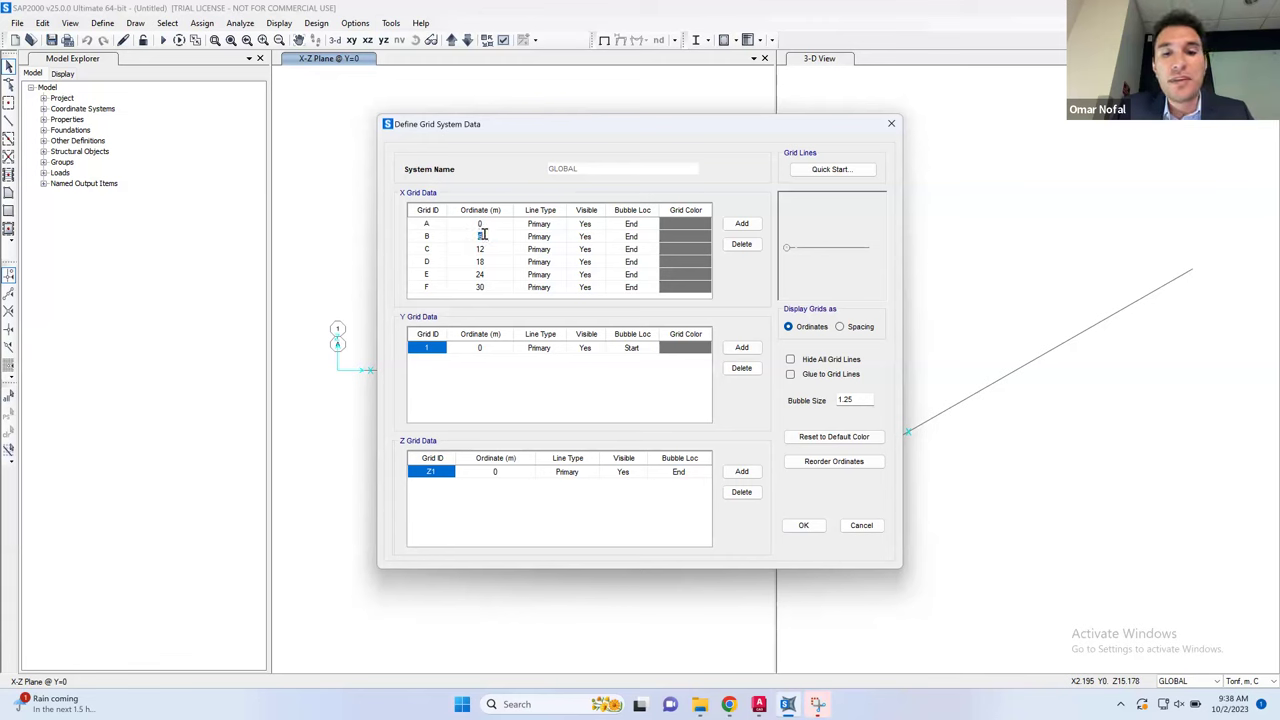
pyautogui.write('7')
pyautogui.click(490, 248)
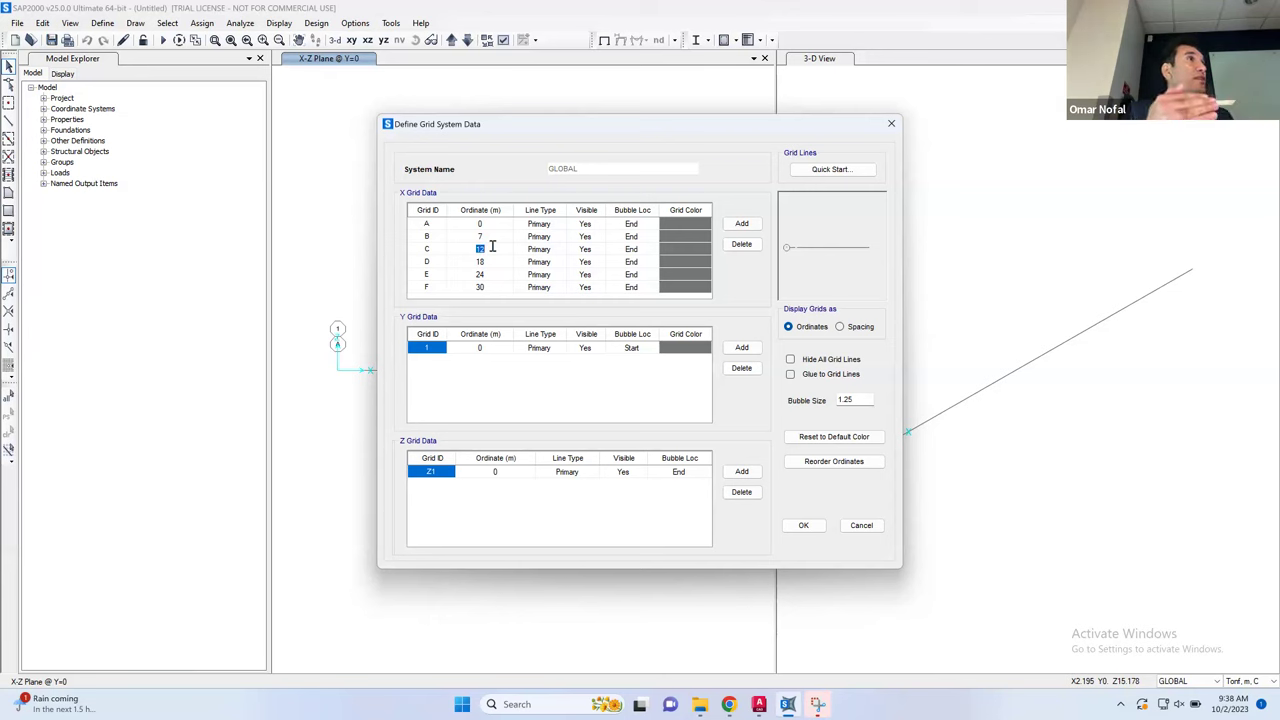
pyautogui.write('9')
pyautogui.click(484, 261)
pyautogui.write('1')
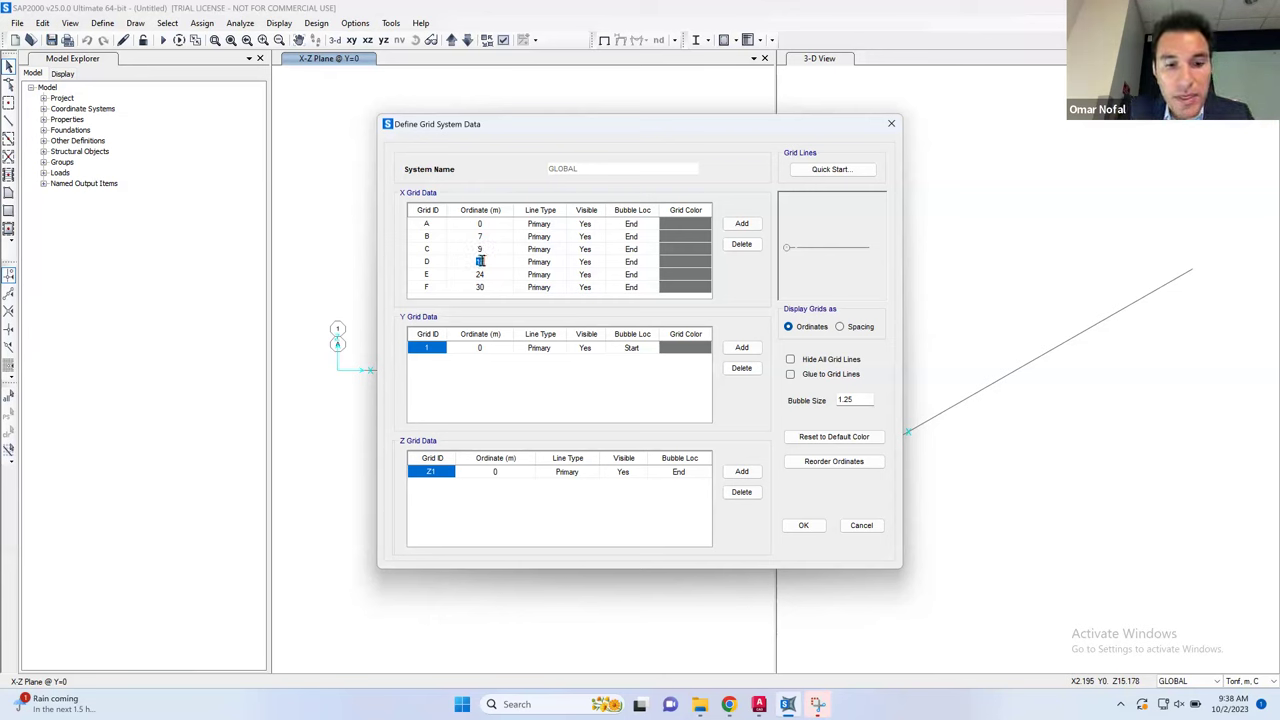
pyautogui.write('1')
# Set the X grid ordinates to 13 m for E and 15 m for F, and apply the grid changes
pyautogui.click(486, 274)
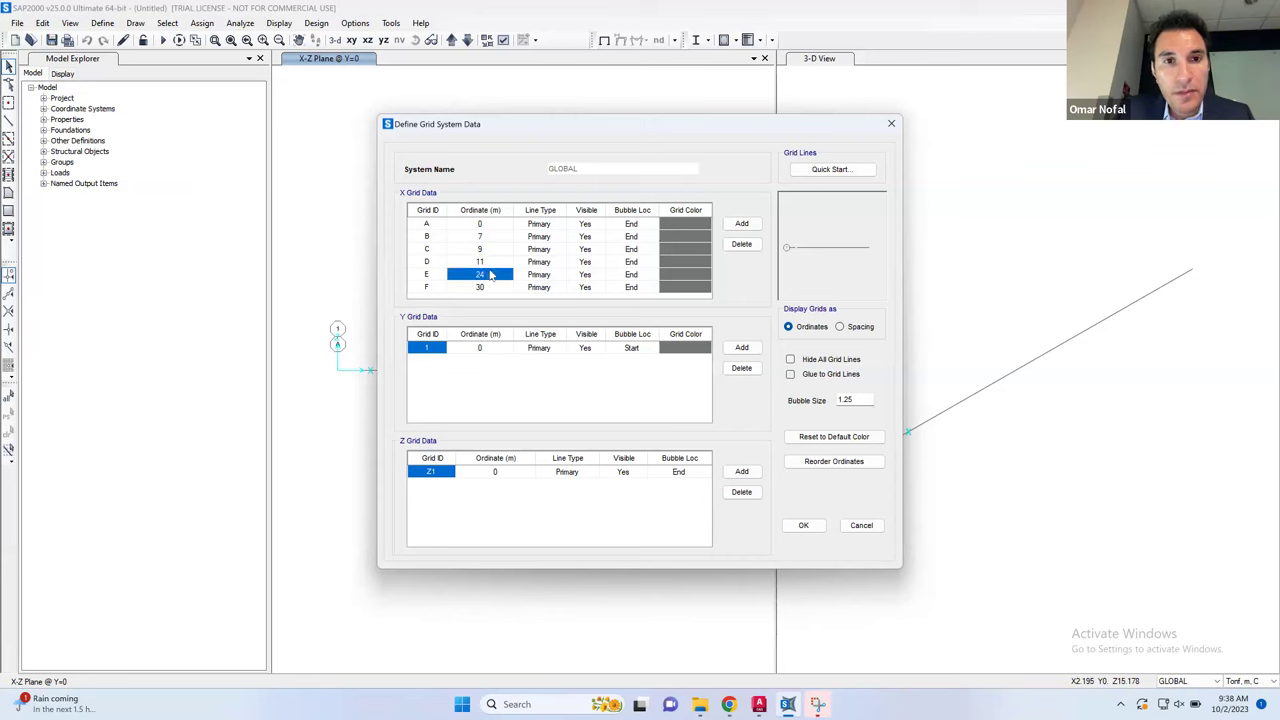
pyautogui.click(486, 272)
pyautogui.doubleClick(486, 272)
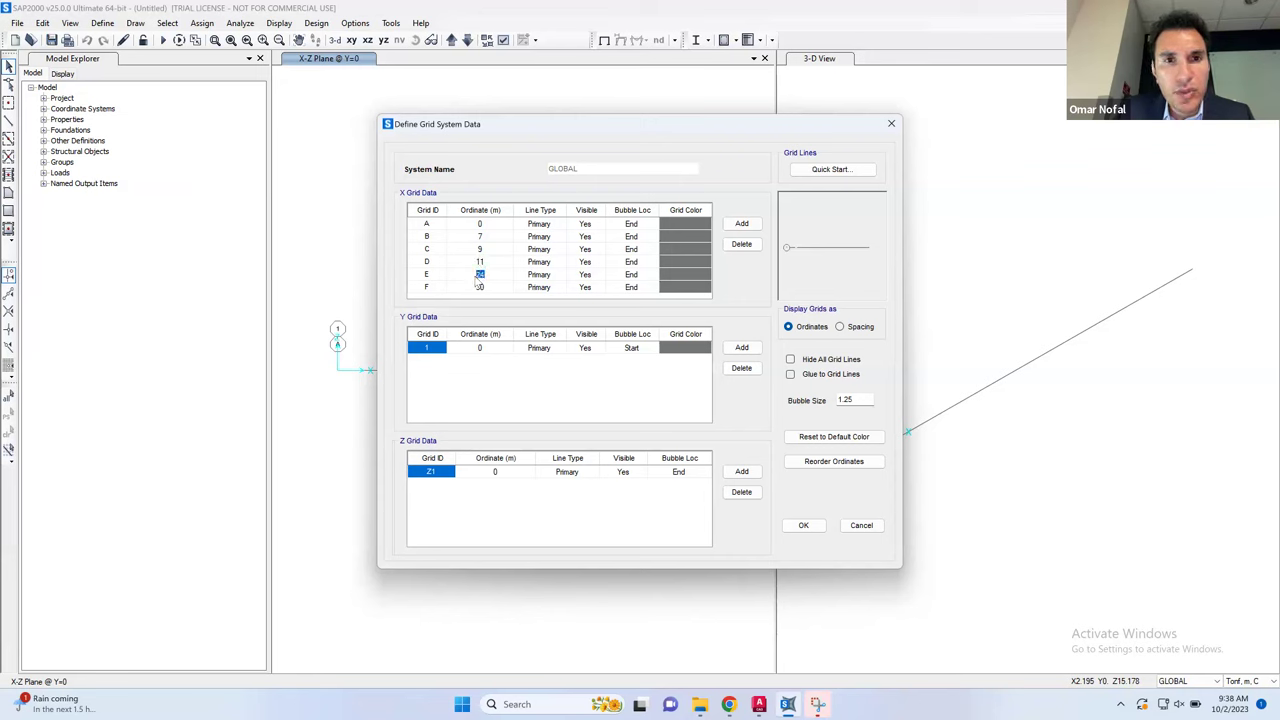
pyautogui.write('13')
pyautogui.click(486, 287)
pyautogui.click(488, 287)
pyautogui.doubleClick(488, 287)
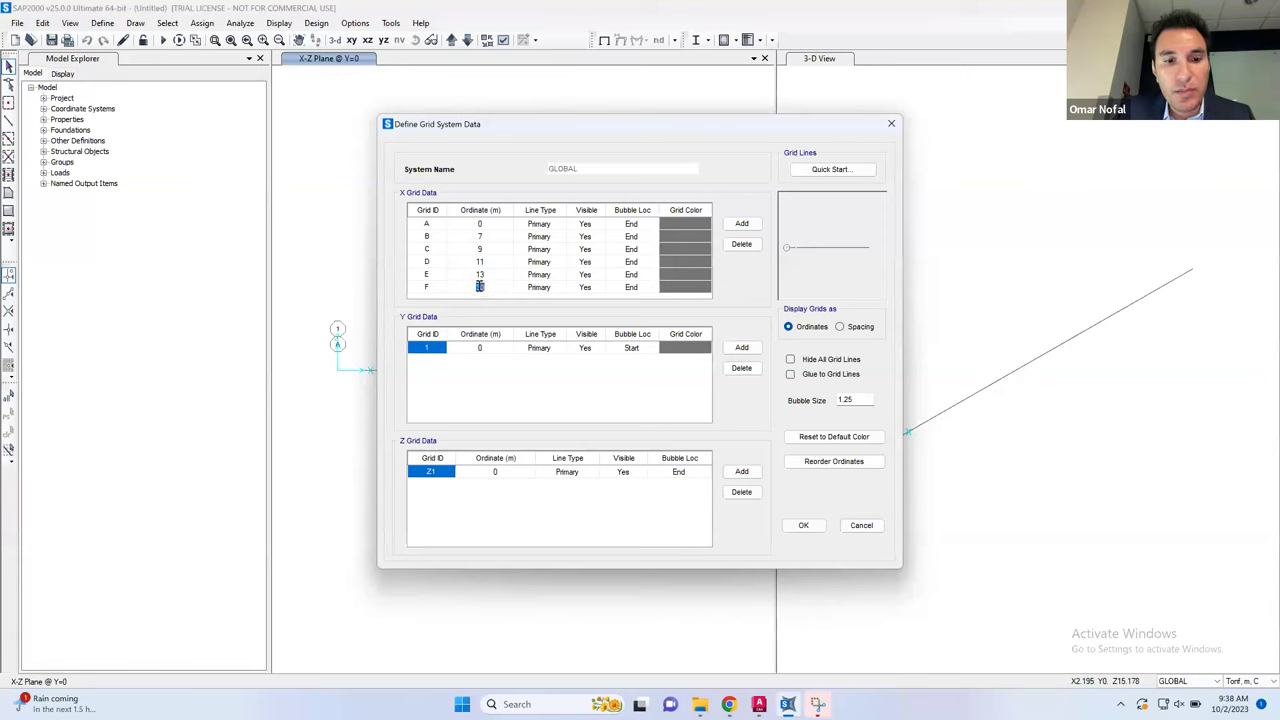
pyautogui.write('15')
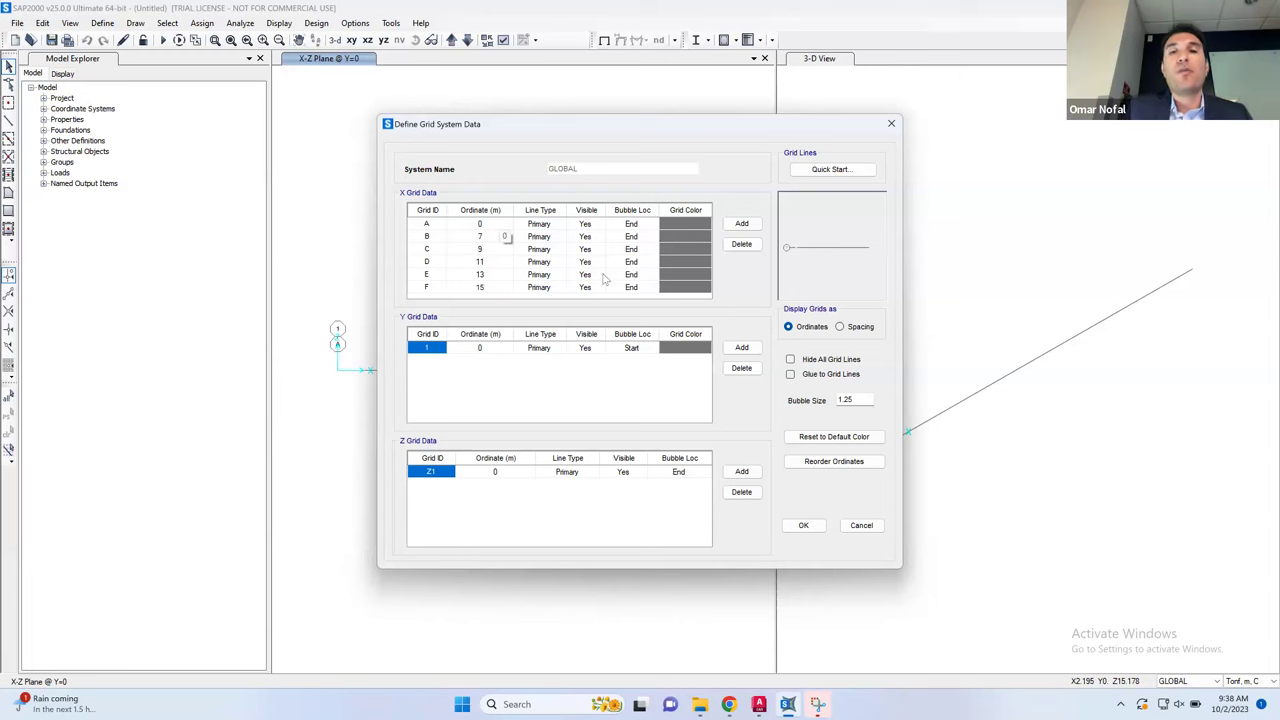
pyautogui.click(805, 525)
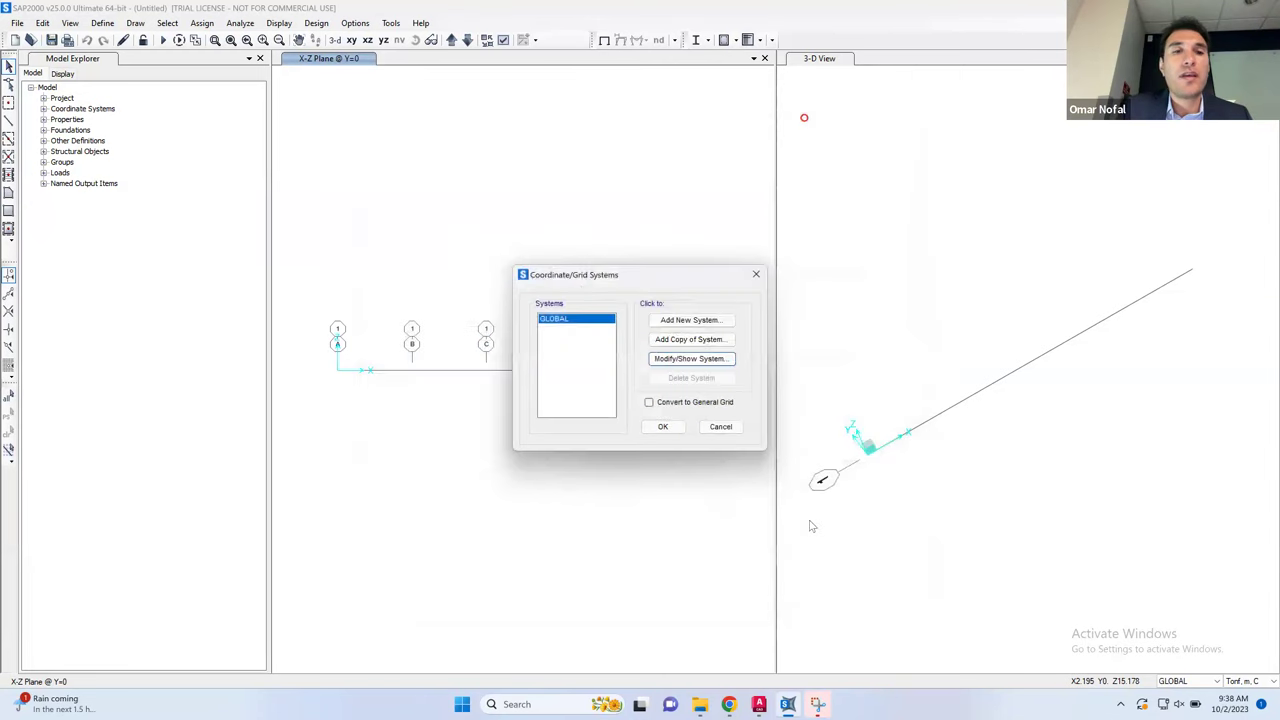
pyautogui.click(664, 428)
pyautogui.click(673, 417)
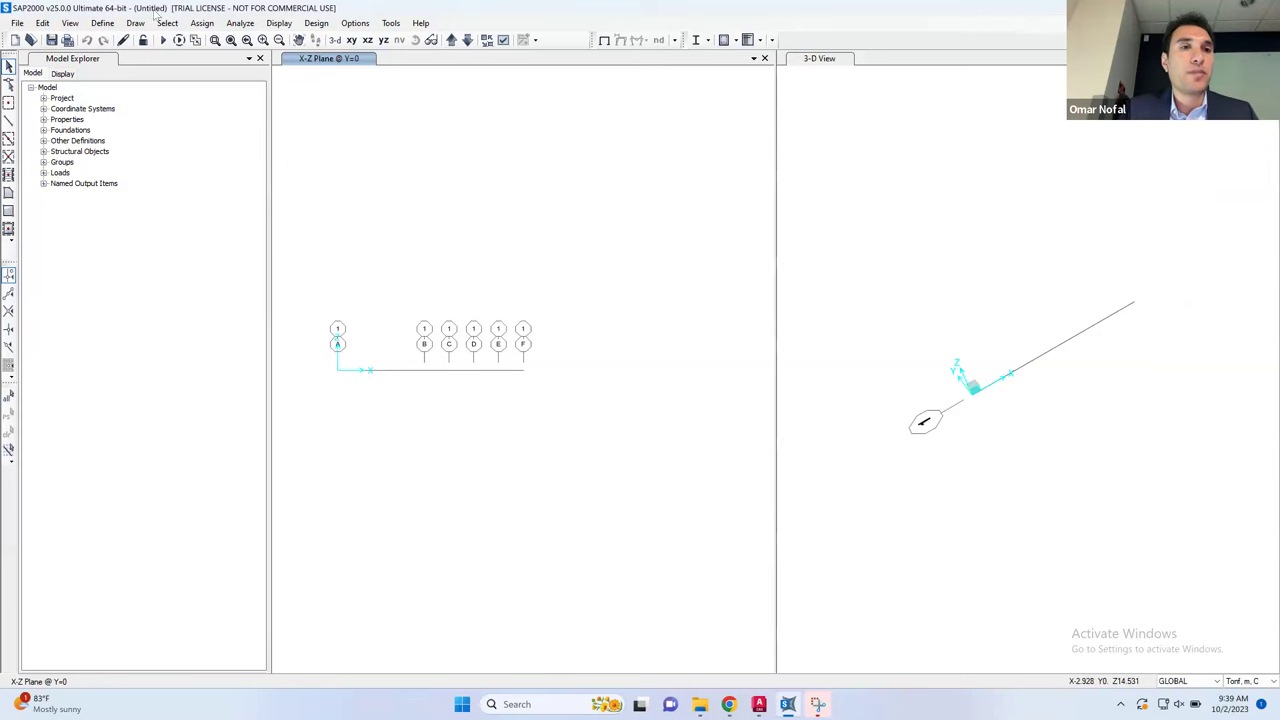
# Review the 4000Psi concrete material's property data, including weight per unit volume, without changing it
pyautogui.click(116, 27)
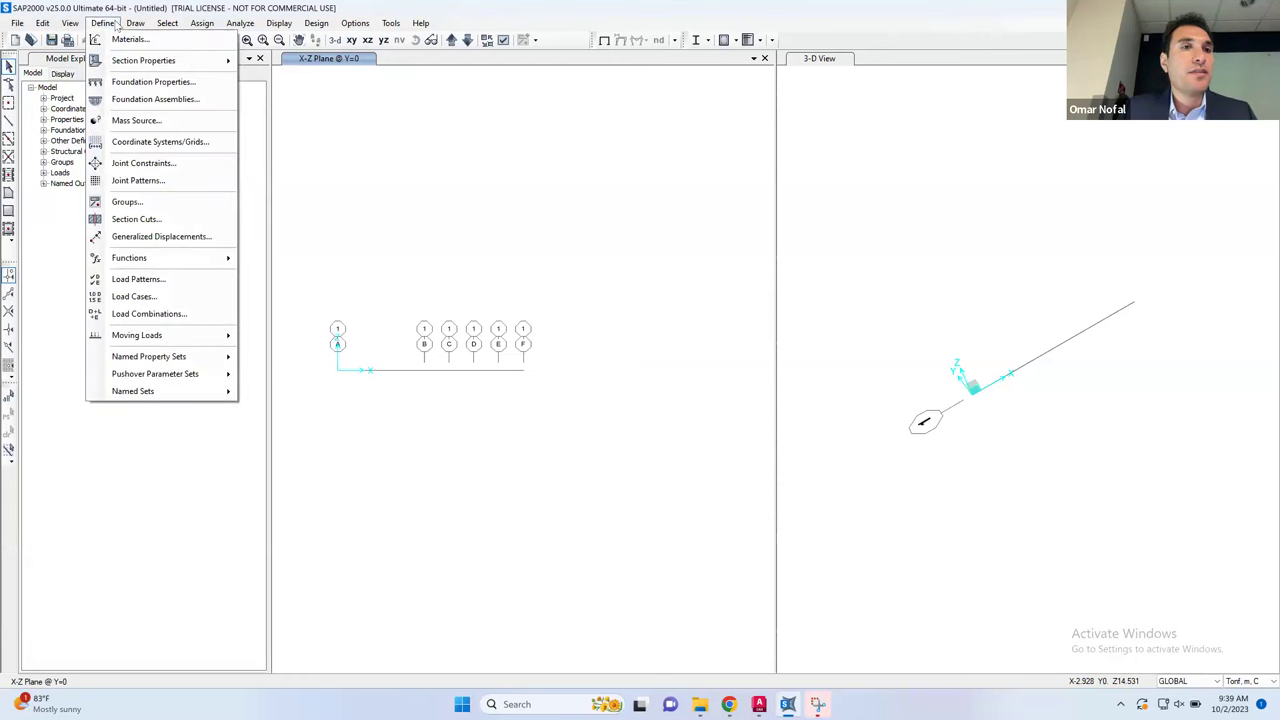
pyautogui.click(126, 39)
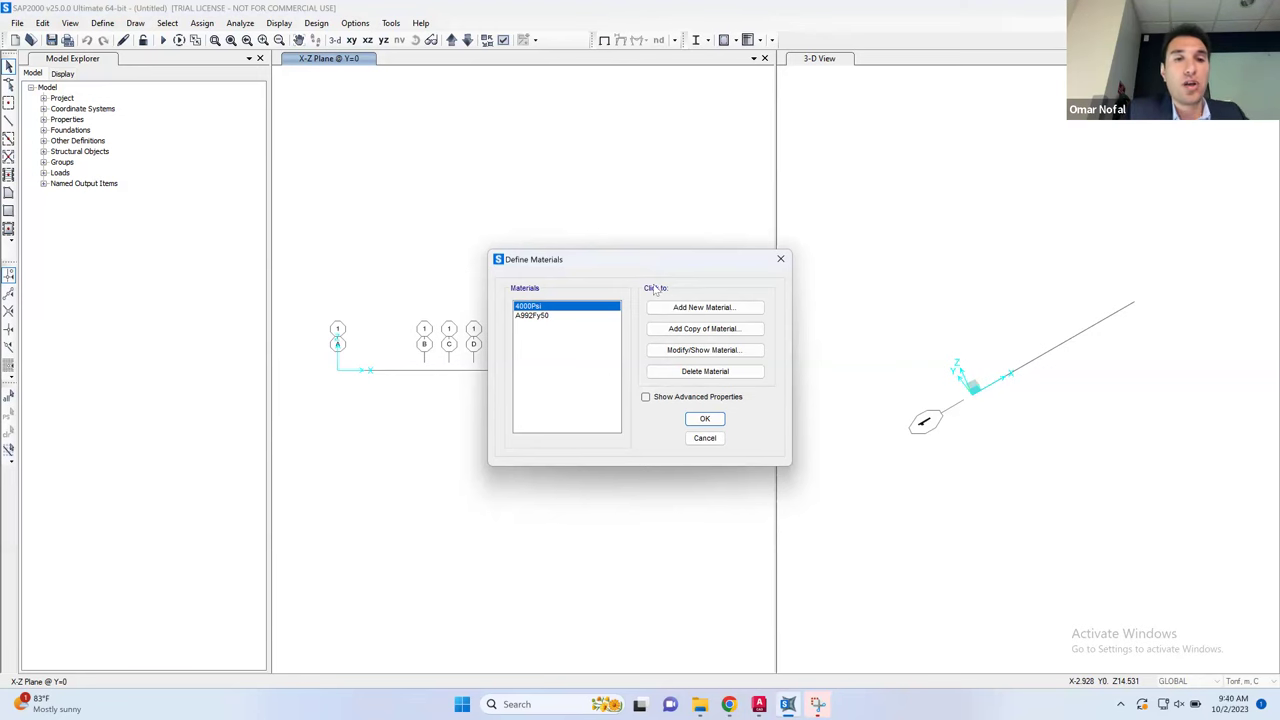
pyautogui.click(711, 347)
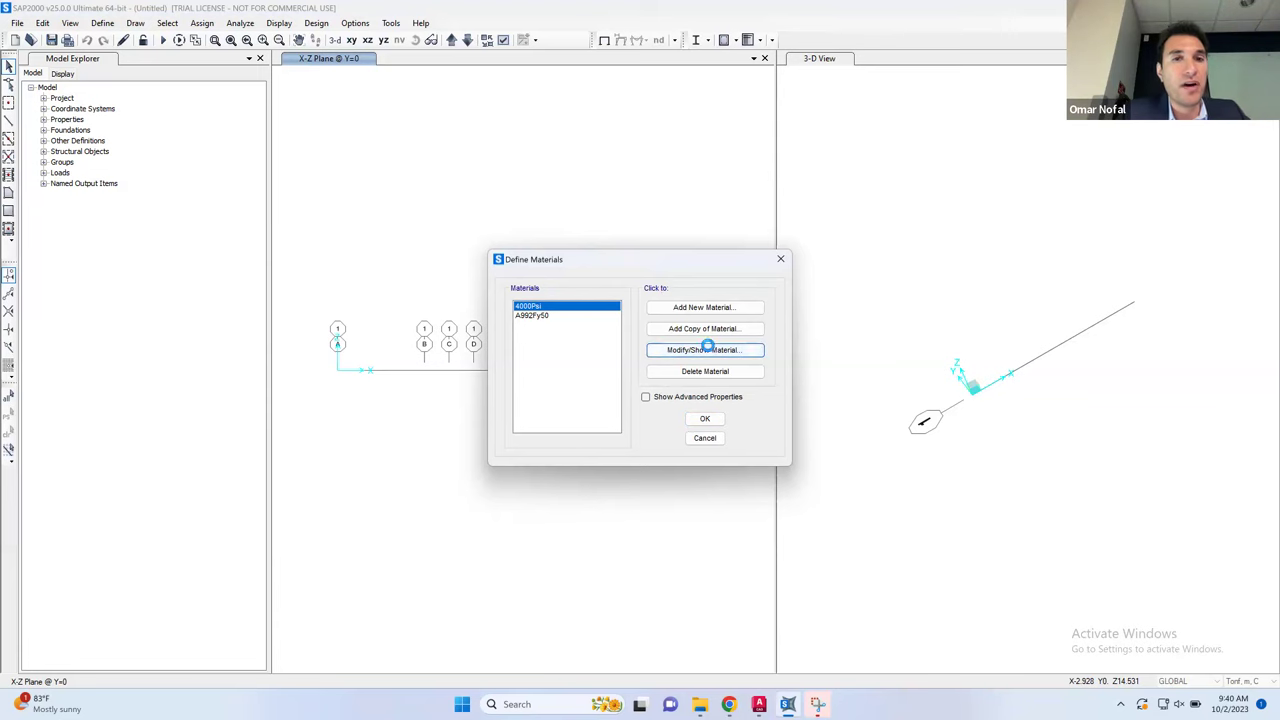
pyautogui.moveTo(656, 272); pyautogui.dragTo(632, 276)
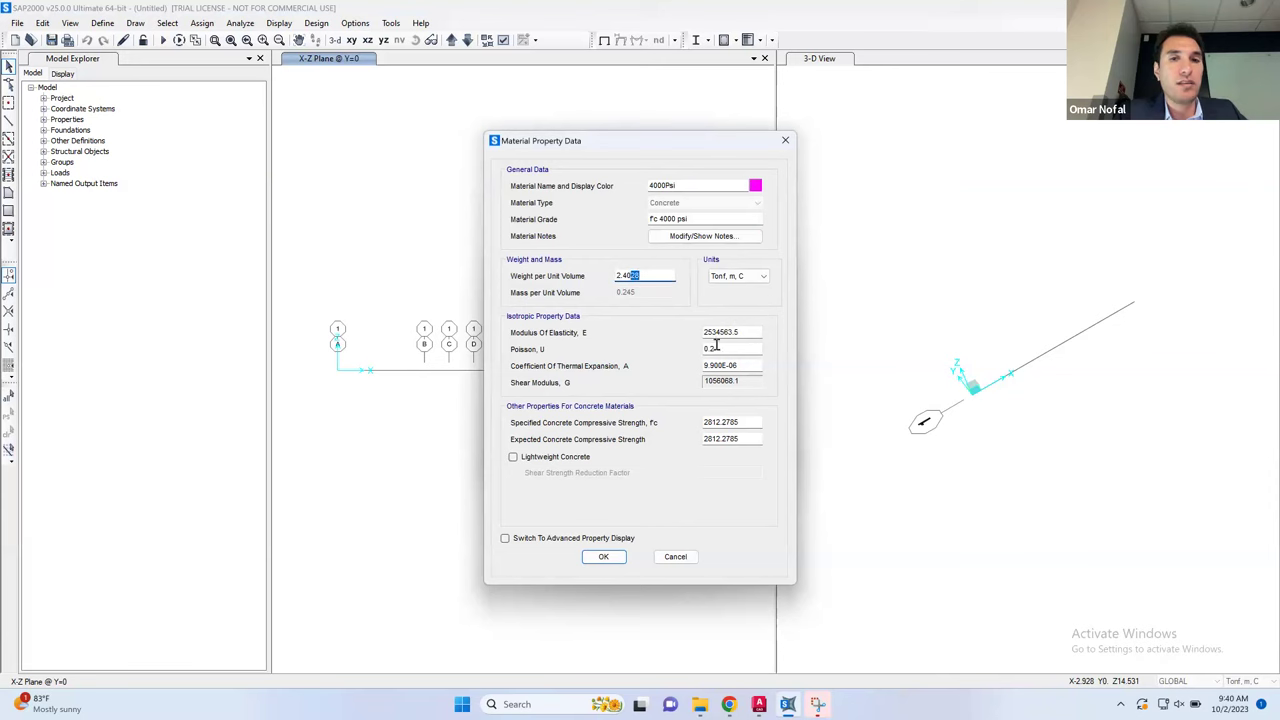
pyautogui.click(785, 140)
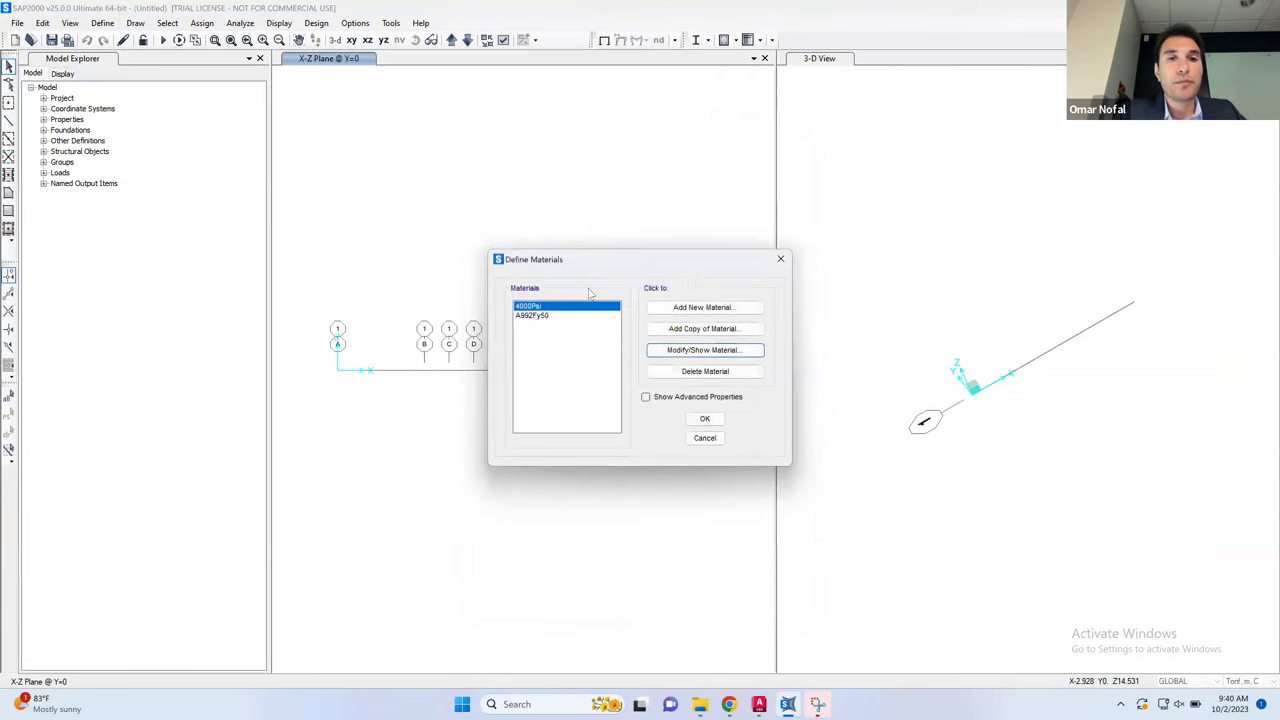
# Review the A992Fy50 steel material's property data and close the material definitions
pyautogui.click(548, 316)
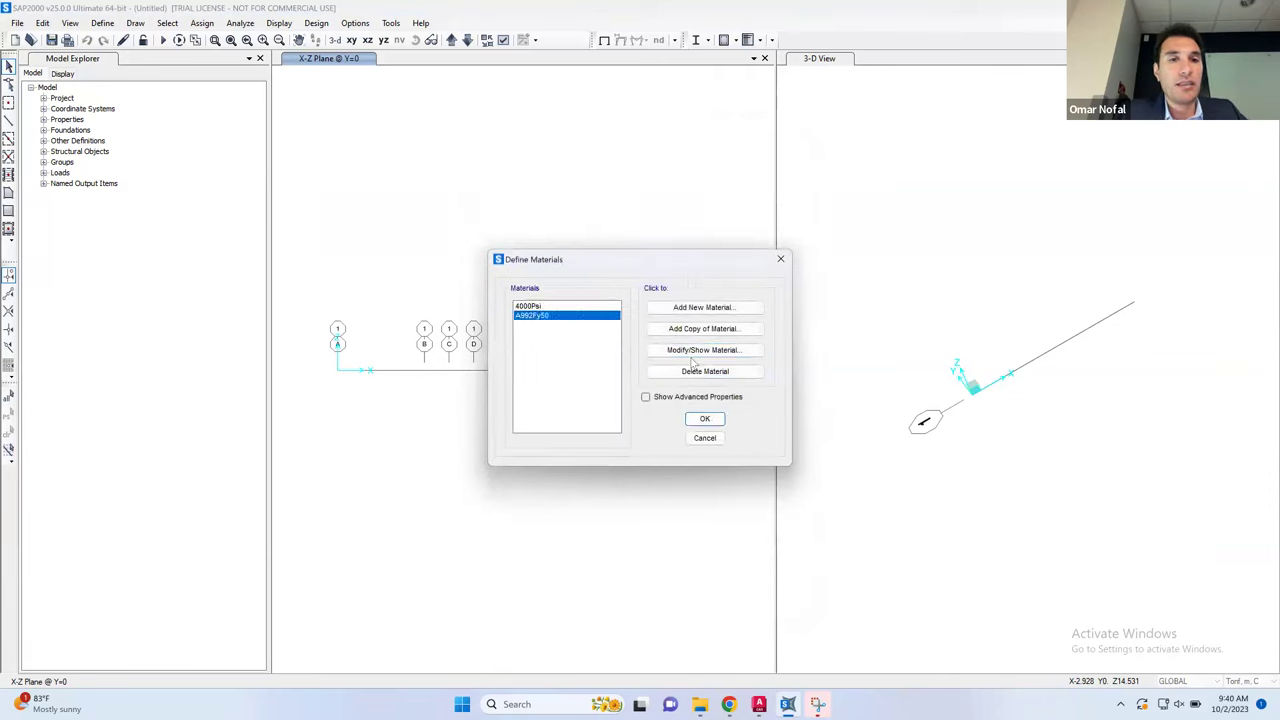
pyautogui.click(689, 352)
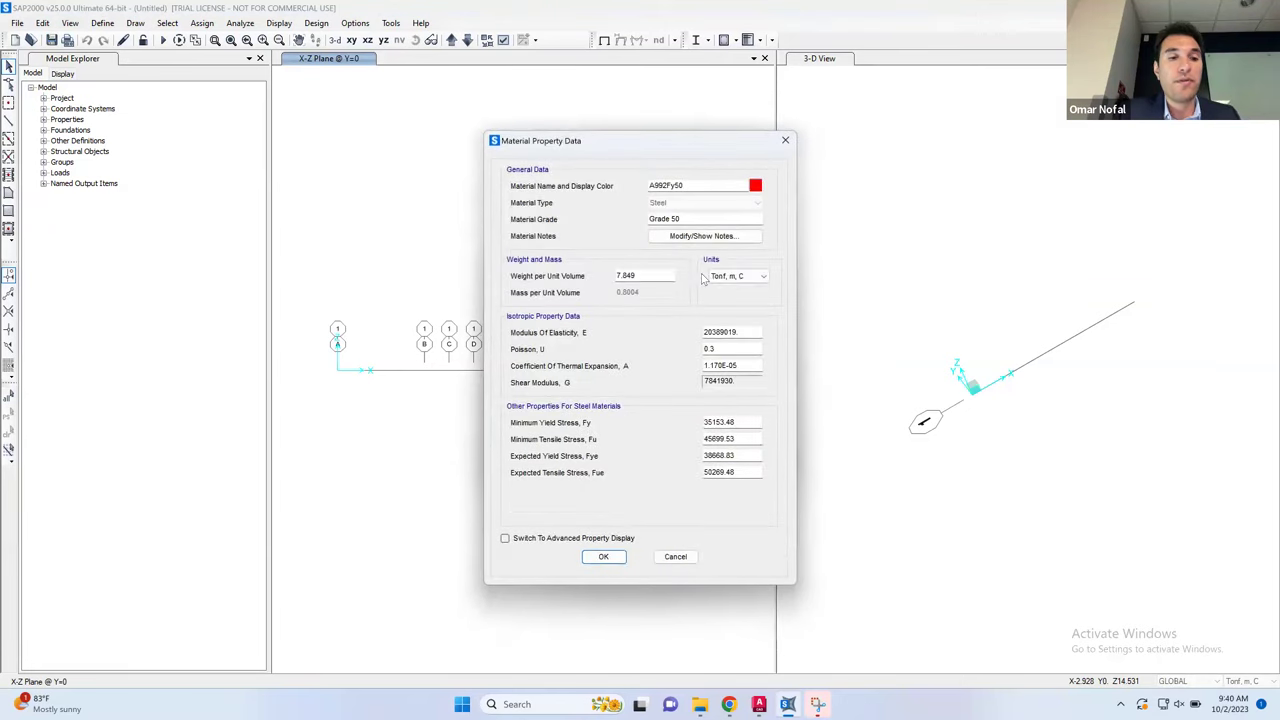
pyautogui.click(786, 141)
pyautogui.press('Return')
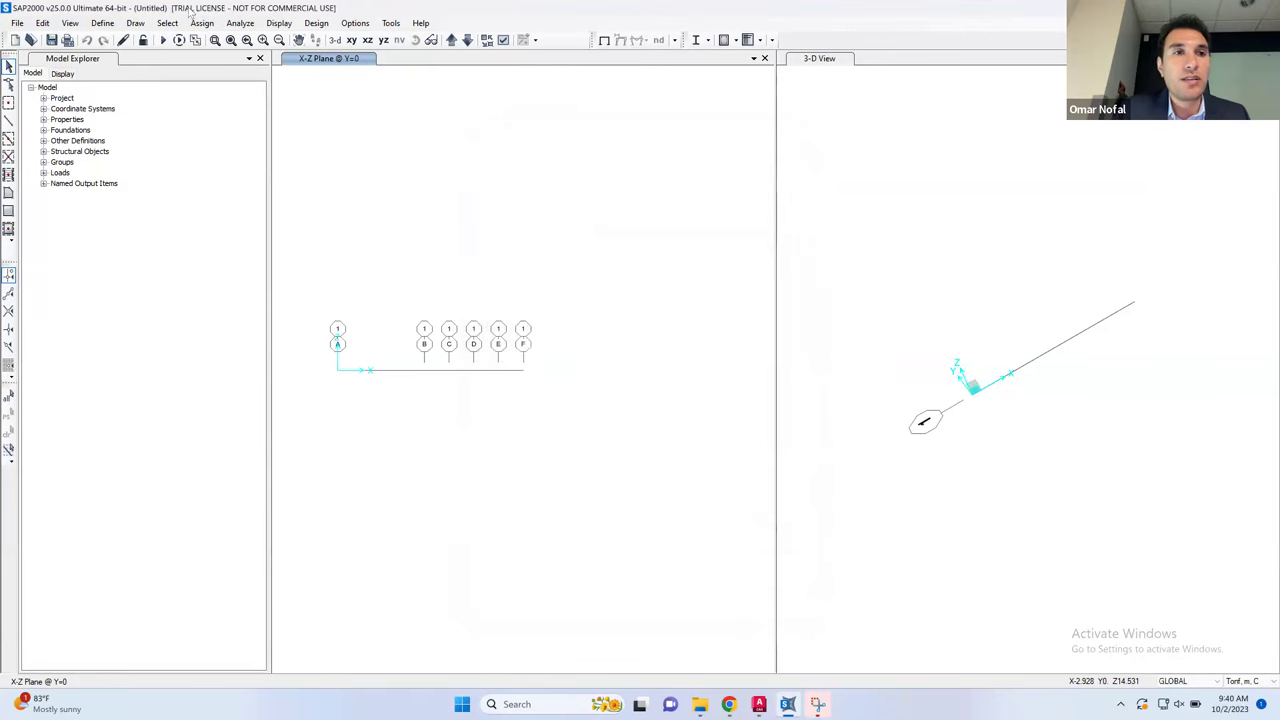
# Add a rectangular concrete frame section and name it "Beam 25 cm x70 cm"
pyautogui.click(102, 22)
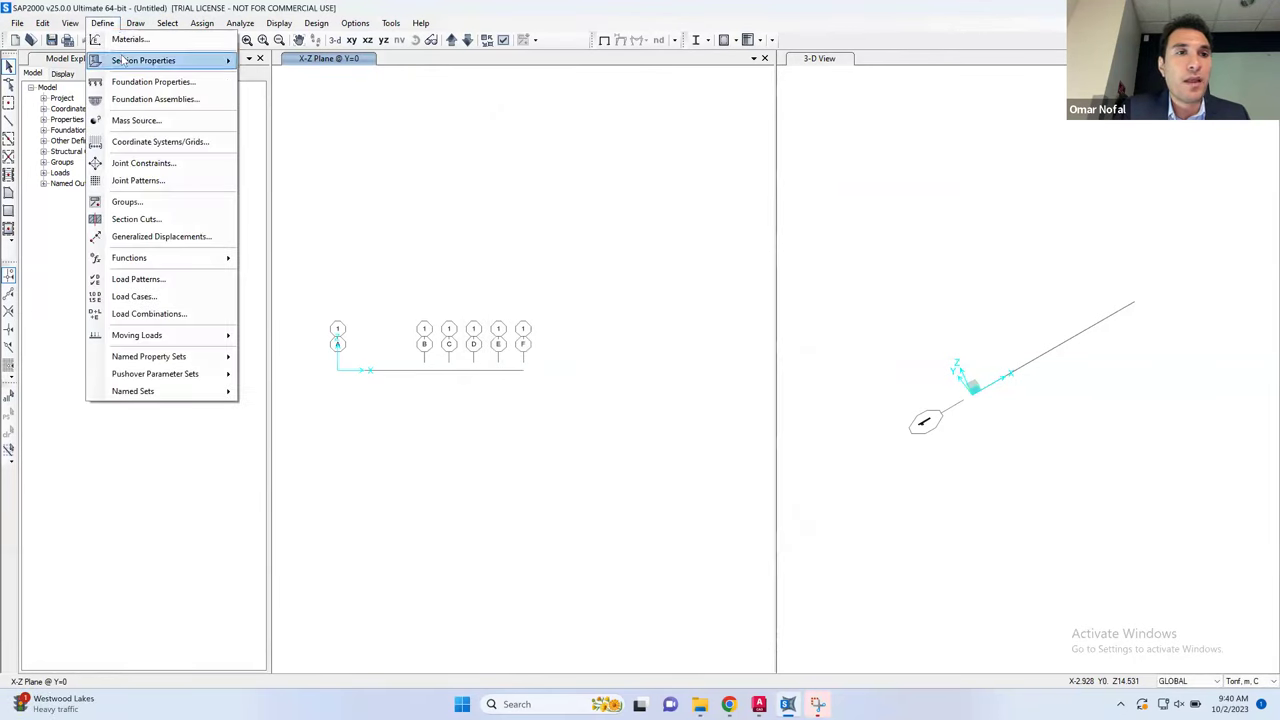
pyautogui.moveTo(172, 60)
pyautogui.click(265, 61)
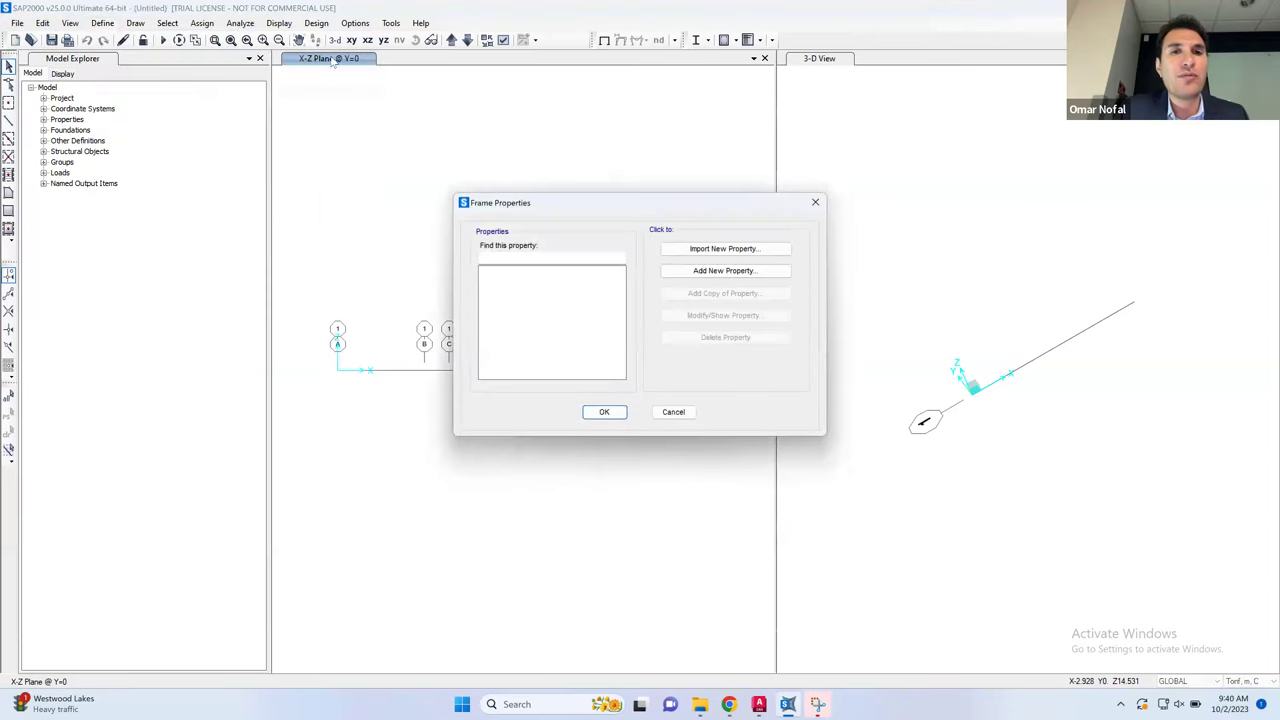
pyautogui.click(712, 274)
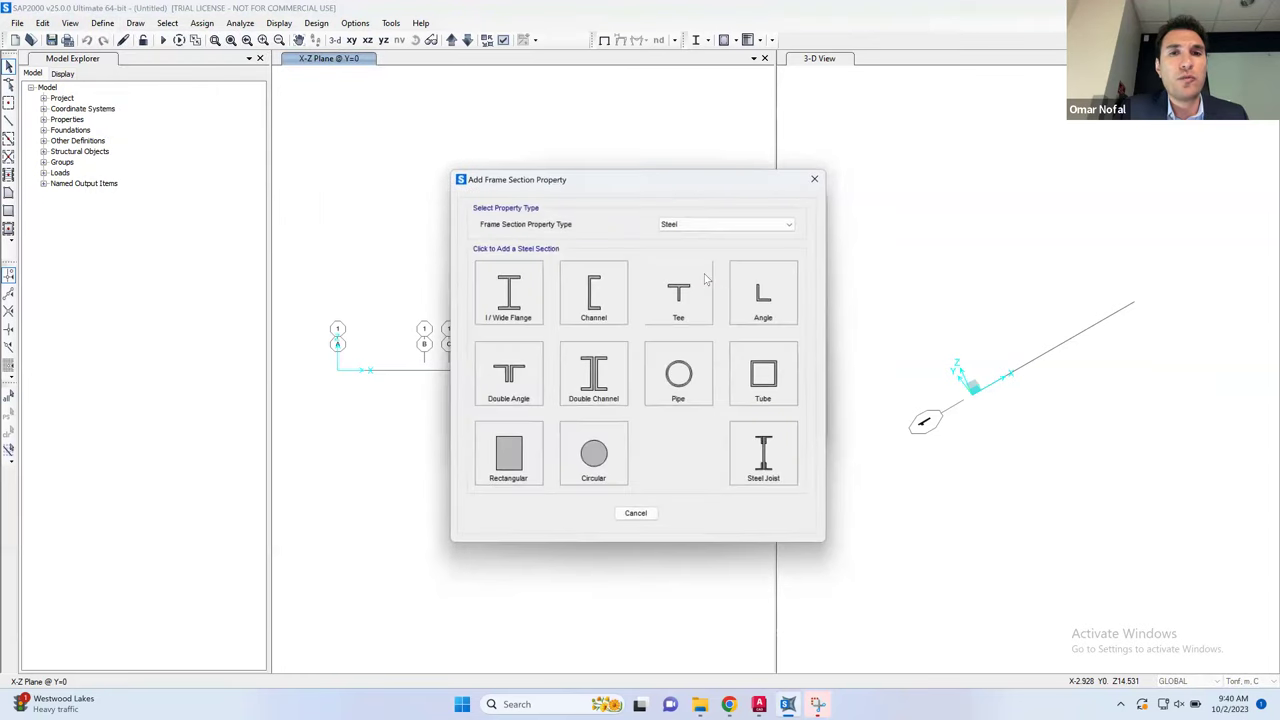
pyautogui.click(734, 228)
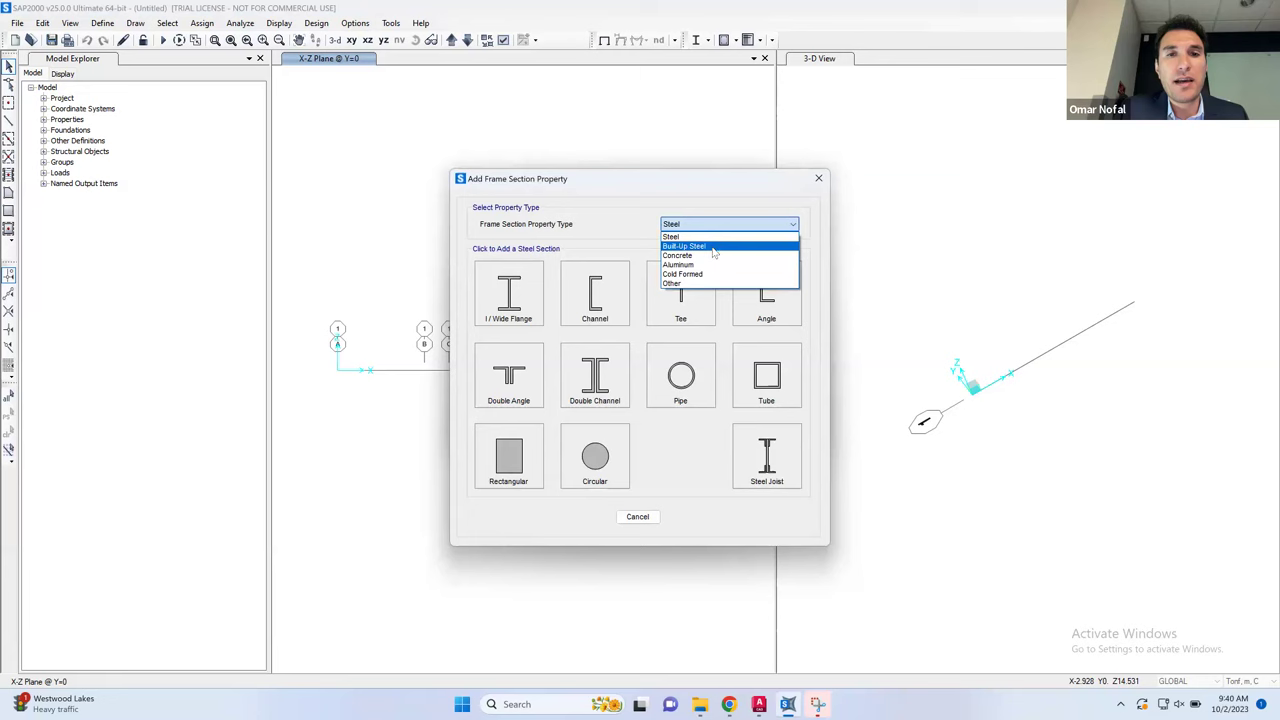
pyautogui.click(713, 256)
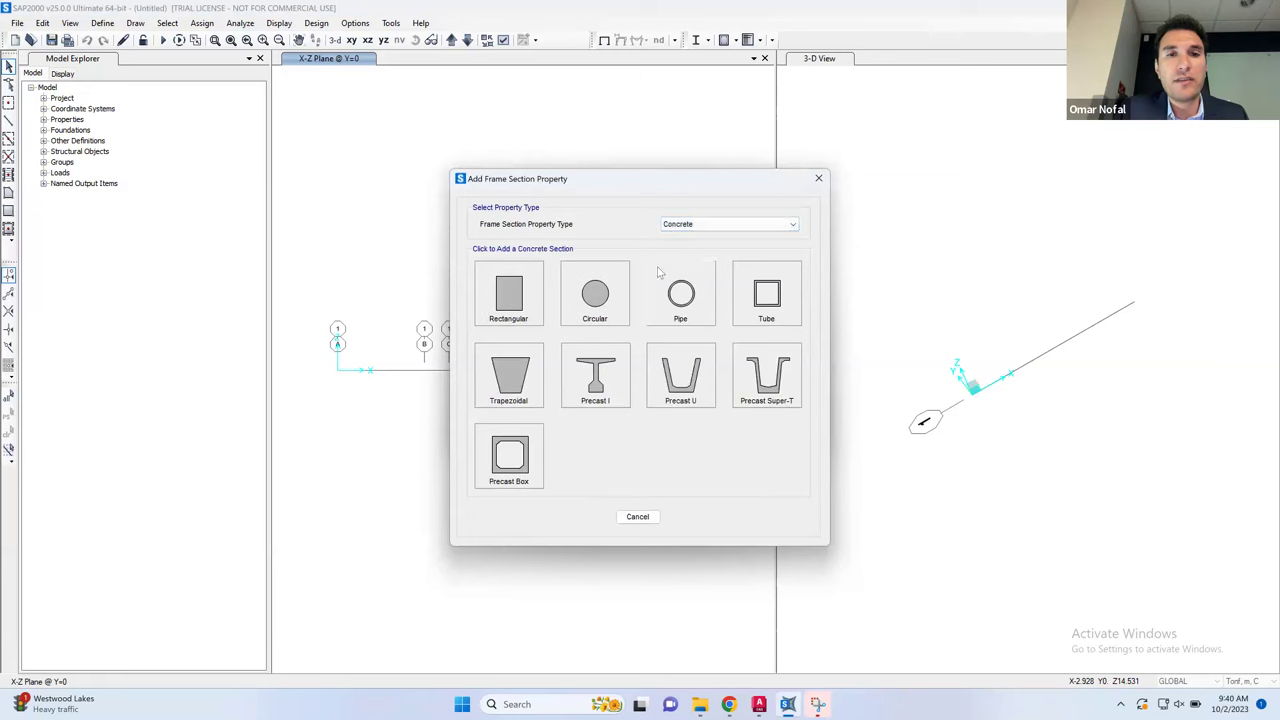
pyautogui.click(538, 283)
pyautogui.doubleClick(566, 220)
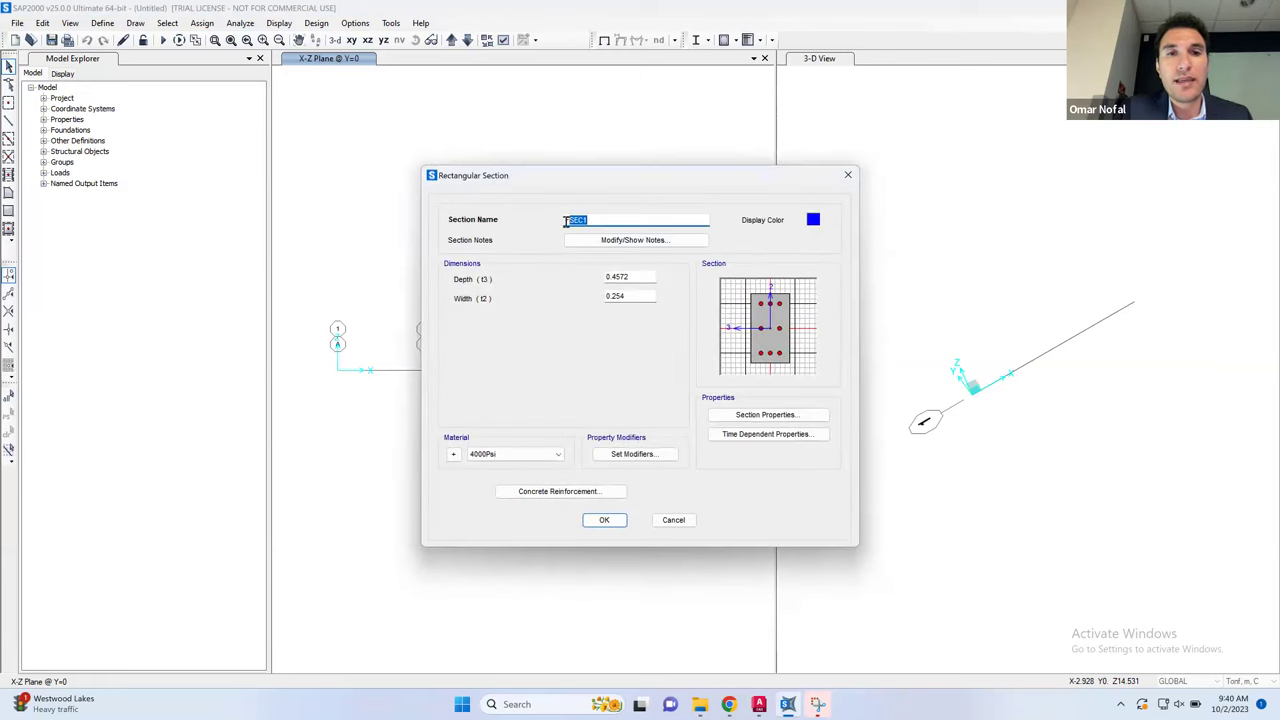
pyautogui.write('Beam 25 cm')
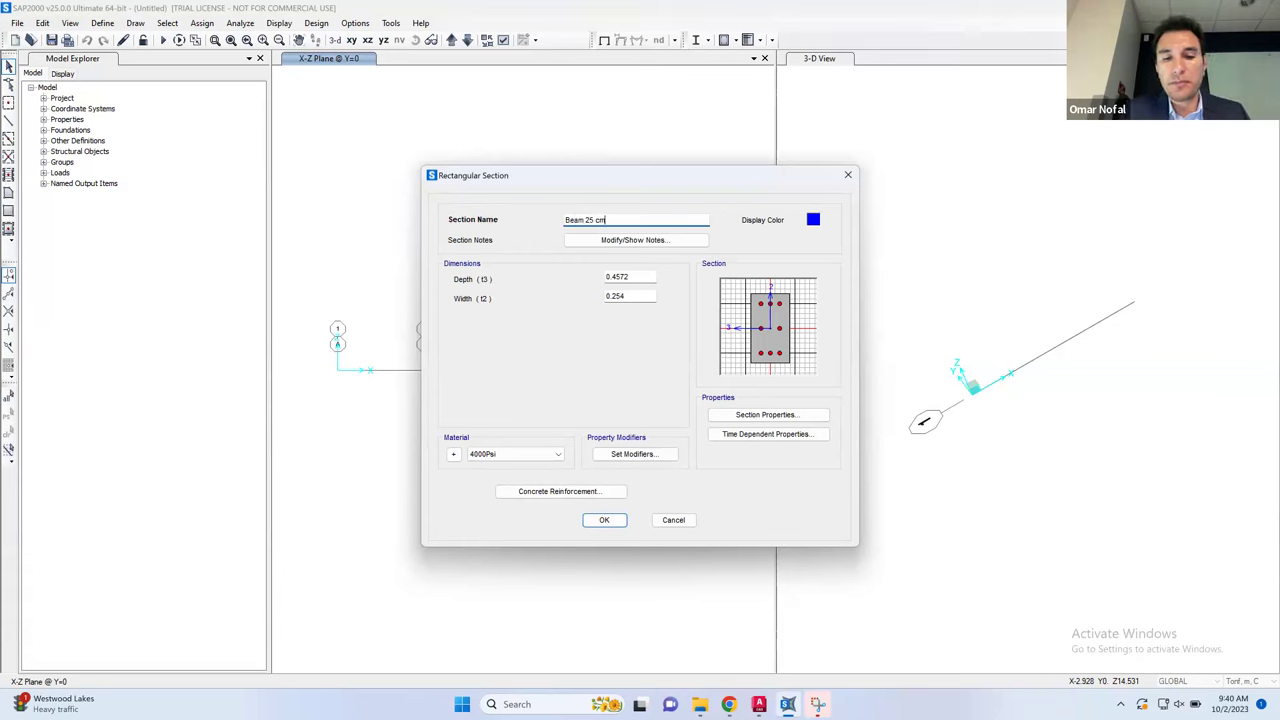
pyautogui.write('x70 cm')
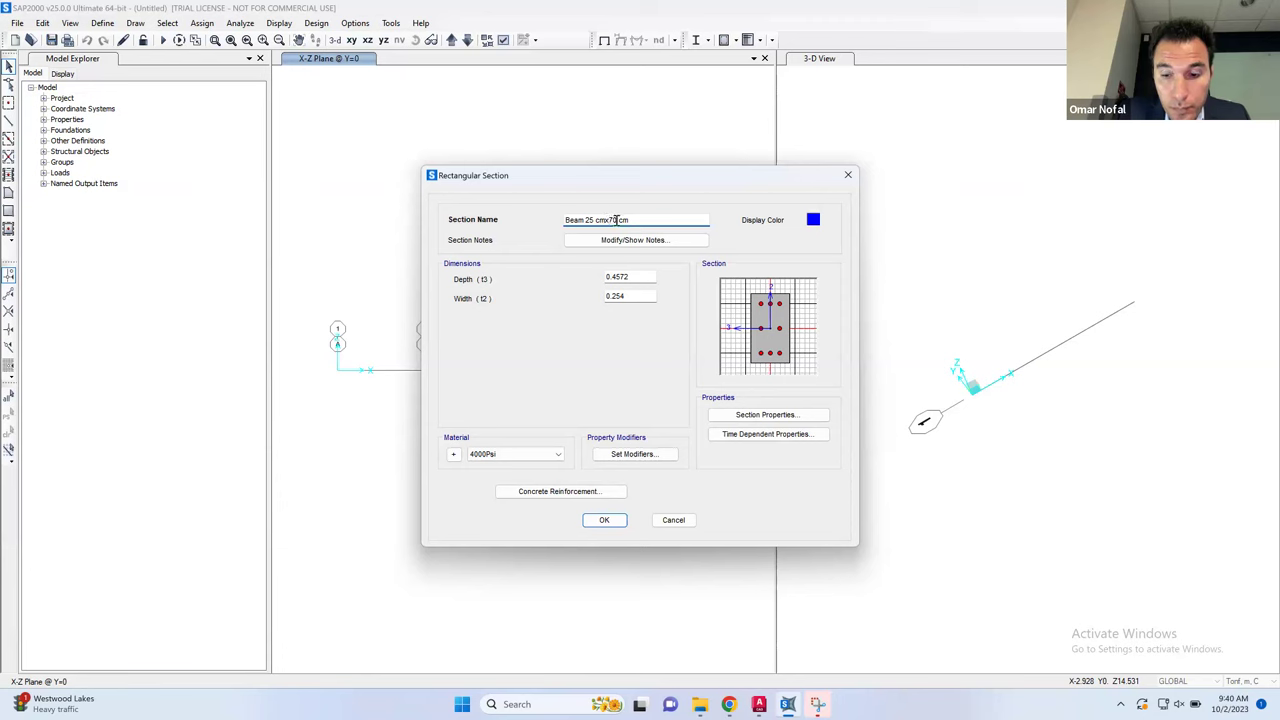
# Set the beam section's depth to 0.7 m and width to 0.25 m, and accept the frame properties
pyautogui.moveTo(629, 277); pyautogui.dragTo(616, 276)
pyautogui.press('BackSpace')
pyautogui.moveTo(634, 296); pyautogui.dragTo(592, 296)
pyautogui.write('0')
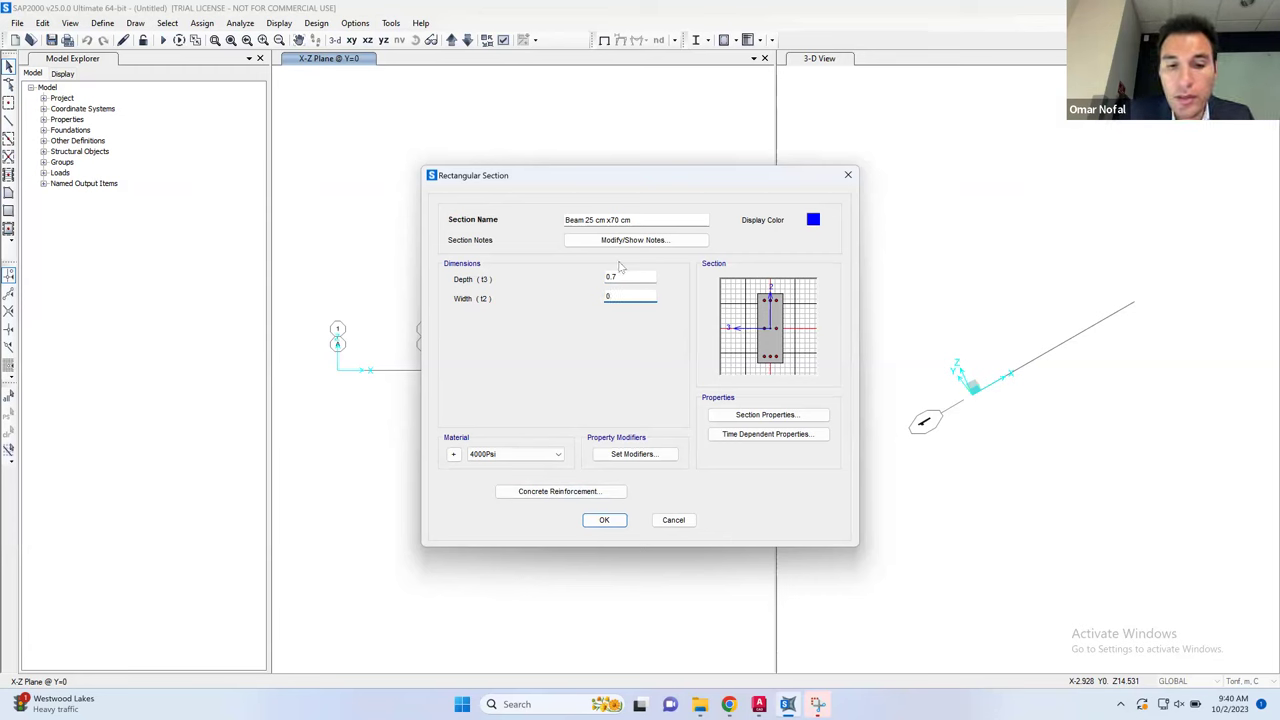
pyautogui.write('.3')
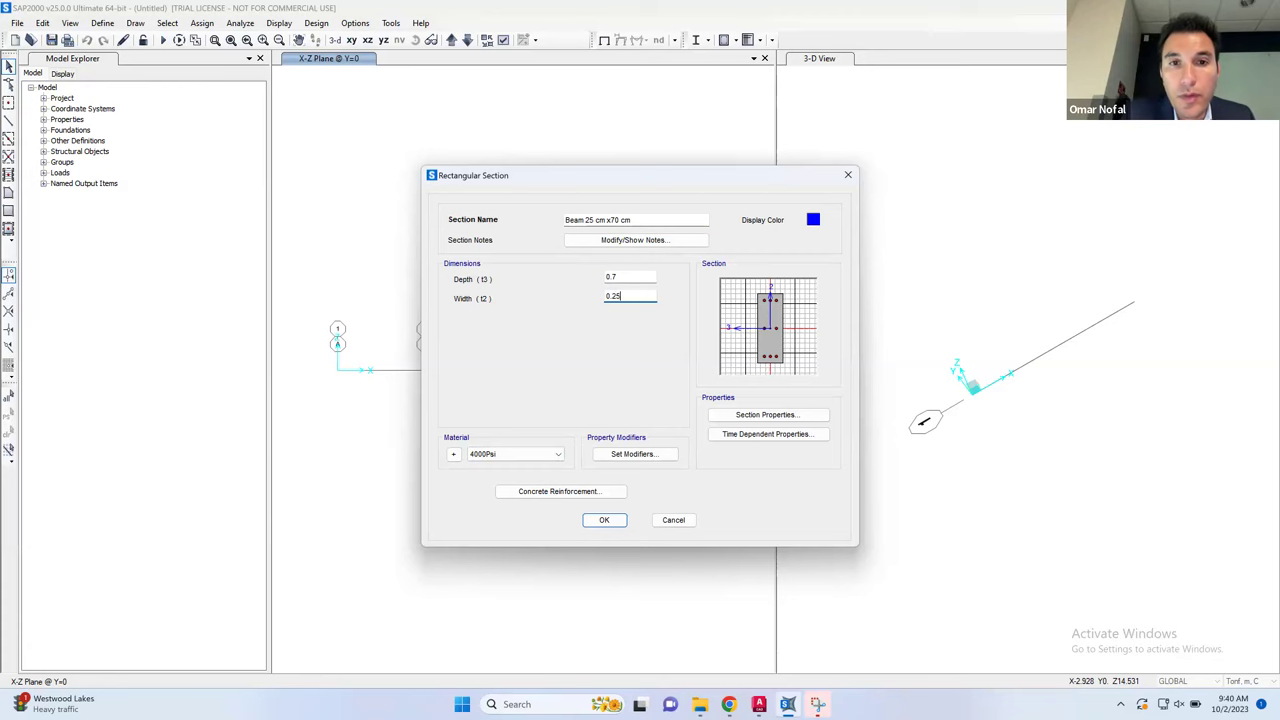
pyautogui.click(604, 521)
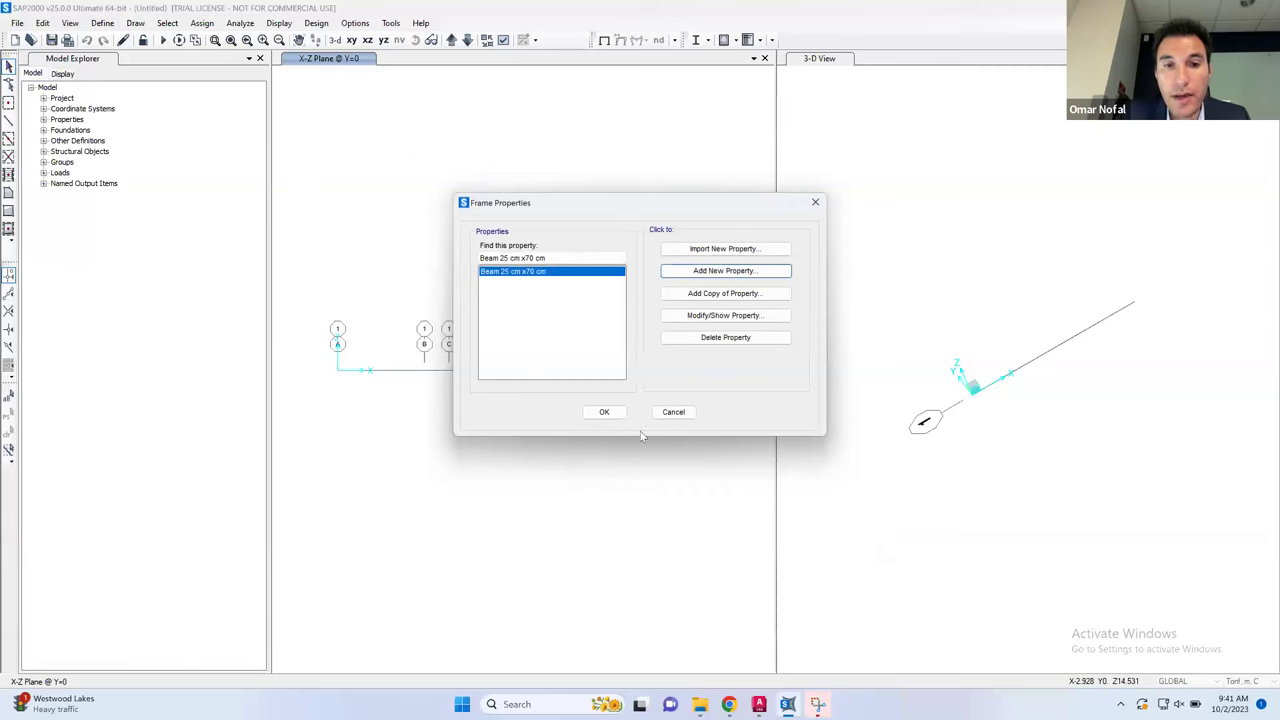
pyautogui.click(604, 412)
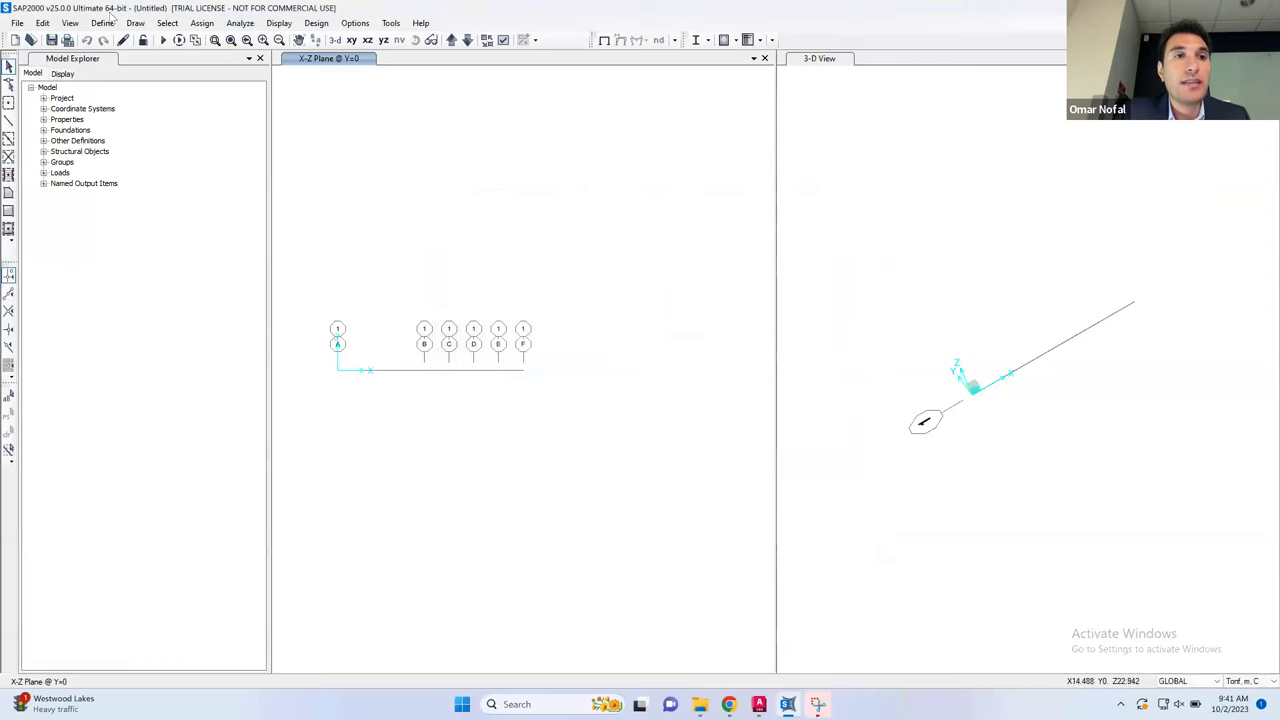
# Set the DEAD load pattern's self-weight multiplier to 0 and apply the modification
pyautogui.click(103, 23)
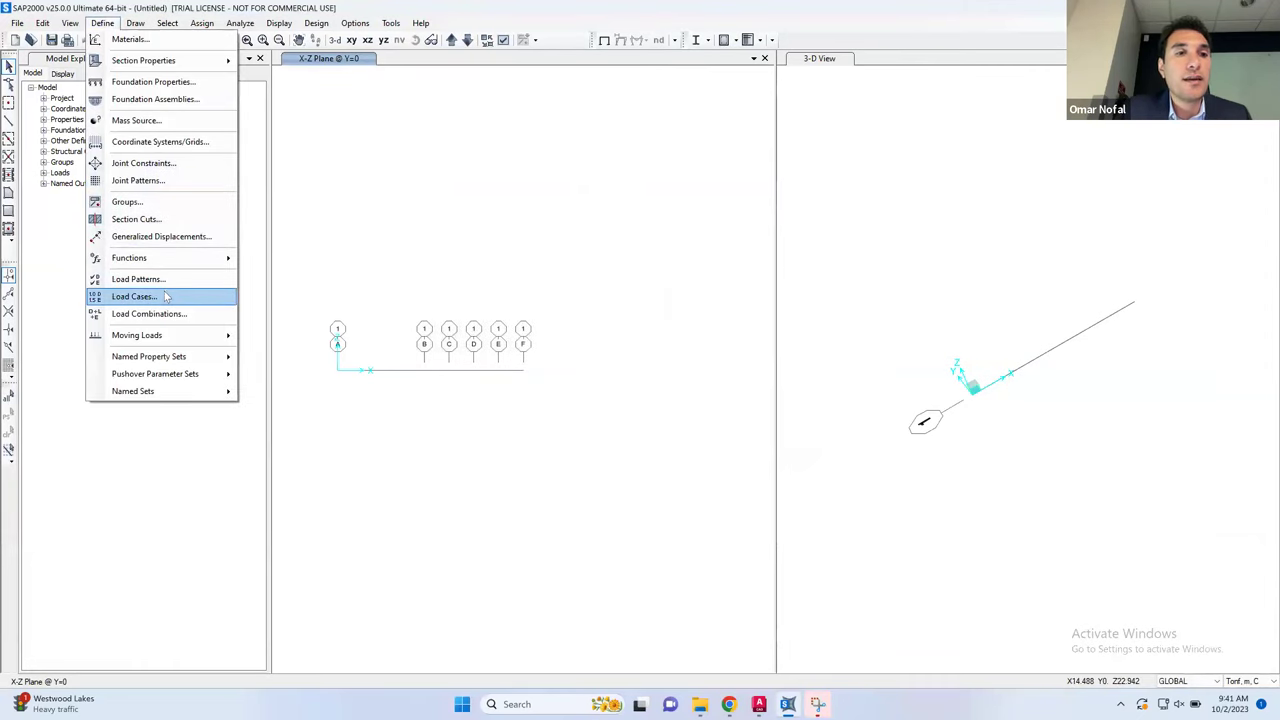
pyautogui.click(137, 279)
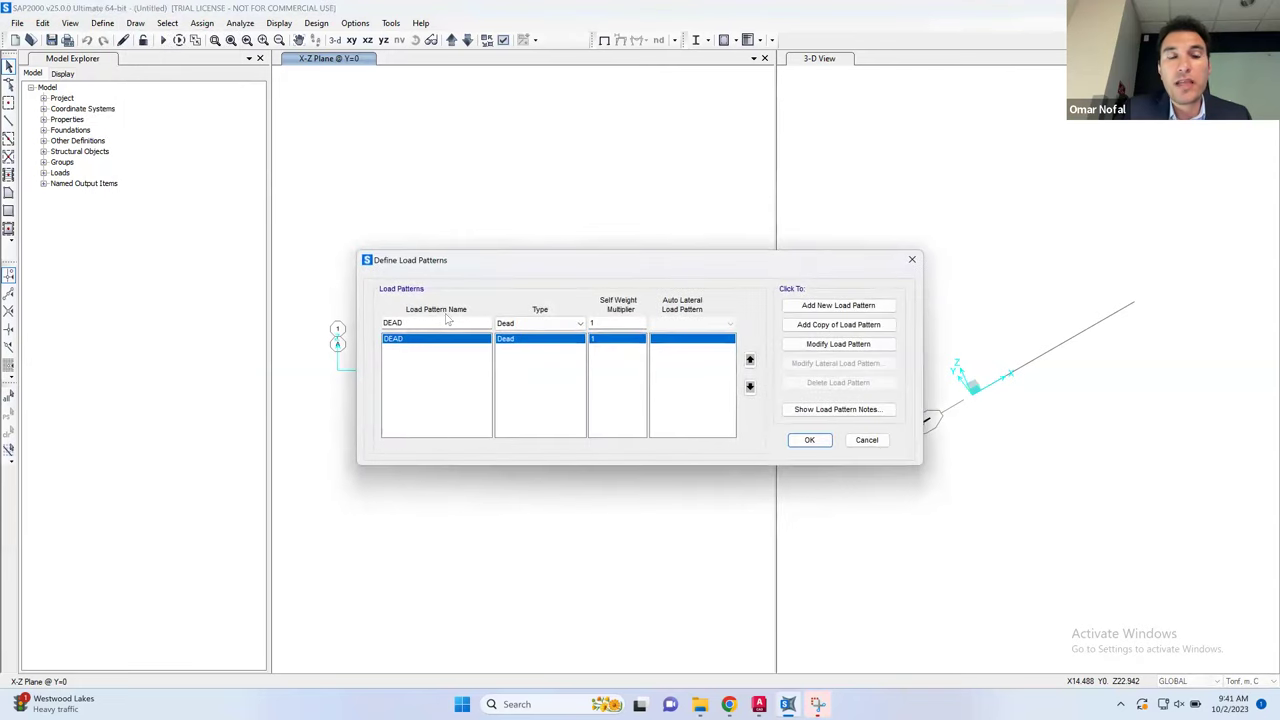
pyautogui.click(600, 323)
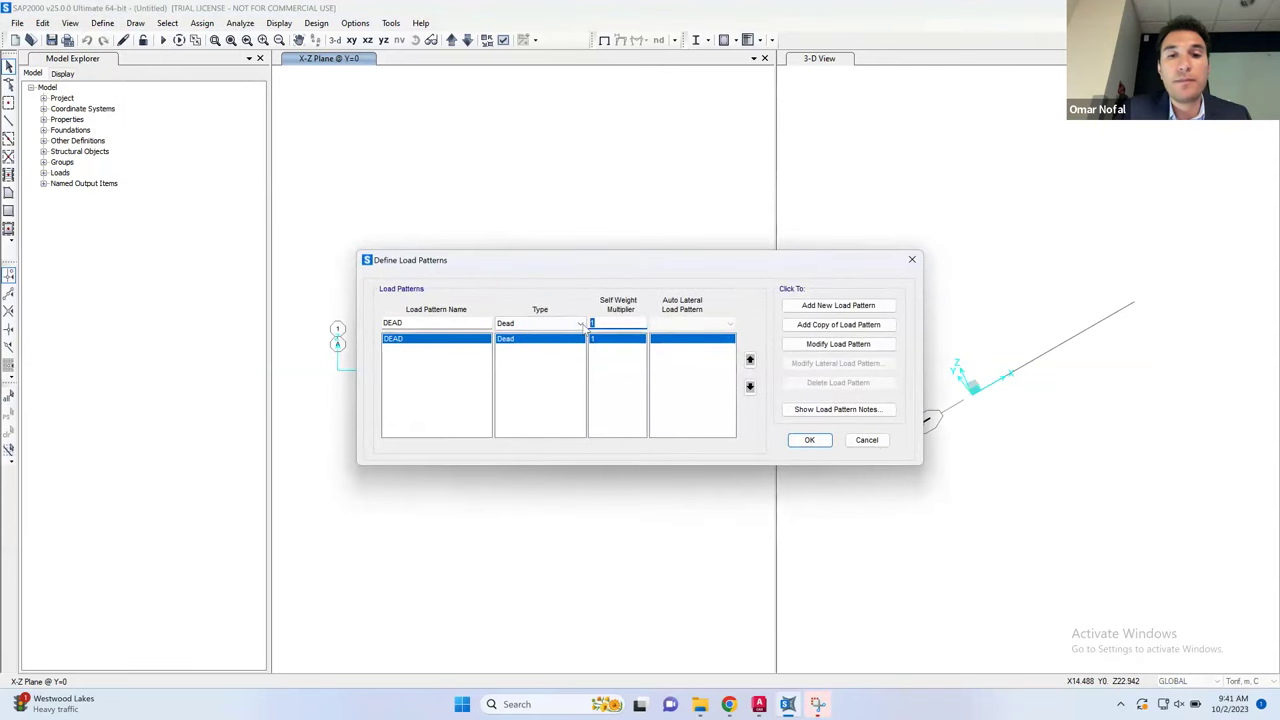
pyautogui.write('0')
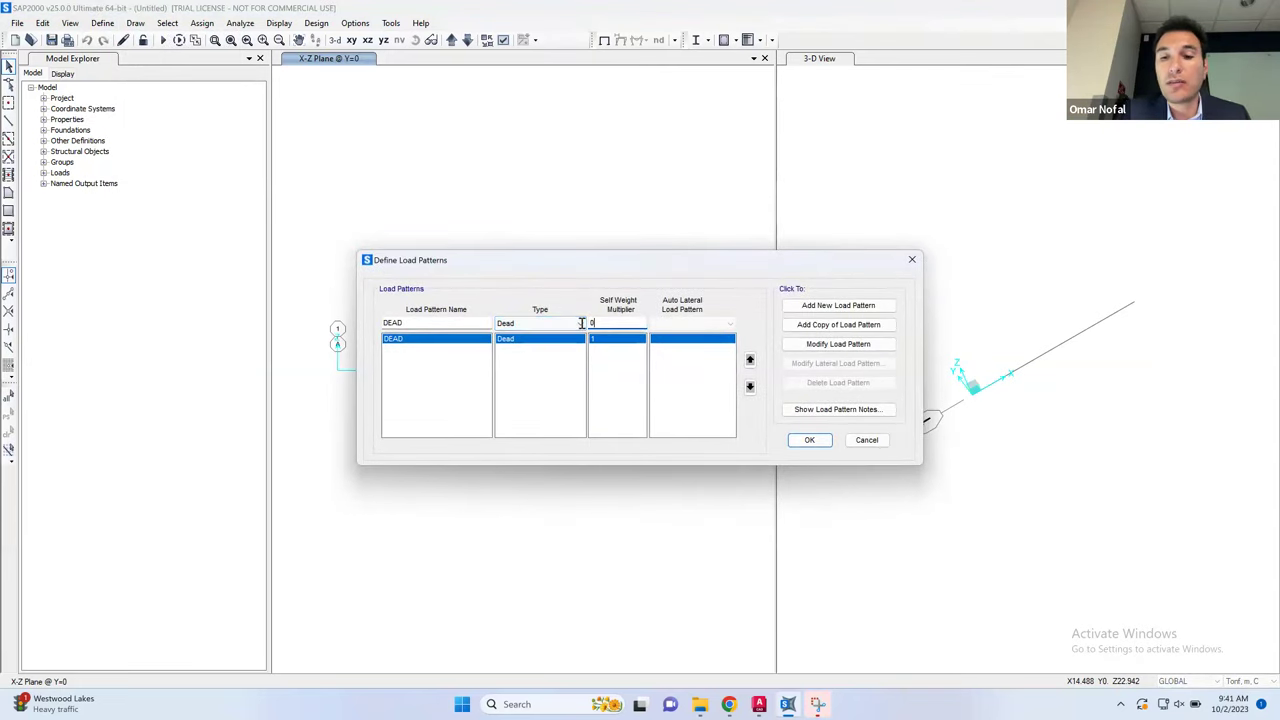
pyautogui.press('BackSpace')
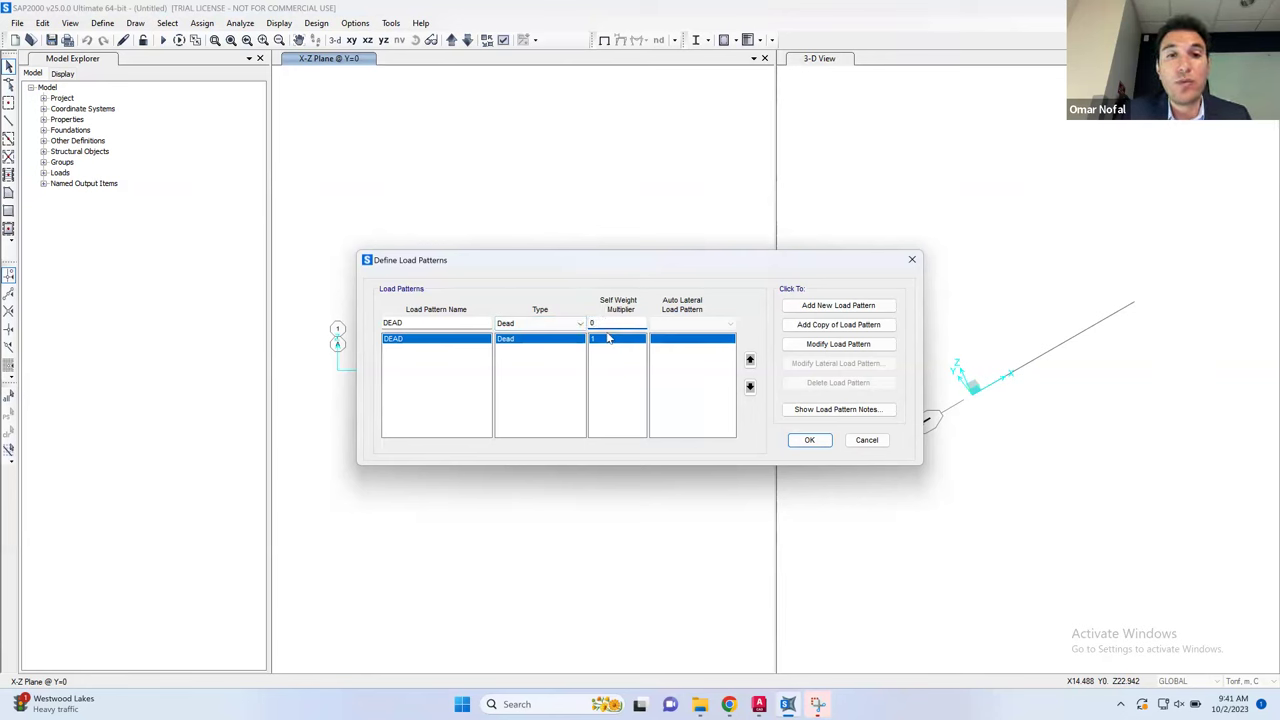
pyautogui.click(842, 347)
# Add a load pattern named Live with type Dead and multiplier 0, consulting the AutoCAD load drawing, and accept the load patterns
pyautogui.moveTo(465, 321); pyautogui.dragTo(328, 323)
pyautogui.write('L')
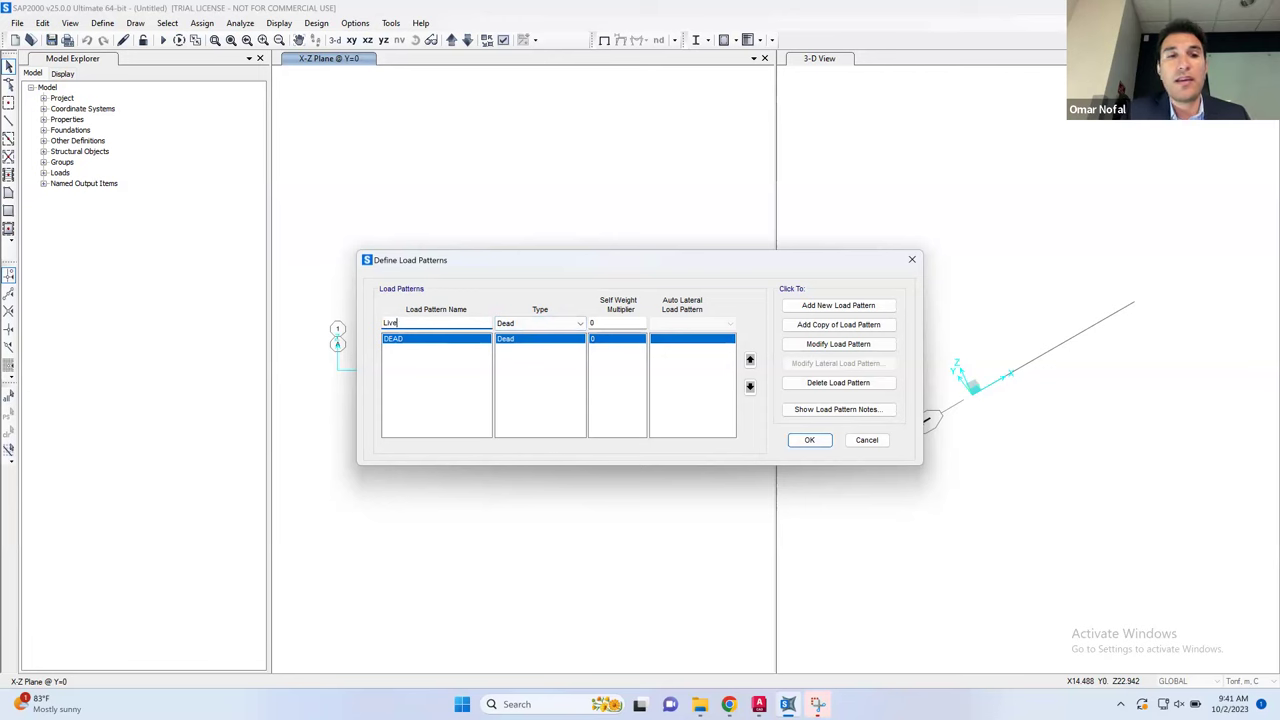
pyautogui.write('ive')
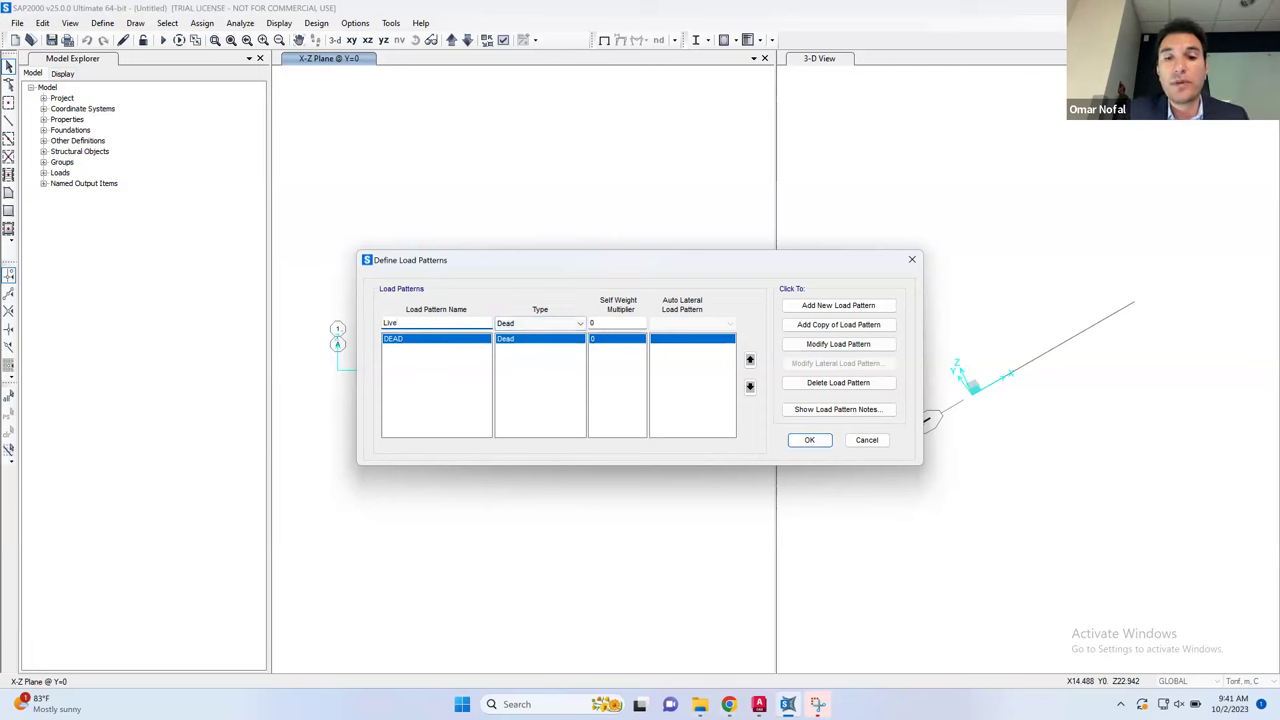
pyautogui.click(759, 704)
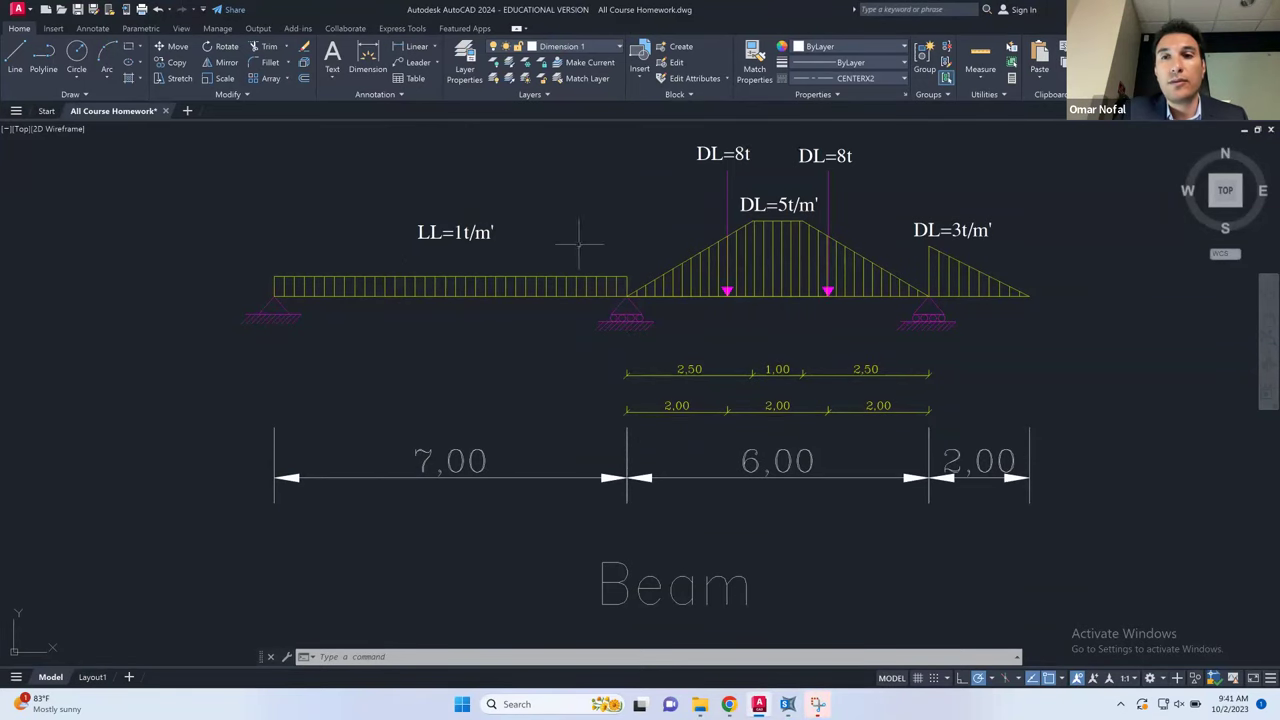
pyautogui.click(788, 704)
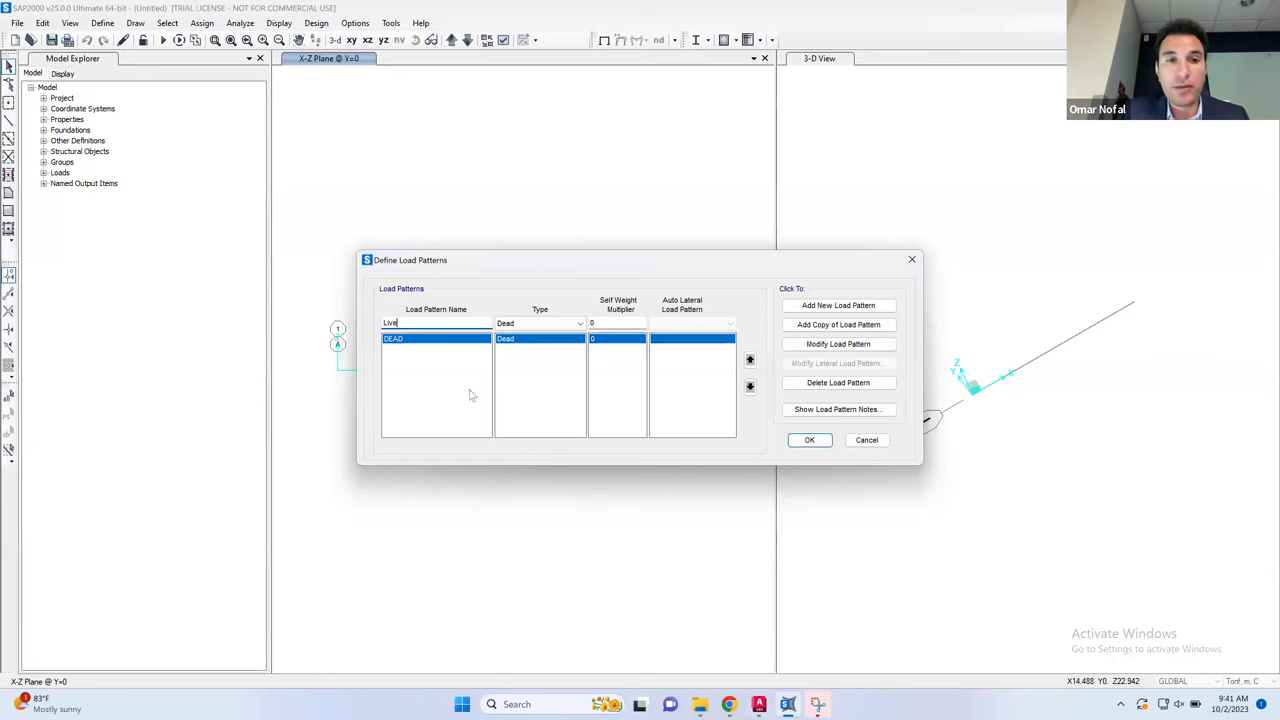
pyautogui.click(806, 309)
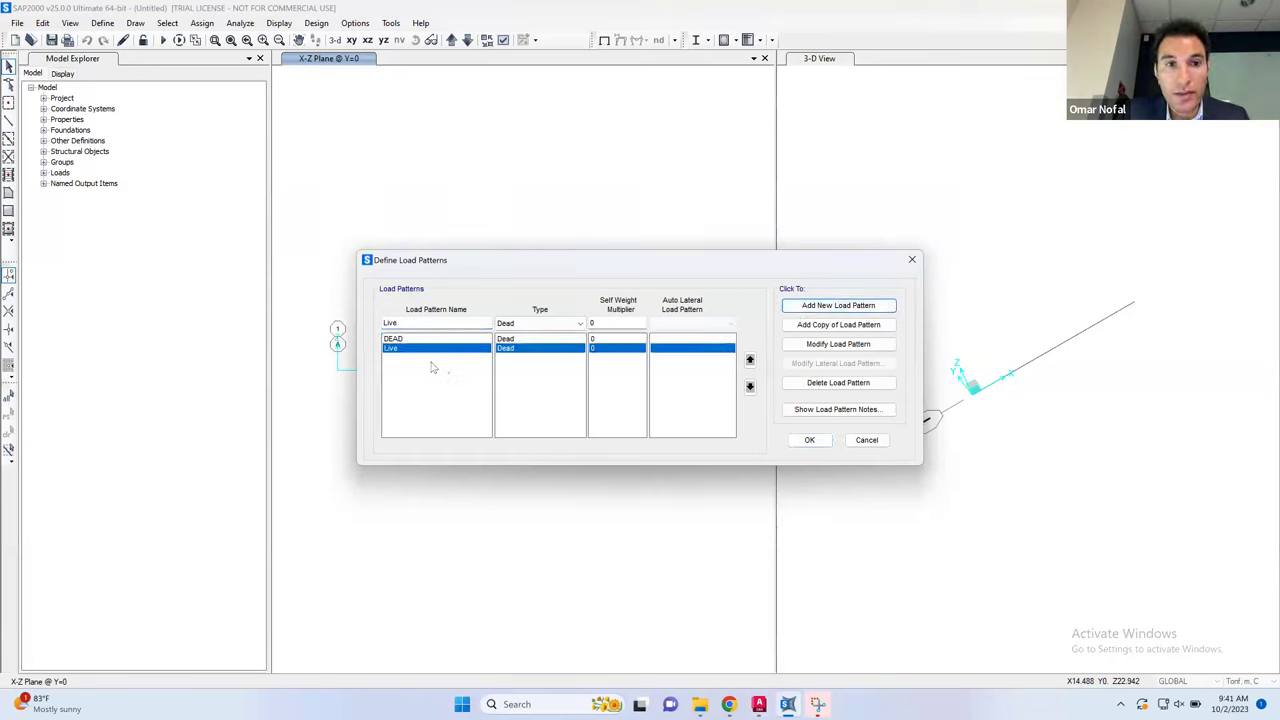
pyautogui.click(806, 441)
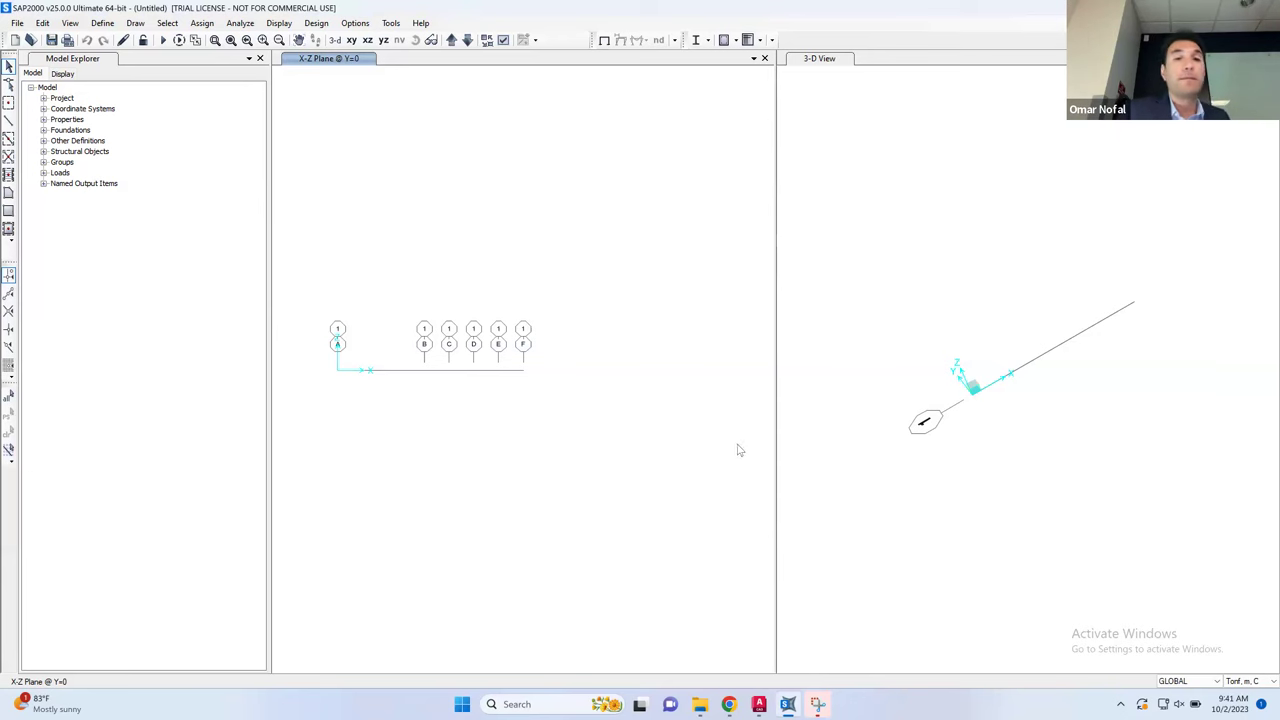
# Draw straight frames with section Beam 25 cm x70 cm along the X axis from grid A through B, C, D and E to F
pyautogui.click(1113, 201)
pyautogui.moveTo(345, 331)
pyautogui.mouseDown(button='middle')
pyautogui.moveTo(397, 349)
pyautogui.moveTo(431, 331)
pyautogui.mouseUp(button='middle')
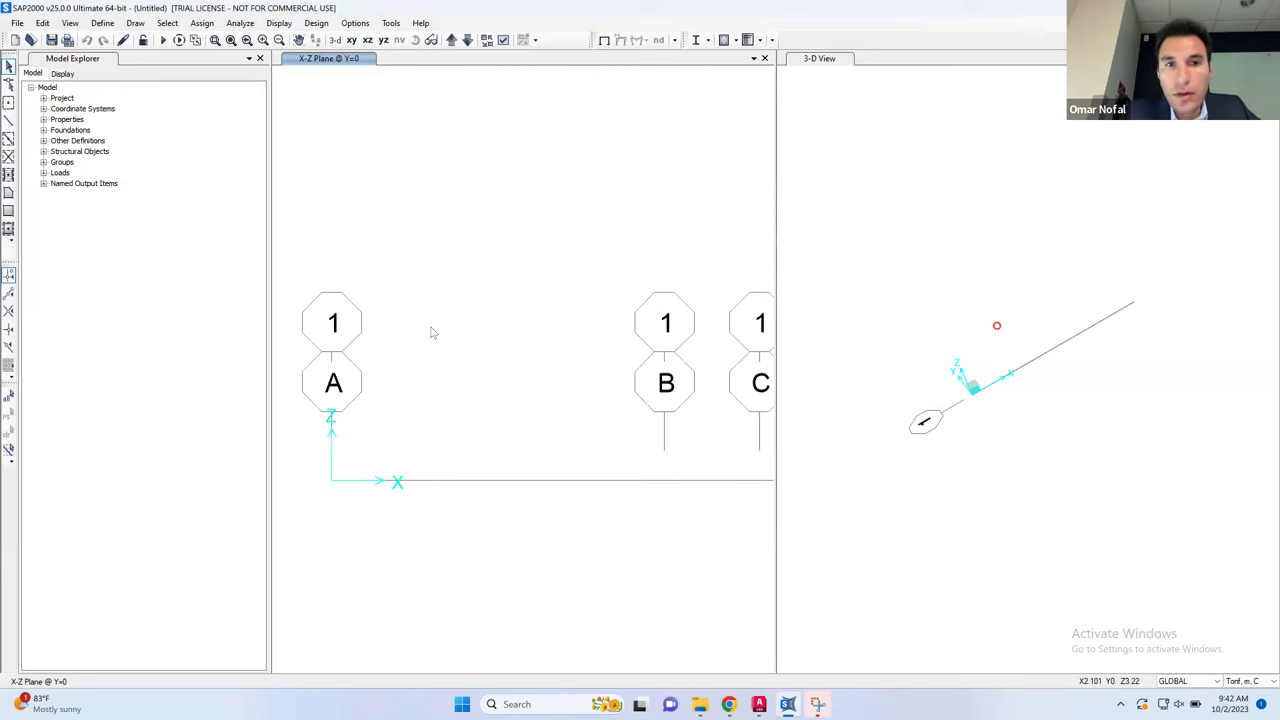
pyautogui.moveTo(600, 314)
pyautogui.mouseDown(button='middle')
pyautogui.moveTo(571, 309)
pyautogui.moveTo(659, 329)
pyautogui.mouseUp(button='middle')
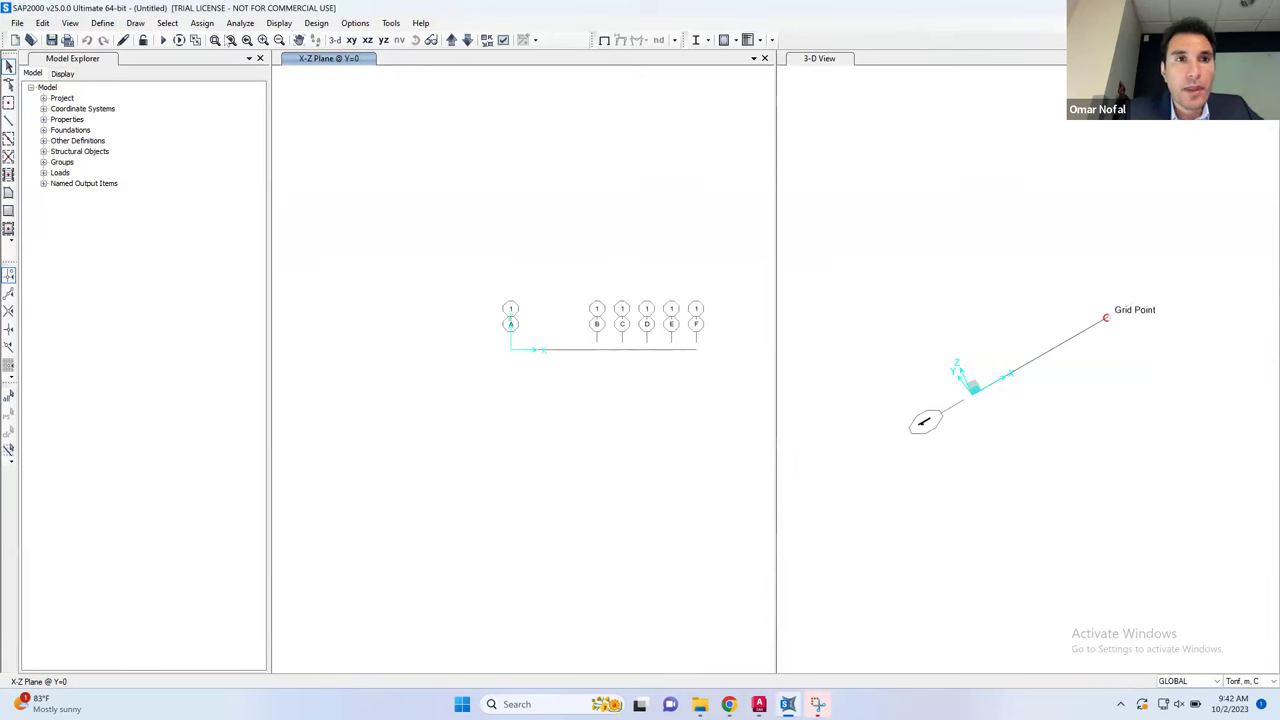
pyautogui.click(215, 40)
pyautogui.moveTo(718, 283); pyautogui.dragTo(482, 379)
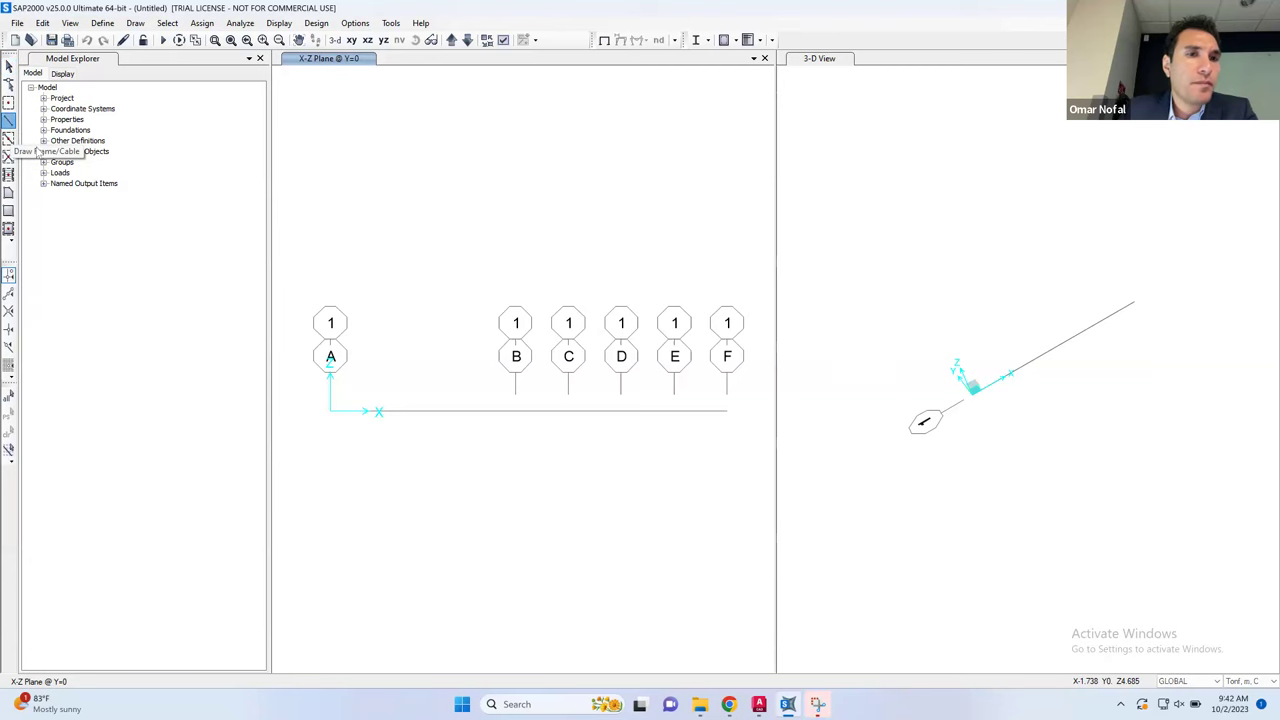
pyautogui.click(8, 121)
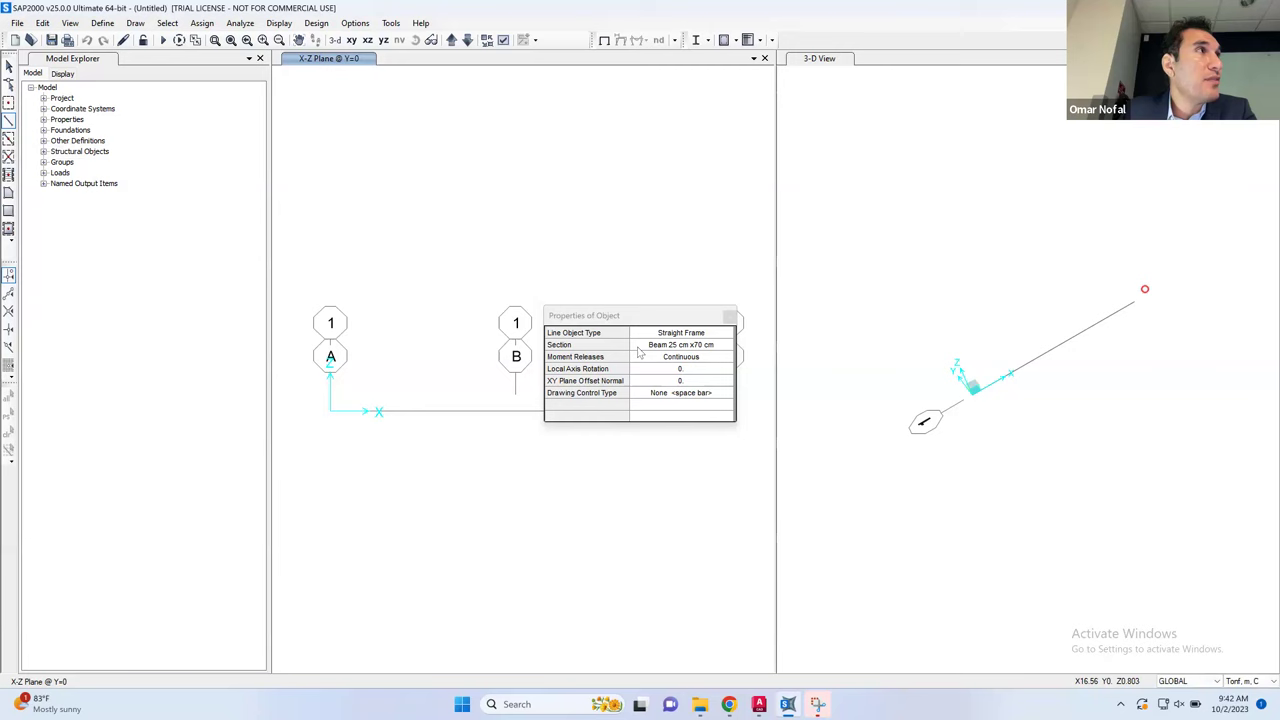
pyautogui.moveTo(612, 316); pyautogui.dragTo(604, 180)
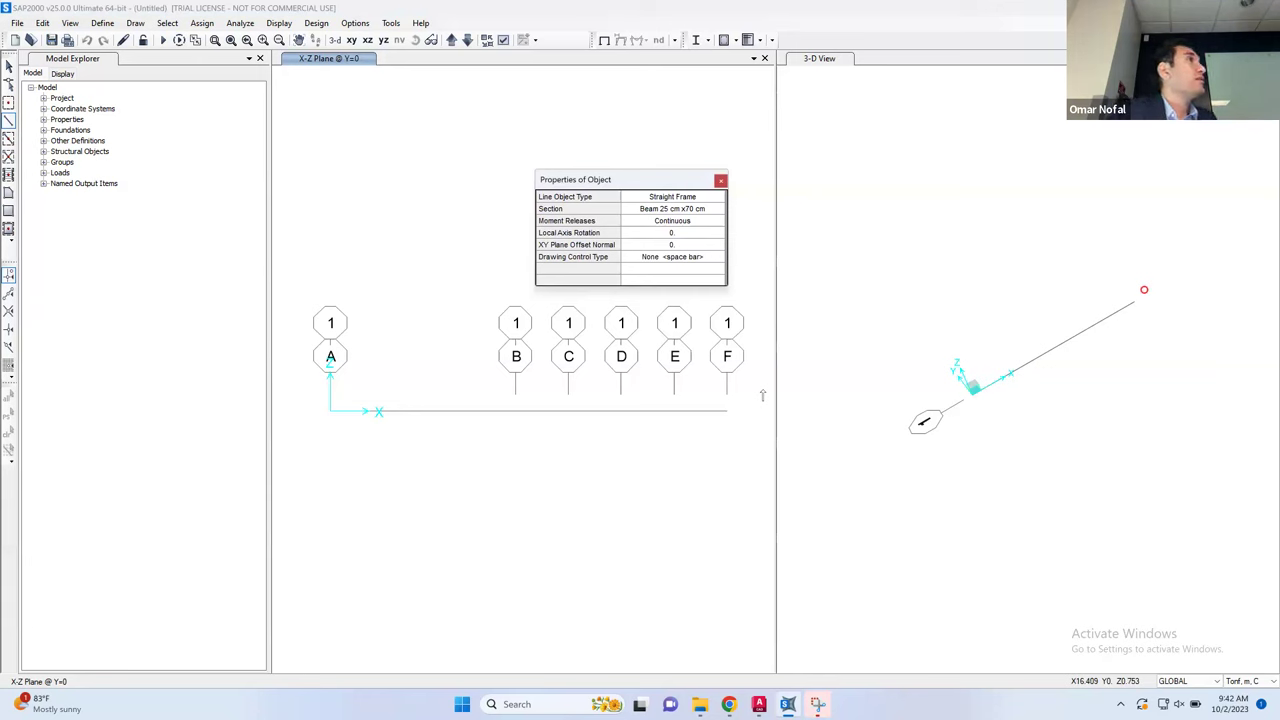
pyautogui.click(331, 411)
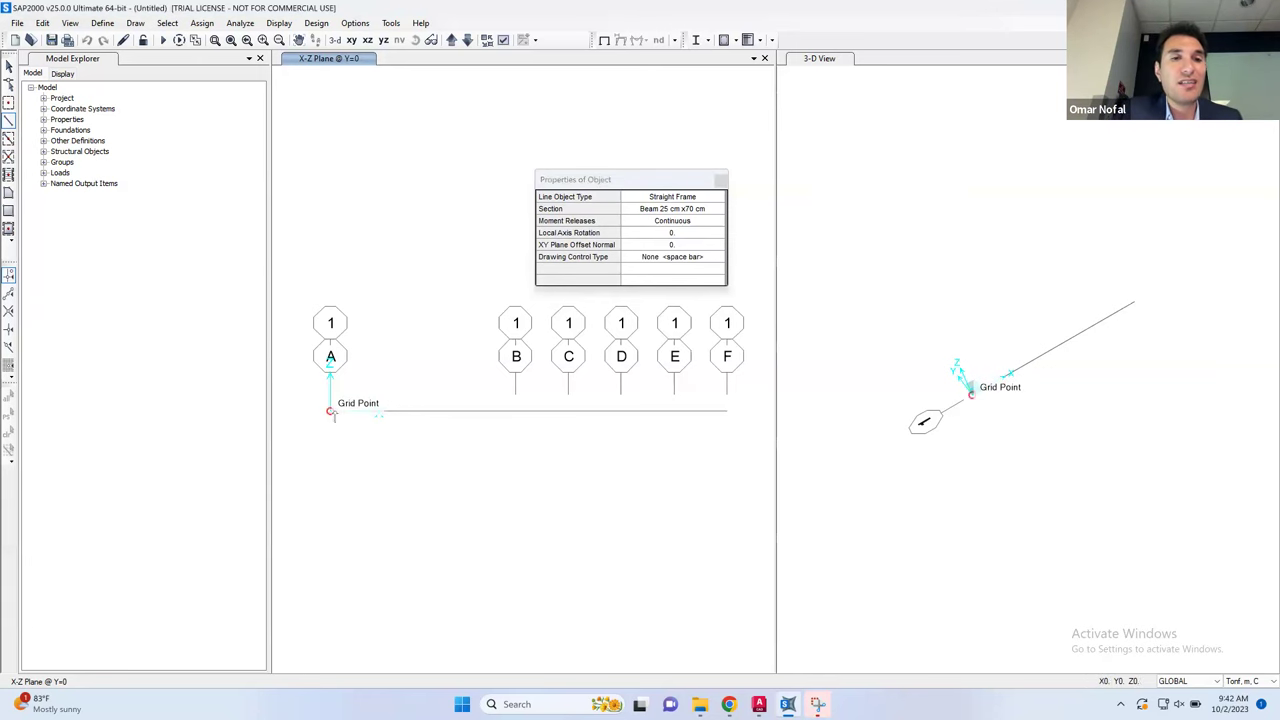
pyautogui.click(515, 411)
pyautogui.click(568, 411)
pyautogui.click(621, 411)
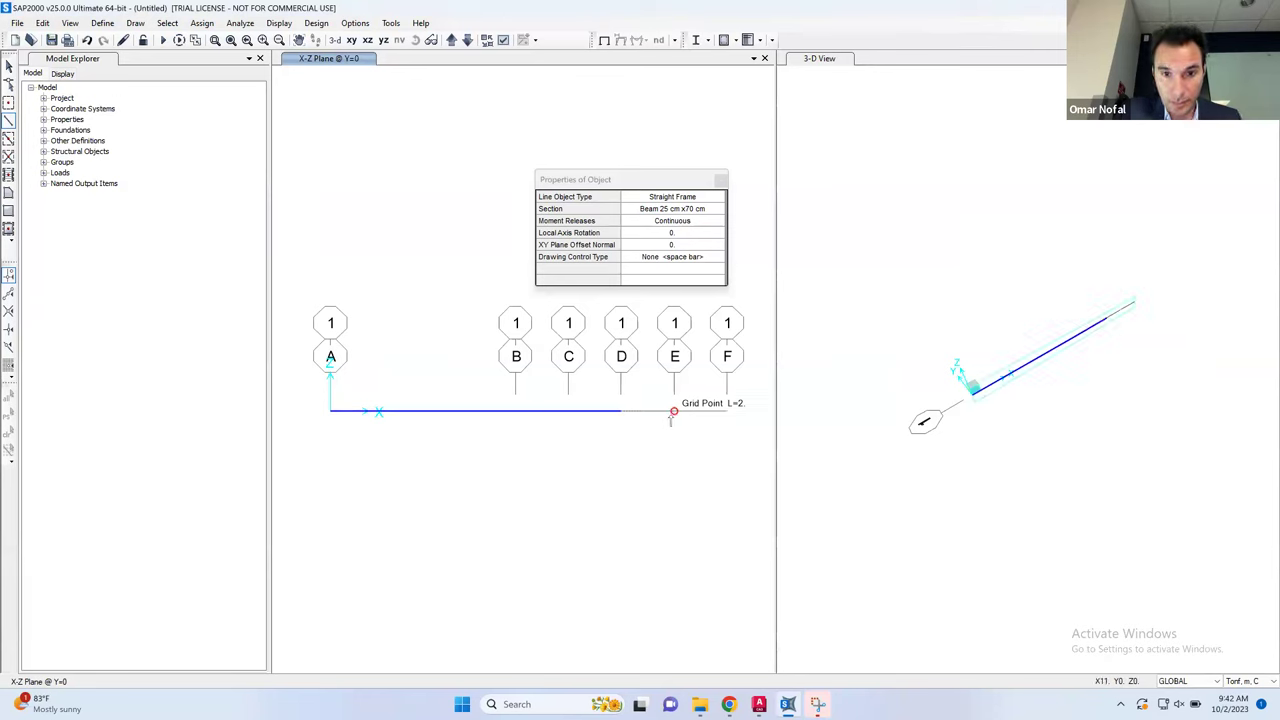
pyautogui.click(674, 411)
pyautogui.click(727, 411)
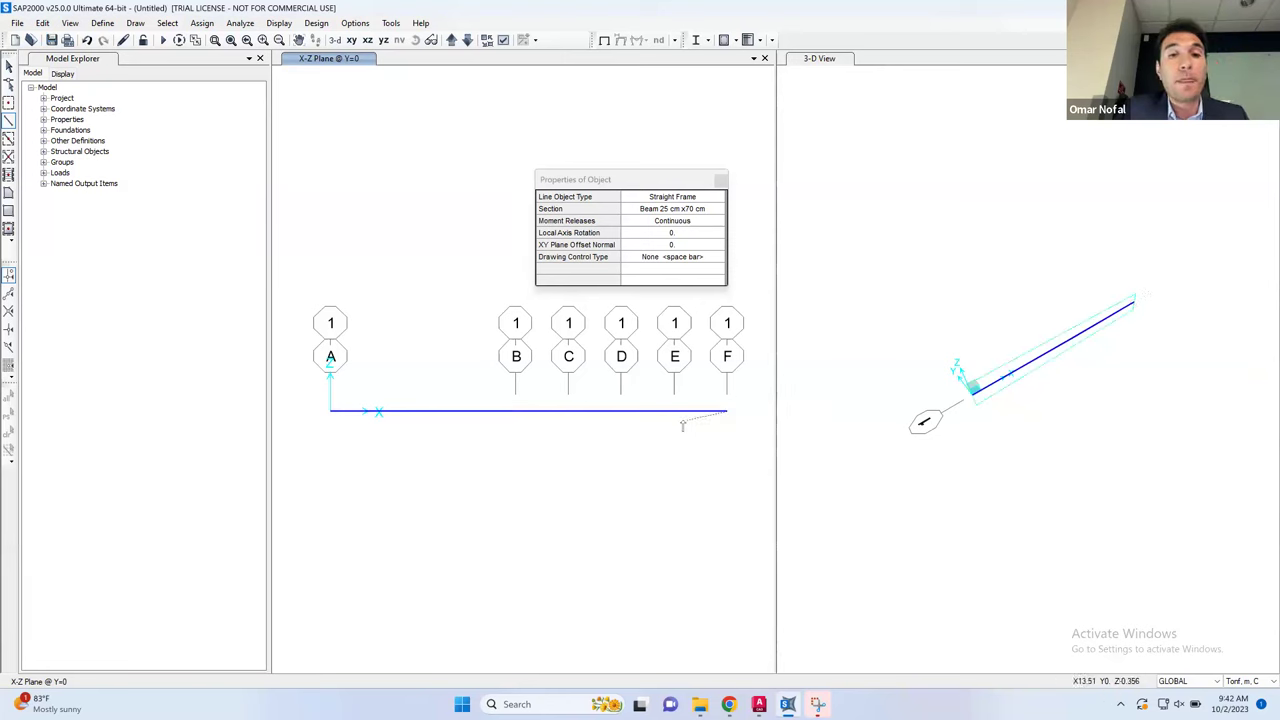
pyautogui.press('Escape')
# Delete the three short frame segments between grids B and E
pyautogui.moveTo(603, 423); pyautogui.dragTo(551, 449)
pyautogui.moveTo(623, 402); pyautogui.dragTo(520, 446)
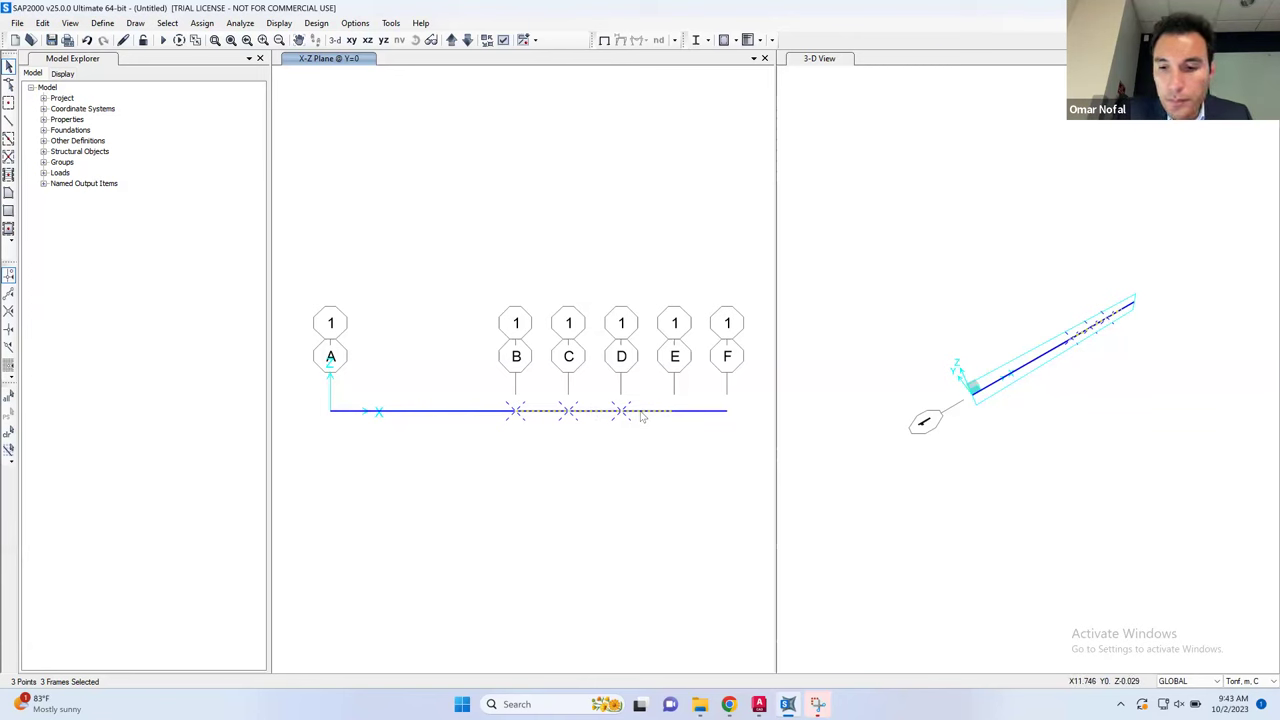
pyautogui.press('Delete')
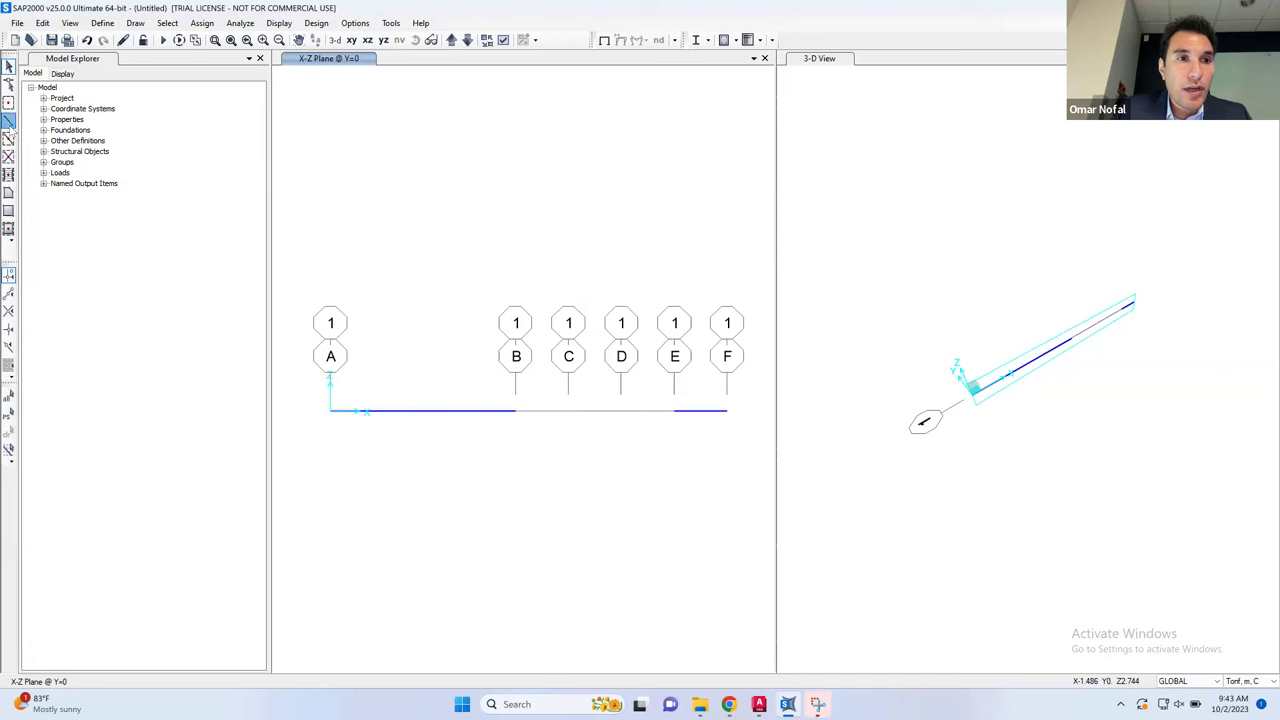
# Draw one continuous Beam 25 cm x70 cm frame from grid B to grid E
pyautogui.click(8, 120)
pyautogui.click(516, 410)
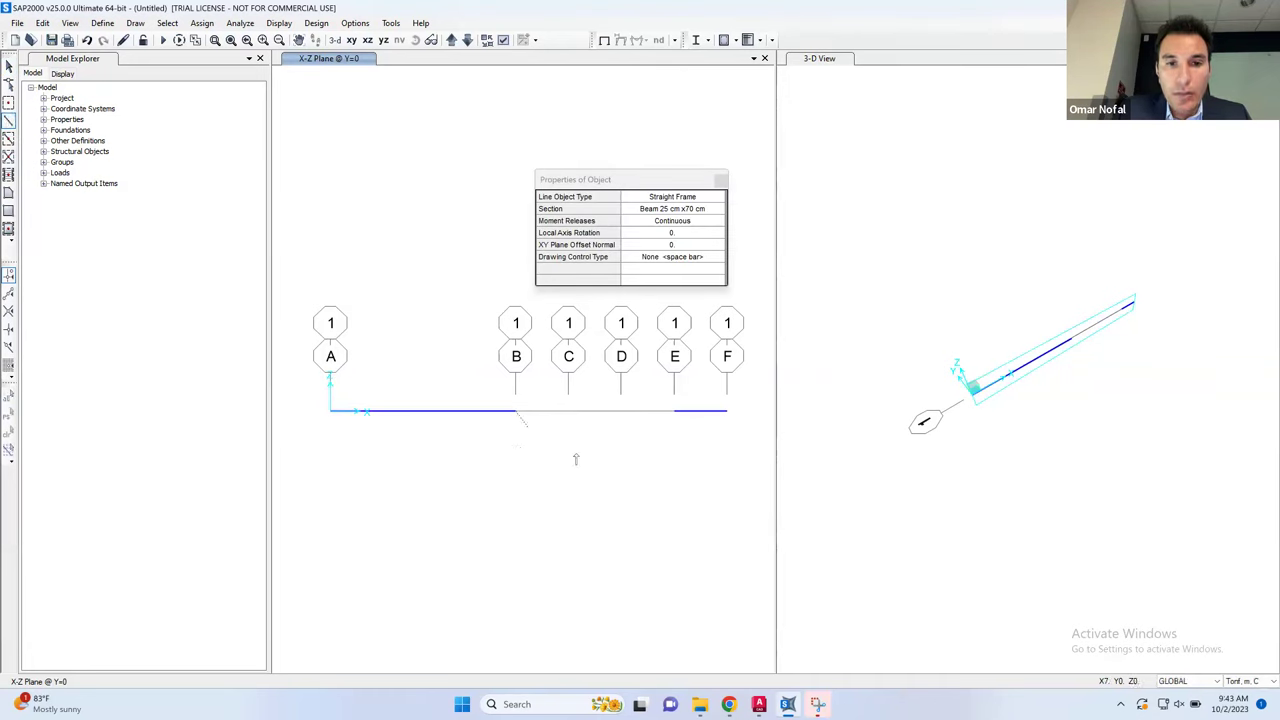
pyautogui.doubleClick(674, 411)
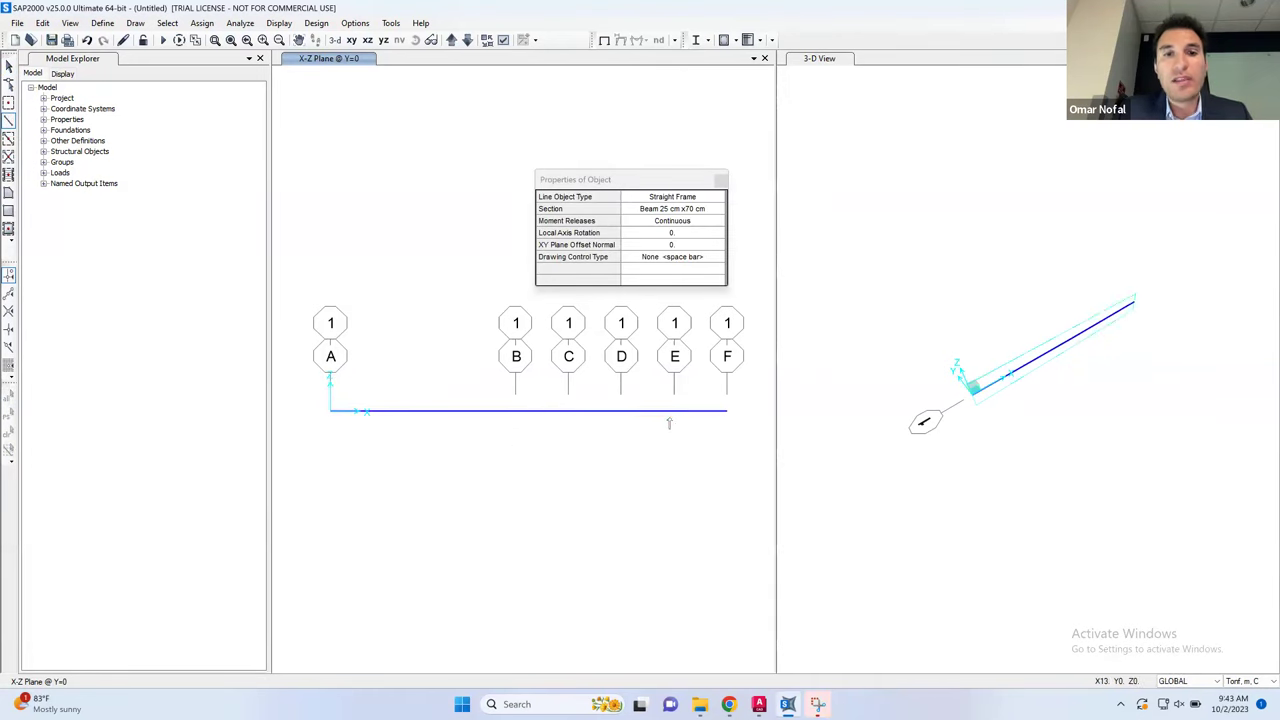
# Check the supports in the AutoCAD drawing and assign a pinned restraint (Translation 1, 2 and 3) to the joint at grid A
pyautogui.press('Escape')
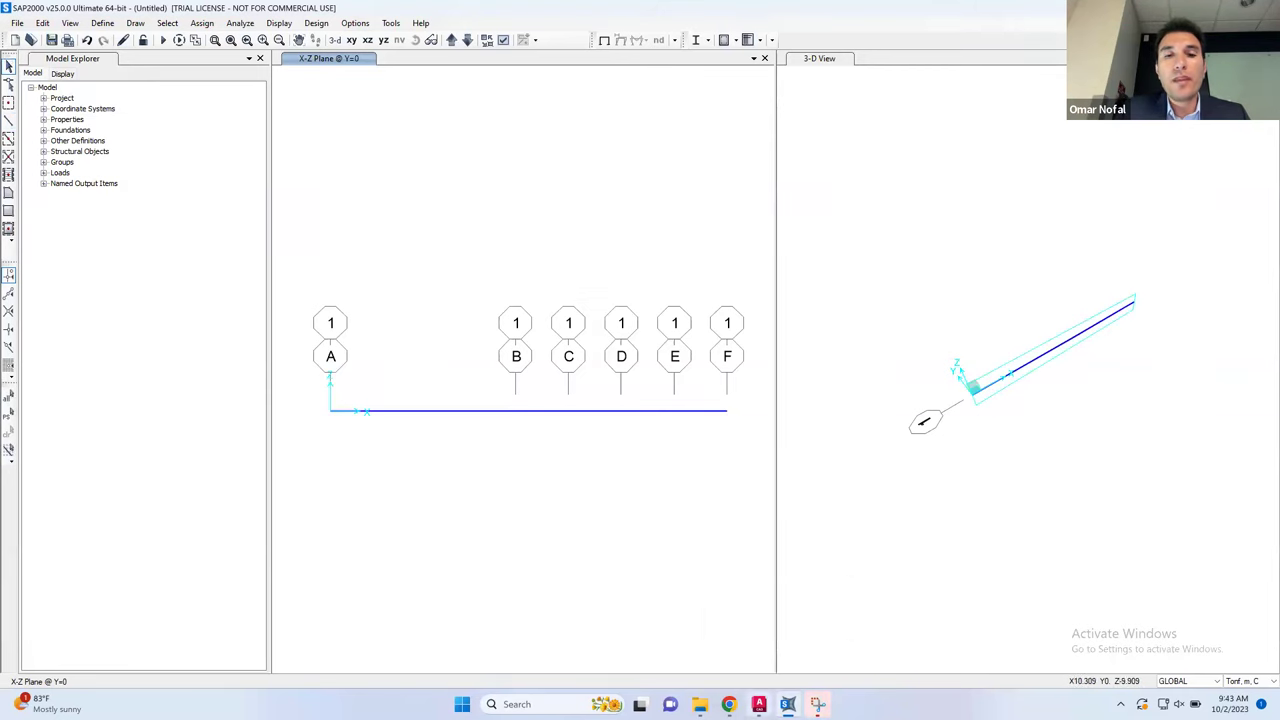
pyautogui.click(759, 704)
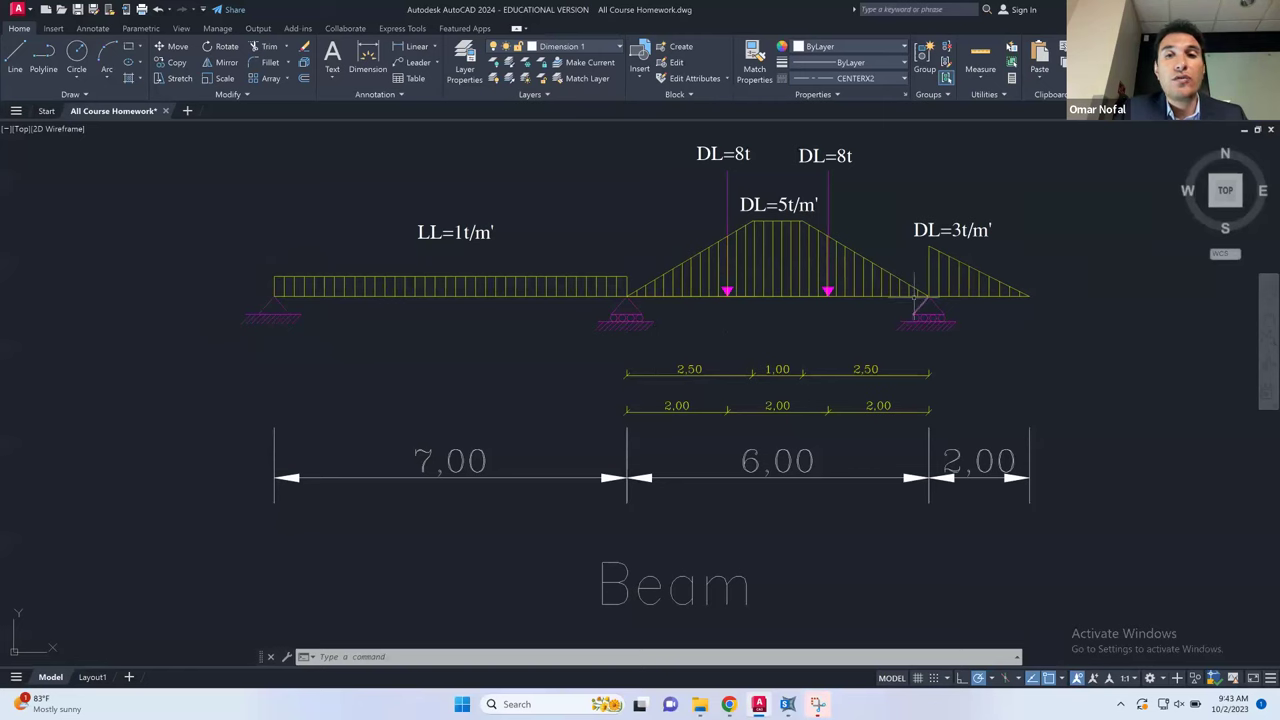
pyautogui.click(788, 704)
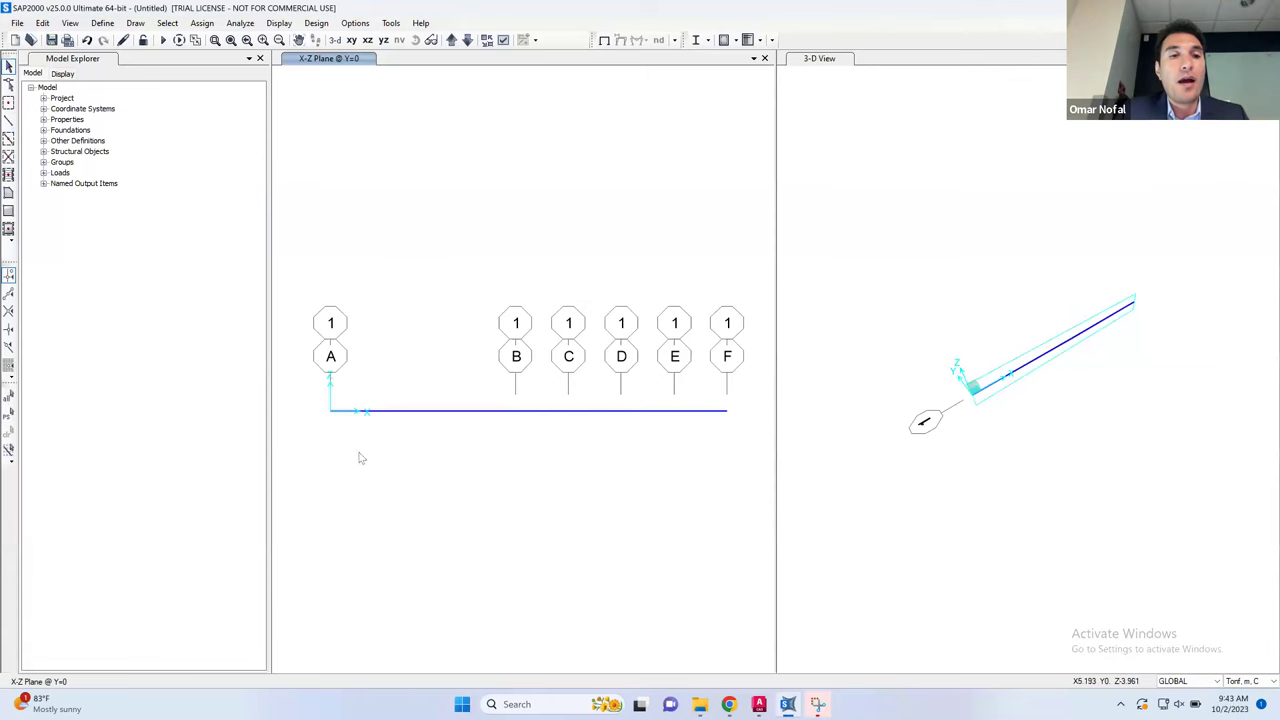
pyautogui.moveTo(326, 436); pyautogui.dragTo(348, 401)
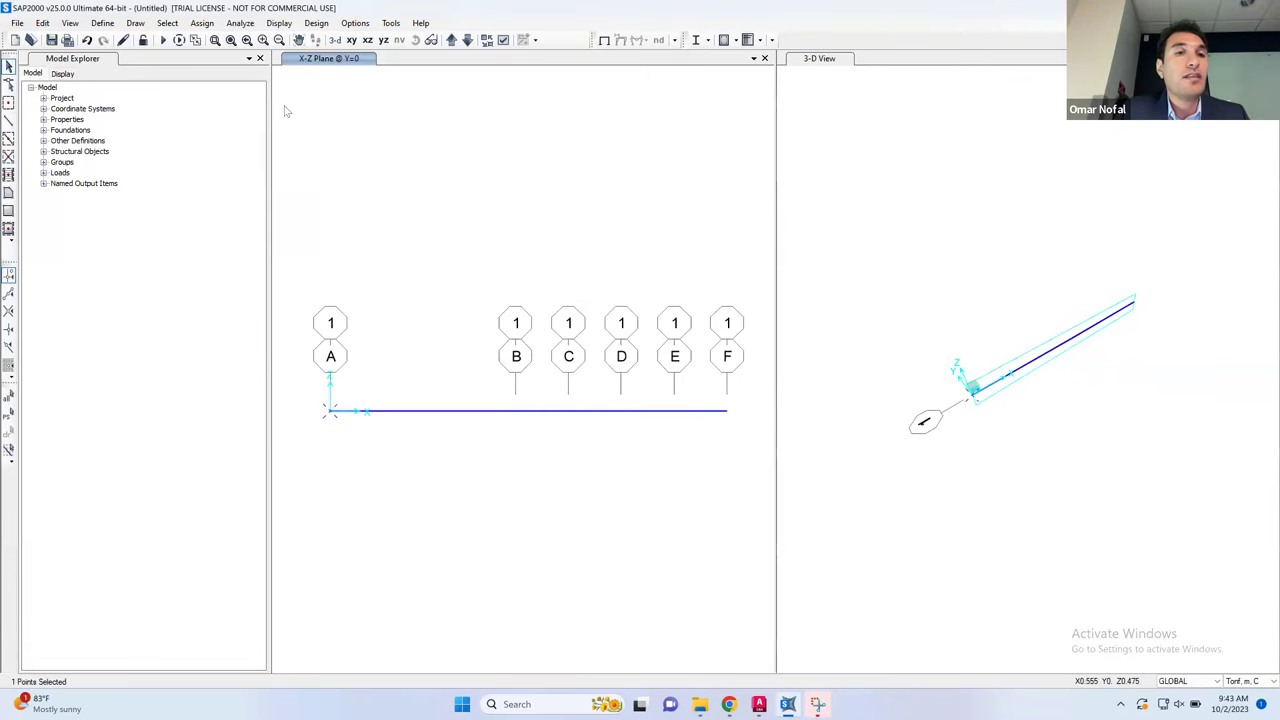
pyautogui.click(212, 26)
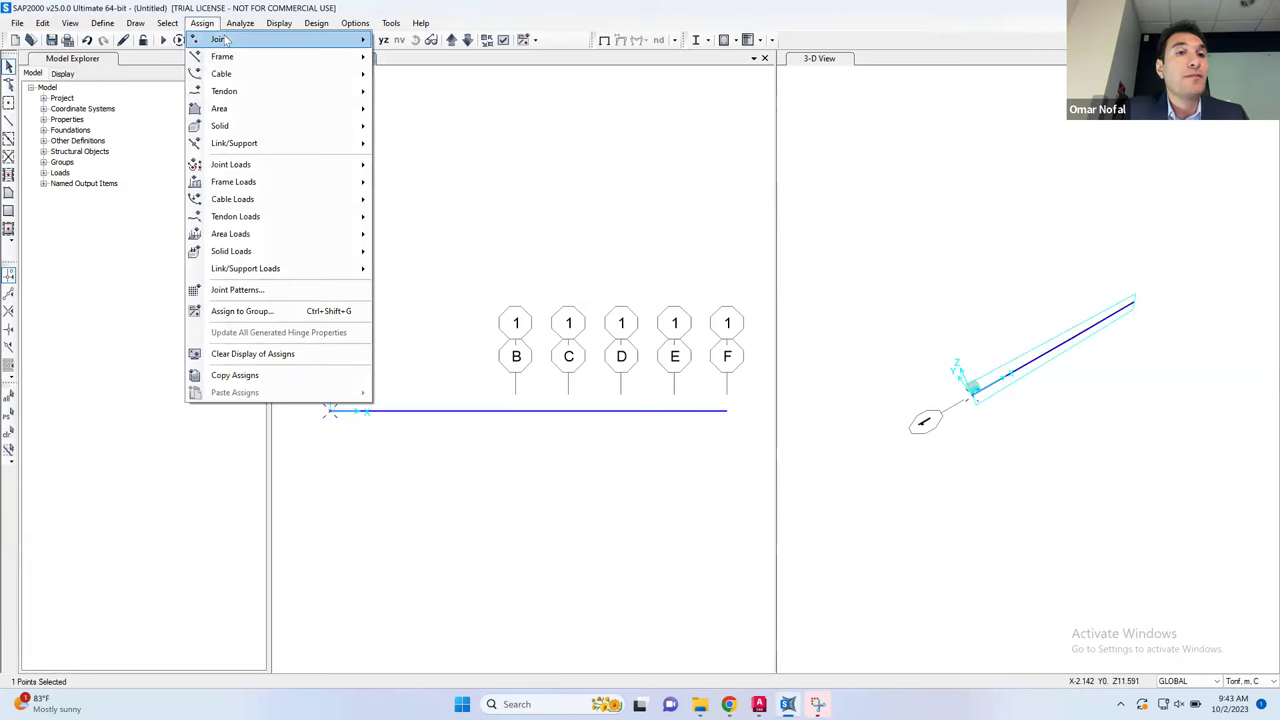
pyautogui.moveTo(226, 40)
pyautogui.click(416, 41)
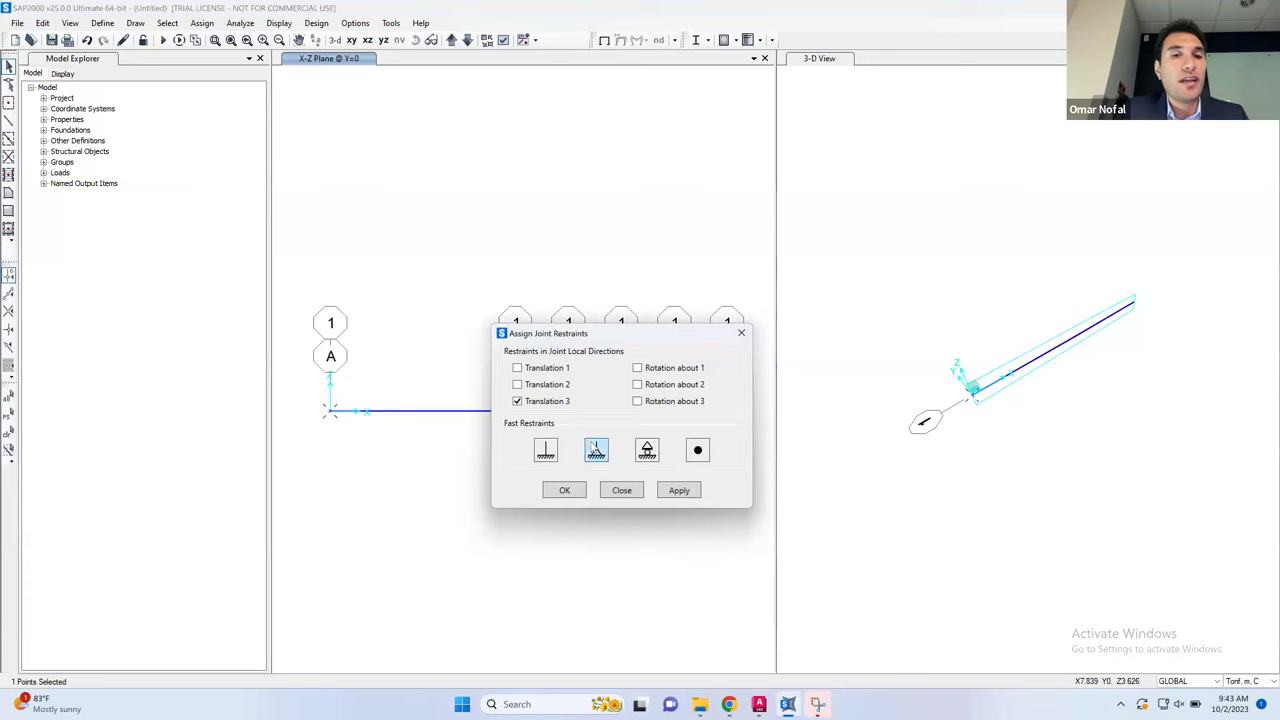
pyautogui.click(564, 490)
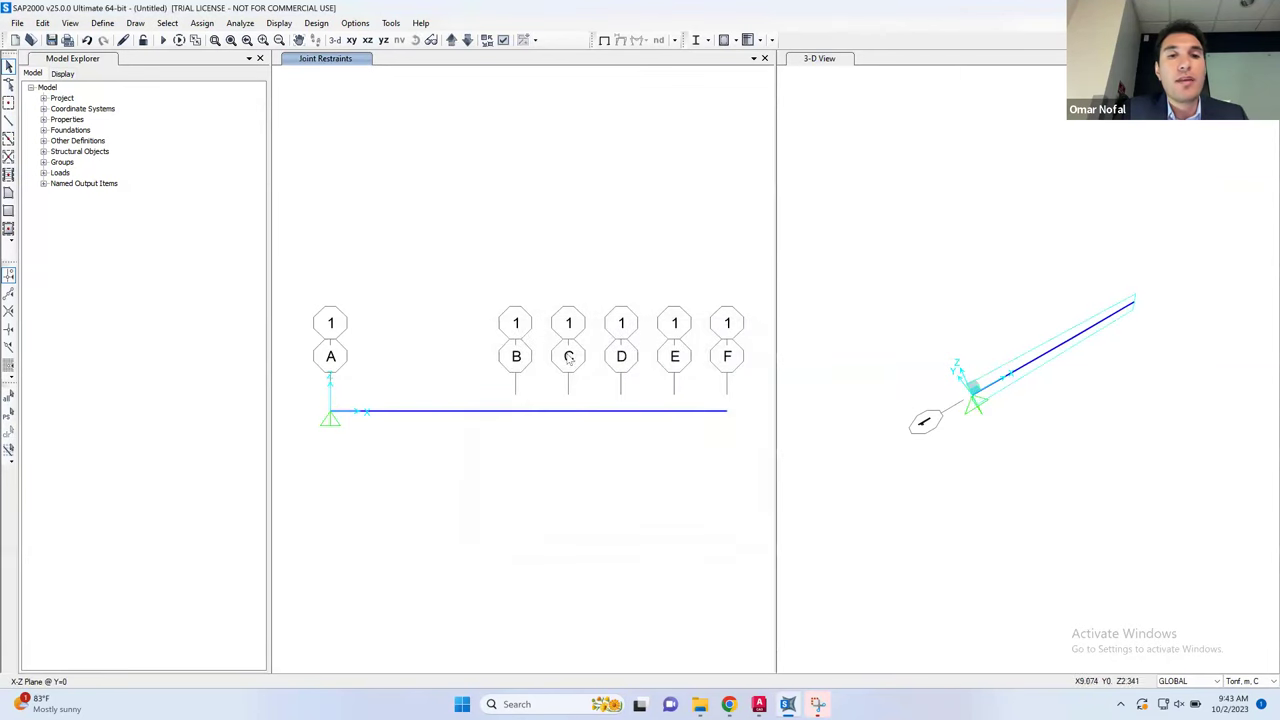
# Assign roller restraints, with only Translation 3 fixed, to the joints at grids B and E
pyautogui.click(515, 410)
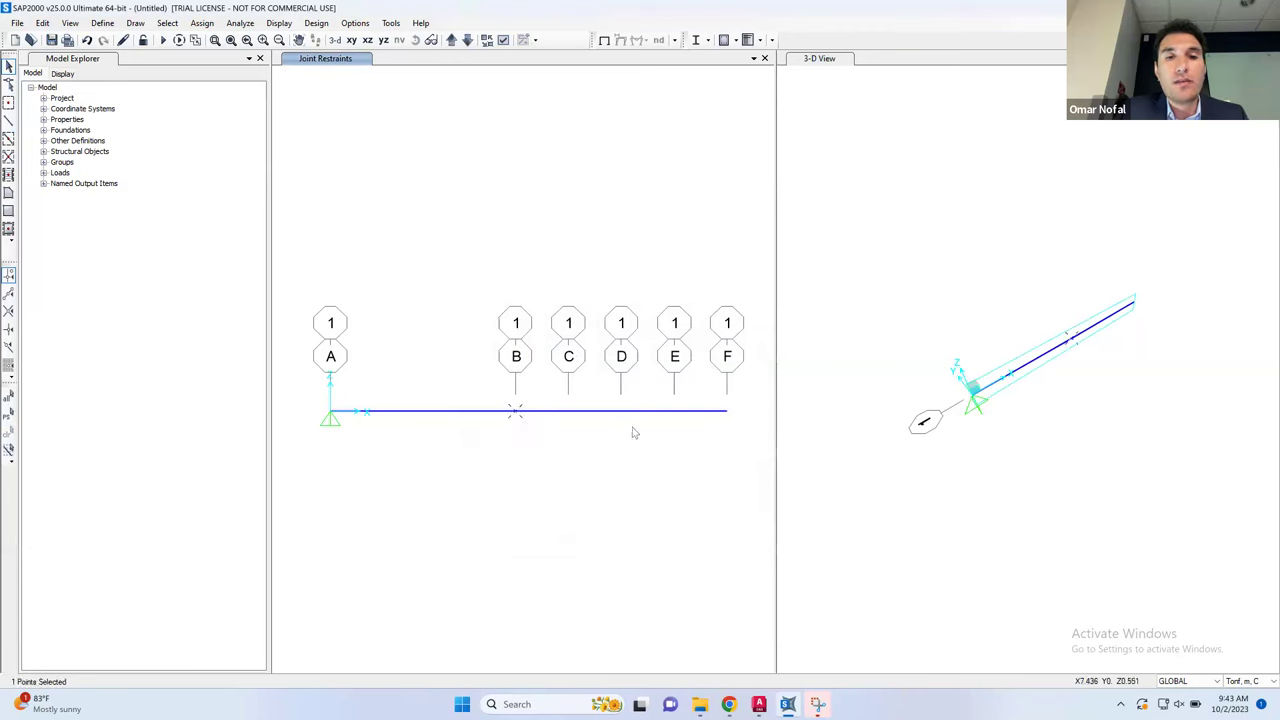
pyautogui.click(674, 410)
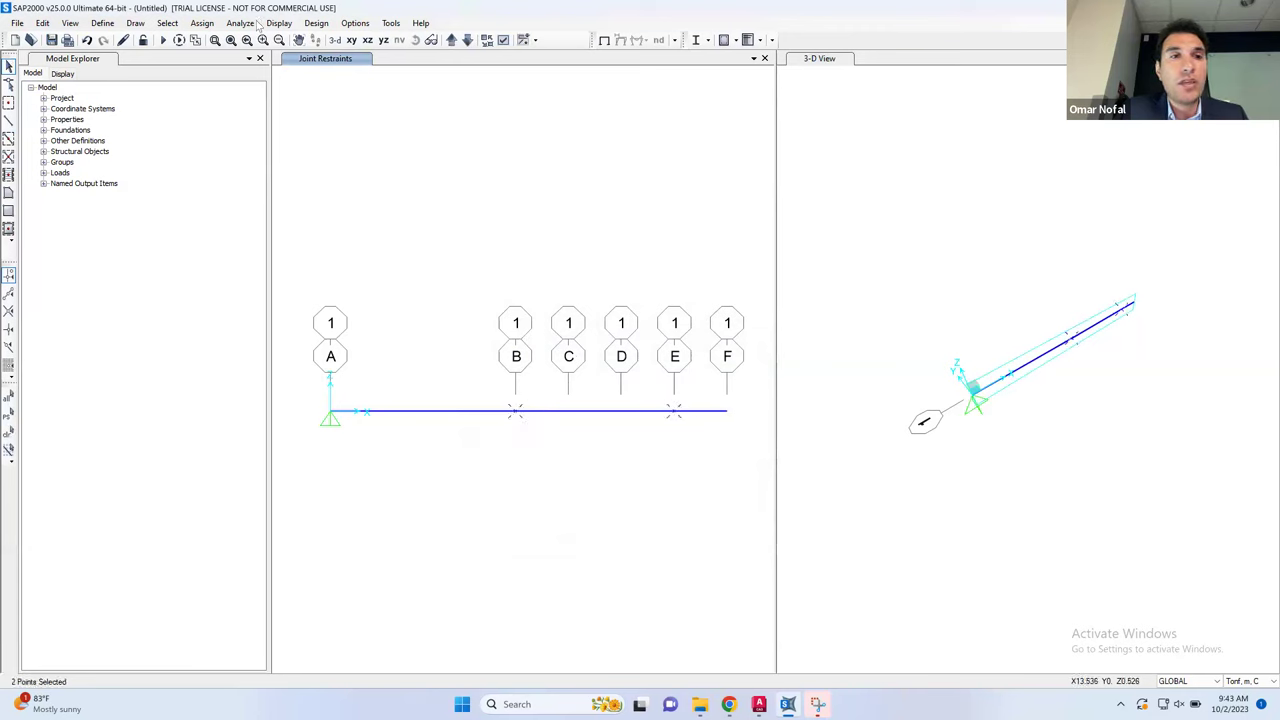
pyautogui.click(216, 26)
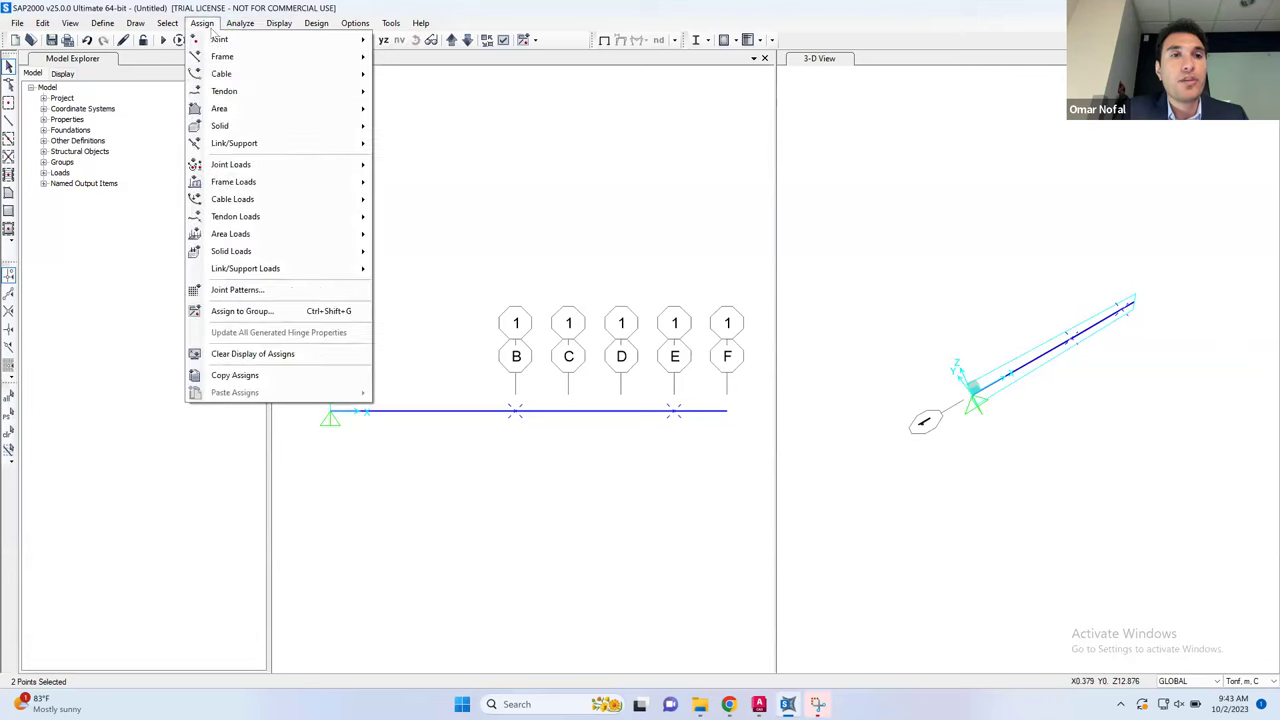
pyautogui.moveTo(340, 39)
pyautogui.click(410, 40)
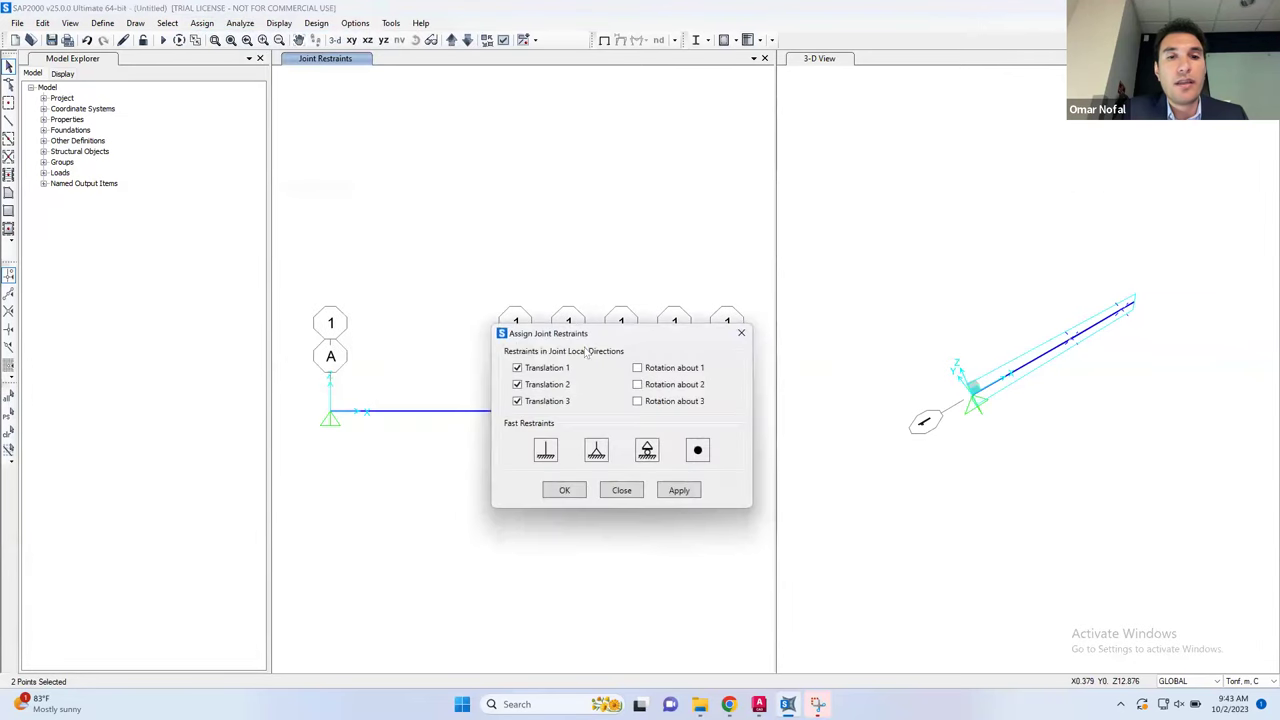
pyautogui.click(647, 450)
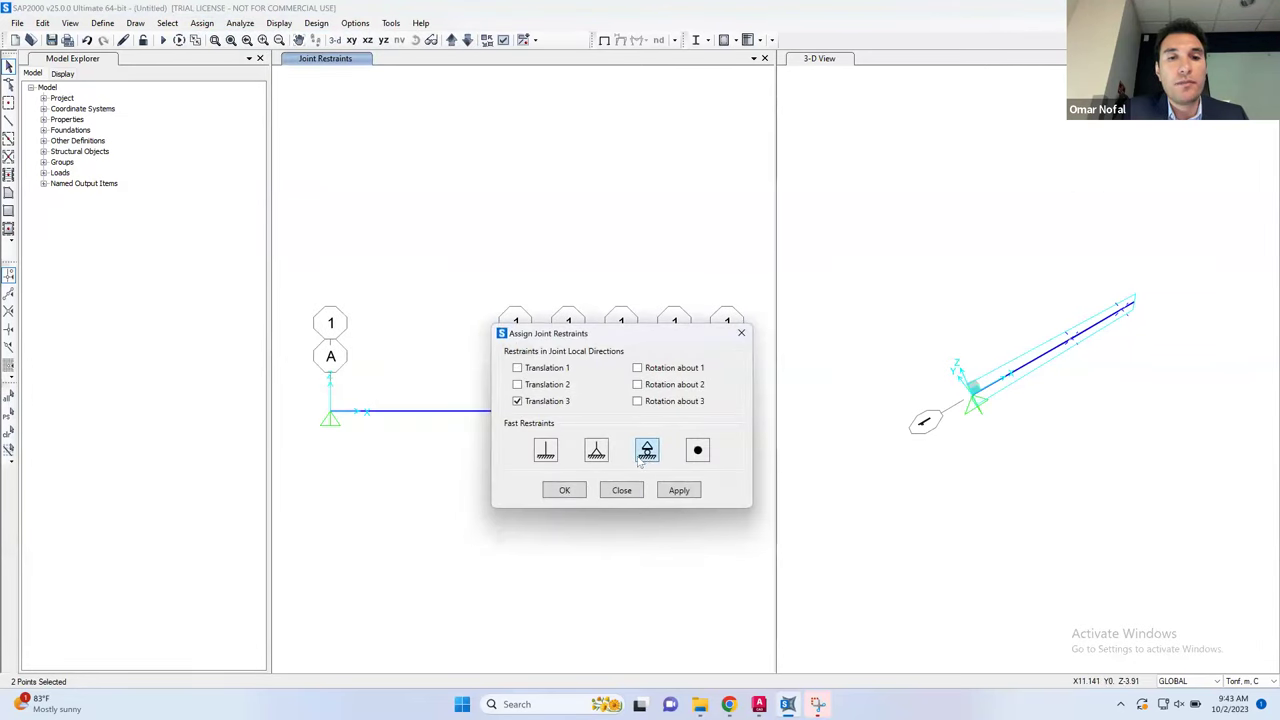
pyautogui.click(564, 490)
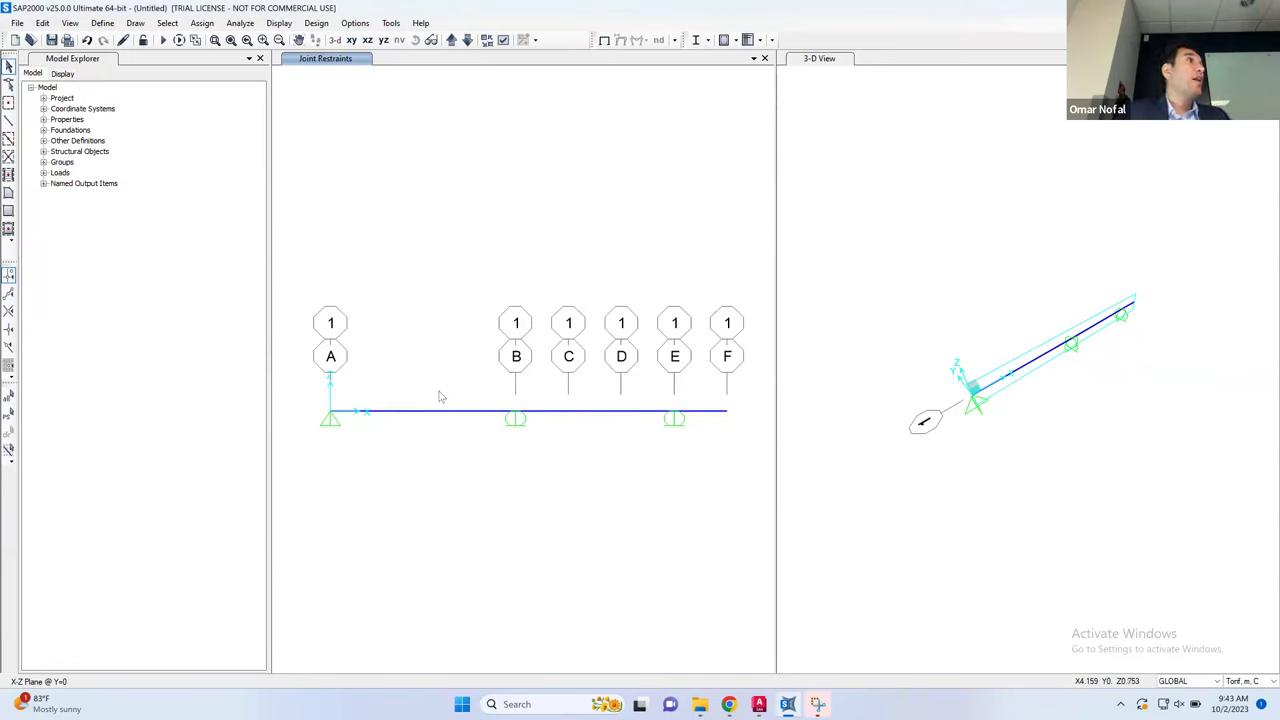
# Start assigning a distributed load to the frame between grids A and B, using load pattern Live and consulting the AutoCAD drawing
pyautogui.moveTo(440, 390); pyautogui.dragTo(386, 482)
pyautogui.click(758, 704)
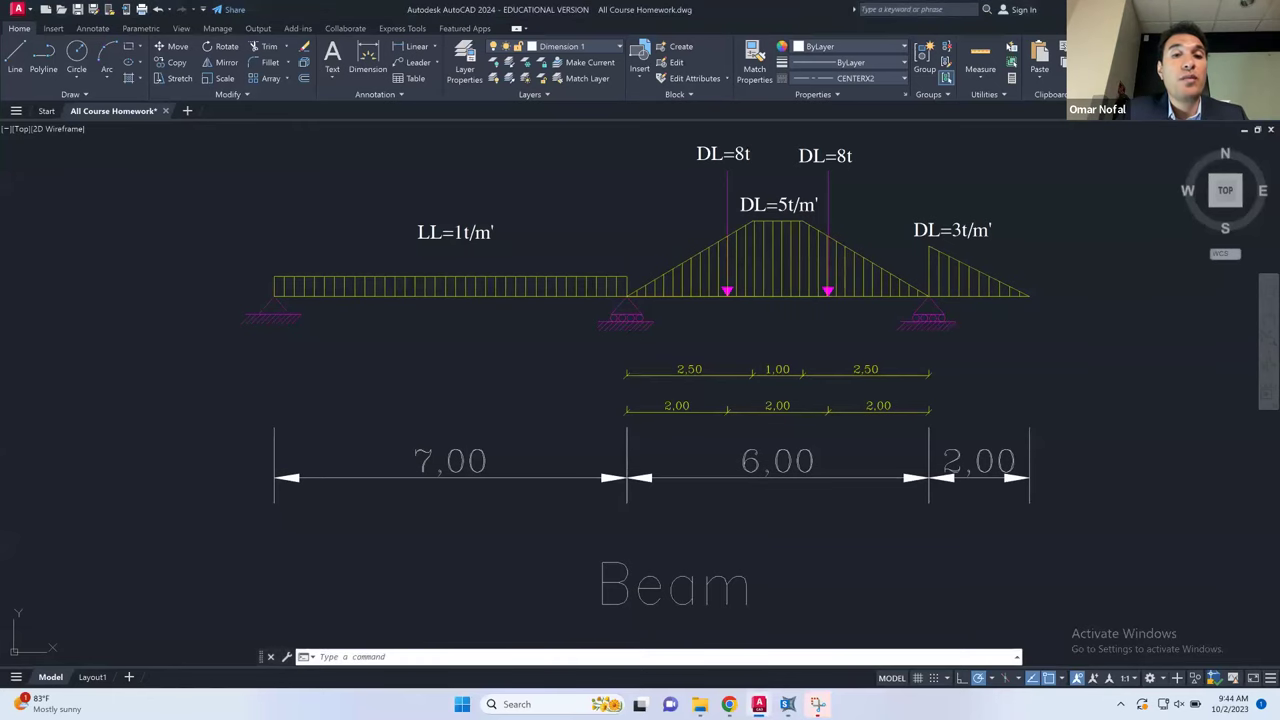
pyautogui.click(758, 704)
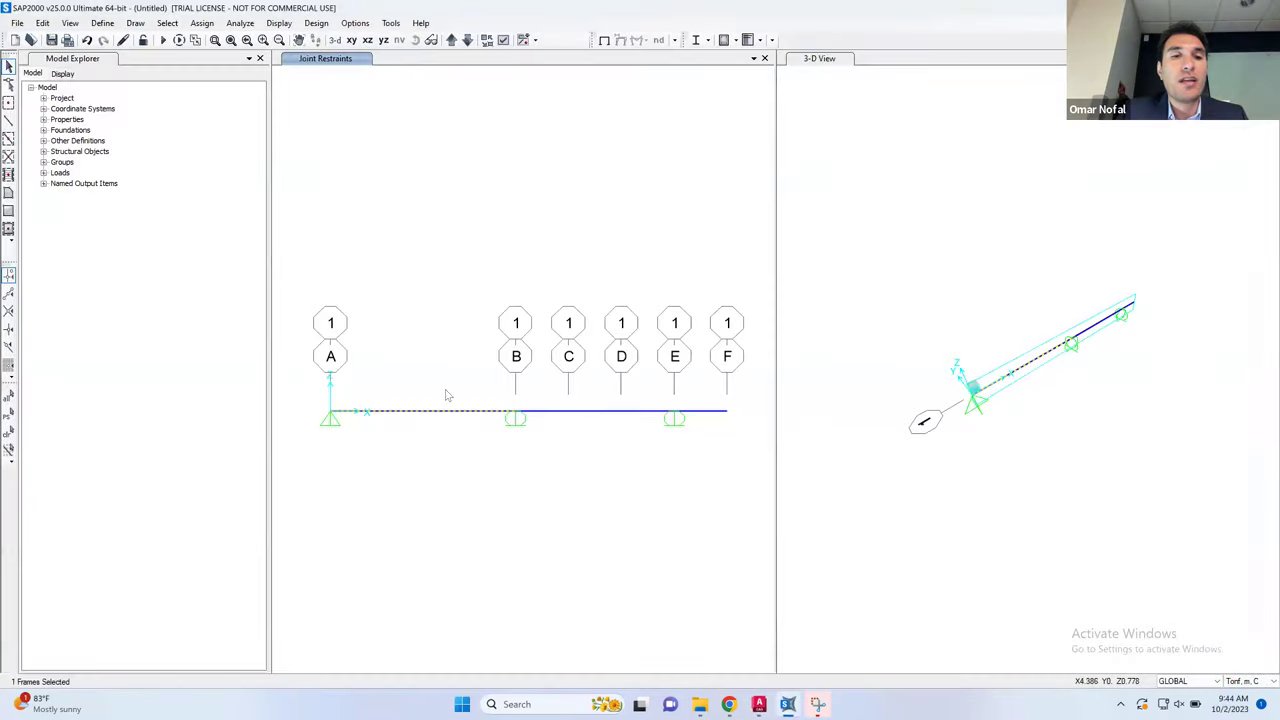
pyautogui.click(198, 22)
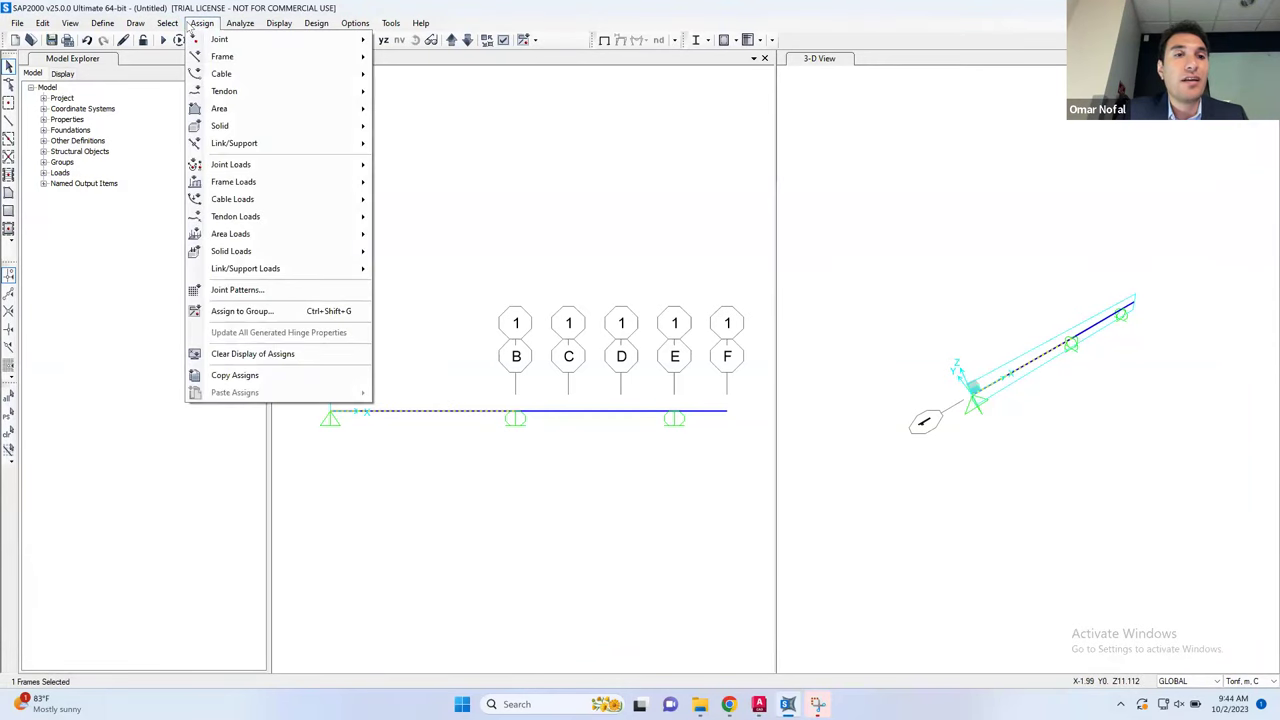
pyautogui.moveTo(275, 182)
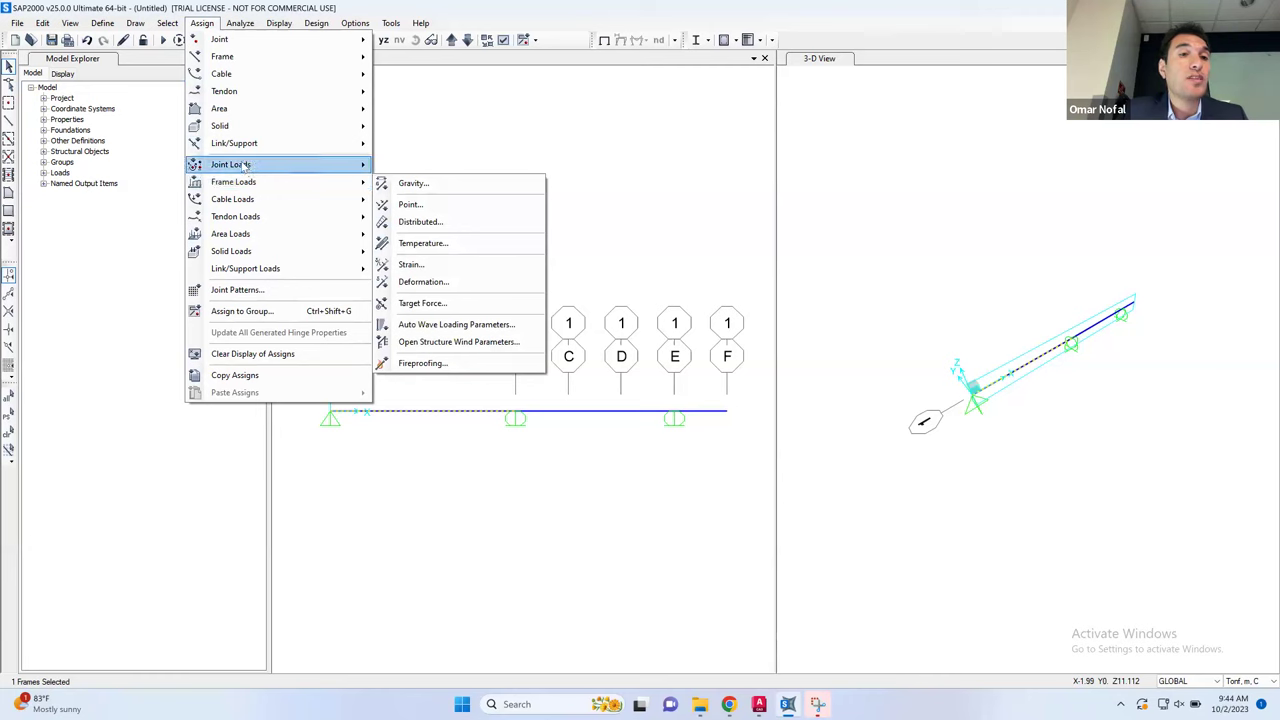
pyautogui.moveTo(240, 72)
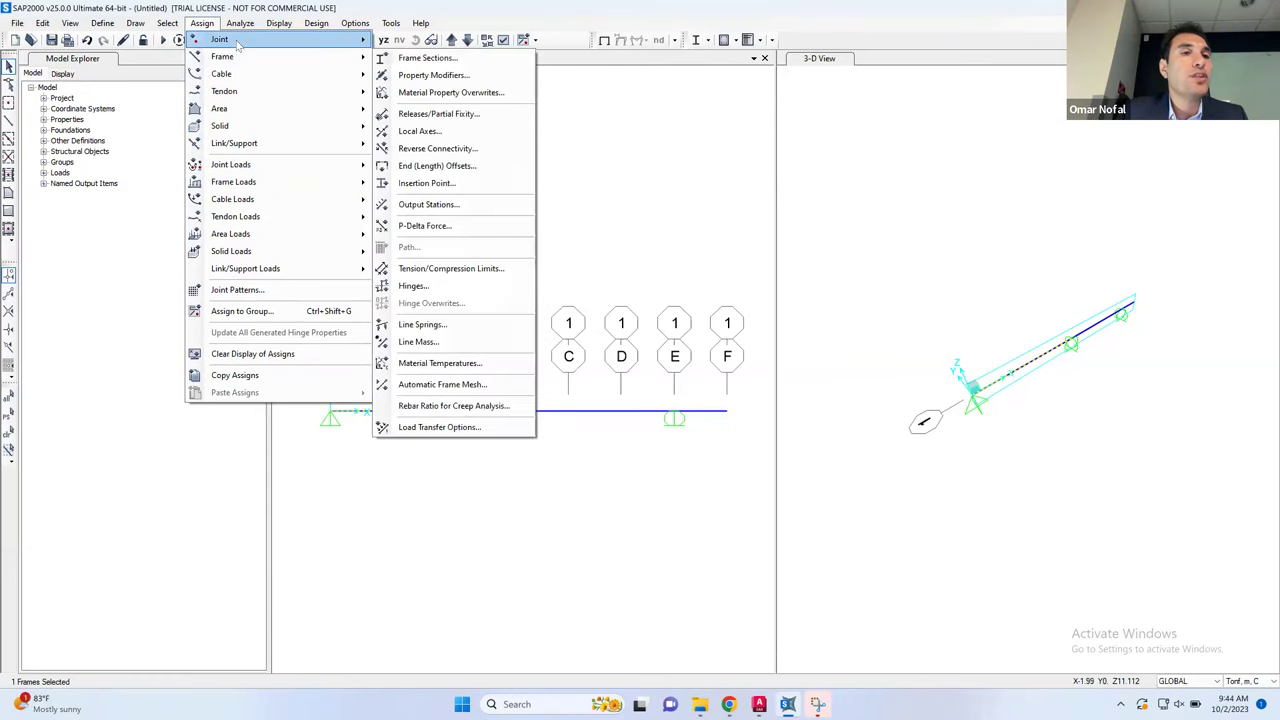
pyautogui.moveTo(240, 145)
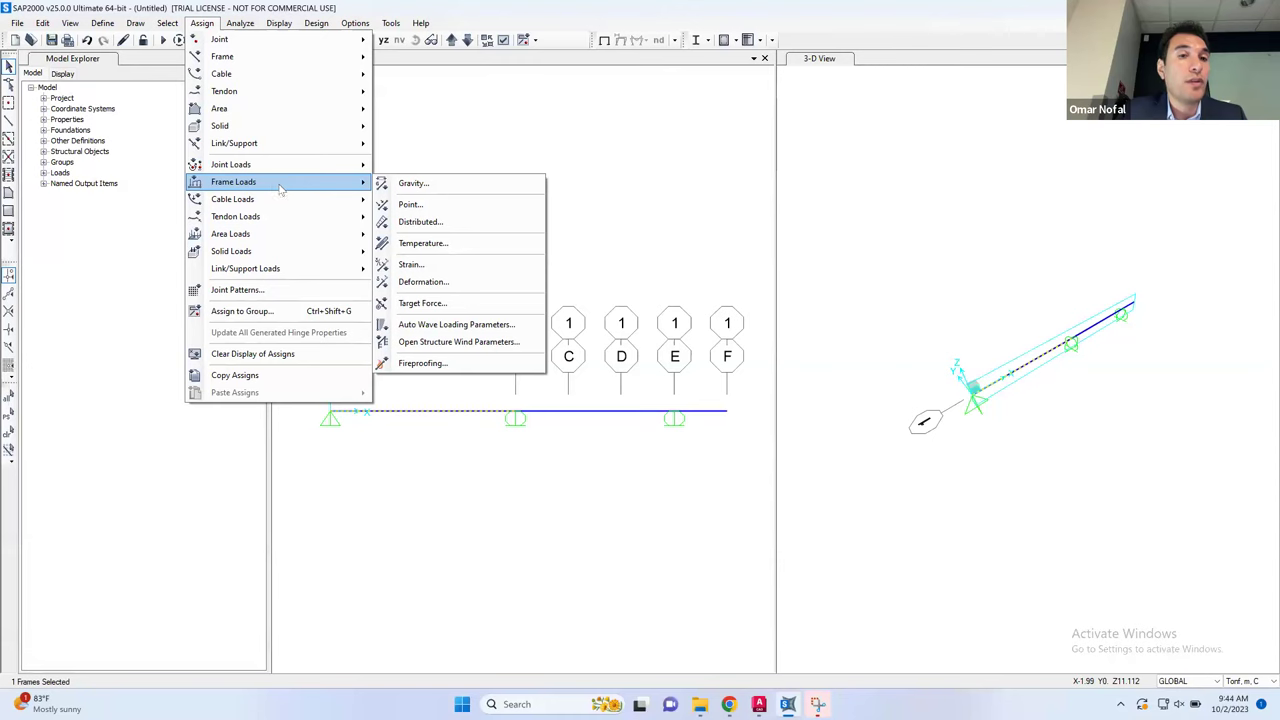
pyautogui.click(432, 222)
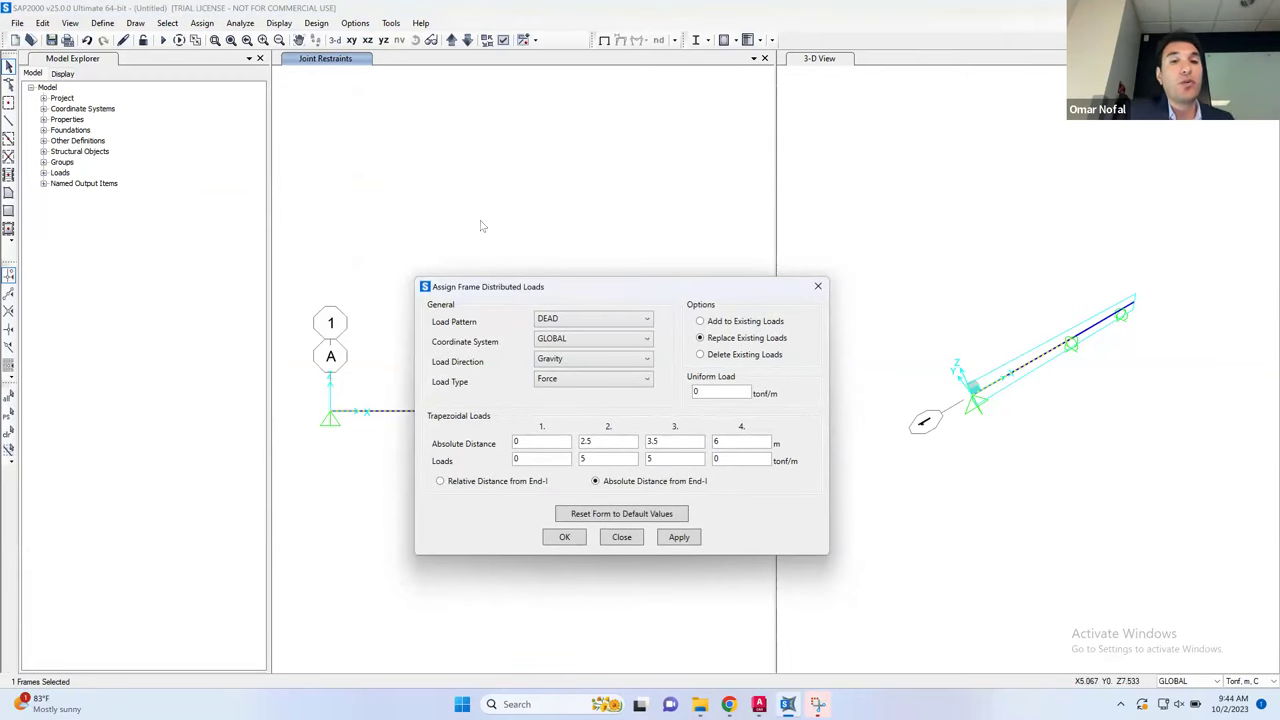
pyautogui.click(643, 319)
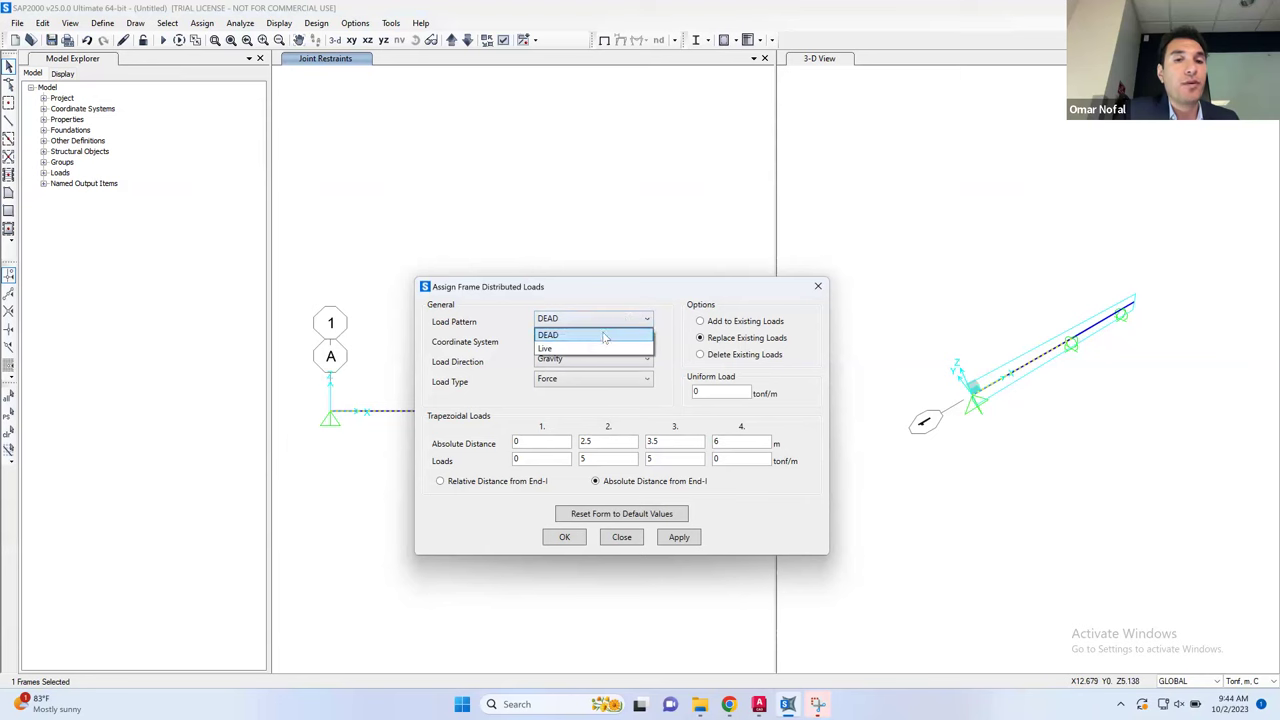
pyautogui.click(593, 347)
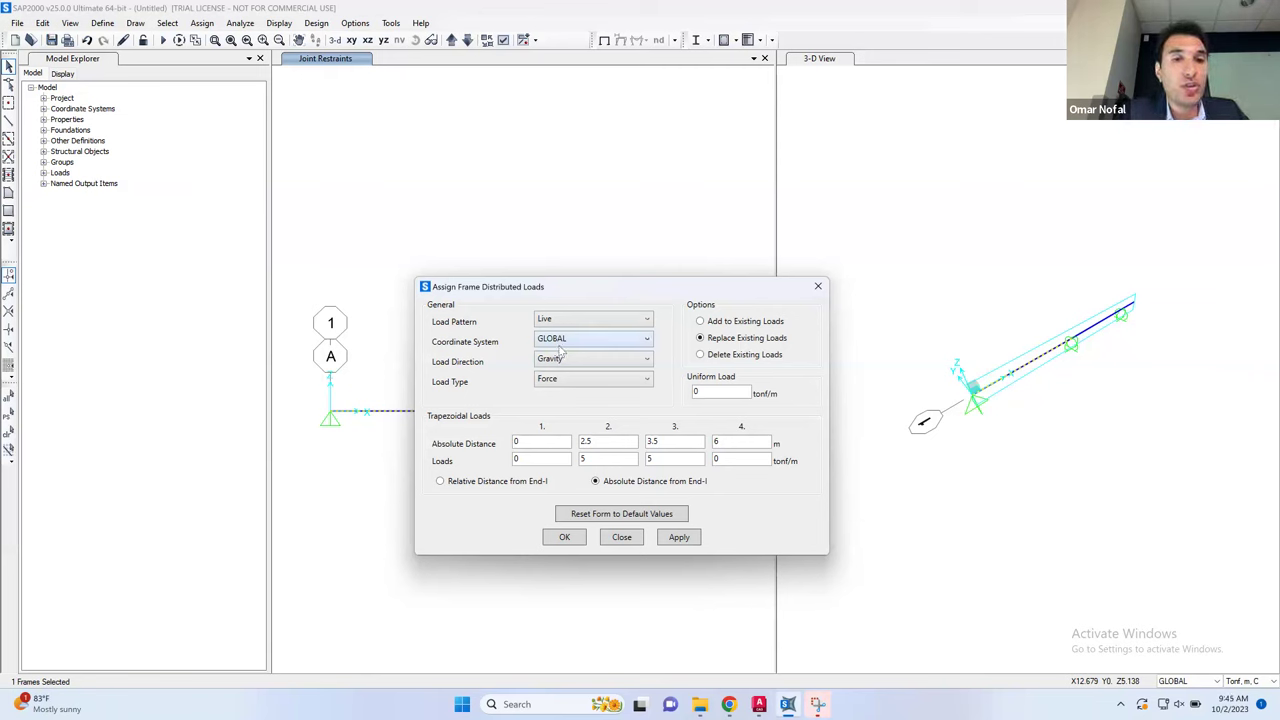
pyautogui.click(566, 358)
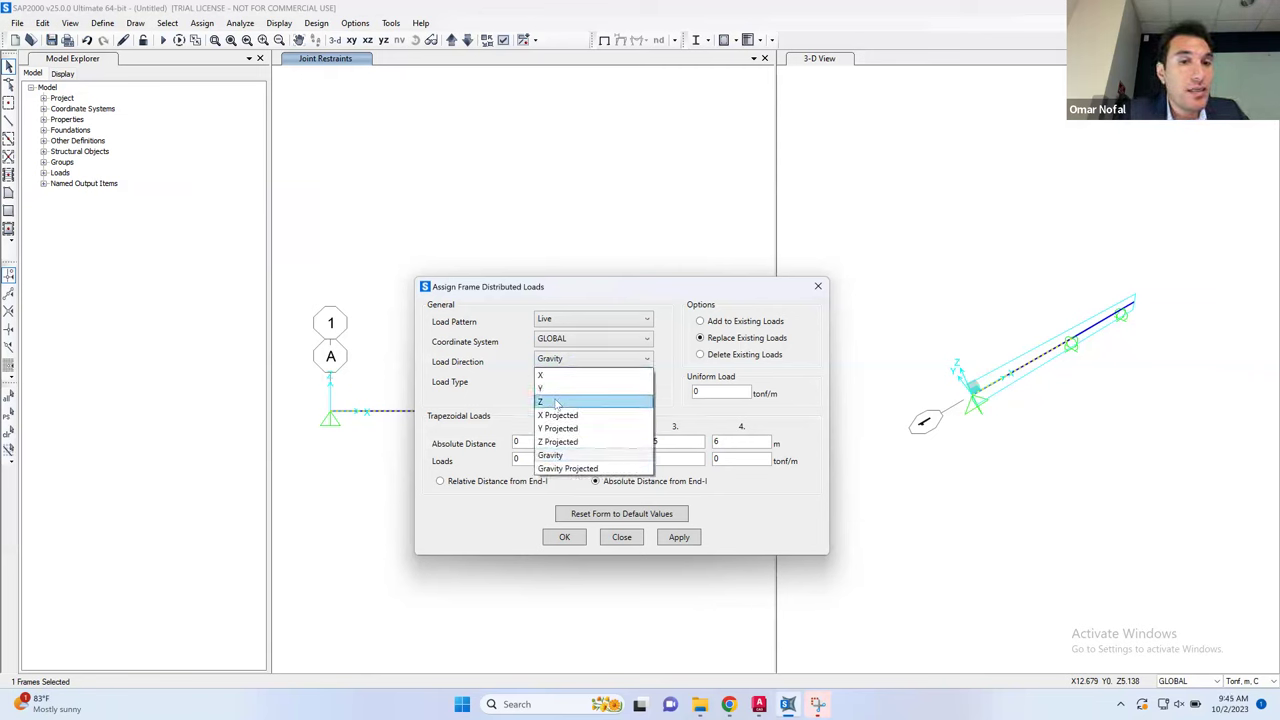
pyautogui.click(556, 401)
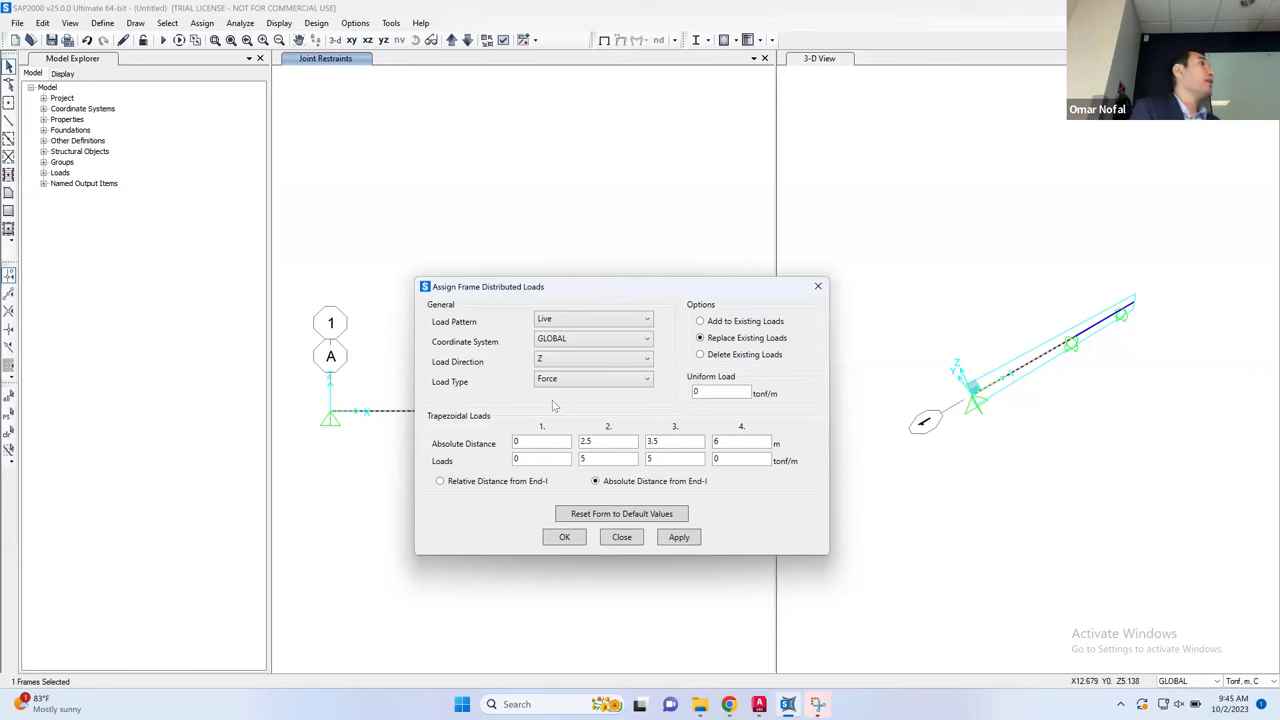
pyautogui.click(606, 358)
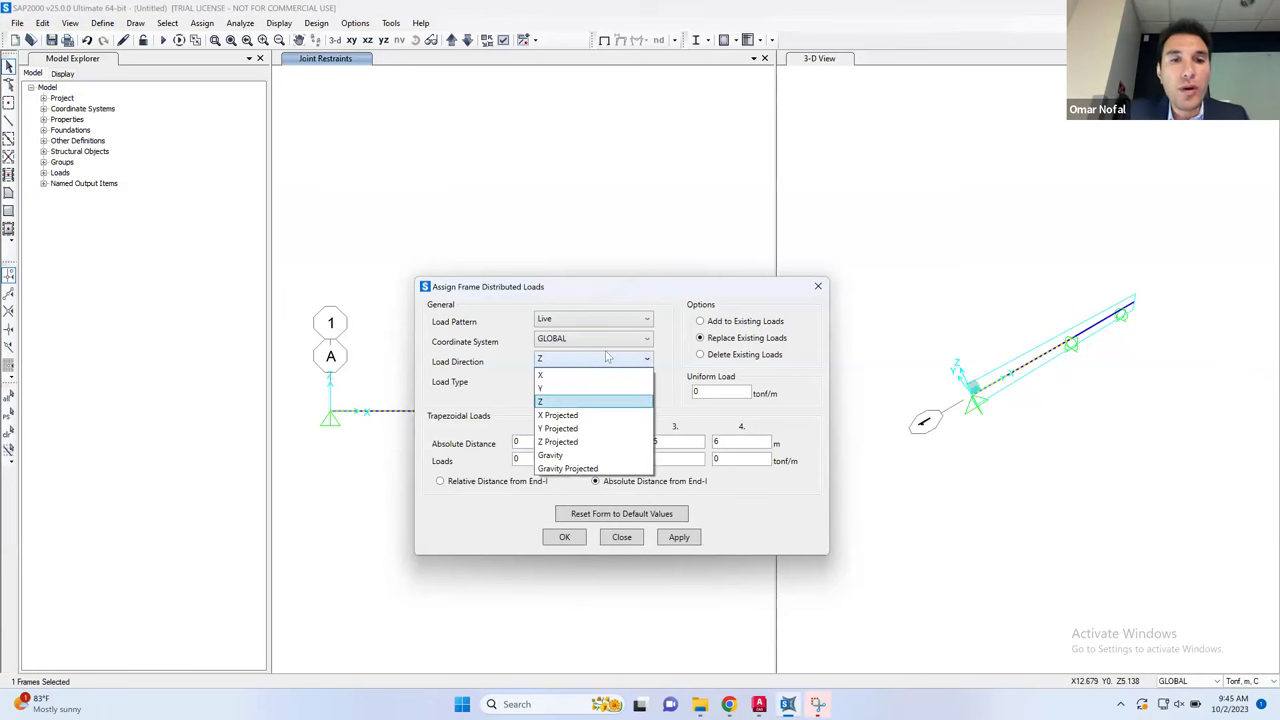
pyautogui.click(576, 456)
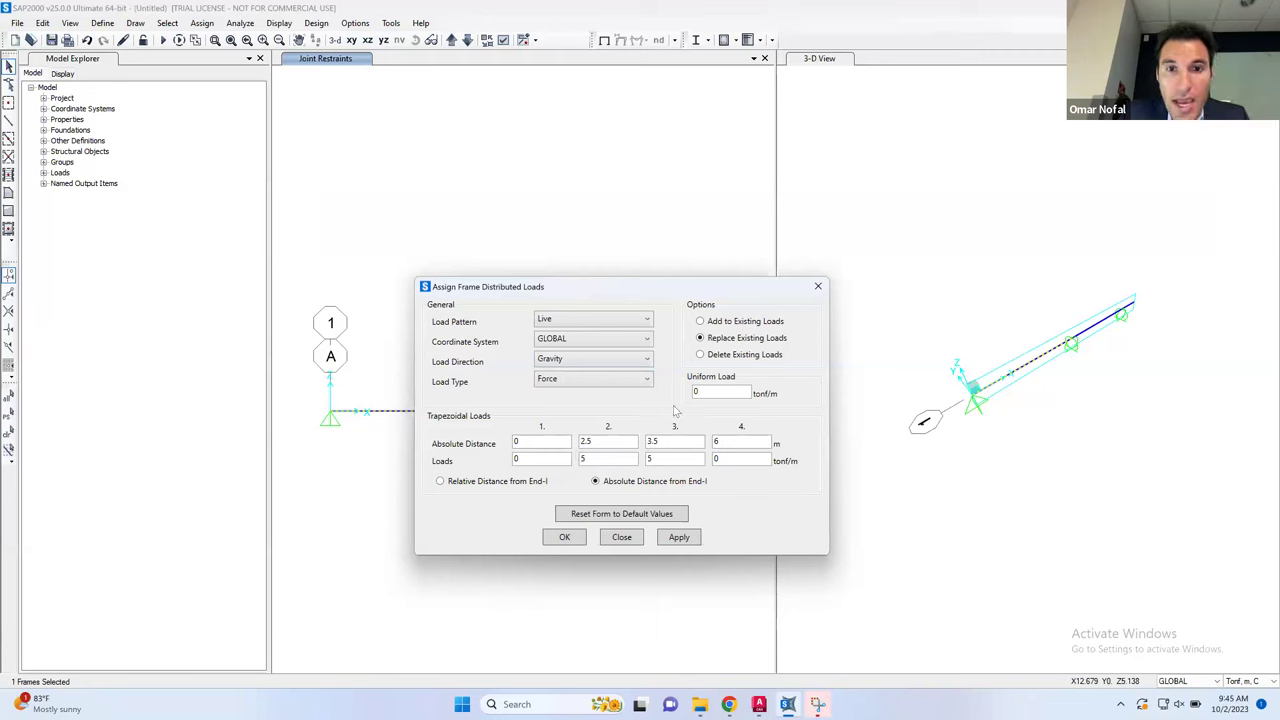
# Apply a uniform load of 1 tonf/m to the frame between grids A and B, with the second and third trapezoidal loads set to 0
pyautogui.doubleClick(708, 394)
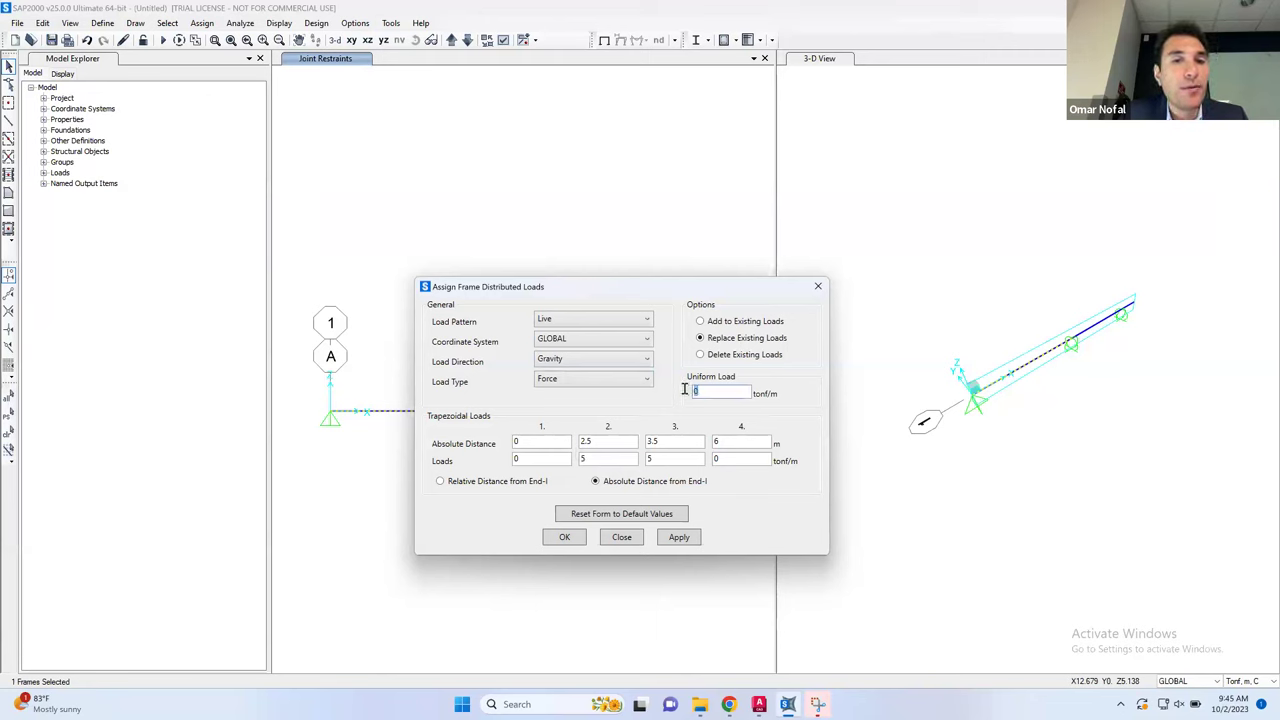
pyautogui.write('1')
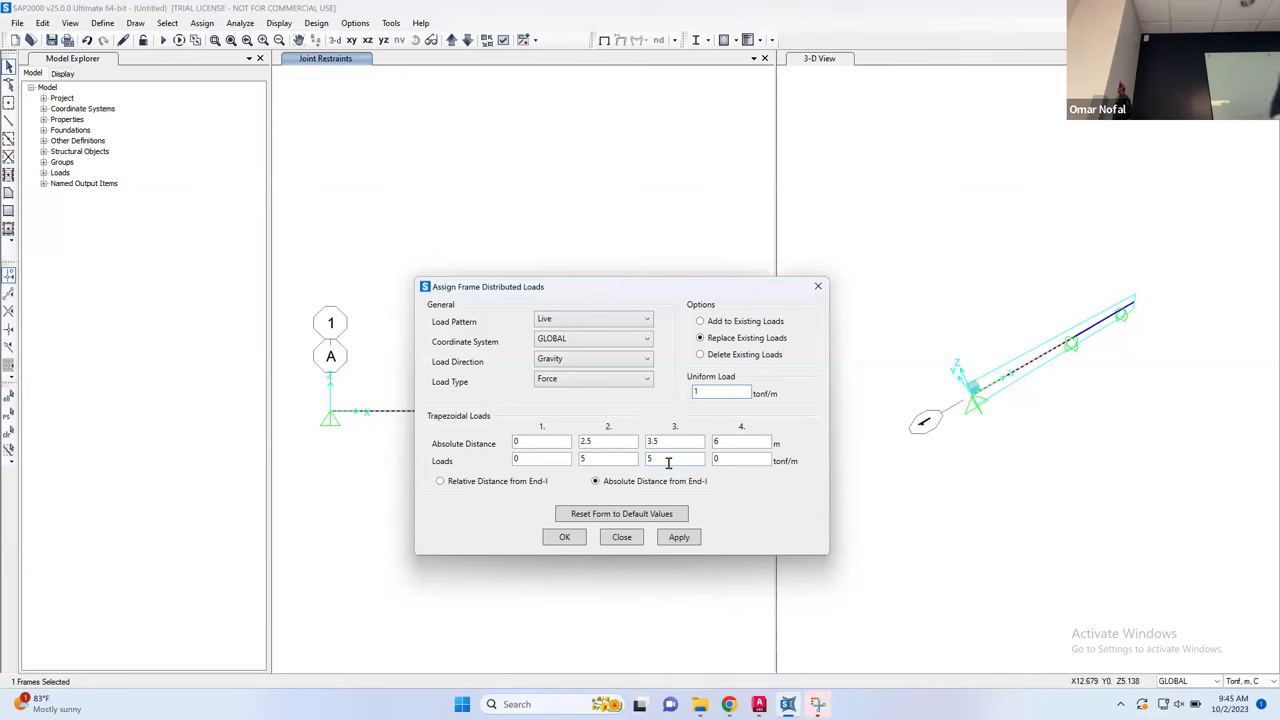
pyautogui.moveTo(668, 462); pyautogui.dragTo(568, 459)
pyautogui.write('0')
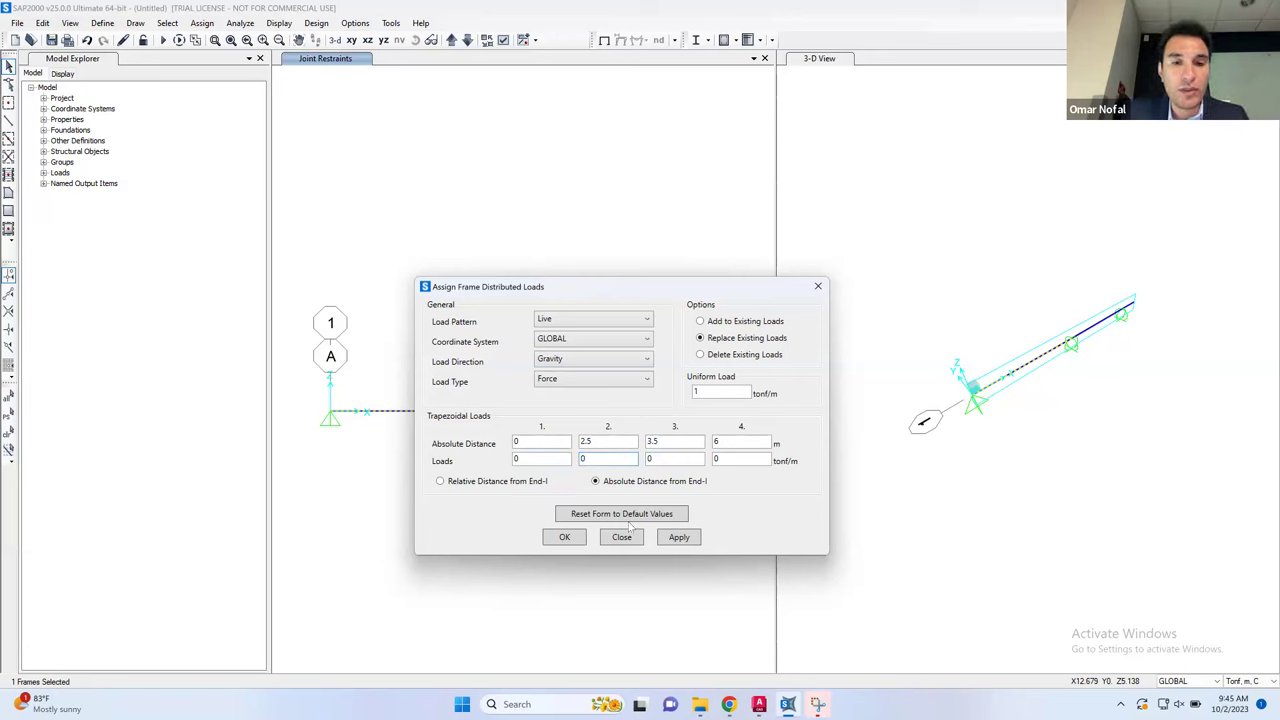
pyautogui.click(679, 537)
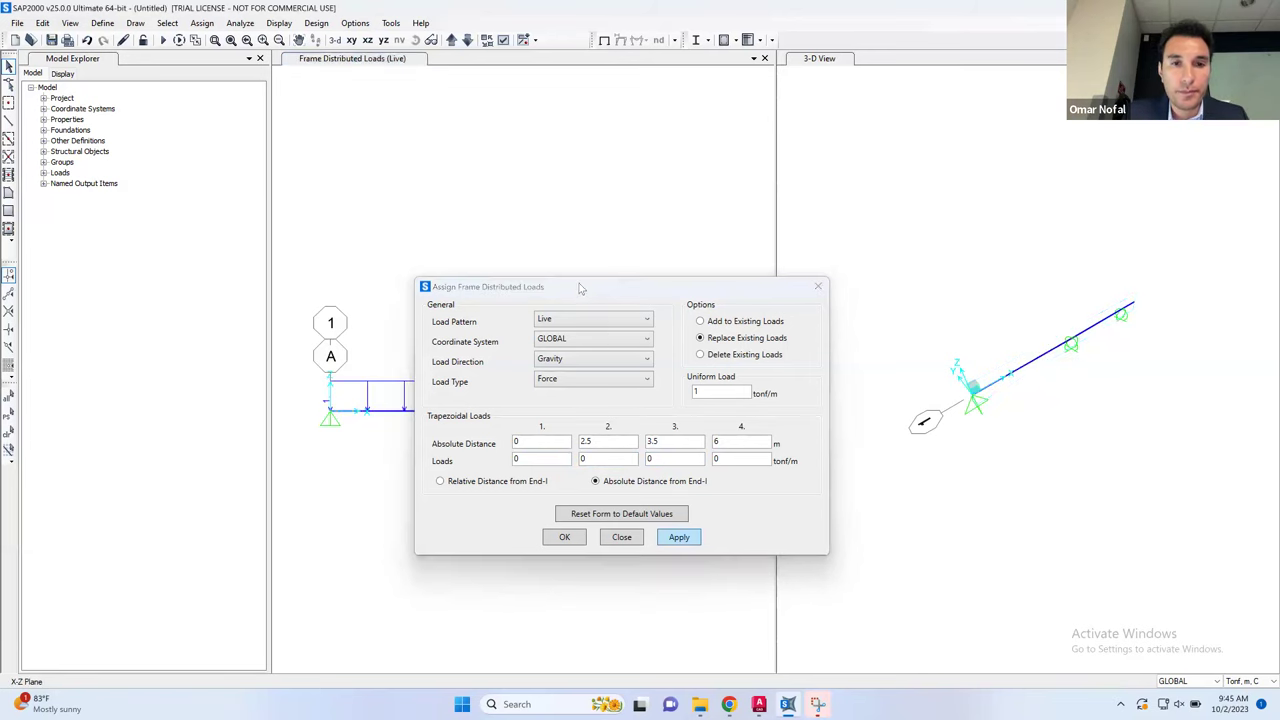
# Select the frame between grids B and E, consulting its loading in the AutoCAD drawing, and set the uniform load to 0 tonf/m
pyautogui.moveTo(575, 292); pyautogui.dragTo(915, 262)
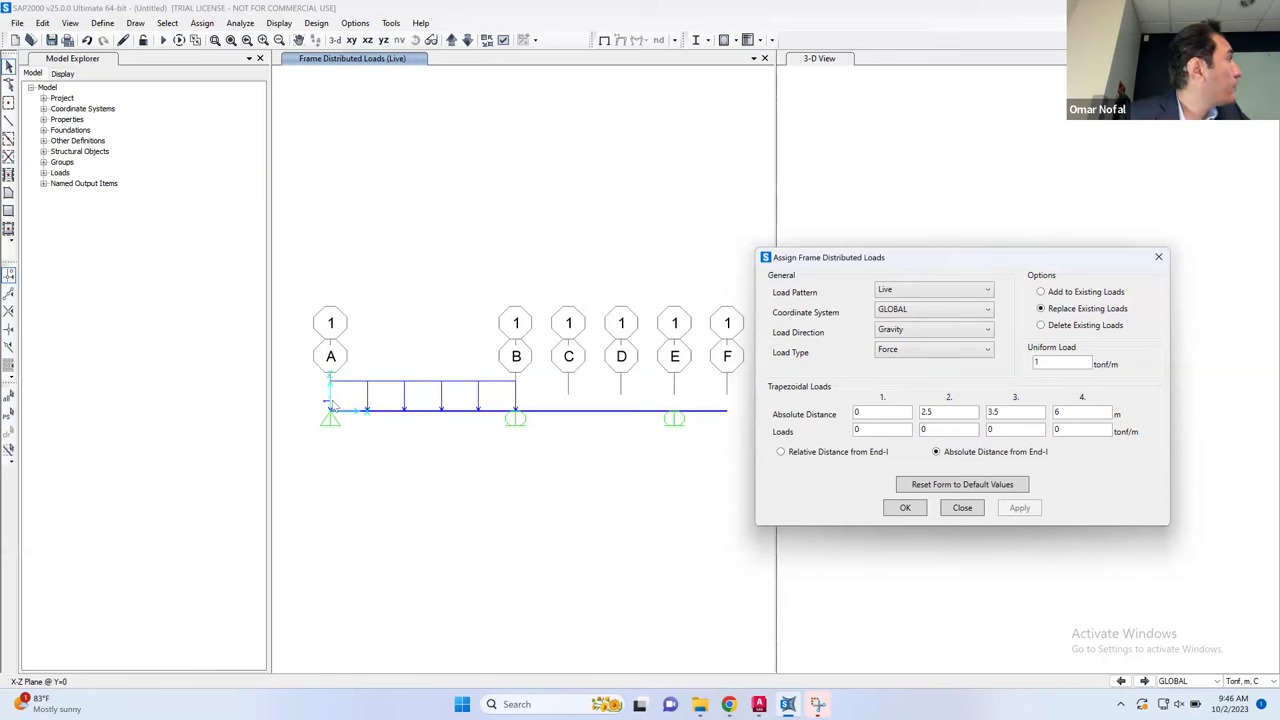
pyautogui.click(628, 411)
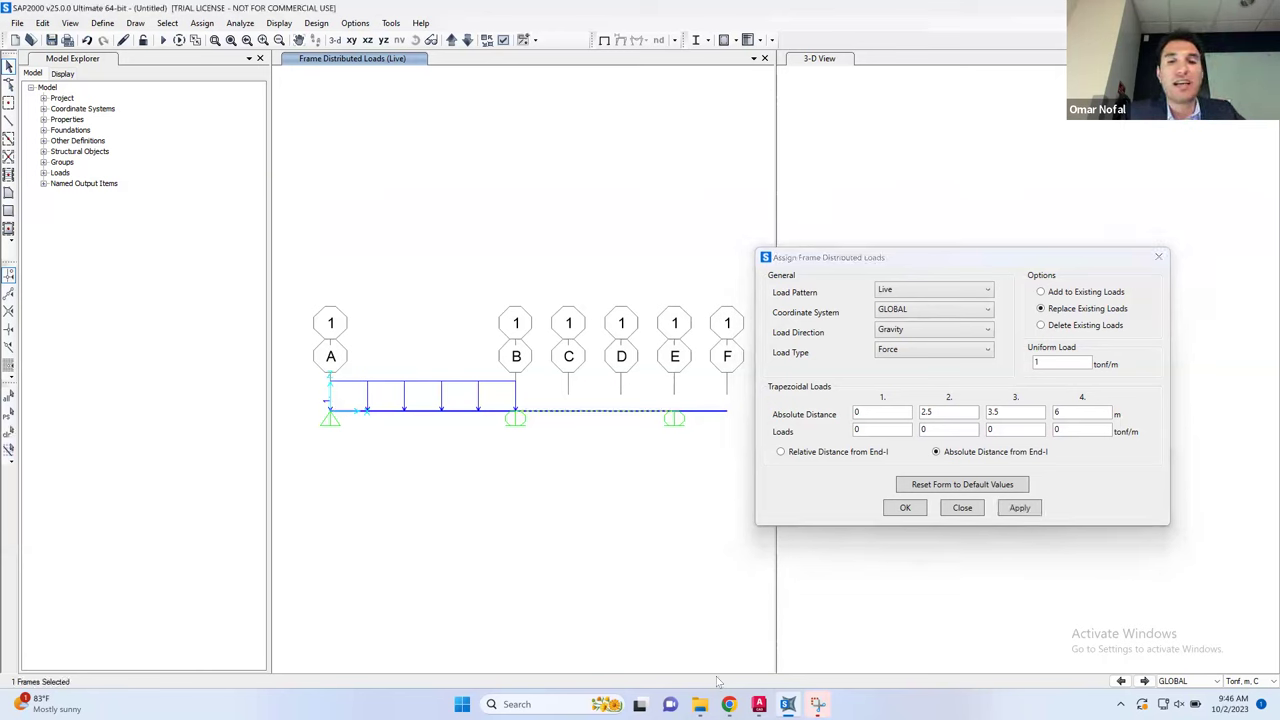
pyautogui.click(759, 704)
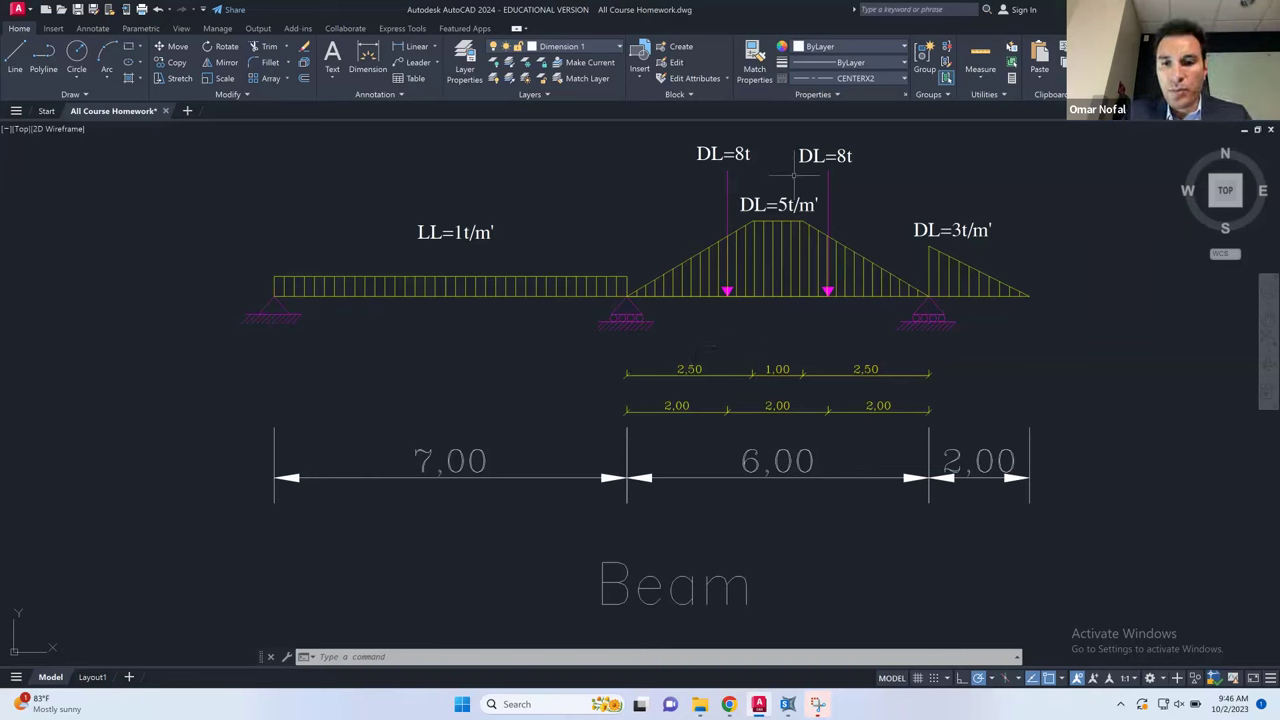
pyautogui.click(788, 704)
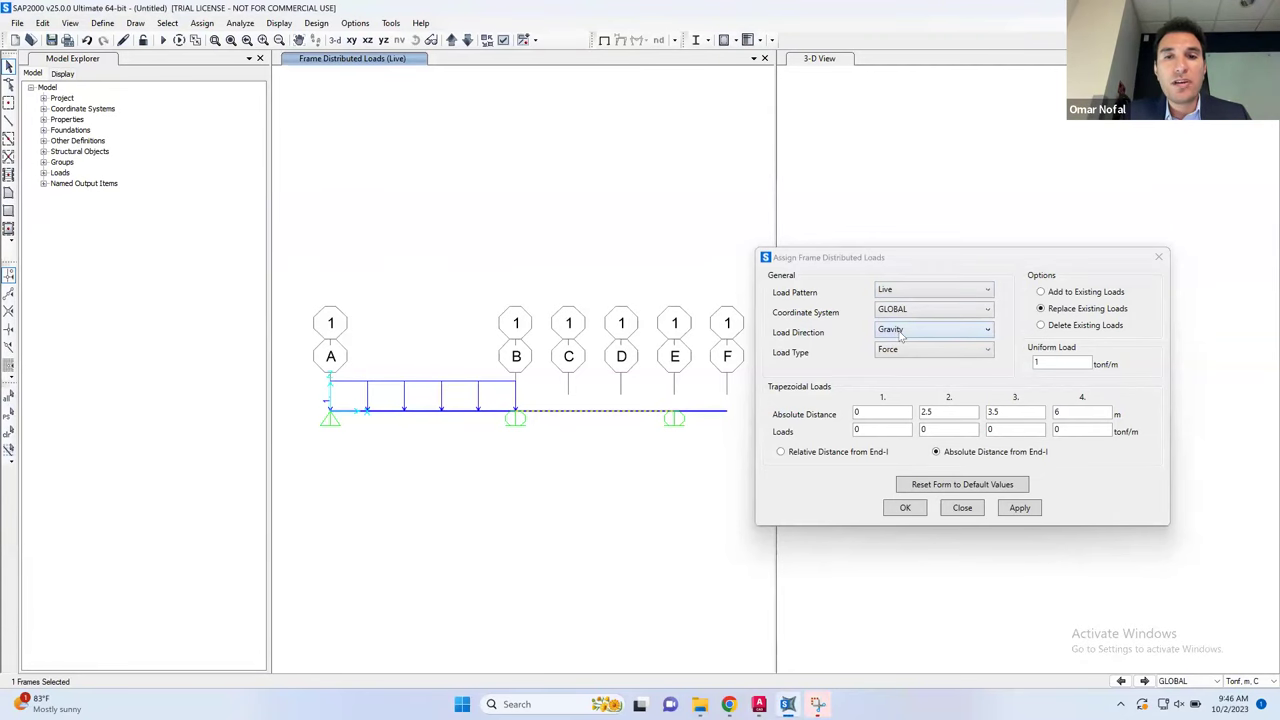
pyautogui.moveTo(942, 253); pyautogui.dragTo(950, 230)
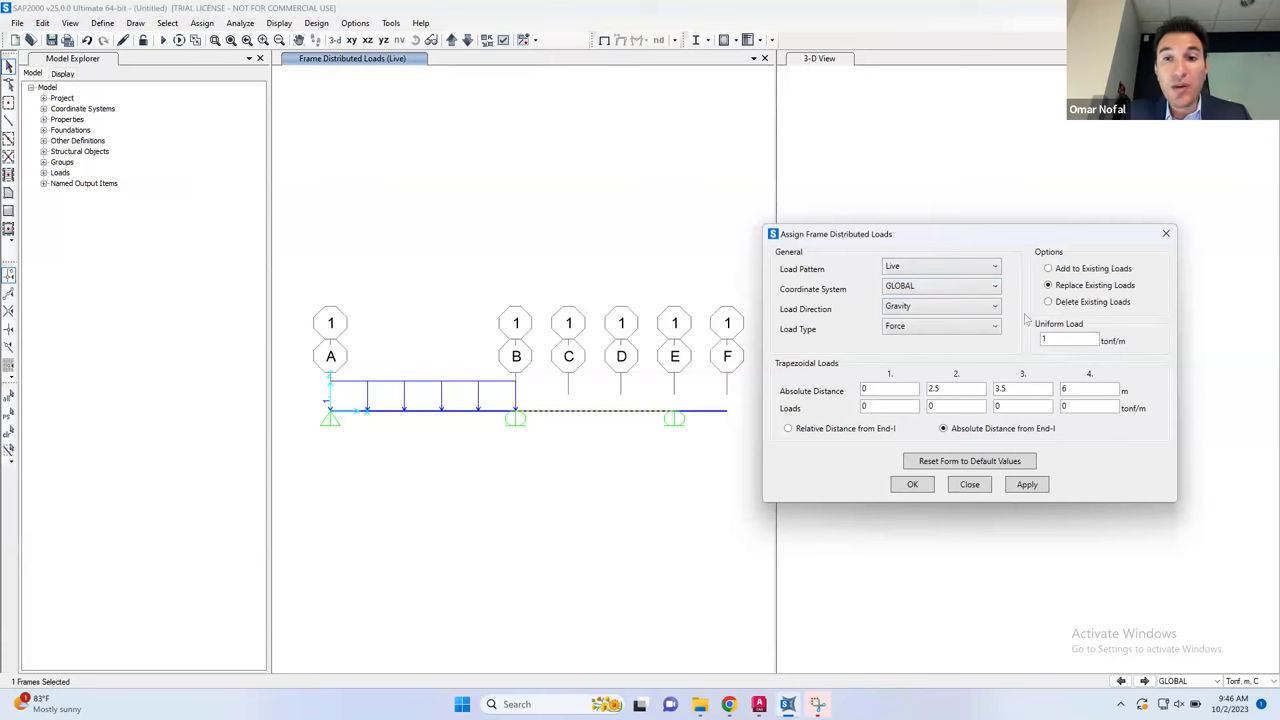
pyautogui.moveTo(1050, 338); pyautogui.dragTo(1032, 335)
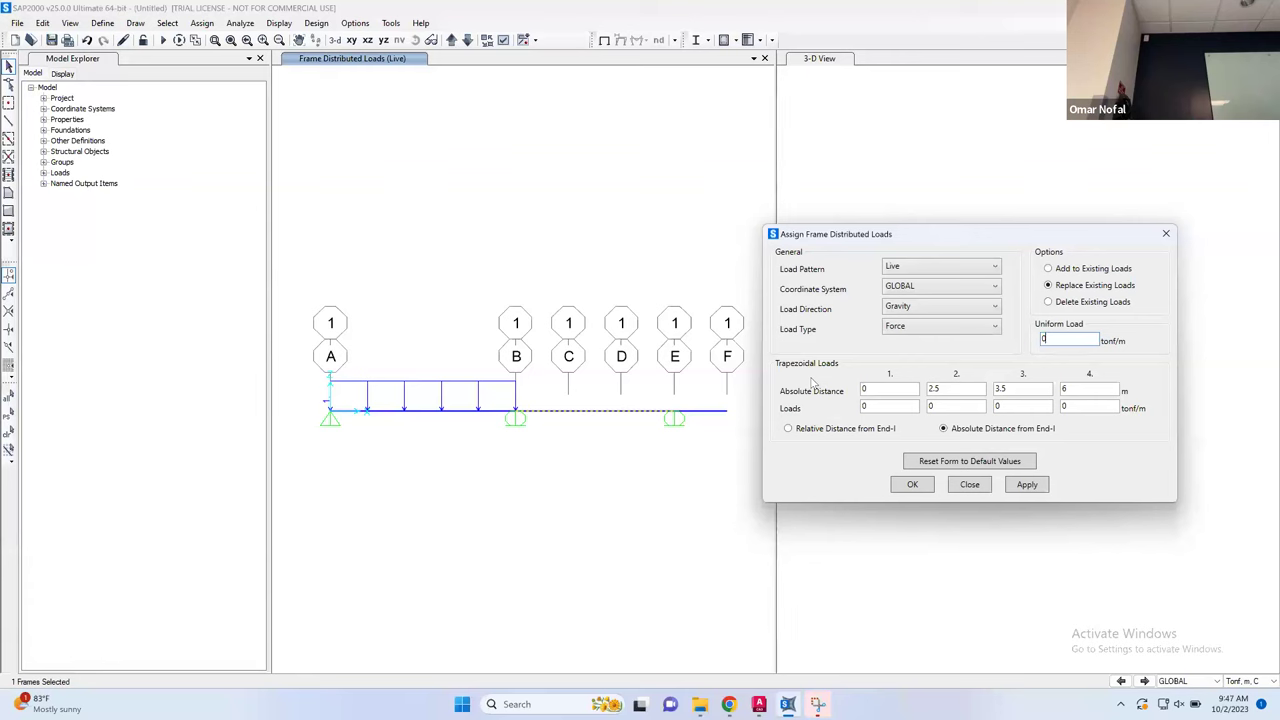
# Check the load distances in the AutoCAD drawing and assign Live trapezoidal loads of 5 tonf/m at 2.5 m and 3.5 m to the B–E frame
pyautogui.hotkey('alt', 'Tab')
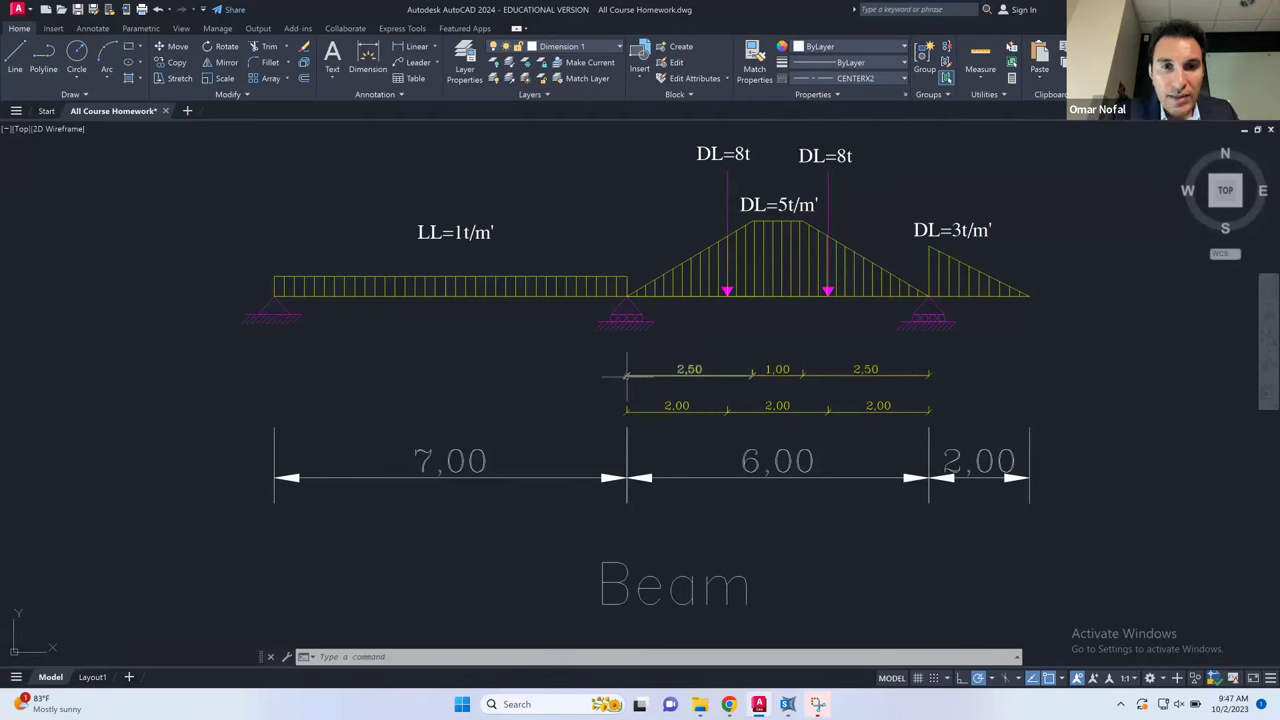
pyautogui.moveTo(627, 376)
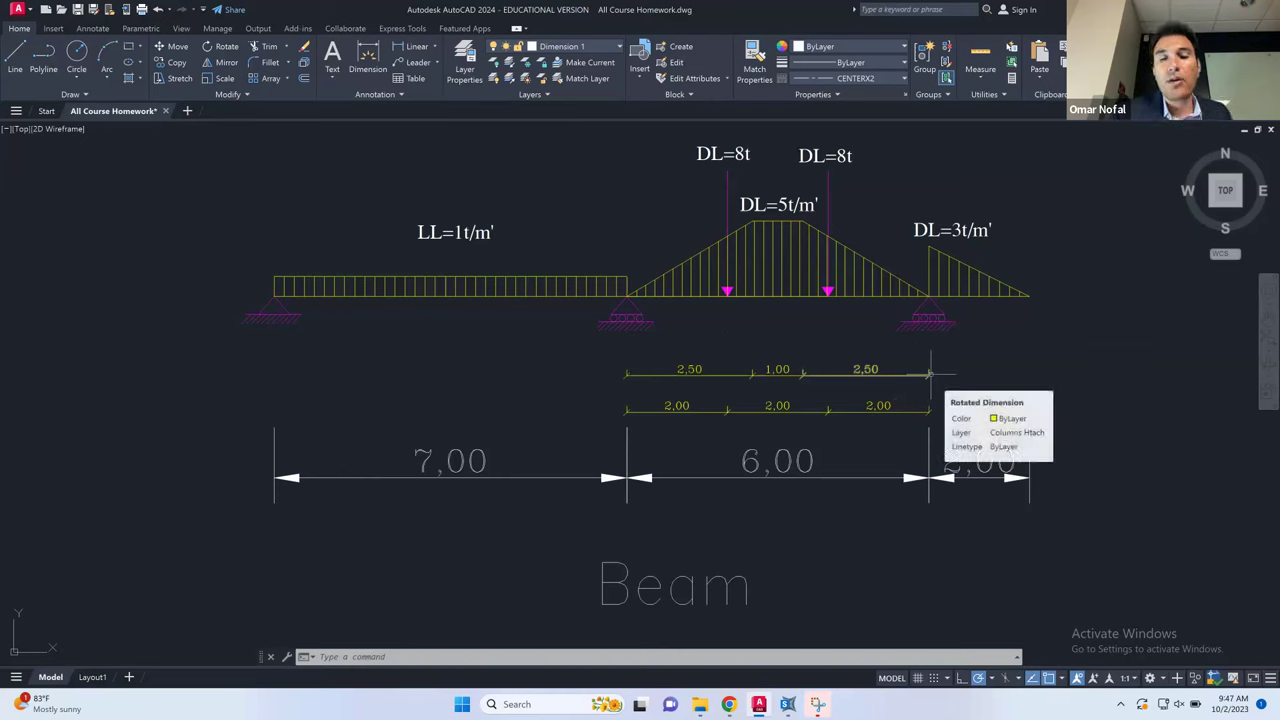
pyautogui.click(788, 704)
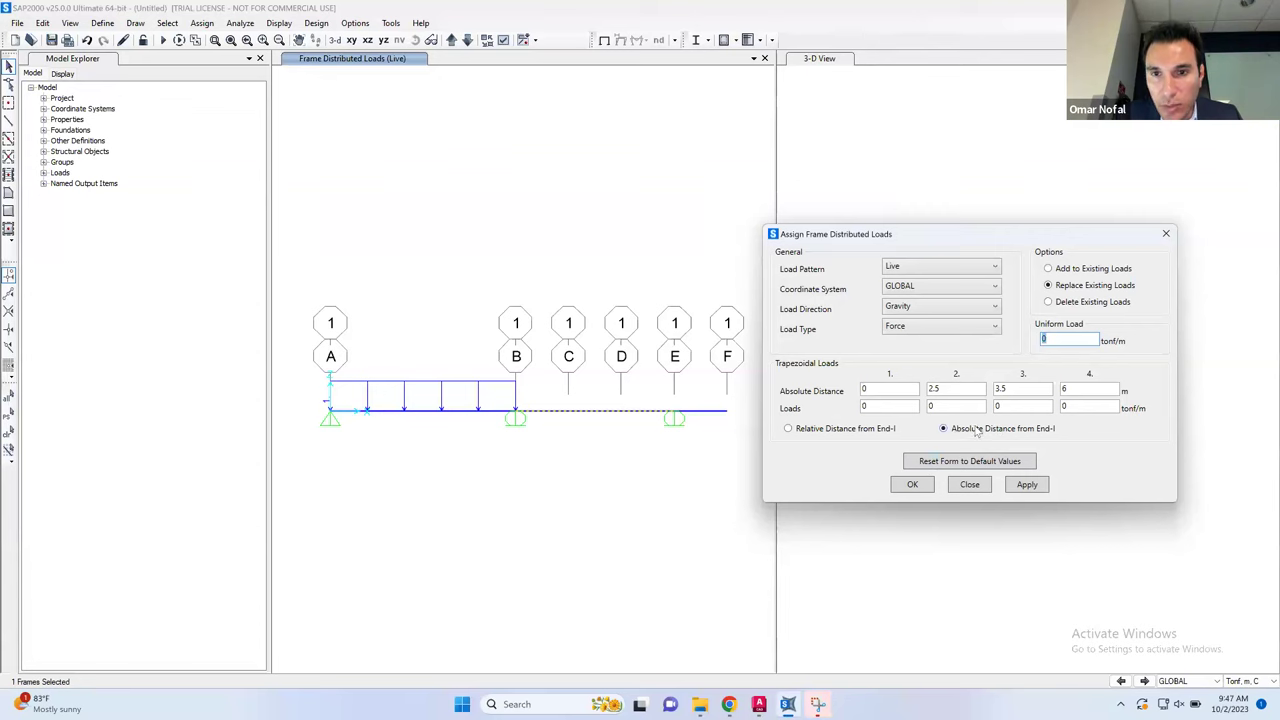
pyautogui.click(866, 389)
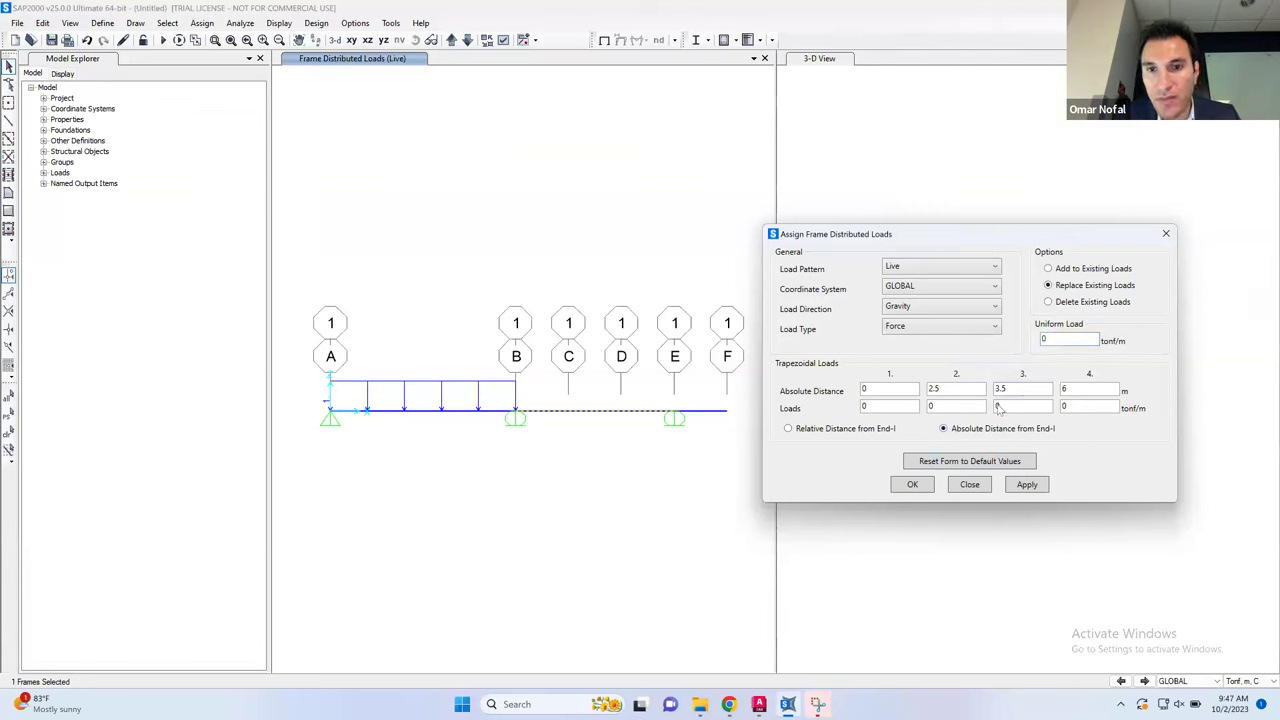
pyautogui.click(957, 405)
pyautogui.write('5')
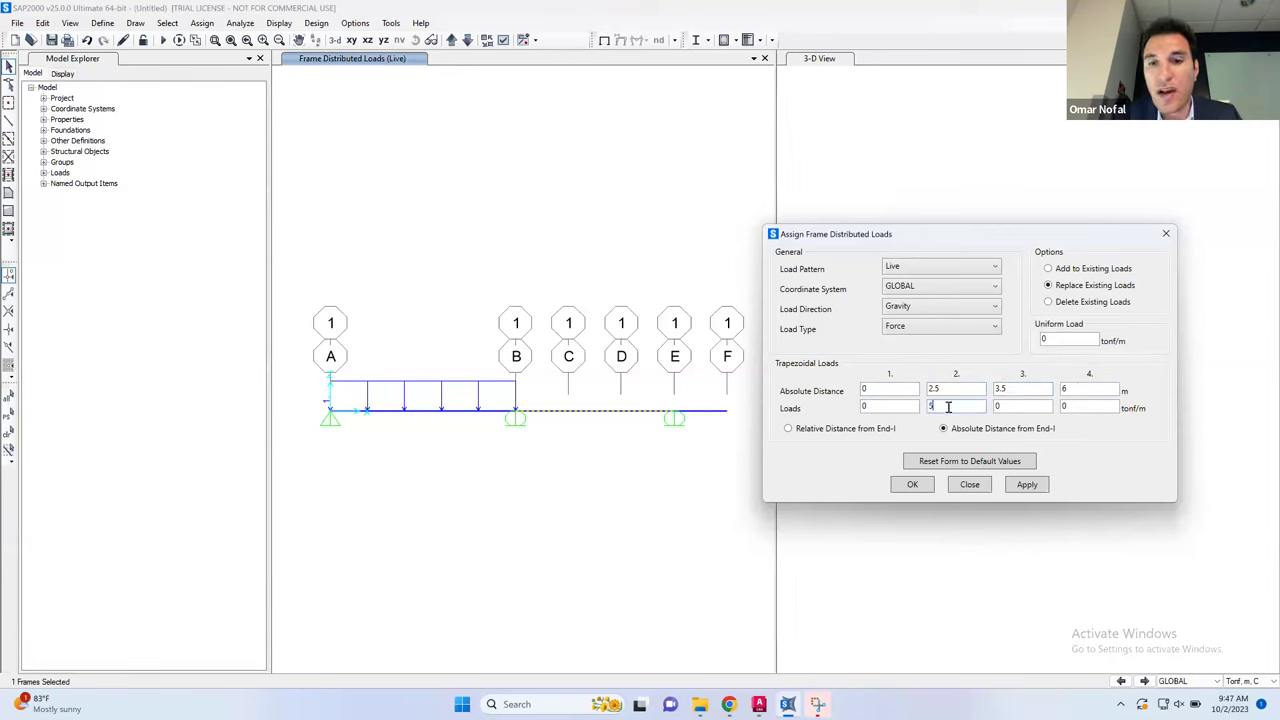
pyautogui.click(1000, 404)
pyautogui.write('5')
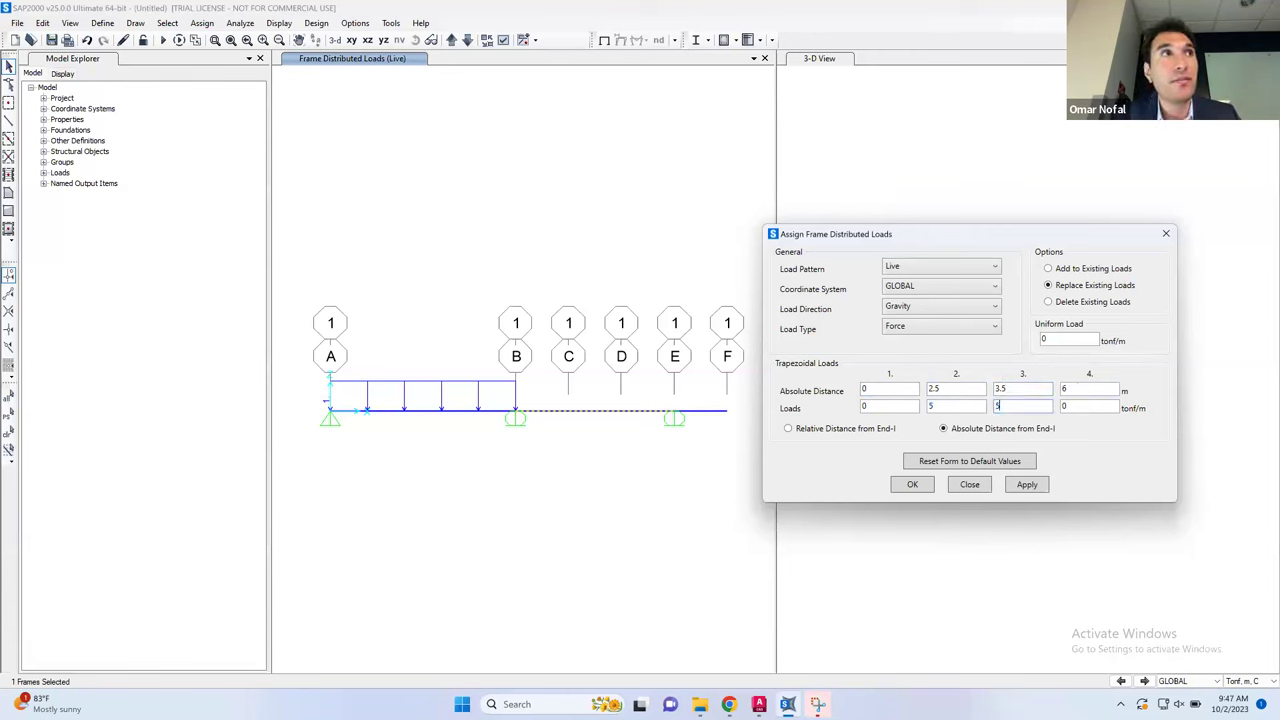
pyautogui.click(912, 486)
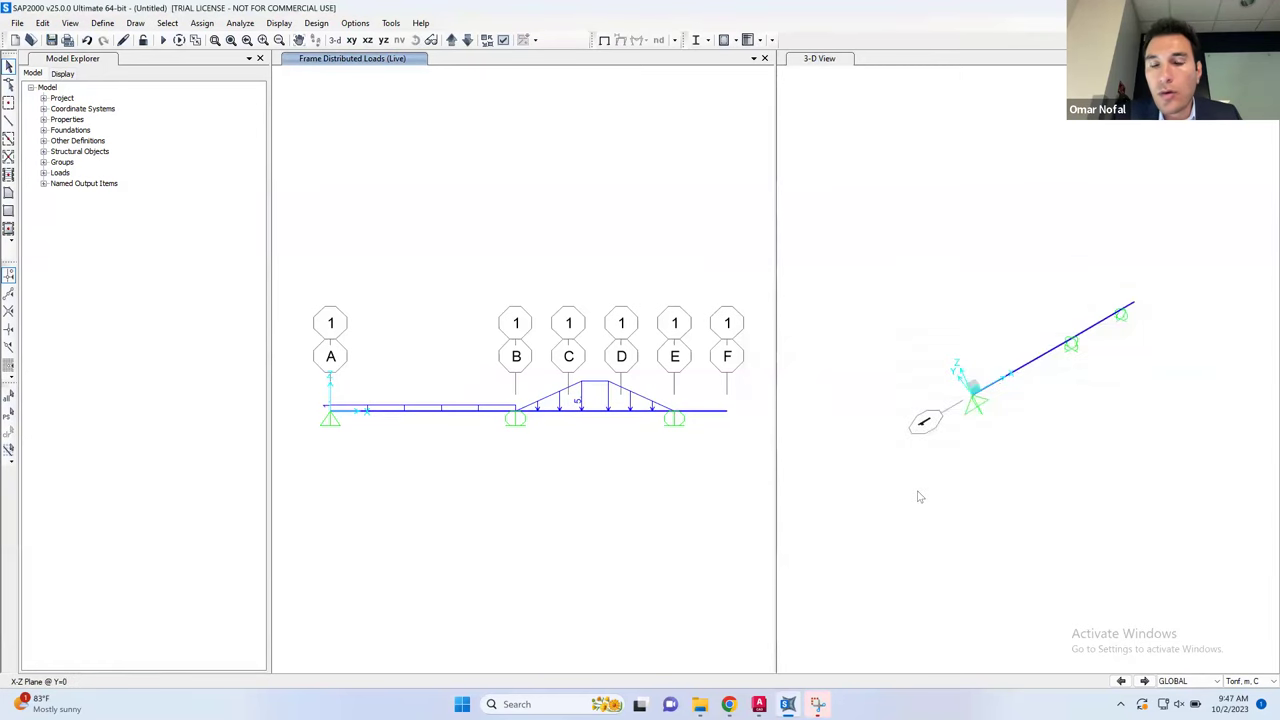
# Check the load type in the AutoCAD drawing and delete the existing Live distributed load from the frame between grids B and E
pyautogui.moveTo(618, 360); pyautogui.dragTo(571, 443)
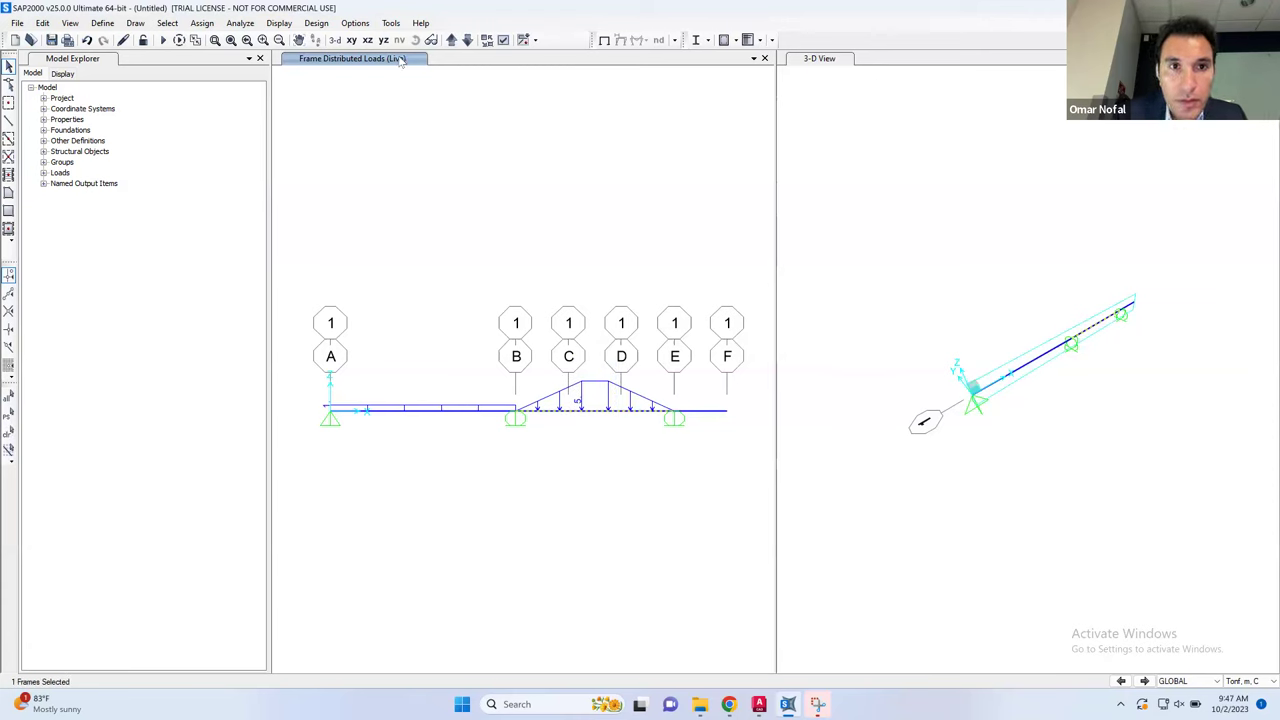
pyautogui.click(204, 23)
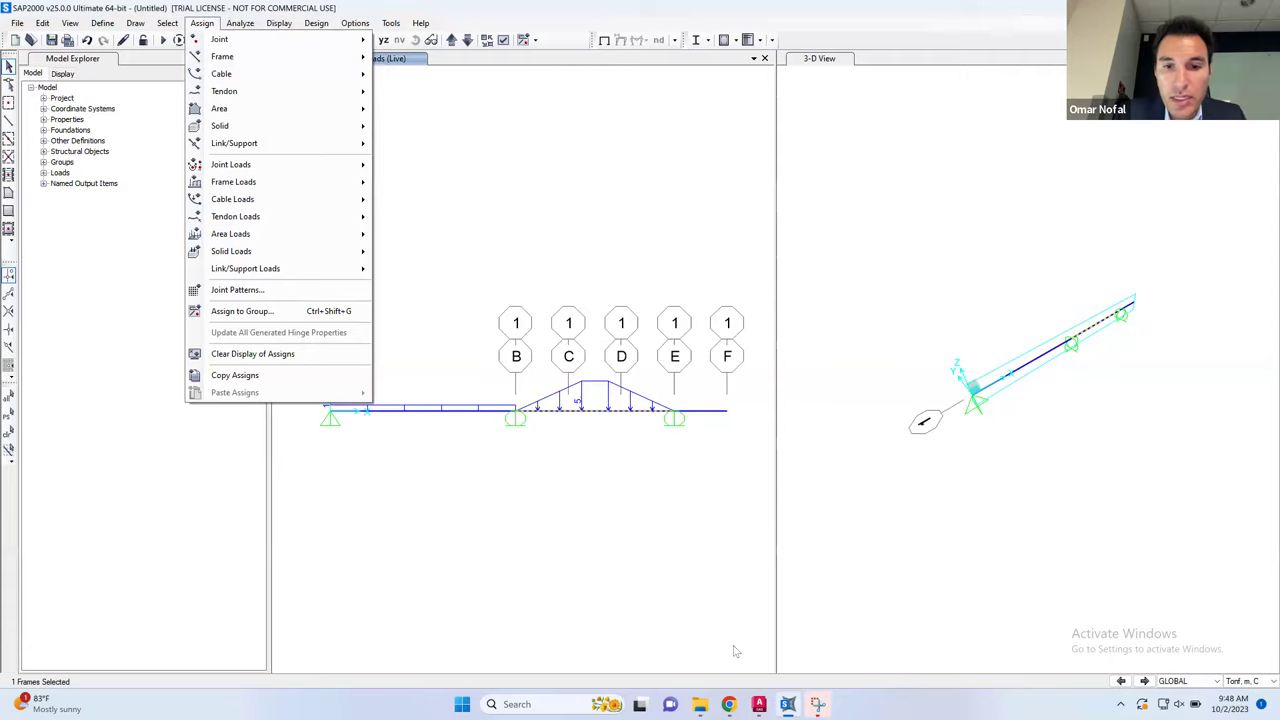
pyautogui.click(758, 704)
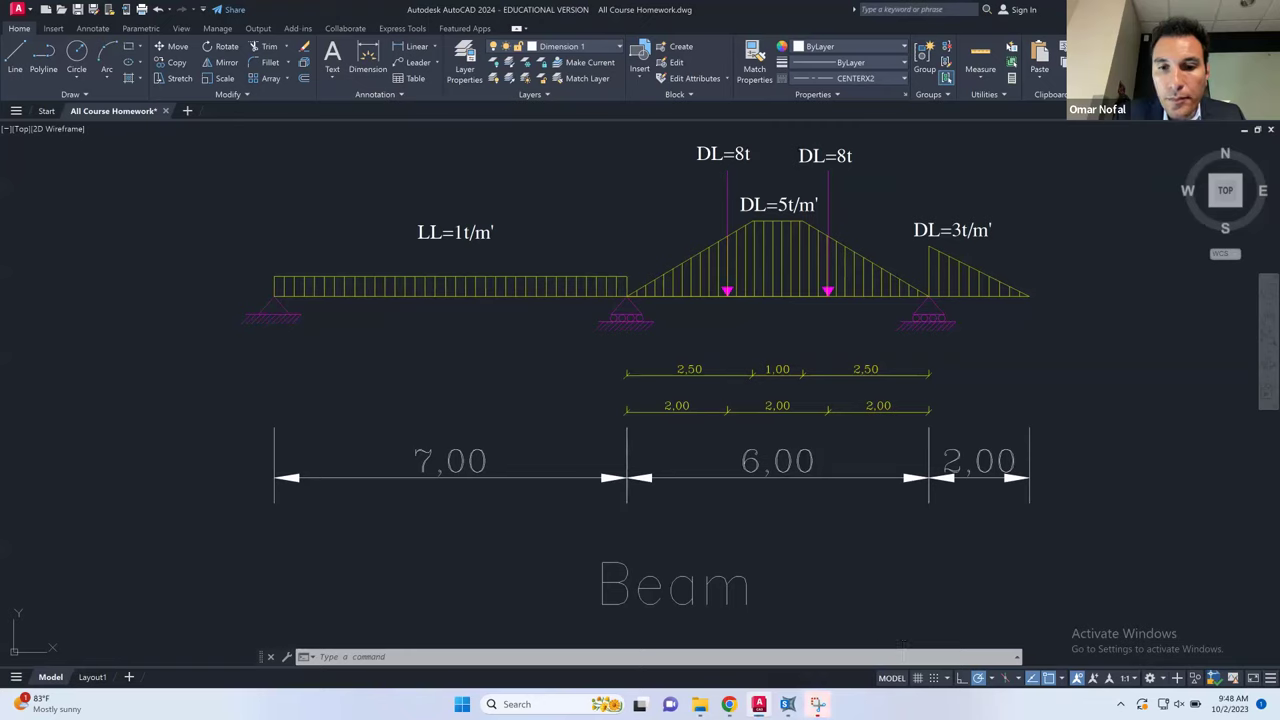
pyautogui.hotkey('alt', 'Tab')
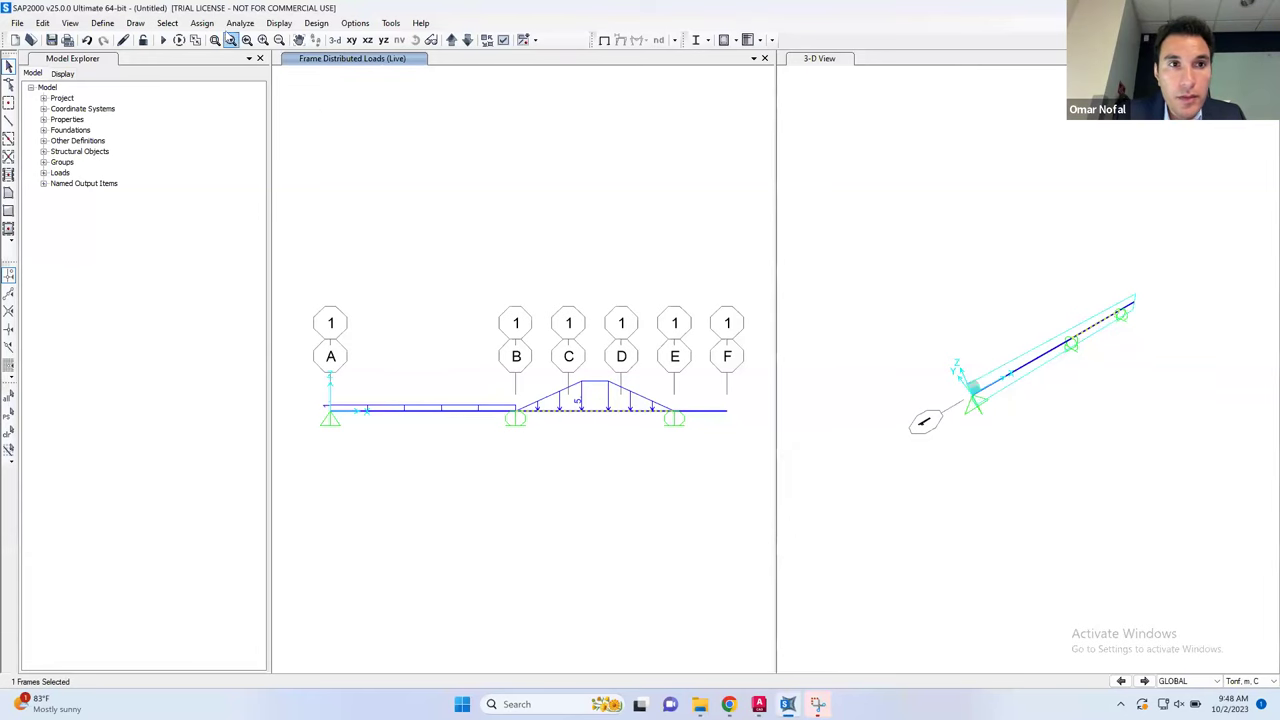
pyautogui.click(201, 22)
pyautogui.moveTo(305, 185)
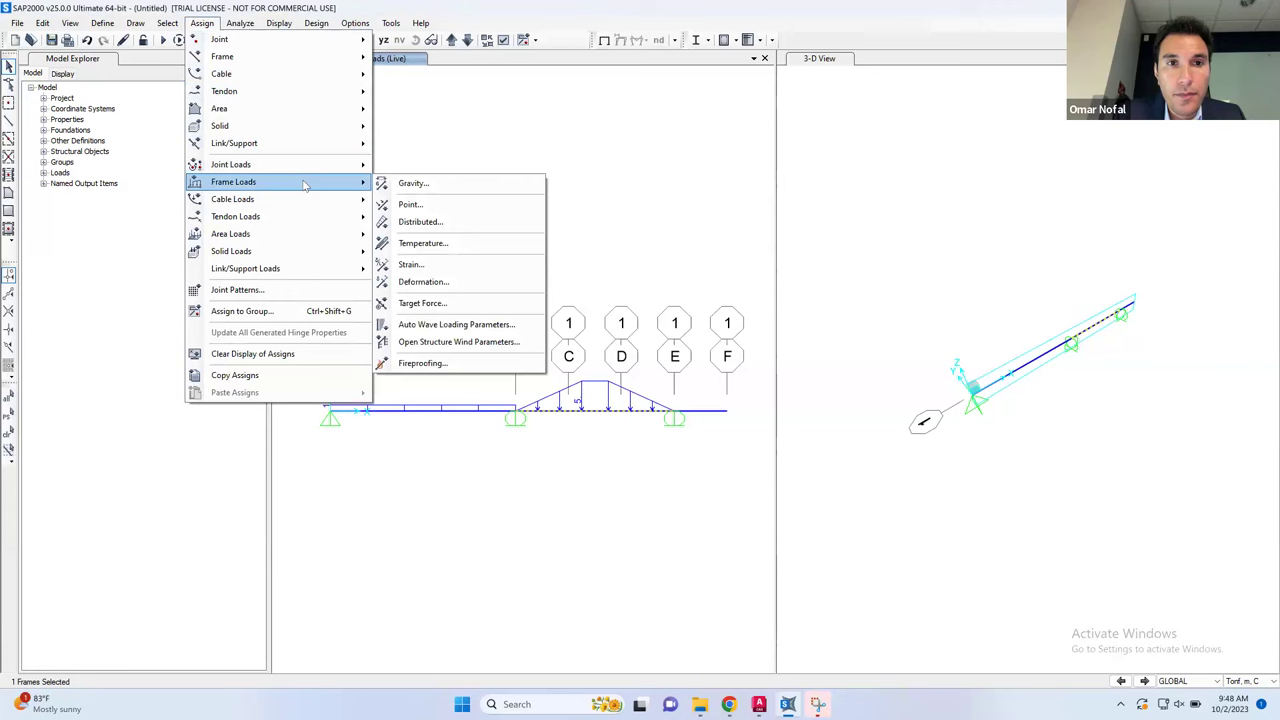
pyautogui.click(417, 222)
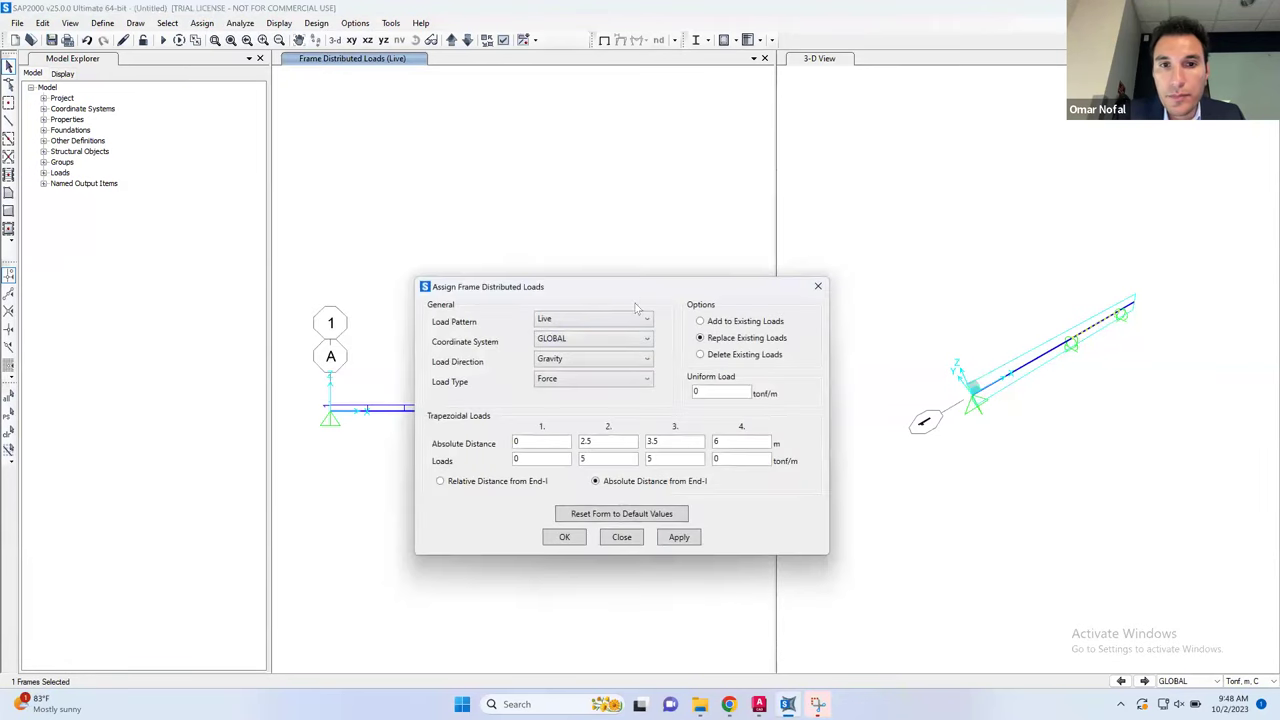
pyautogui.moveTo(636, 298); pyautogui.dragTo(821, 268)
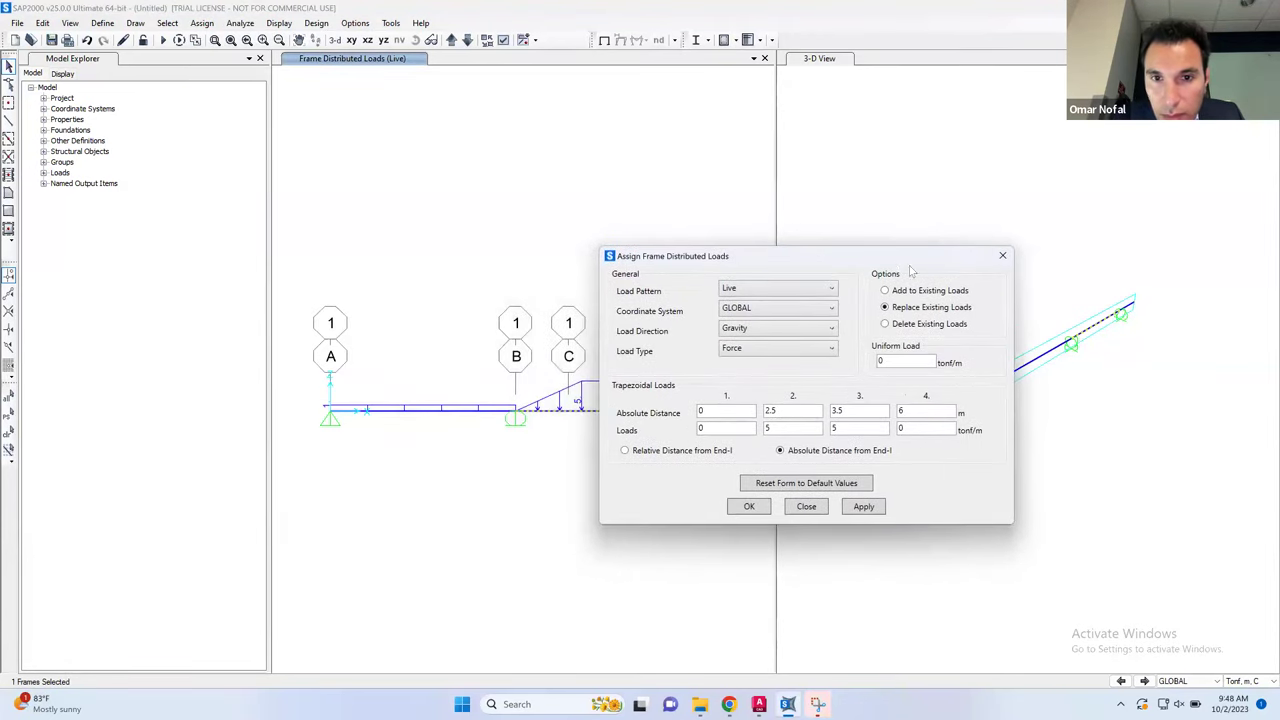
pyautogui.click(758, 293)
pyautogui.click(768, 266)
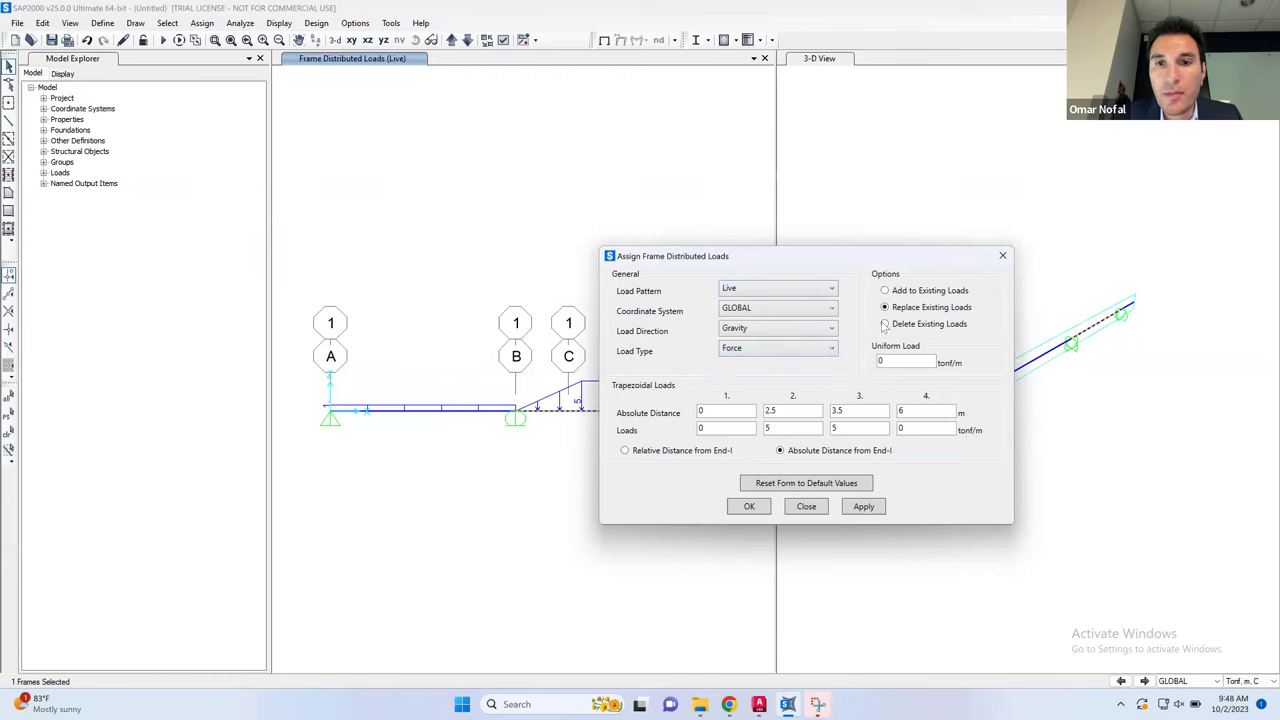
pyautogui.click(886, 326)
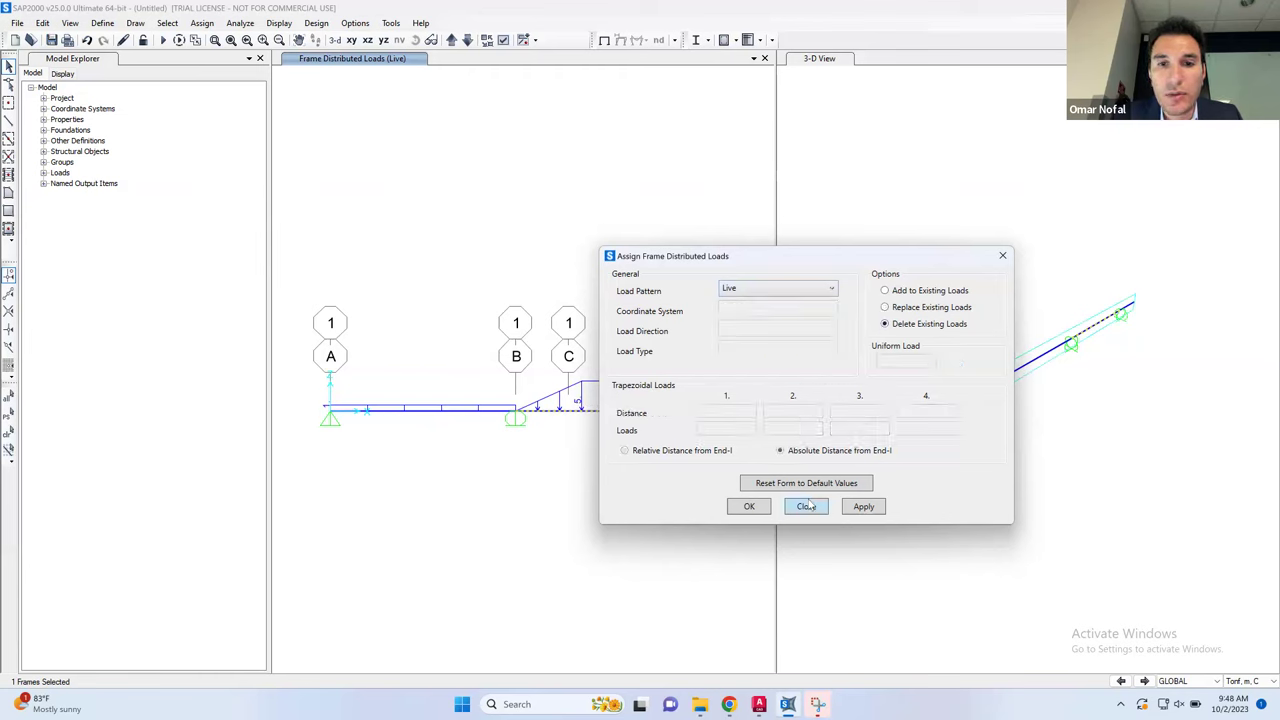
pyautogui.click(862, 507)
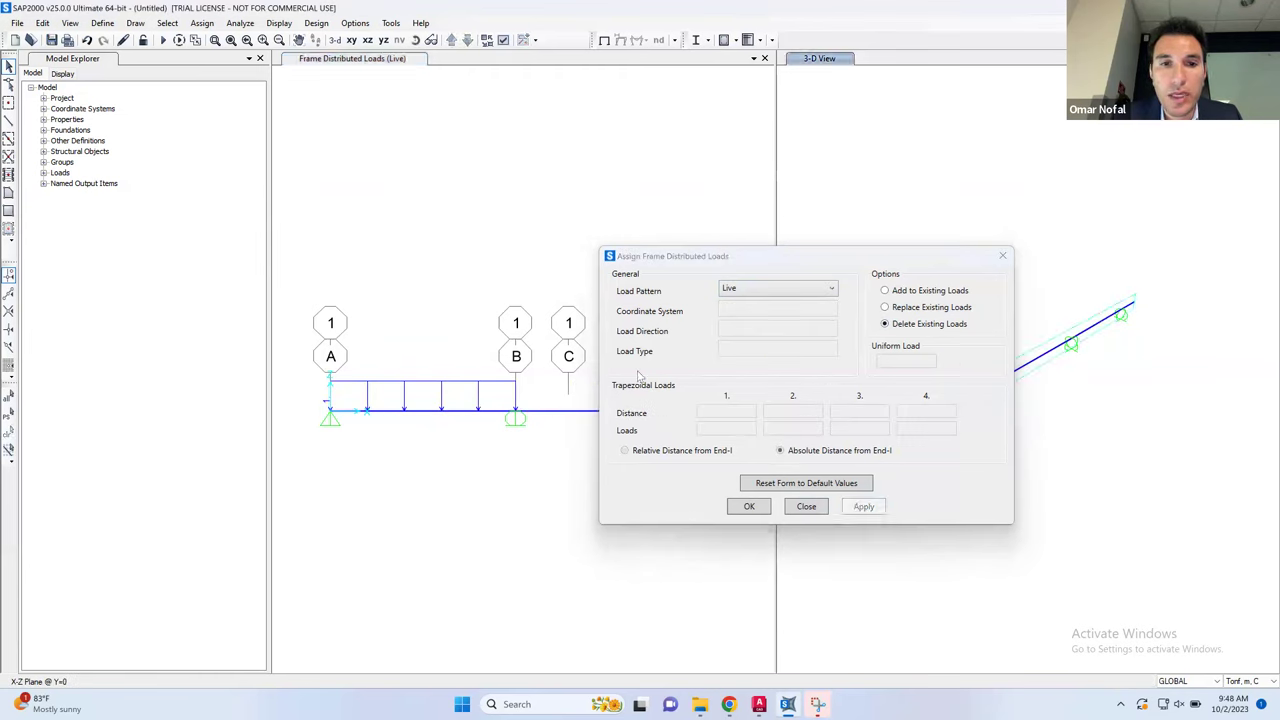
# Assign the trapezoidal load to the frame between grids B and E under pattern DEAD, replacing existing loads, with 5 tonf/m at 2.5 m and 3.5 m
pyautogui.click(570, 410)
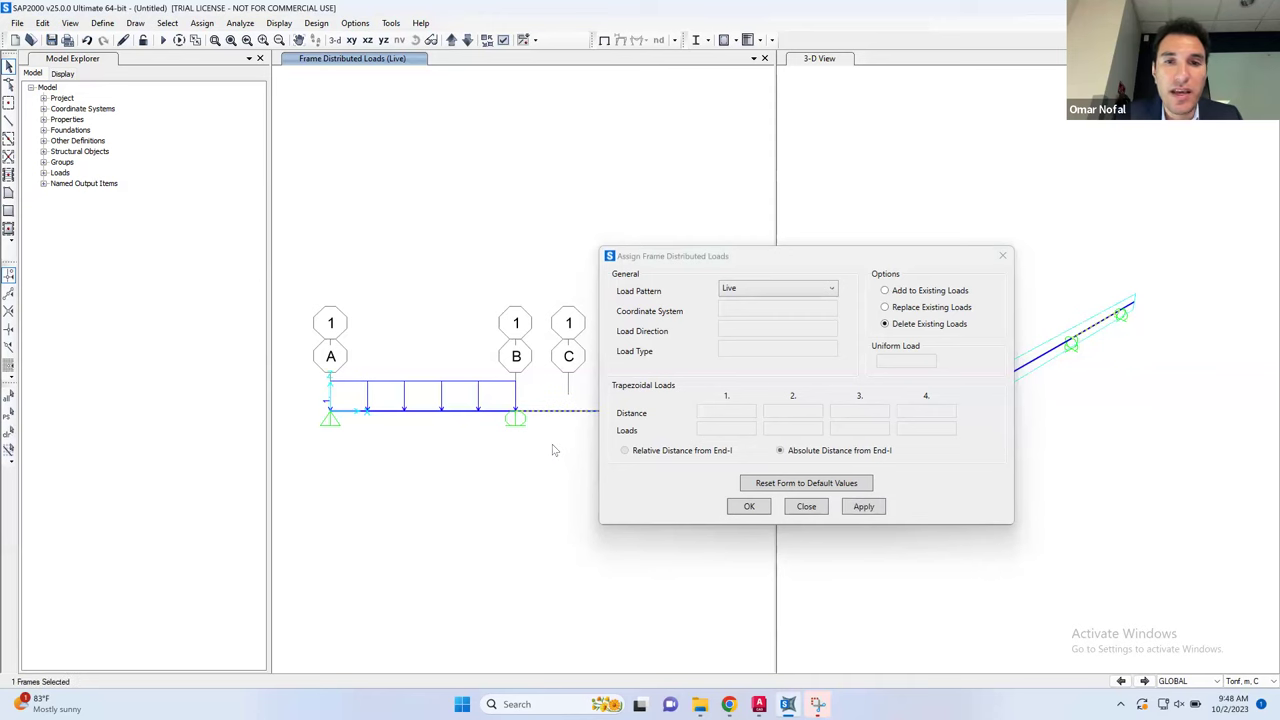
pyautogui.click(778, 296)
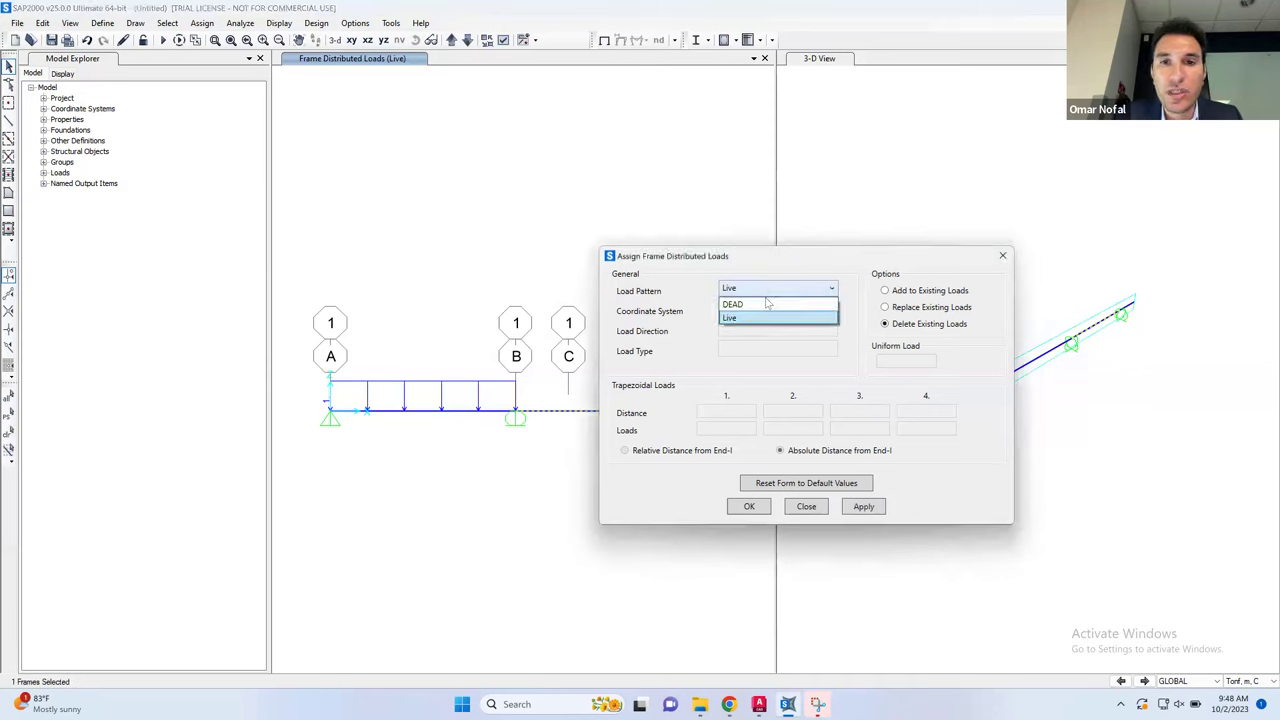
pyautogui.click(757, 309)
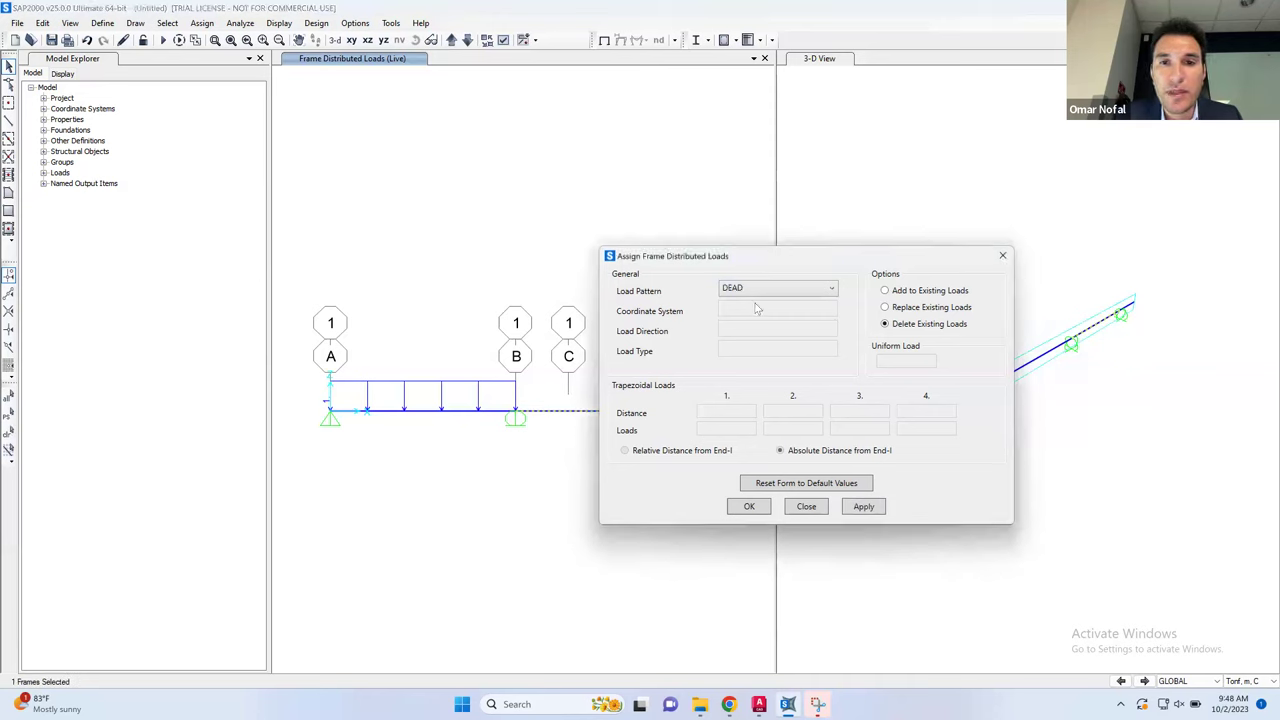
pyautogui.click(885, 310)
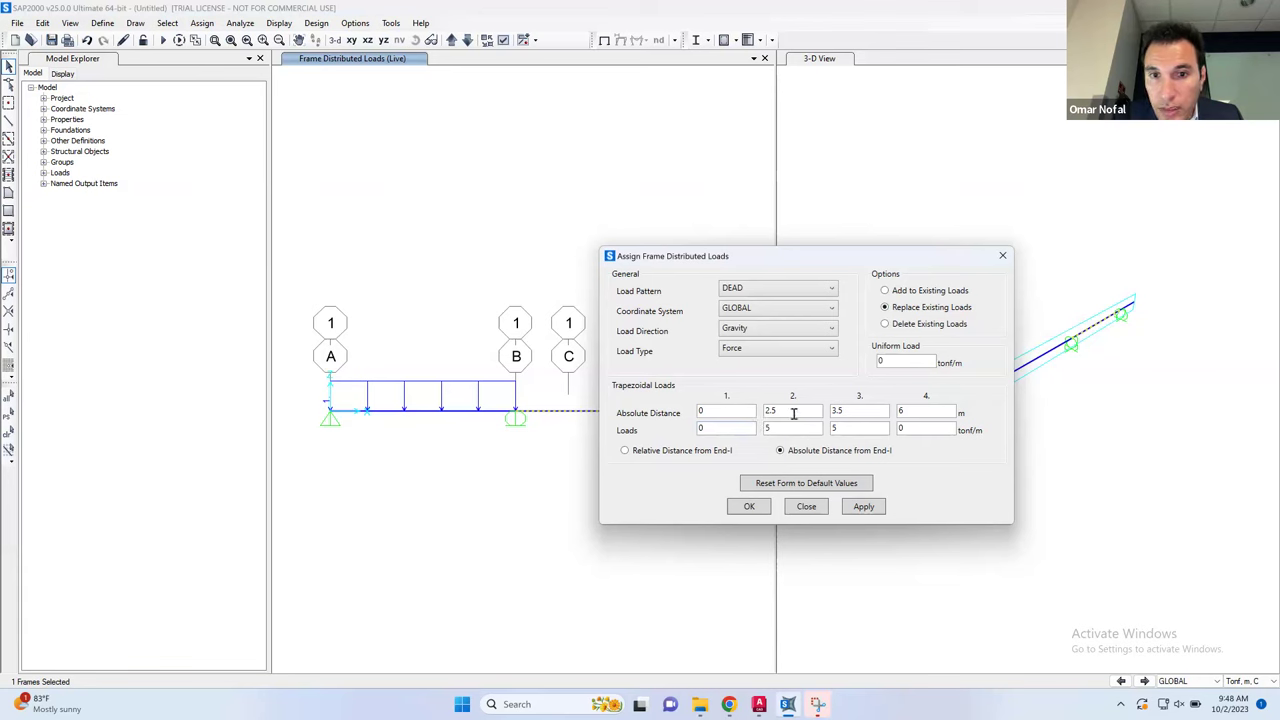
pyautogui.click(858, 507)
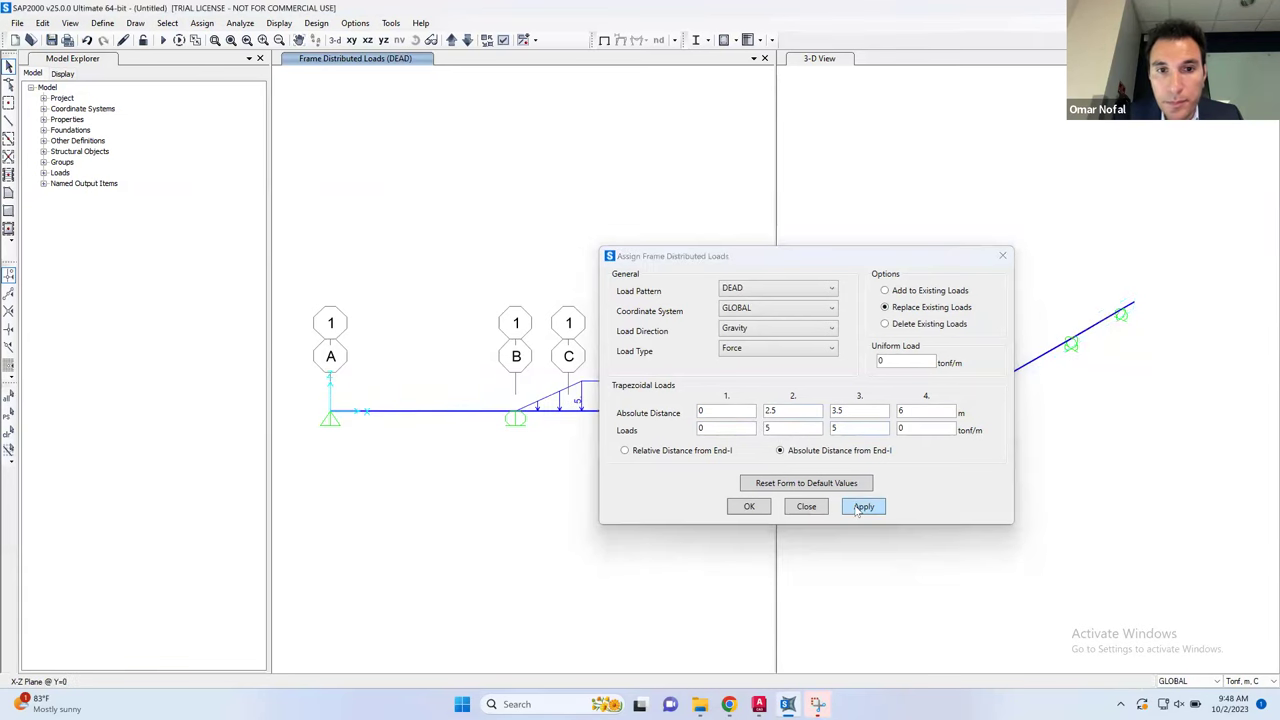
pyautogui.click(748, 507)
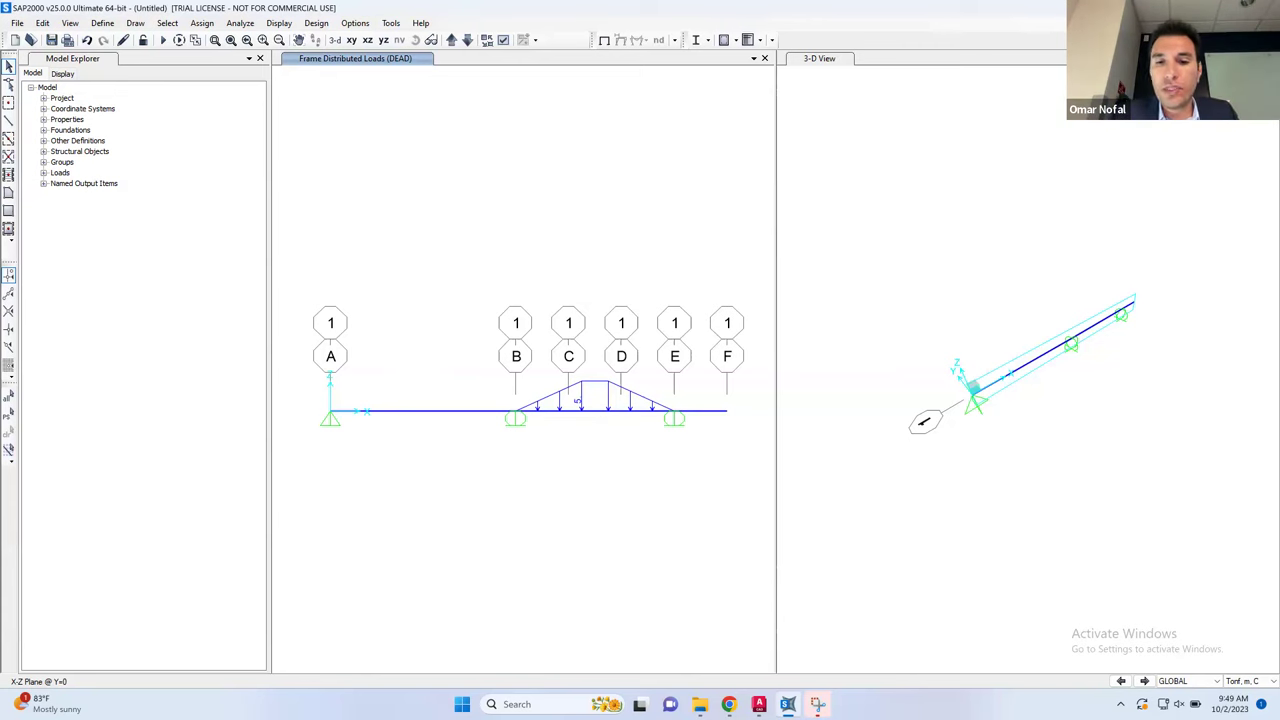
# Select the overhang frame between grids E and F and, consulting the AutoCAD drawing, set its first DEAD trapezoidal load to 3 tonf/m
pyautogui.hotkey('alt', 'Tab')
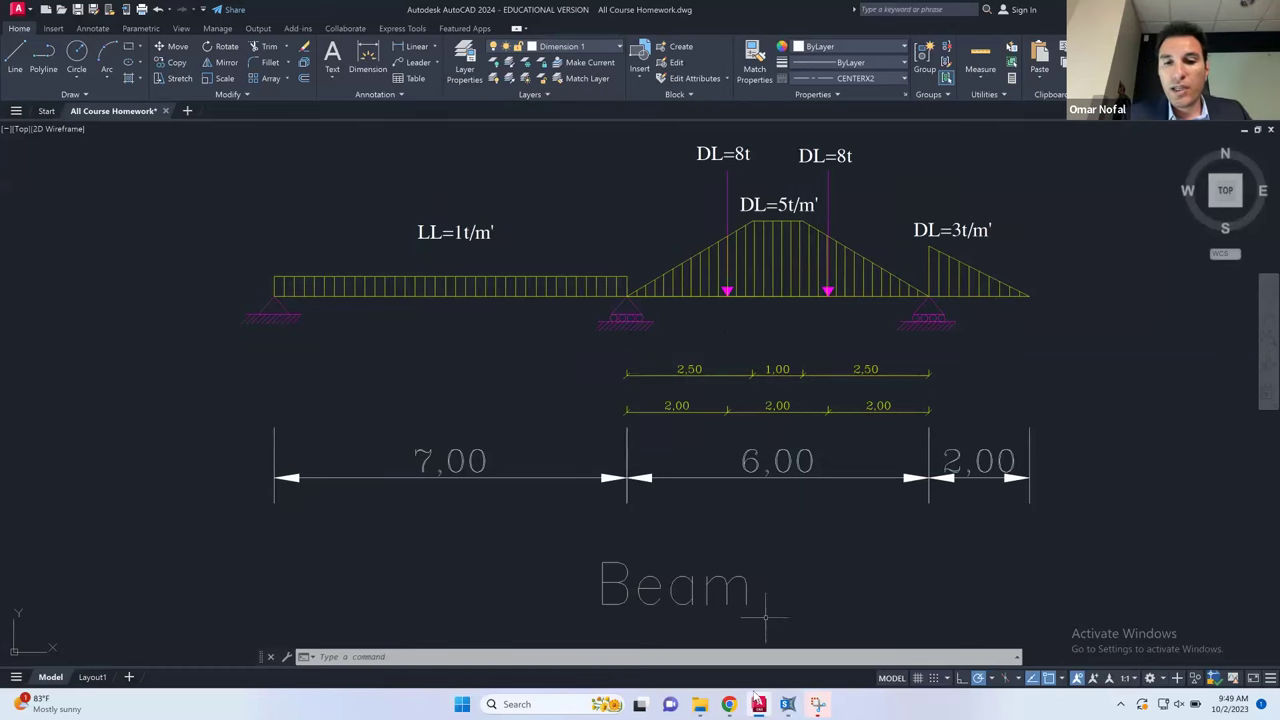
pyautogui.click(788, 704)
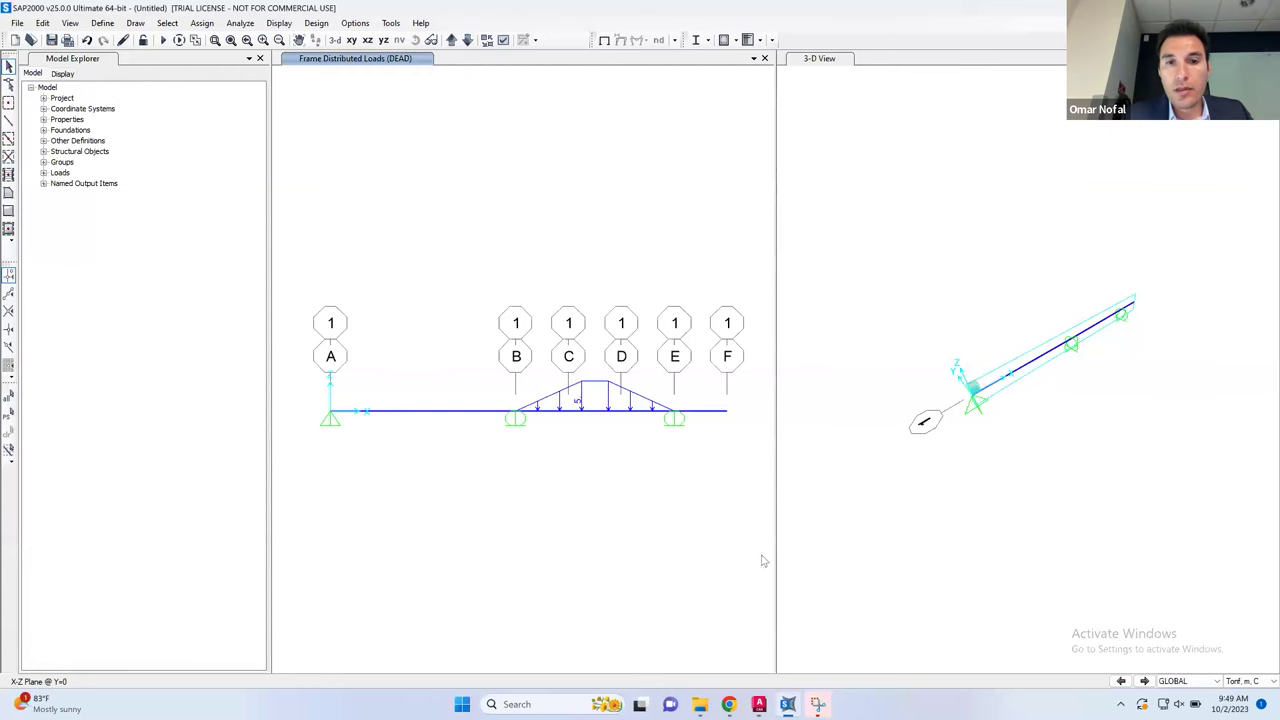
pyautogui.click(720, 410)
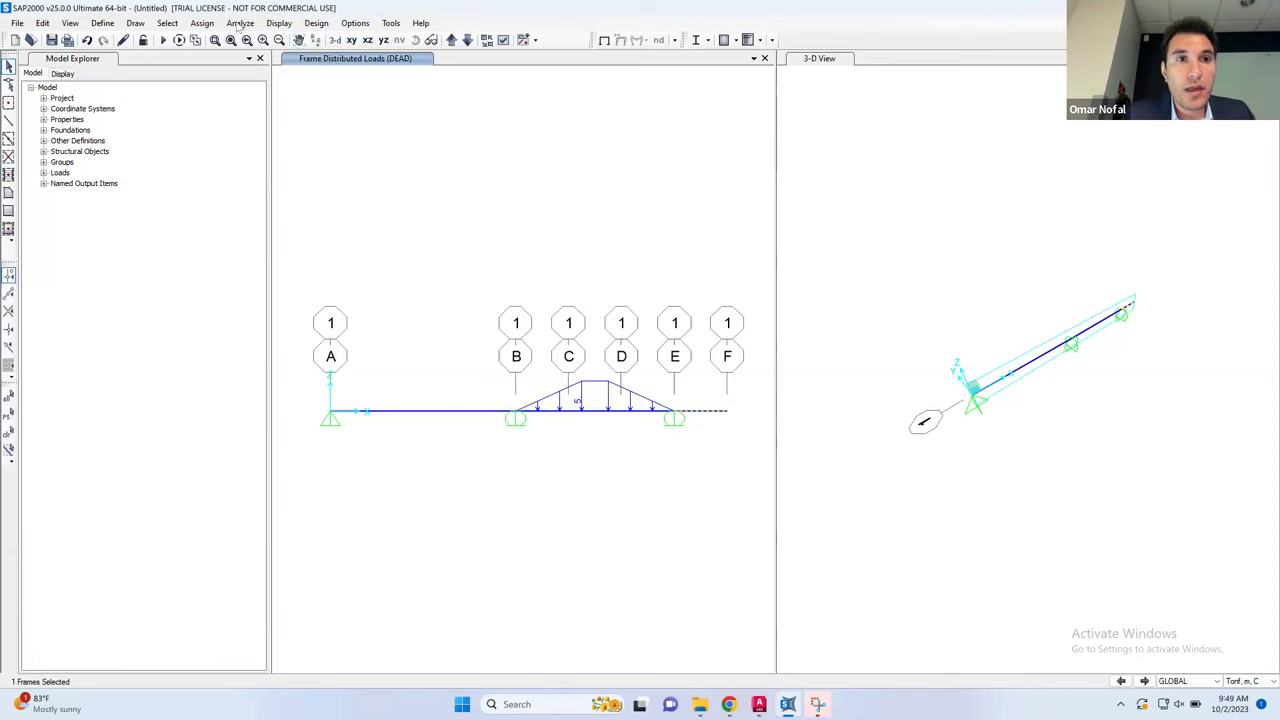
pyautogui.click(203, 23)
pyautogui.moveTo(320, 184)
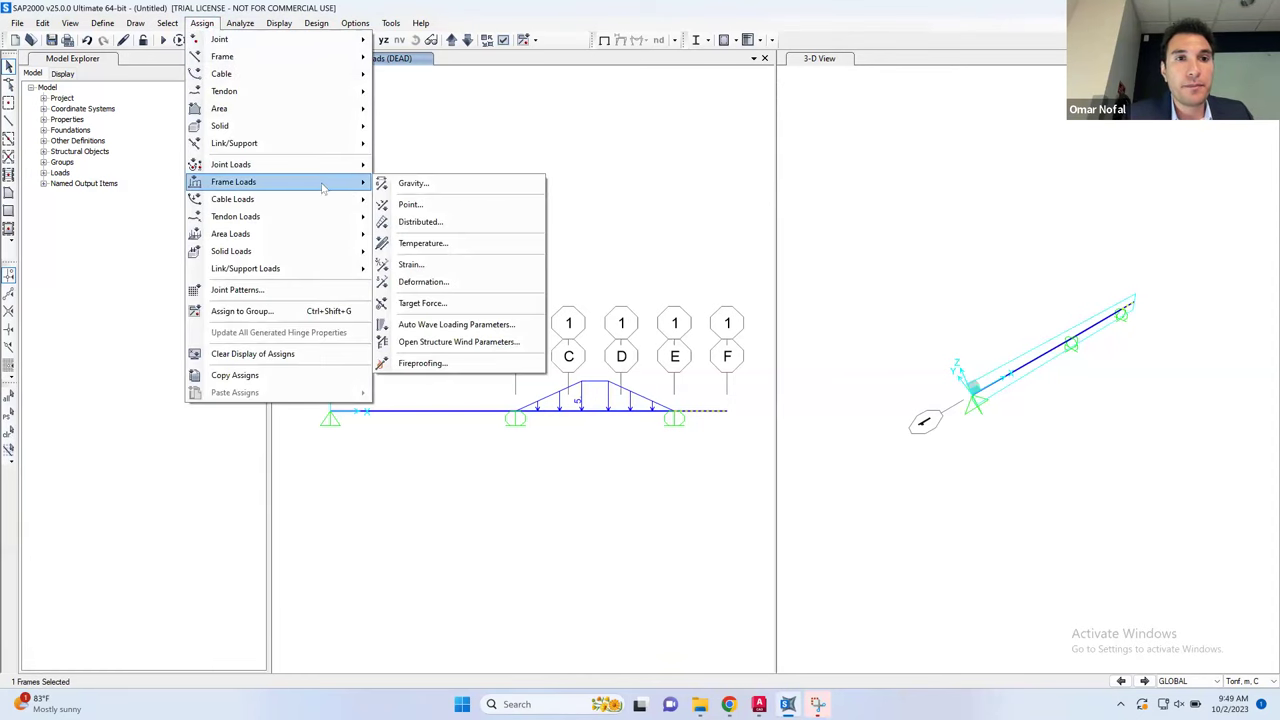
pyautogui.click(416, 221)
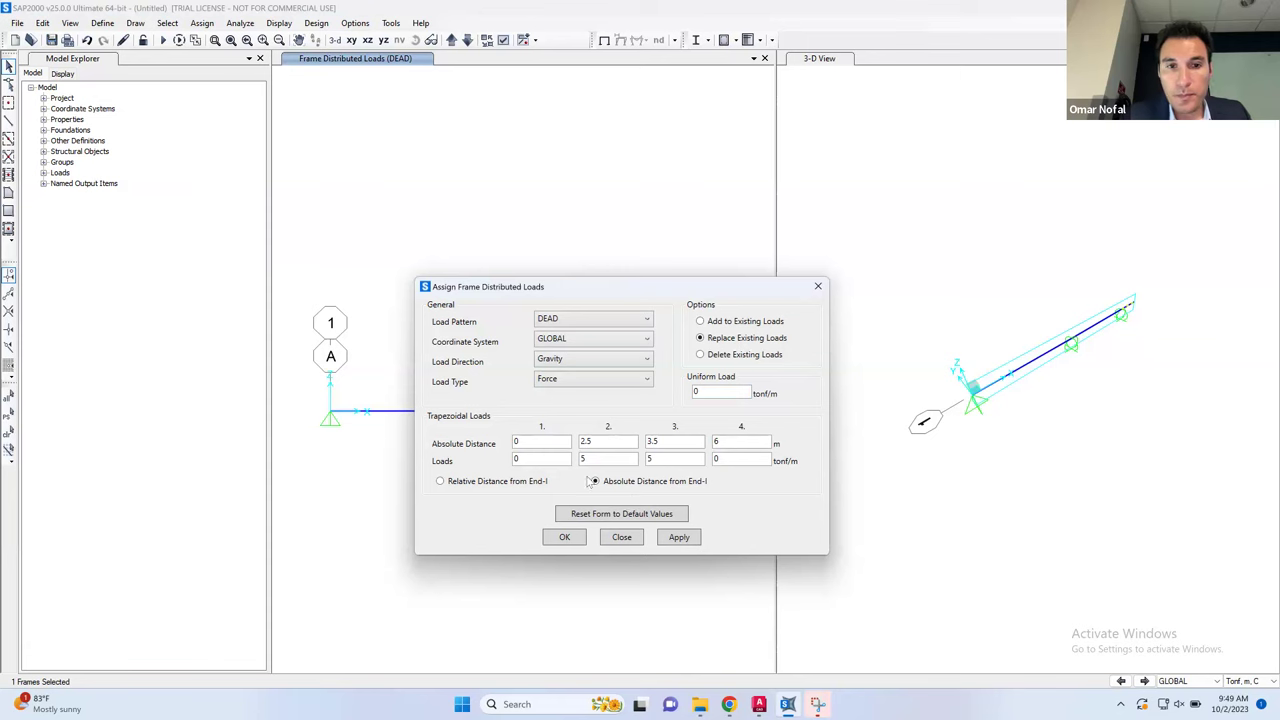
pyautogui.click(531, 459)
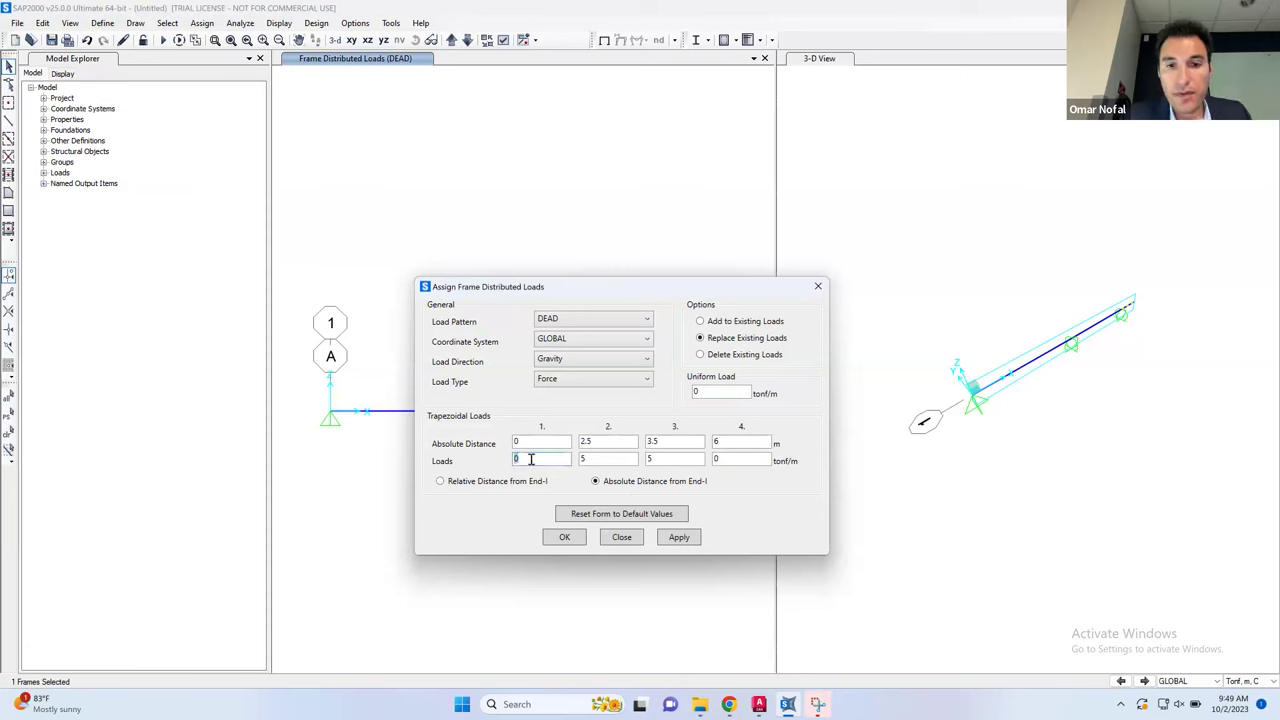
pyautogui.click(759, 704)
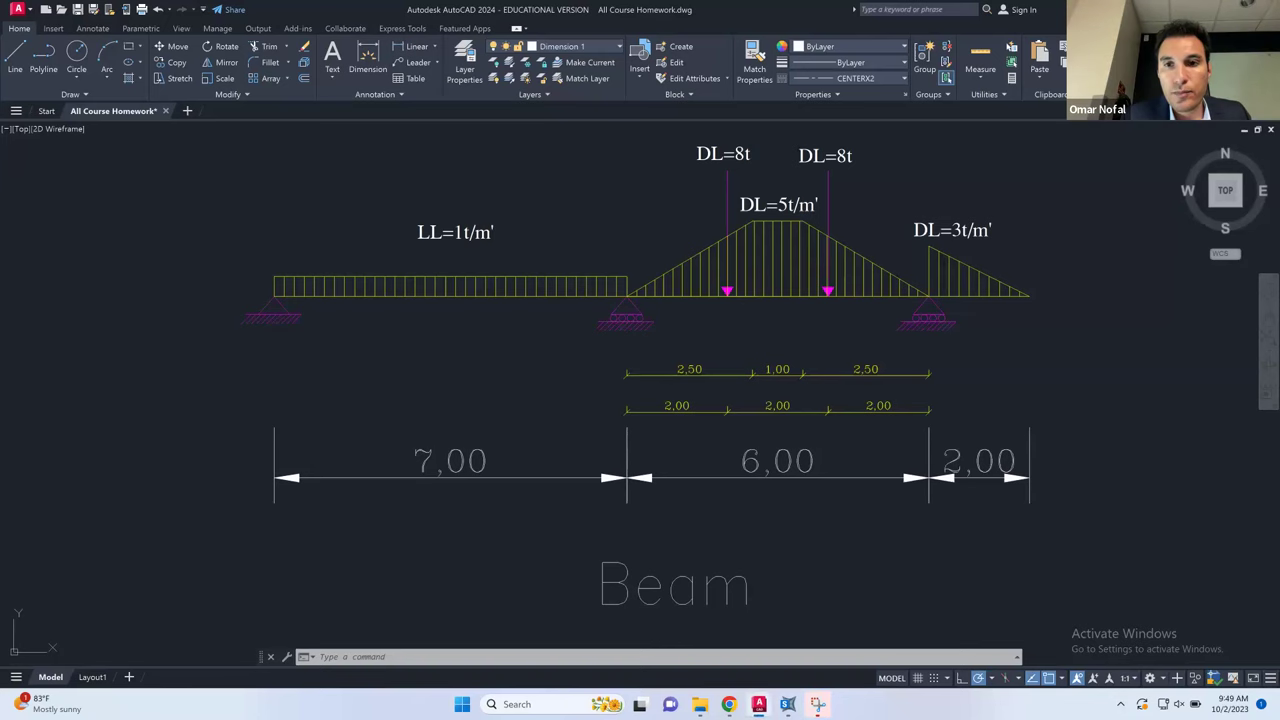
pyautogui.click(759, 704)
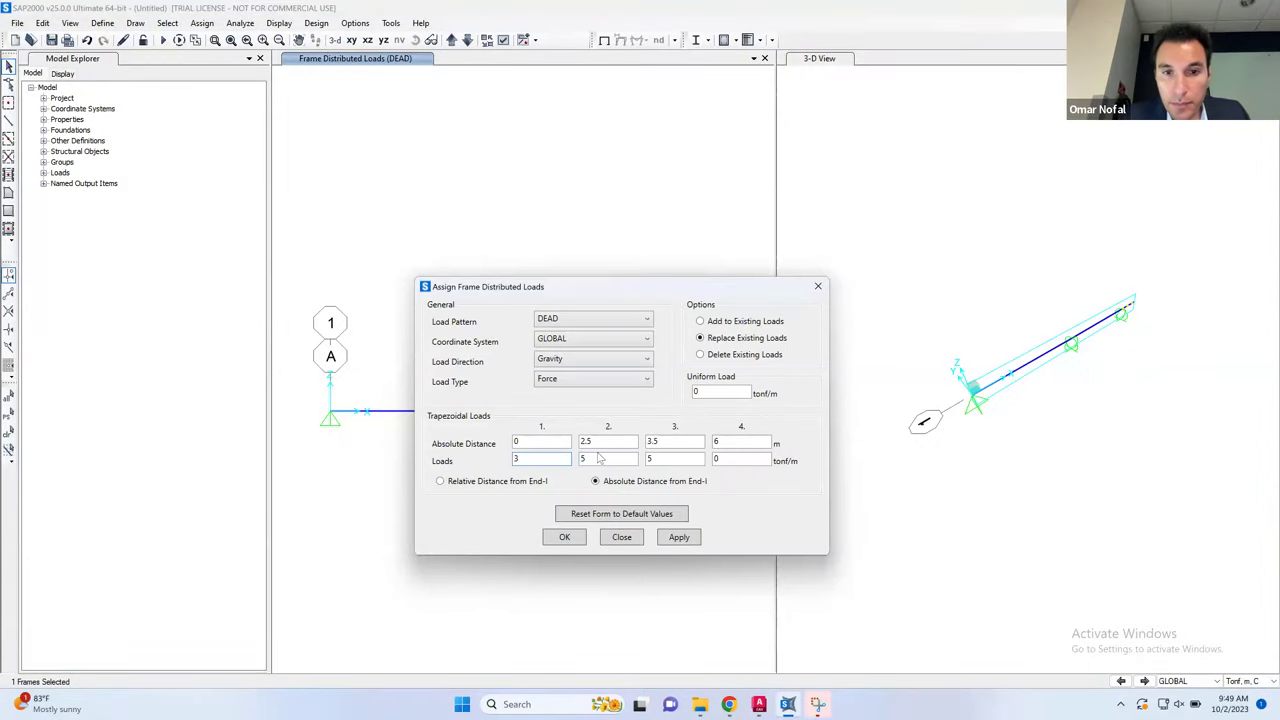
# Set the second, third and fourth absolute distances of the overhang's trapezoidal load to 1, 1.5 and 2 m
pyautogui.moveTo(600, 441); pyautogui.dragTo(575, 441)
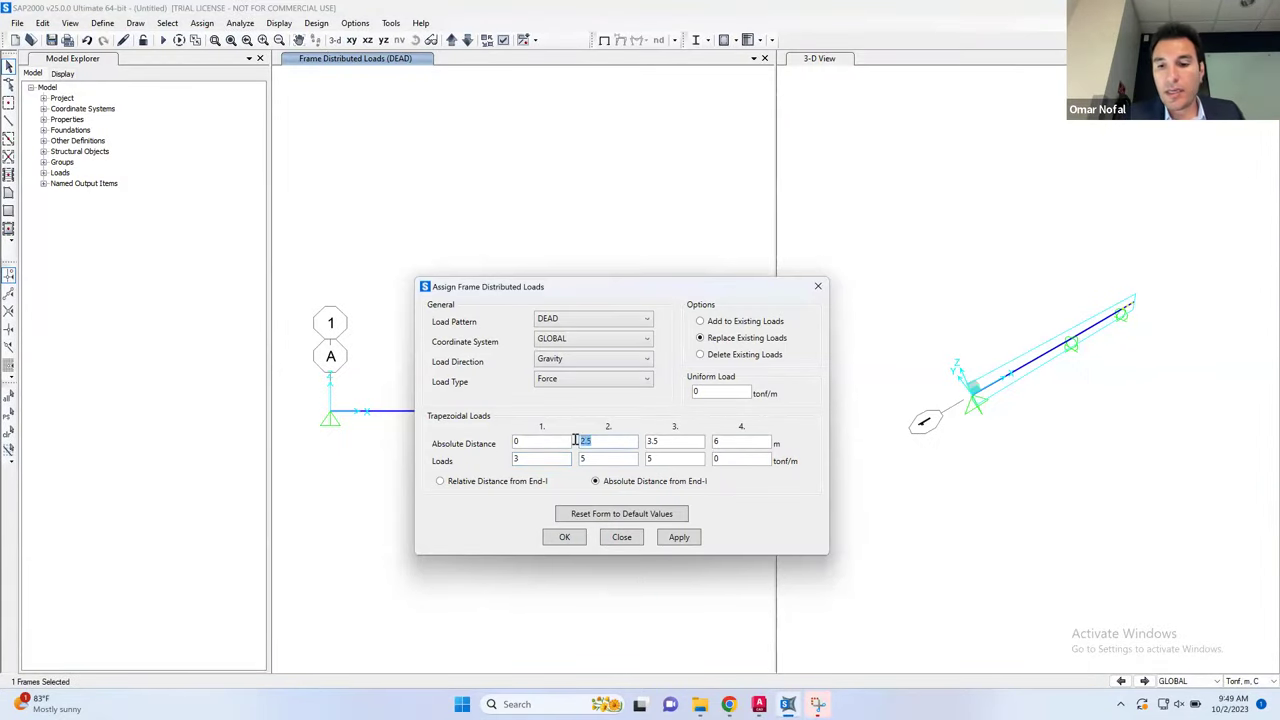
pyautogui.moveTo(670, 441); pyautogui.dragTo(645, 441)
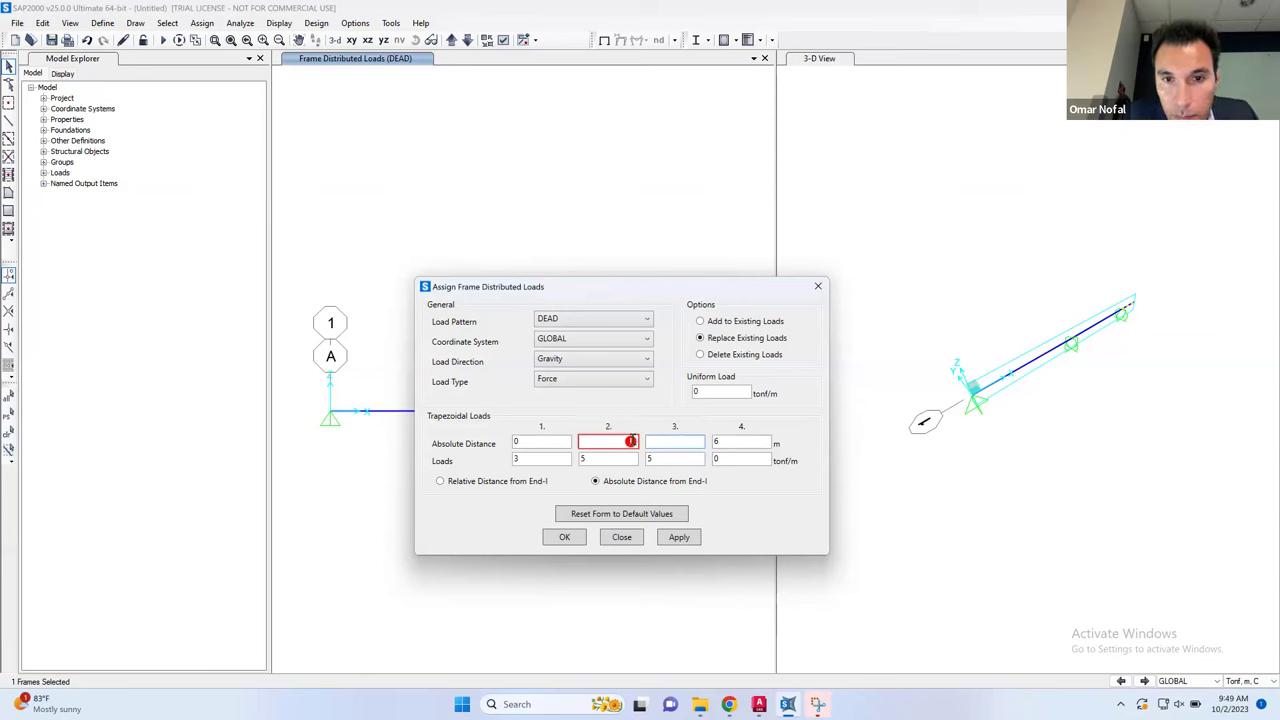
pyautogui.click(612, 440)
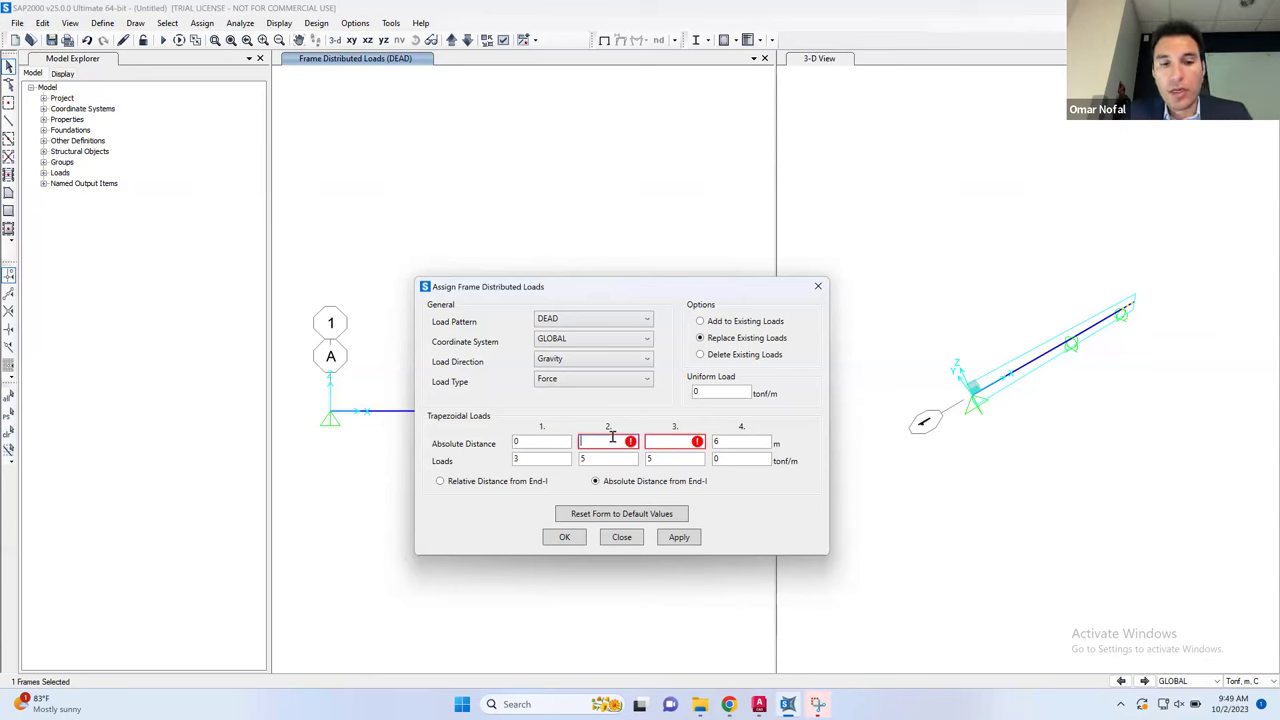
pyautogui.click(663, 446)
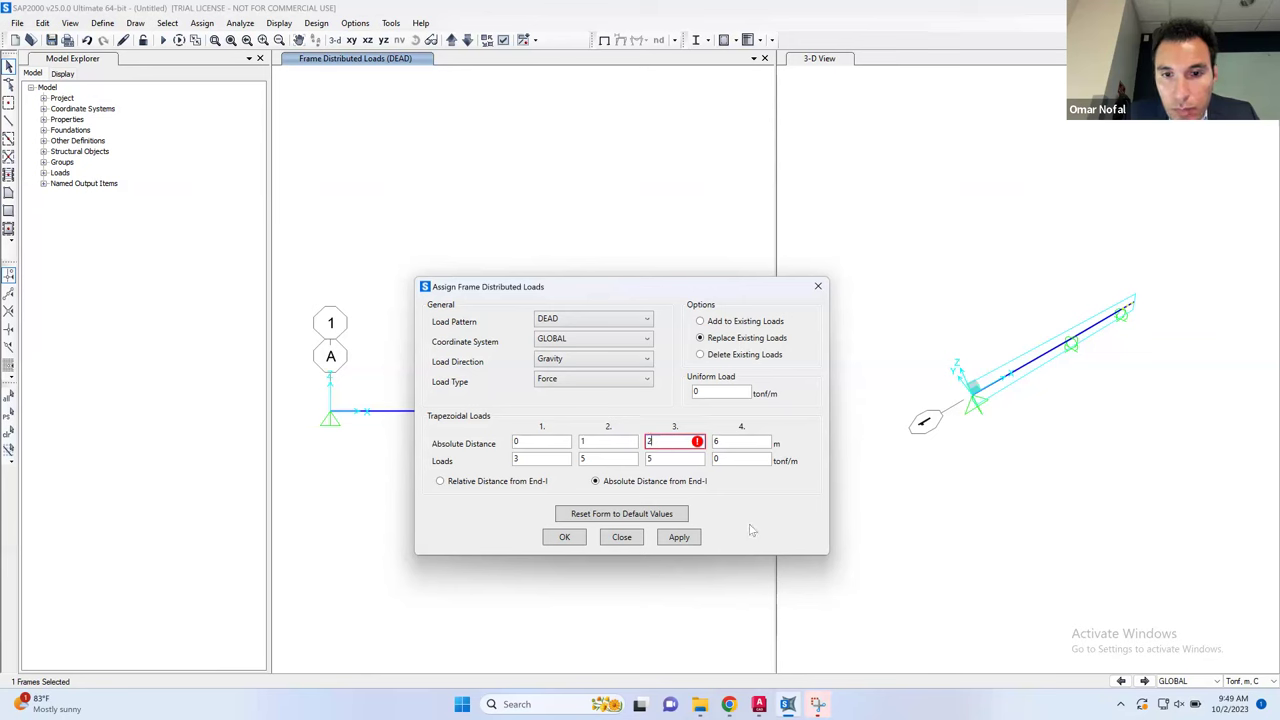
pyautogui.moveTo(659, 440); pyautogui.dragTo(646, 437)
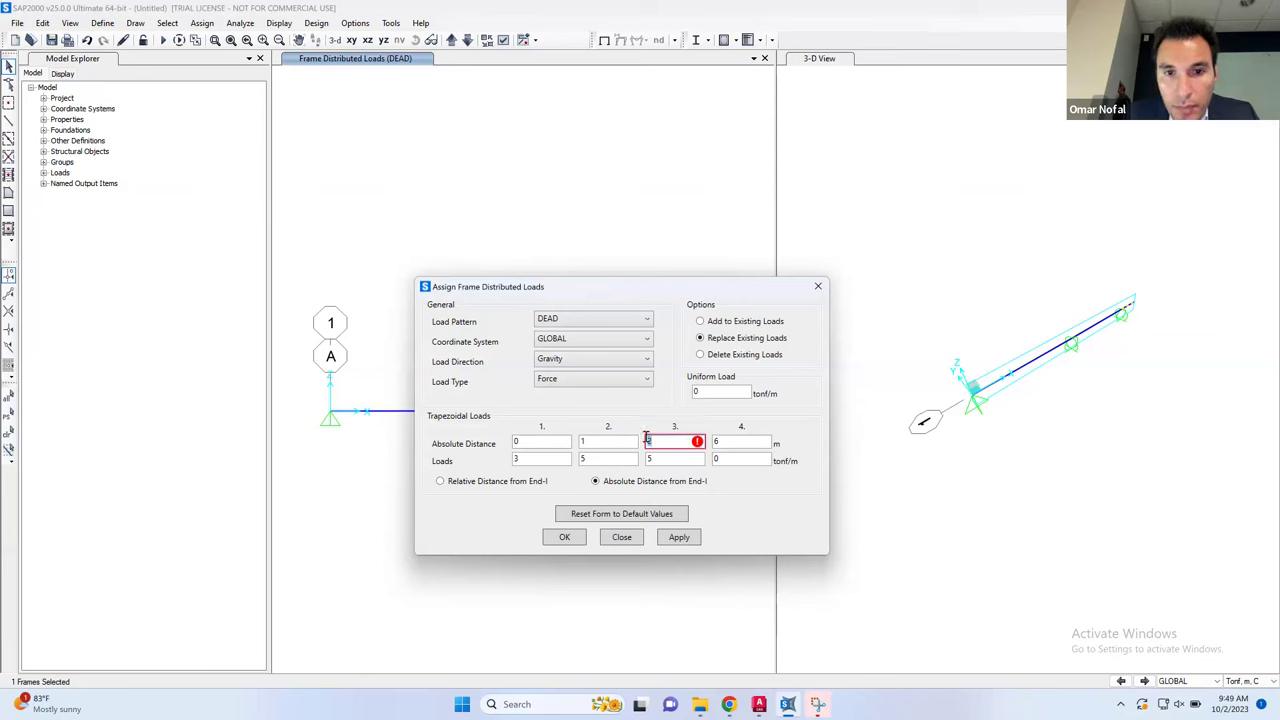
pyautogui.write('1.5')
pyautogui.press('Tab')
pyautogui.write('2')
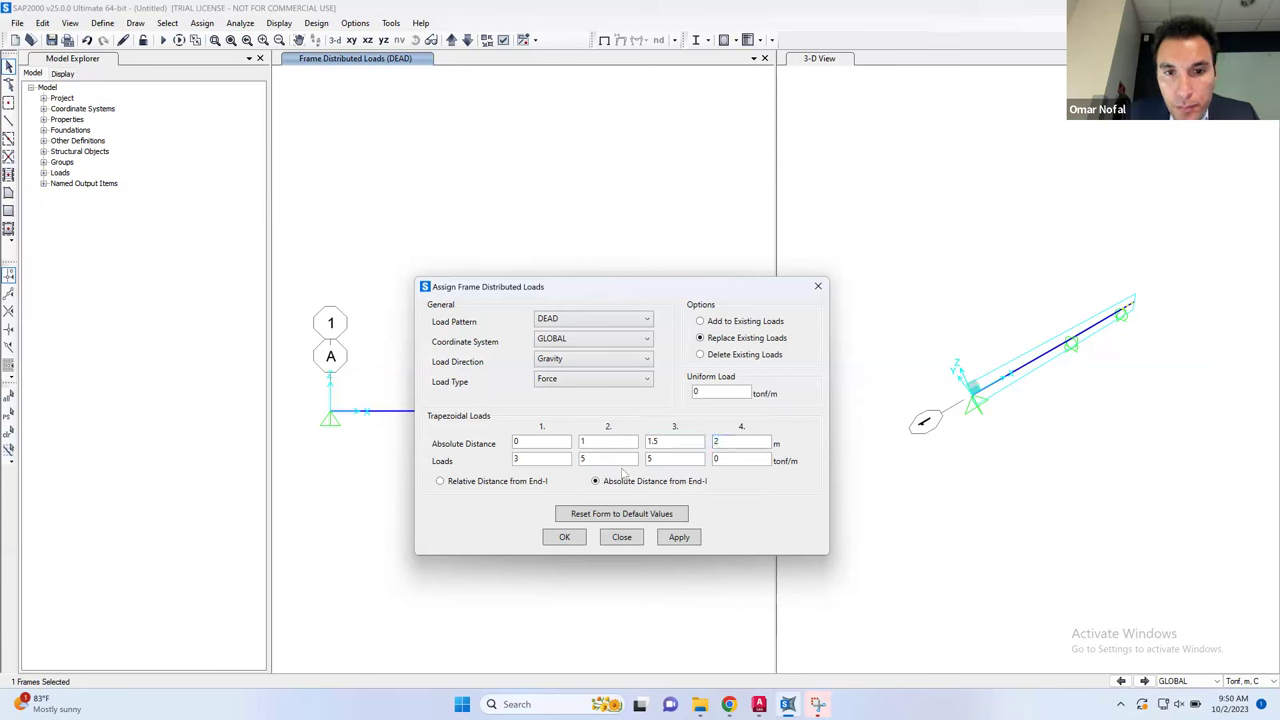
pyautogui.doubleClick(590, 442)
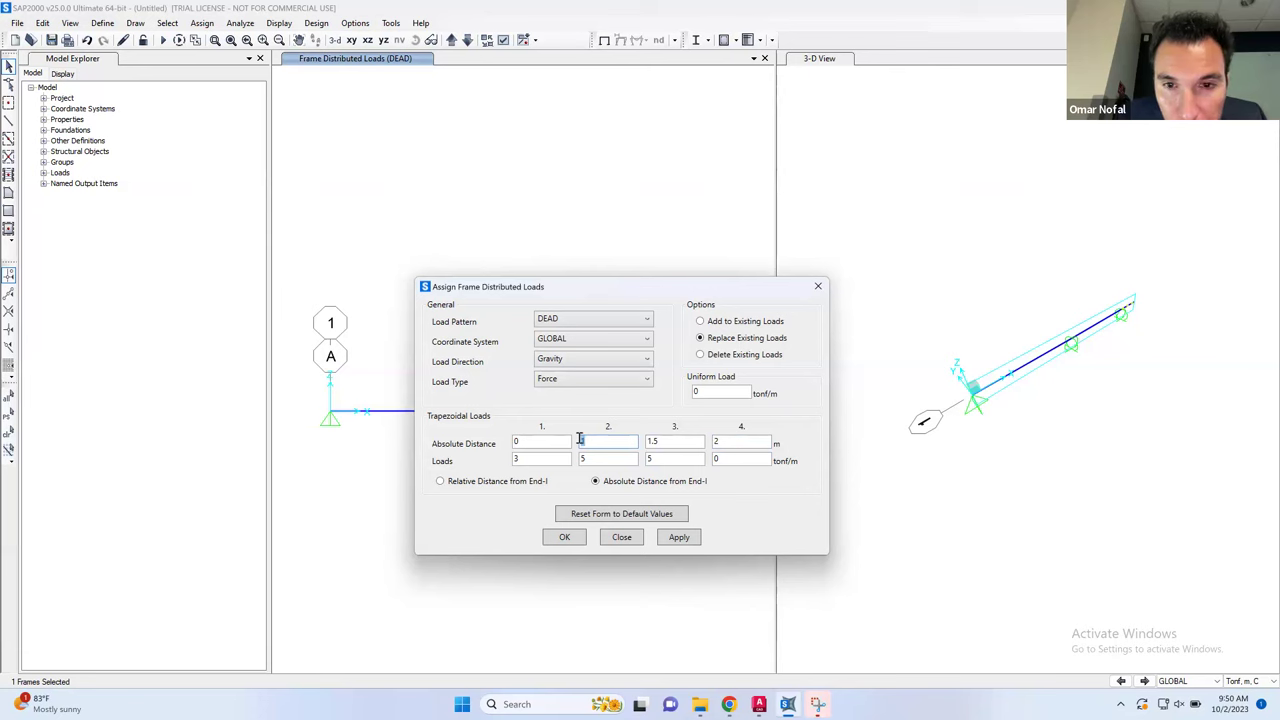
pyautogui.click(440, 481)
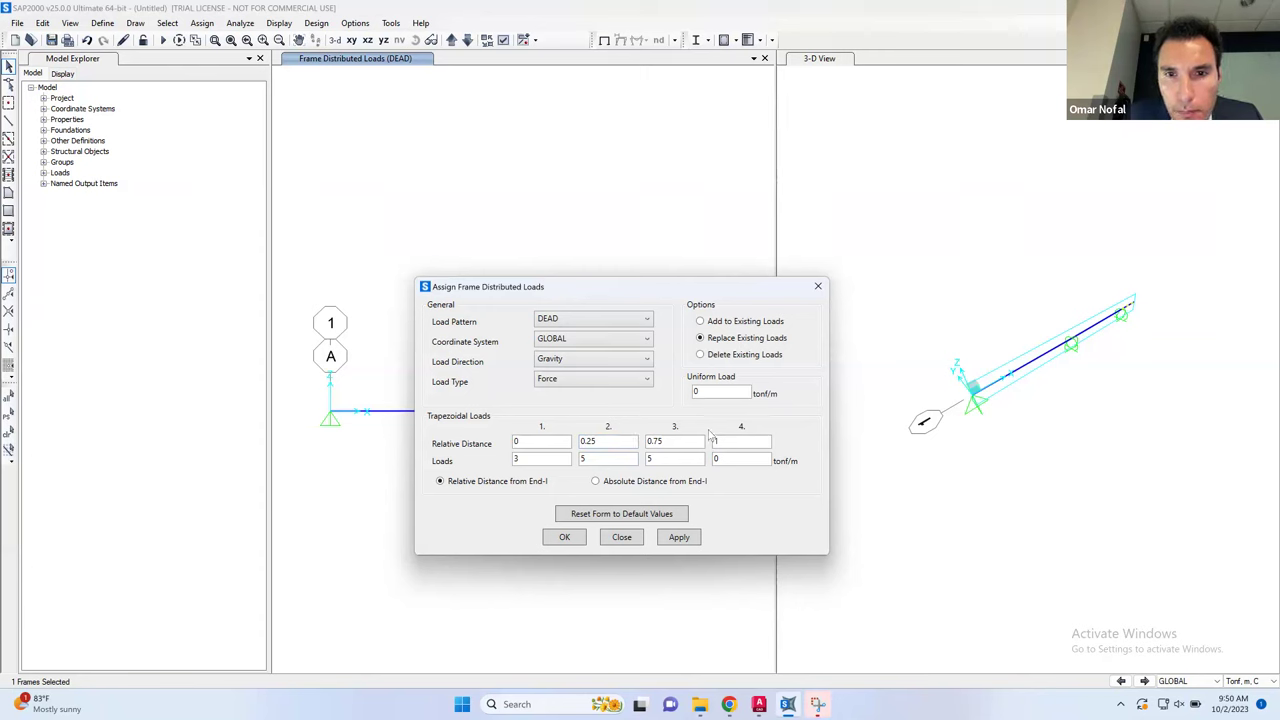
pyautogui.moveTo(732, 441); pyautogui.dragTo(710, 440)
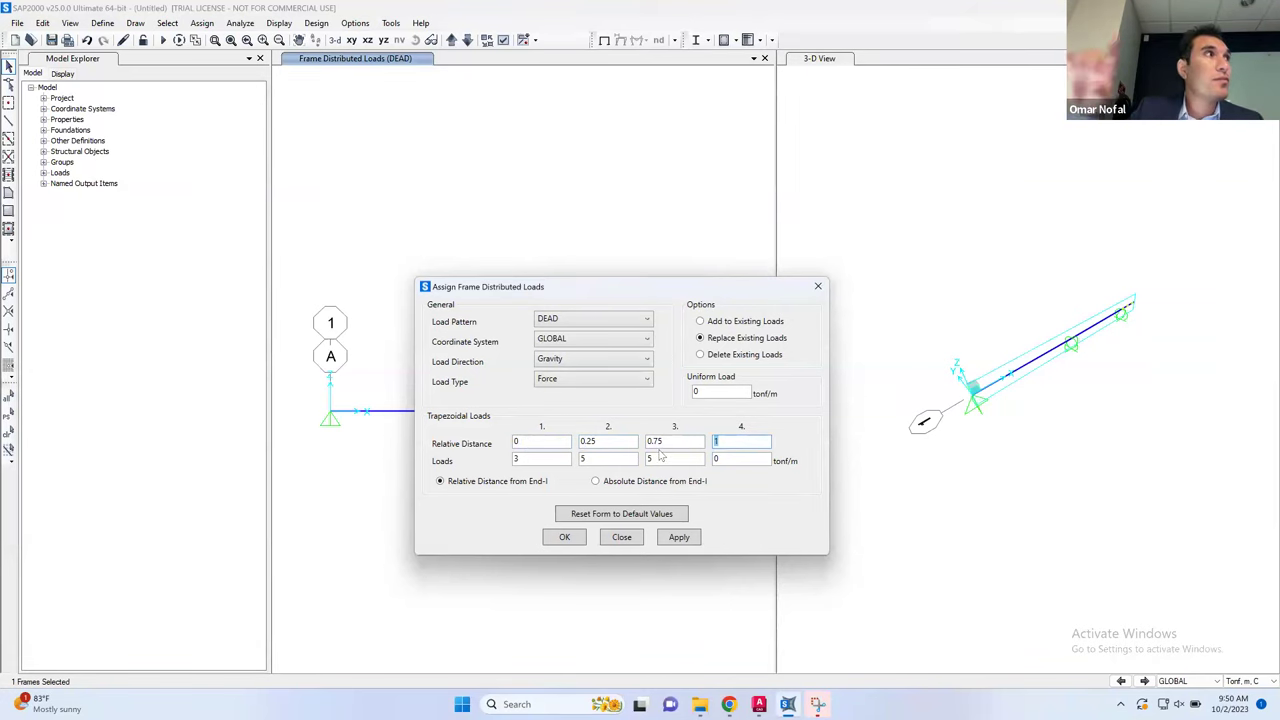
pyautogui.click(603, 484)
# Set both the second and third absolute distances of the overhang's trapezoidal load to 2 m
pyautogui.moveTo(612, 443); pyautogui.dragTo(565, 440)
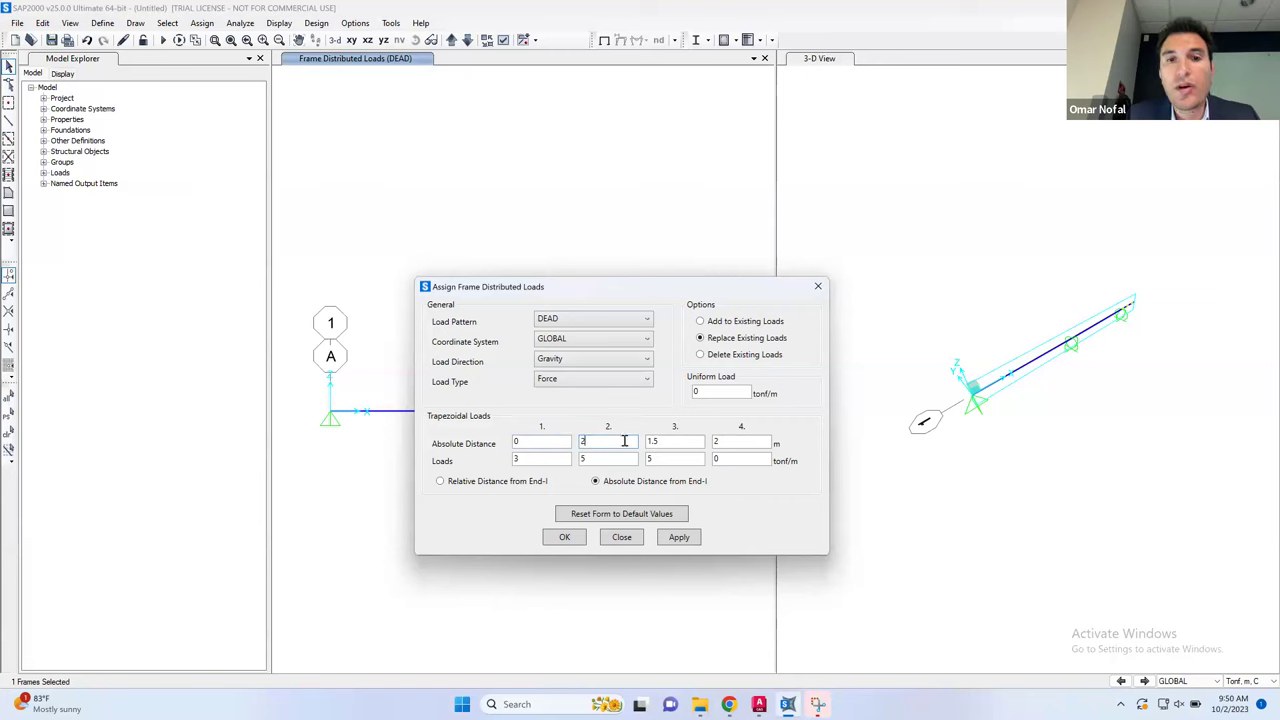
pyautogui.moveTo(662, 444); pyautogui.dragTo(556, 463)
pyautogui.write('2')
pyautogui.press('Tab')
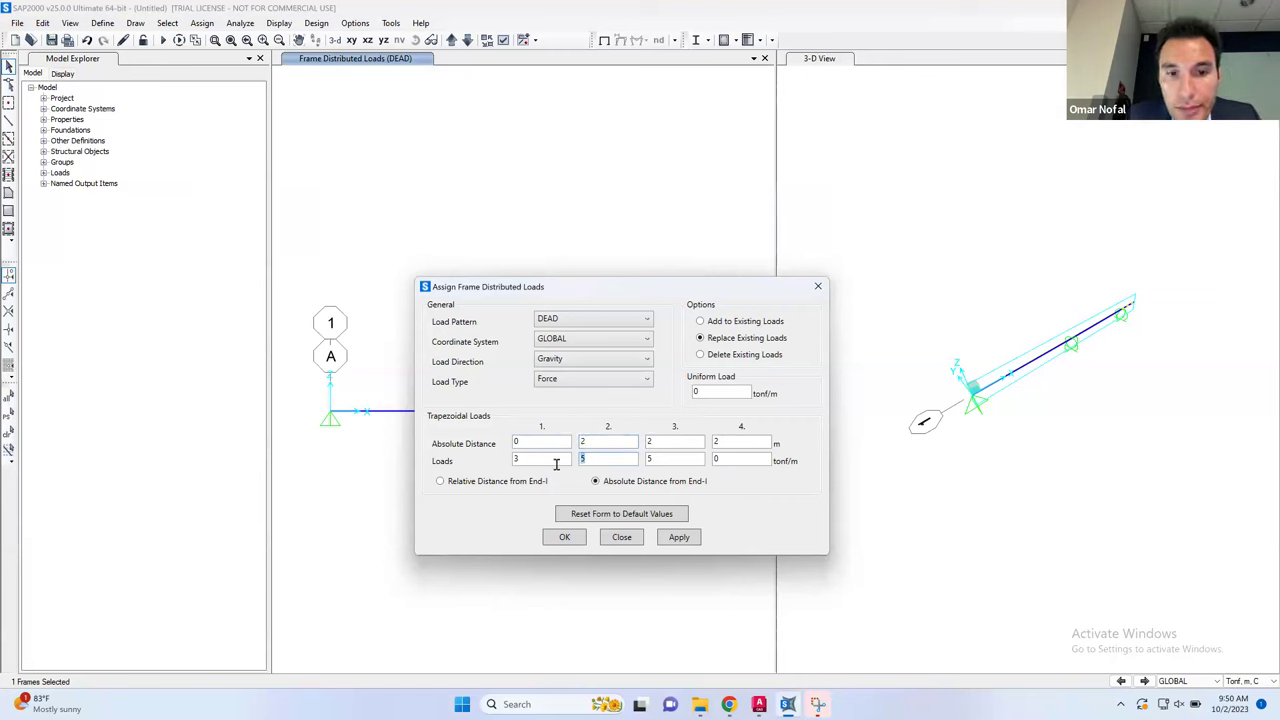
# Set the second and third trapezoidal load values of the overhang frame to 0 tonf/m
pyautogui.write('3')
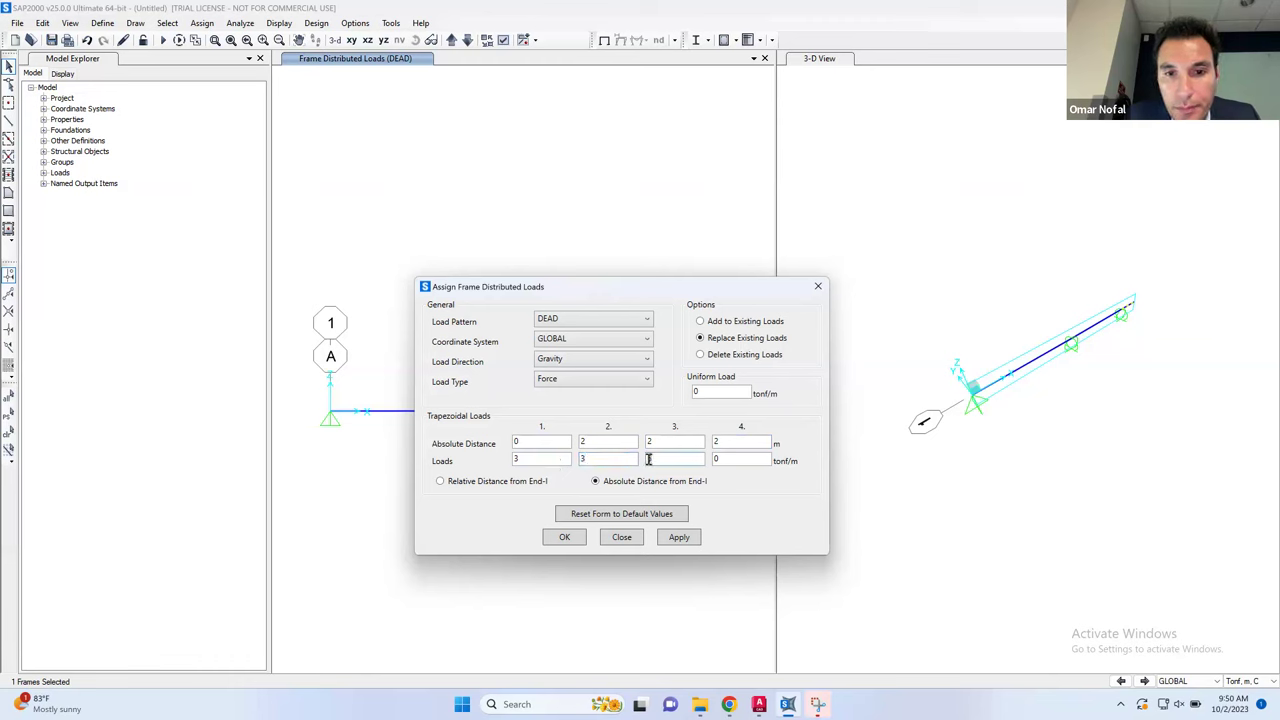
pyautogui.moveTo(657, 455); pyautogui.dragTo(585, 455)
pyautogui.doubleClick(579, 459)
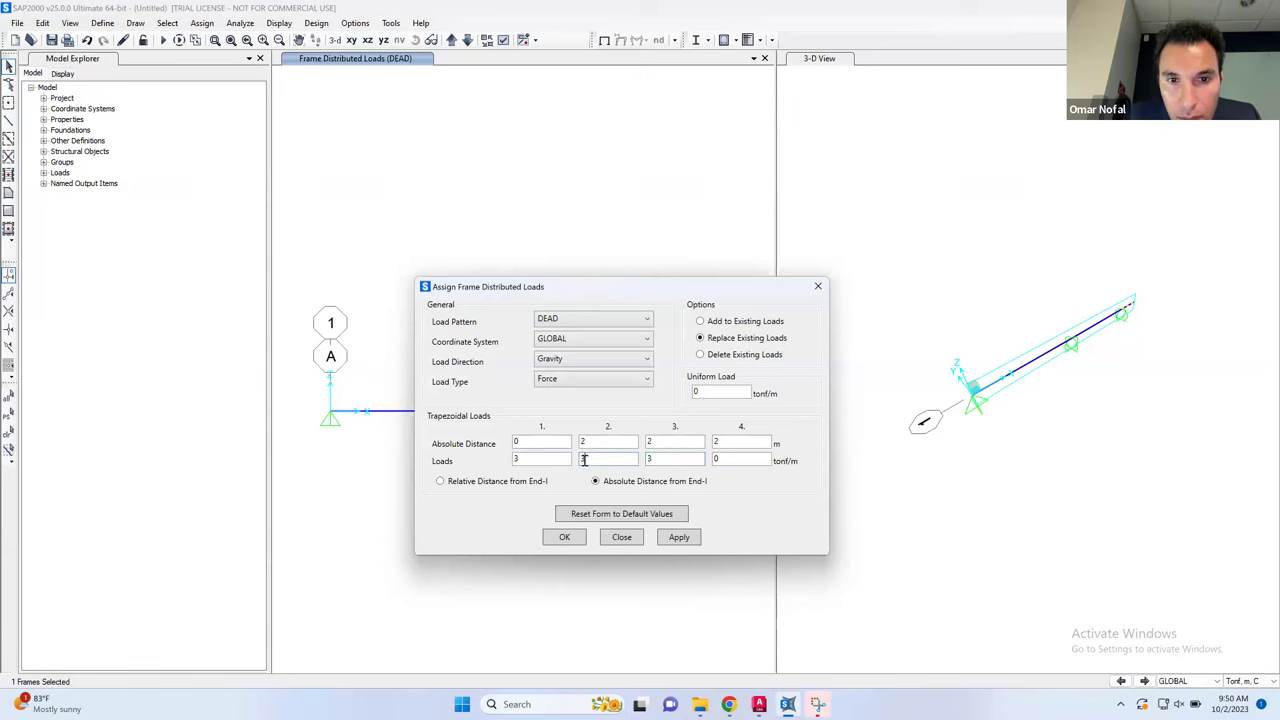
pyautogui.write('0')
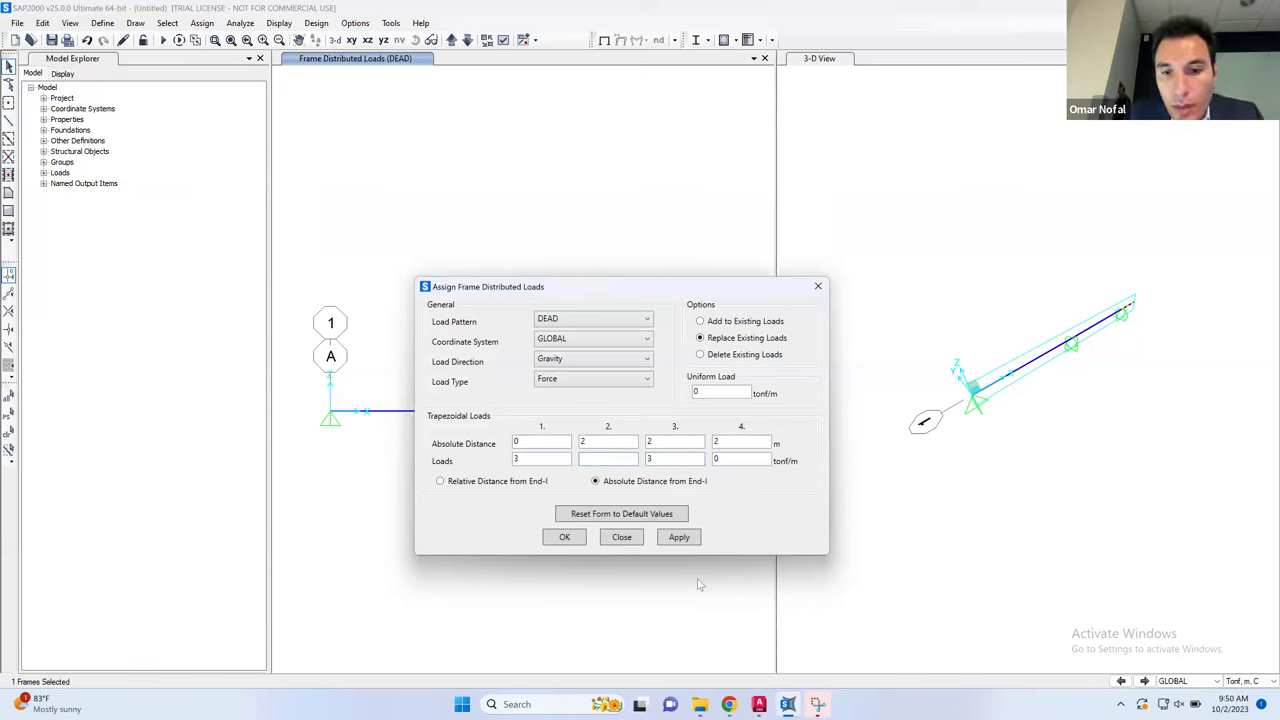
pyautogui.click(649, 459)
pyautogui.doubleClick(714, 459)
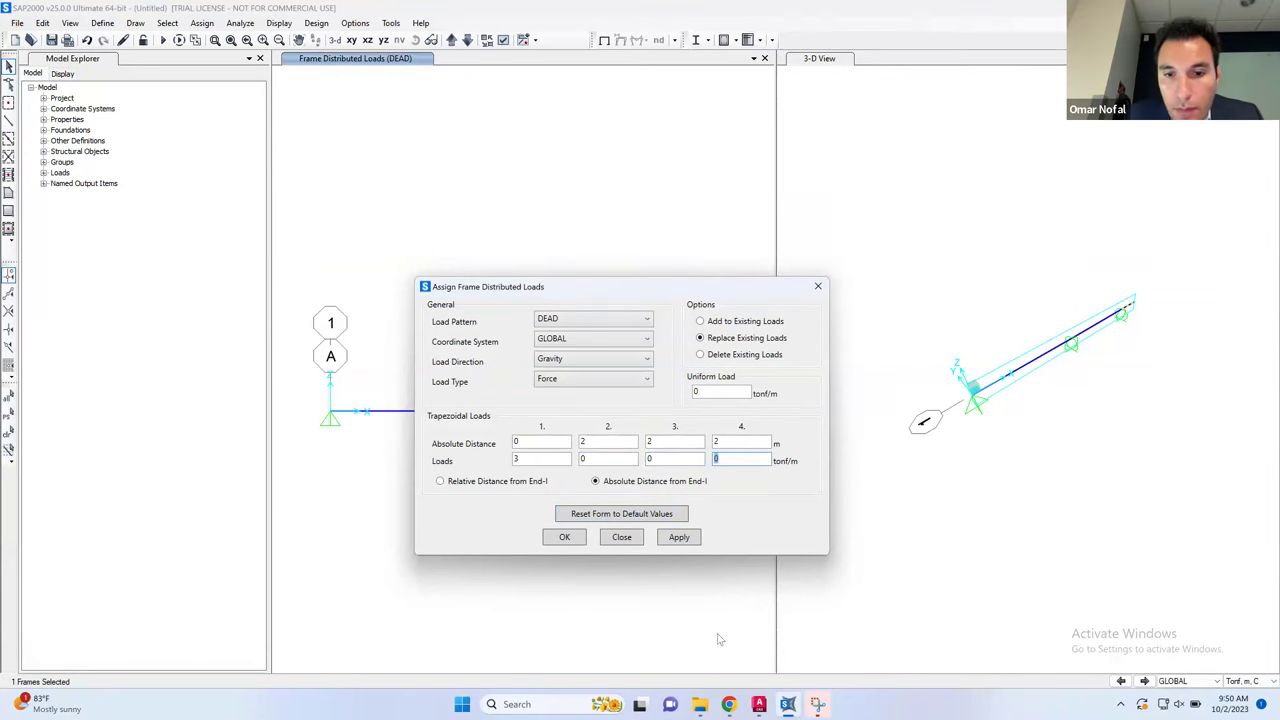
# Check the triangular load in the AutoCAD drawing and apply the DEAD distributed load to the frame between grids E and F
pyautogui.click(759, 704)
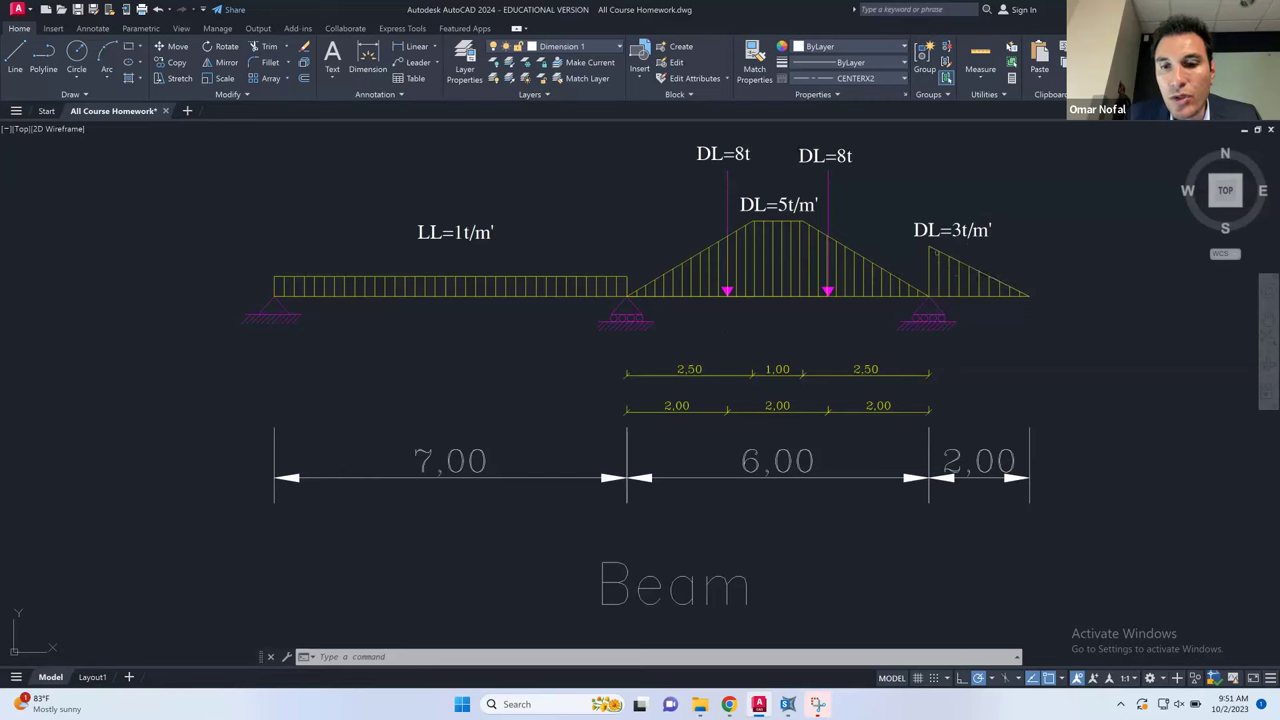
pyautogui.click(788, 704)
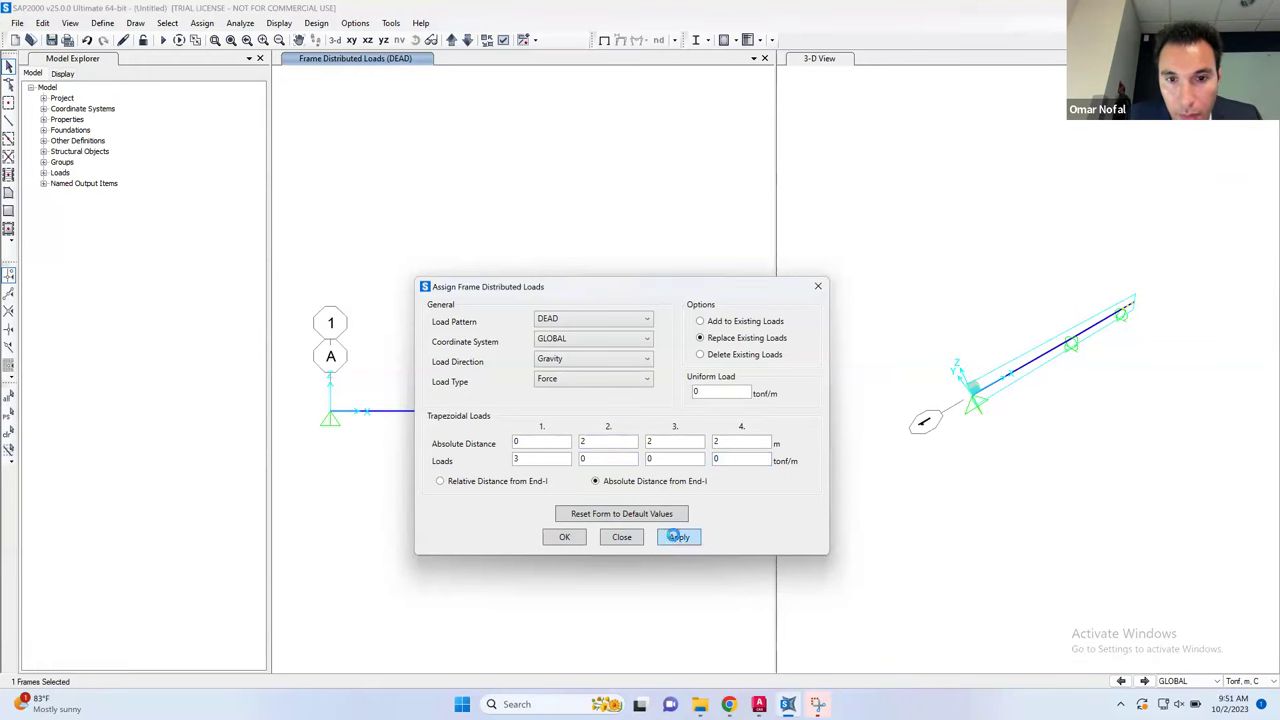
pyautogui.click(679, 537)
pyautogui.click(565, 538)
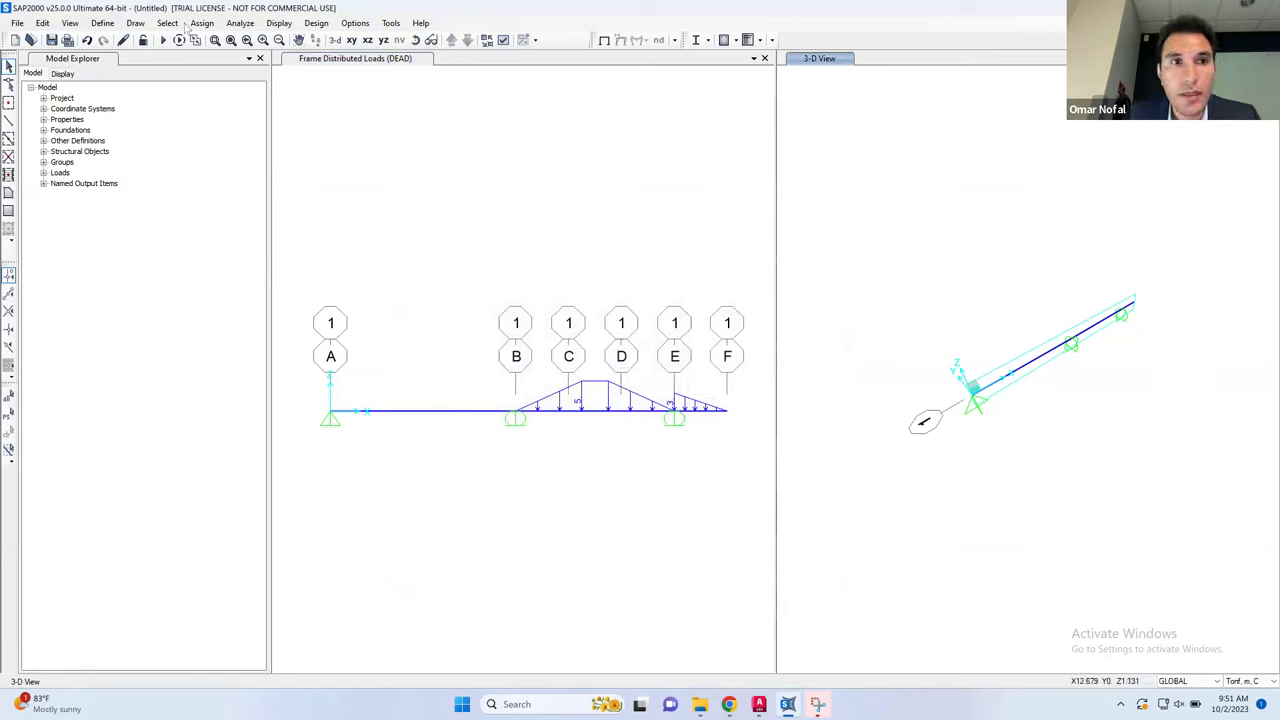
# Inspect the triangular load on the overhang between grids E and F up close, and return to viewing the whole beam
pyautogui.click(230, 40)
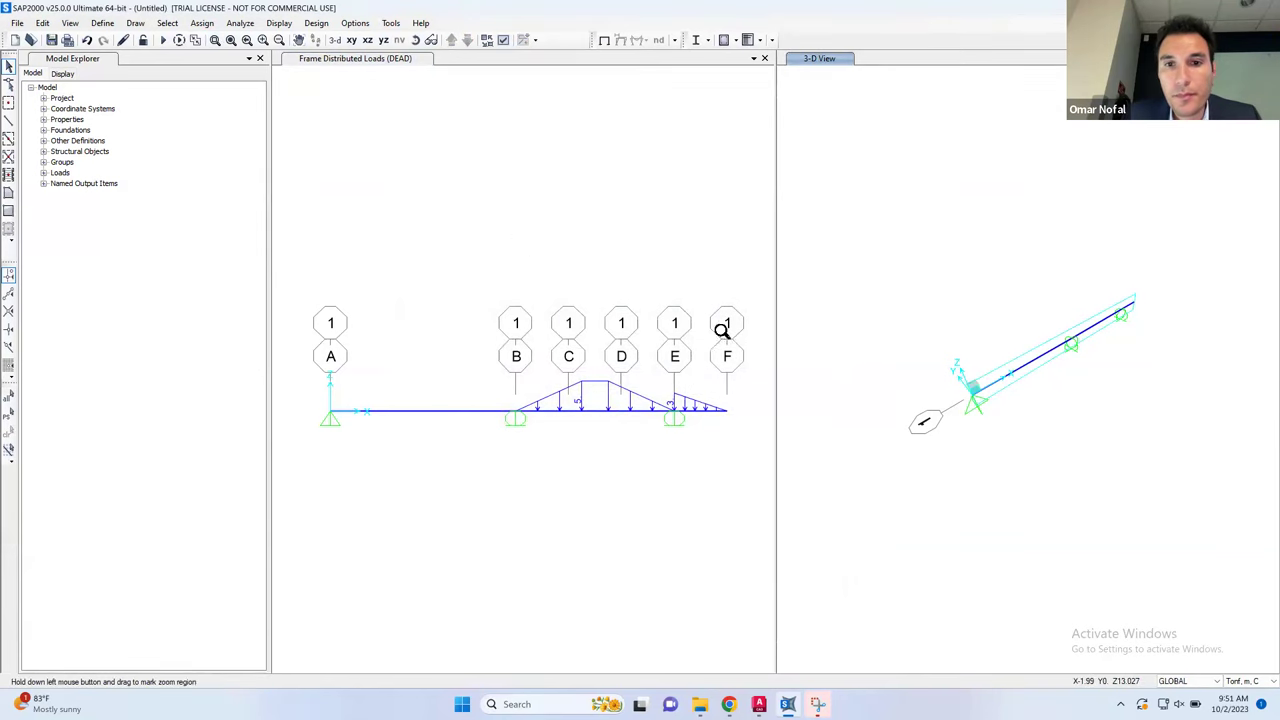
pyautogui.moveTo(730, 342); pyautogui.dragTo(644, 452)
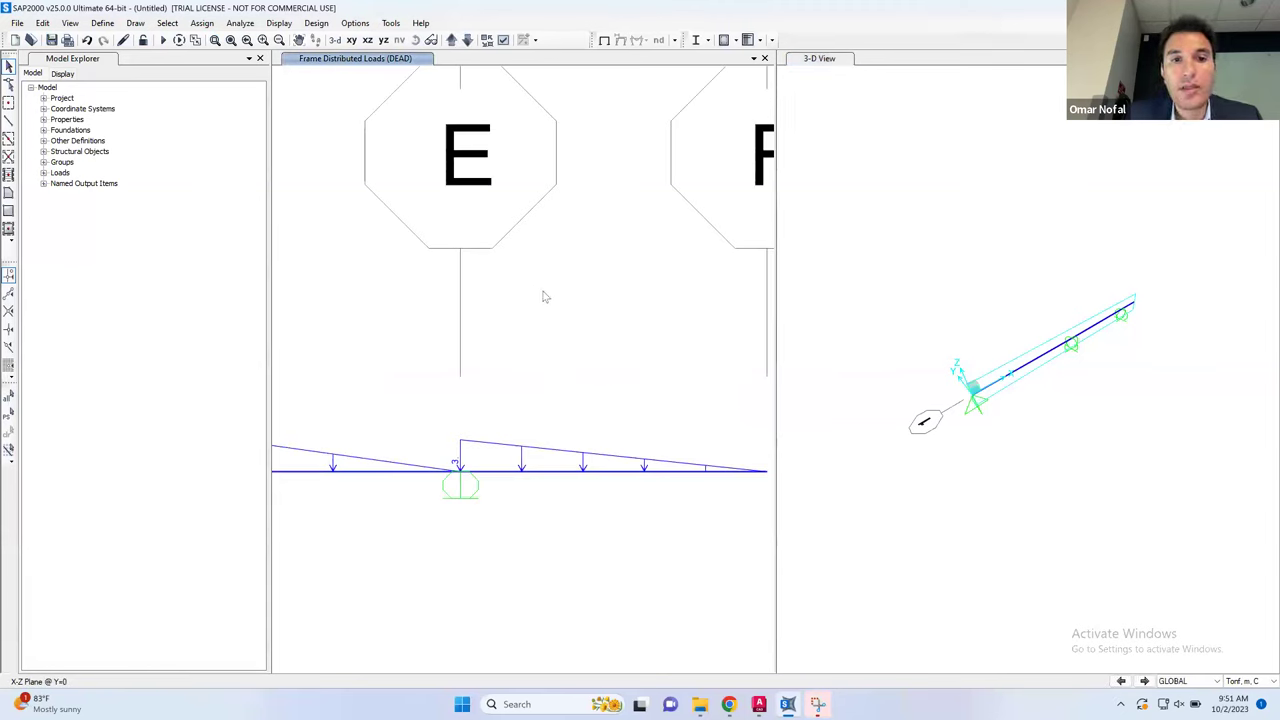
pyautogui.scroll(2, 545, 296)
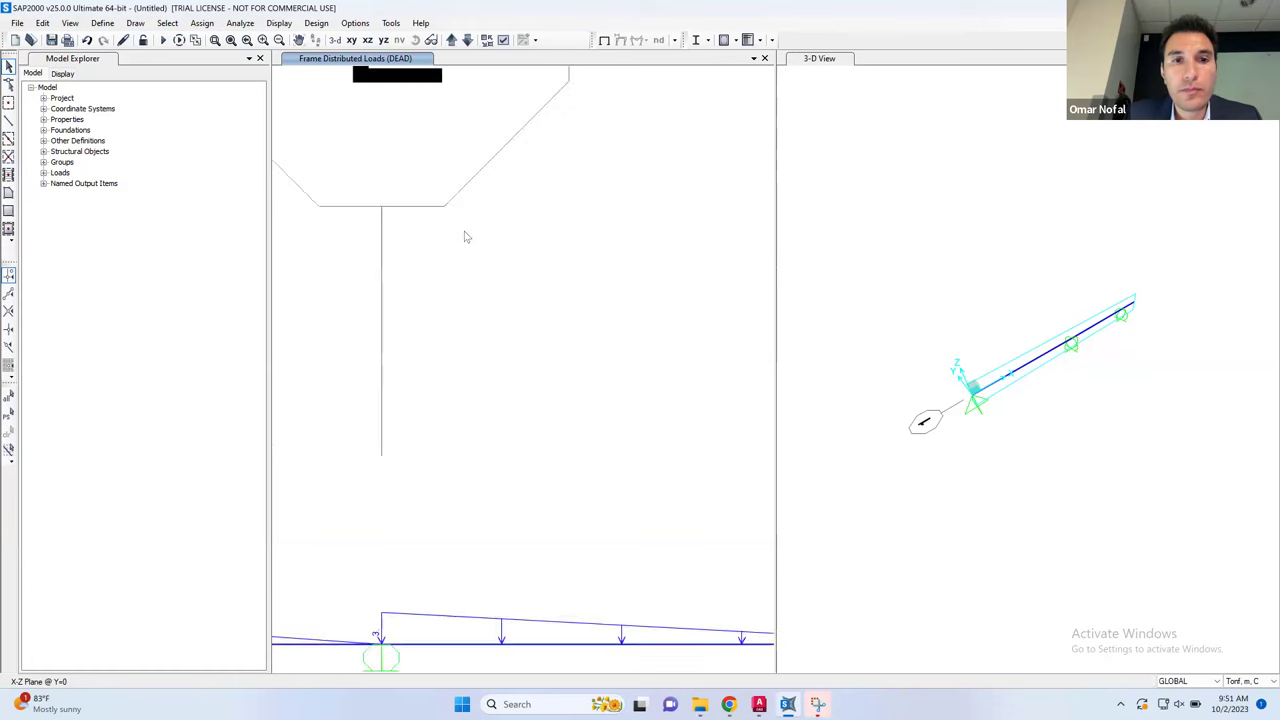
pyautogui.scroll(2, 485, 270)
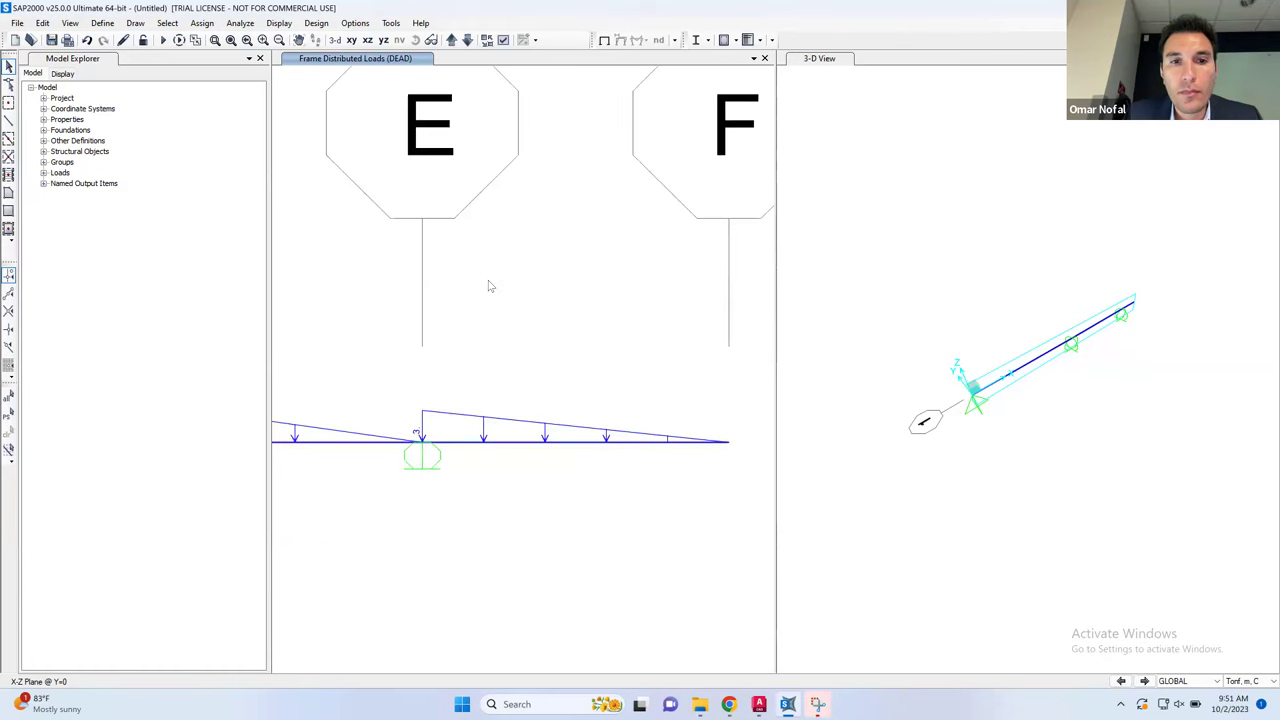
pyautogui.scroll(-3, 489, 286)
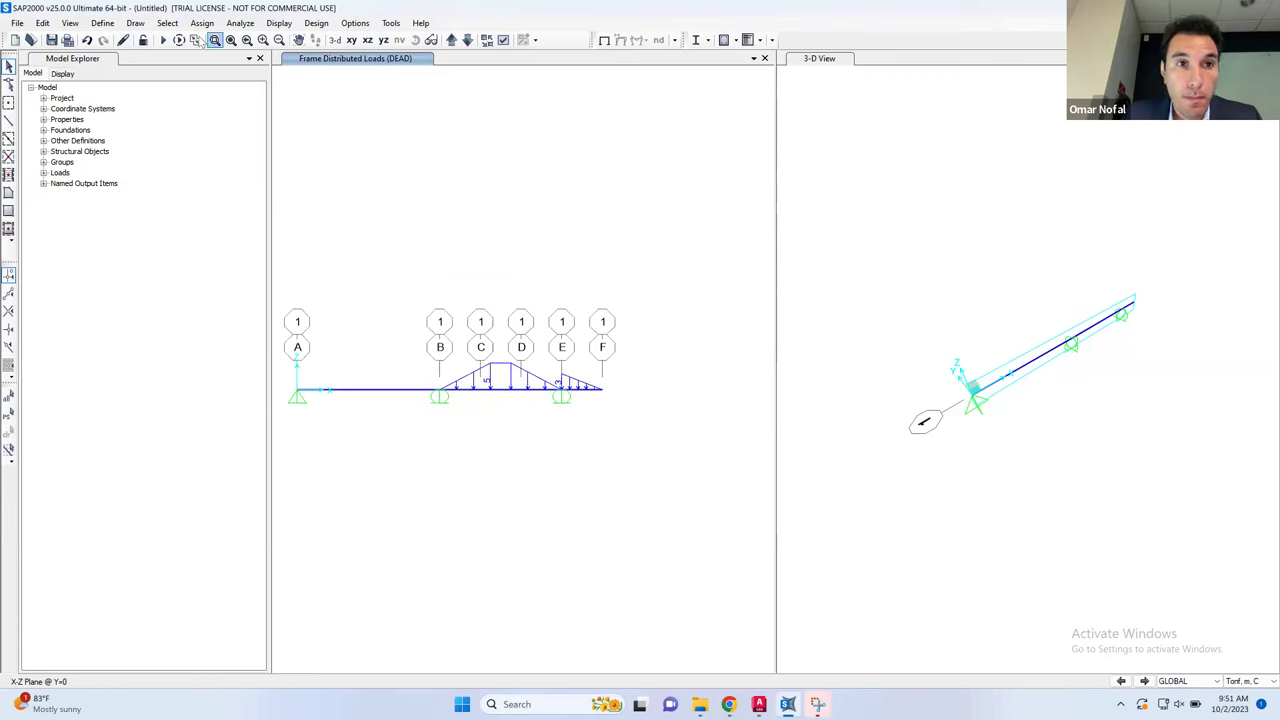
pyautogui.click(214, 40)
pyautogui.moveTo(613, 310); pyautogui.dragTo(292, 437)
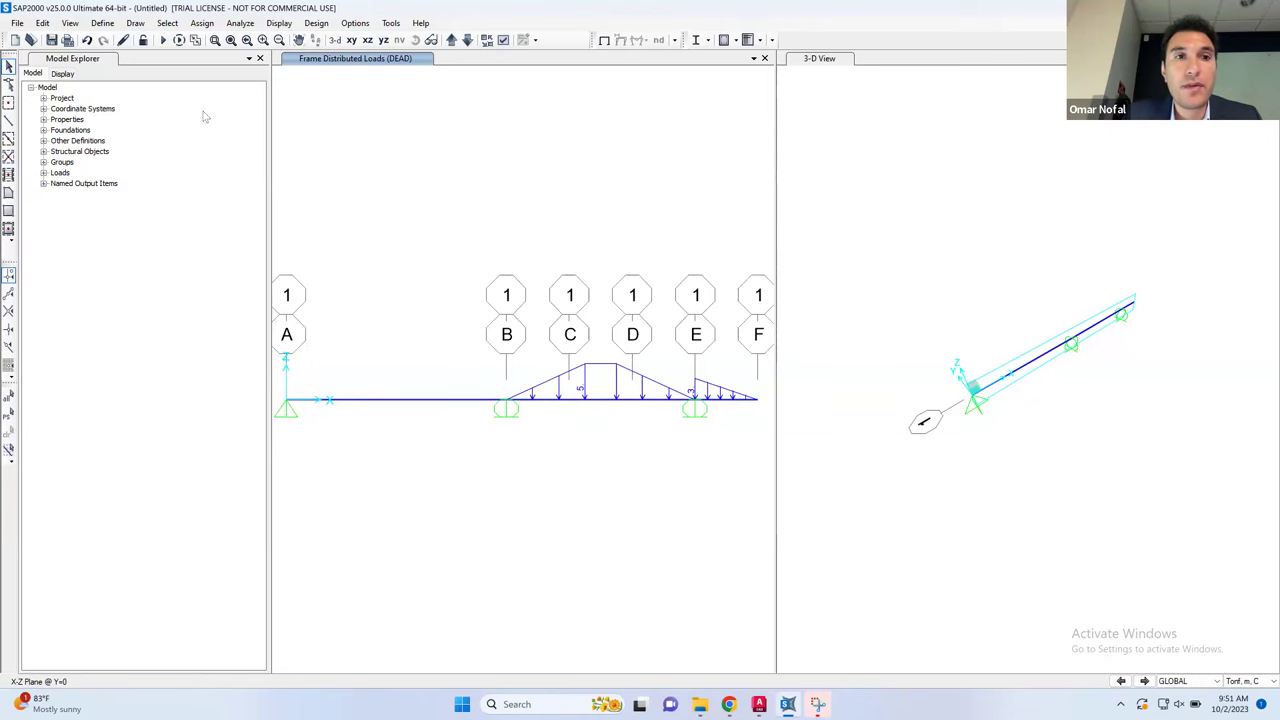
# Check the positions and values of the two dead point loads in the AutoCAD drawing and return to SAP2000
pyautogui.click(103, 23)
pyautogui.moveTo(164, 377)
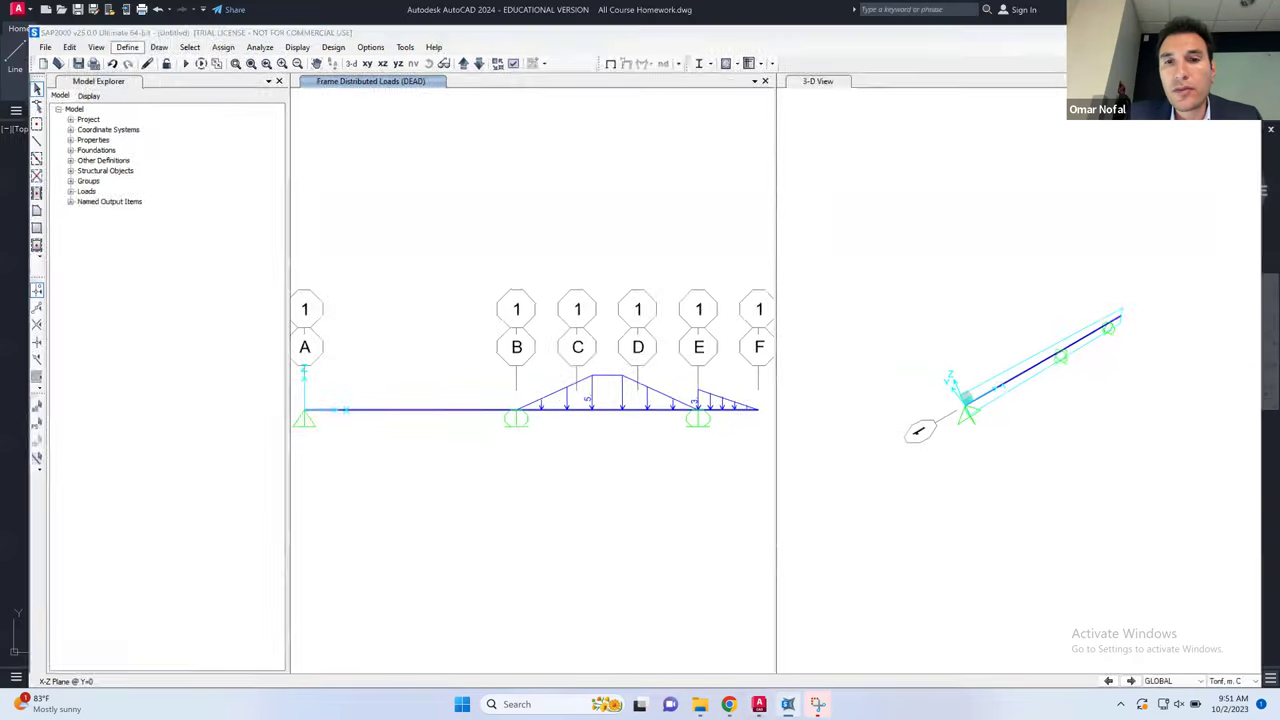
pyautogui.hotkey('alt', 'Tab')
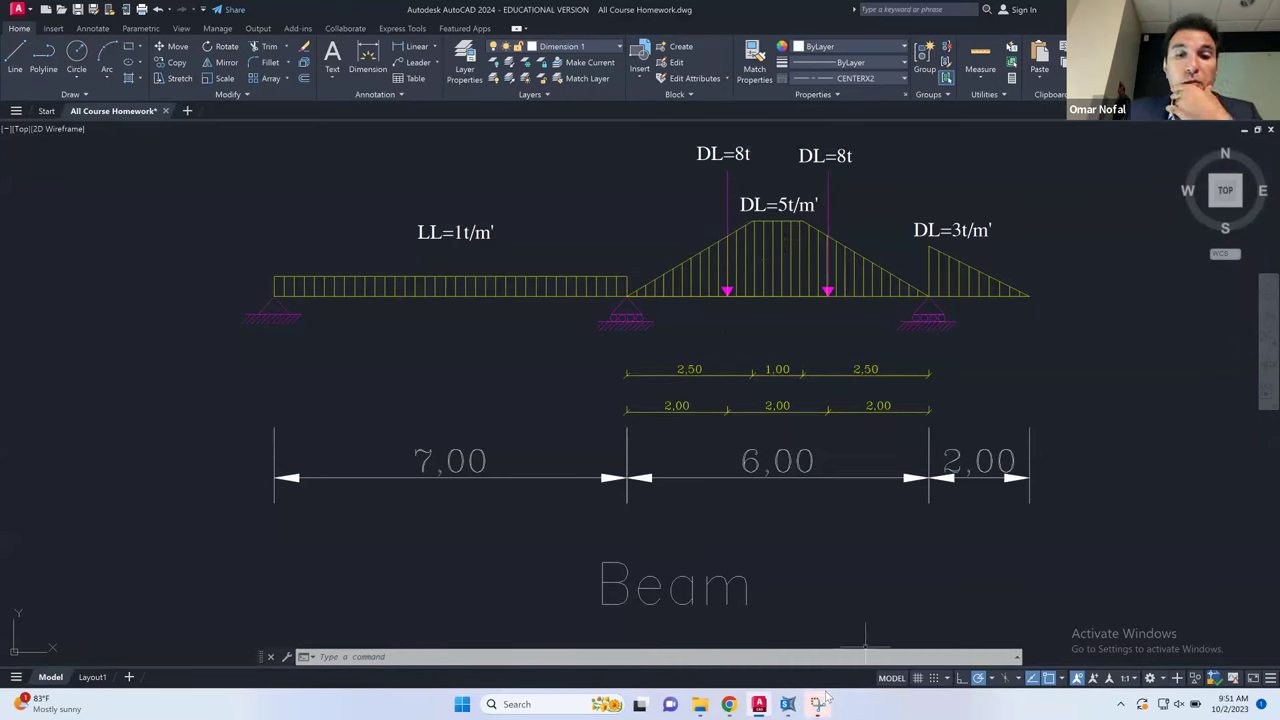
pyautogui.moveTo(788, 704)
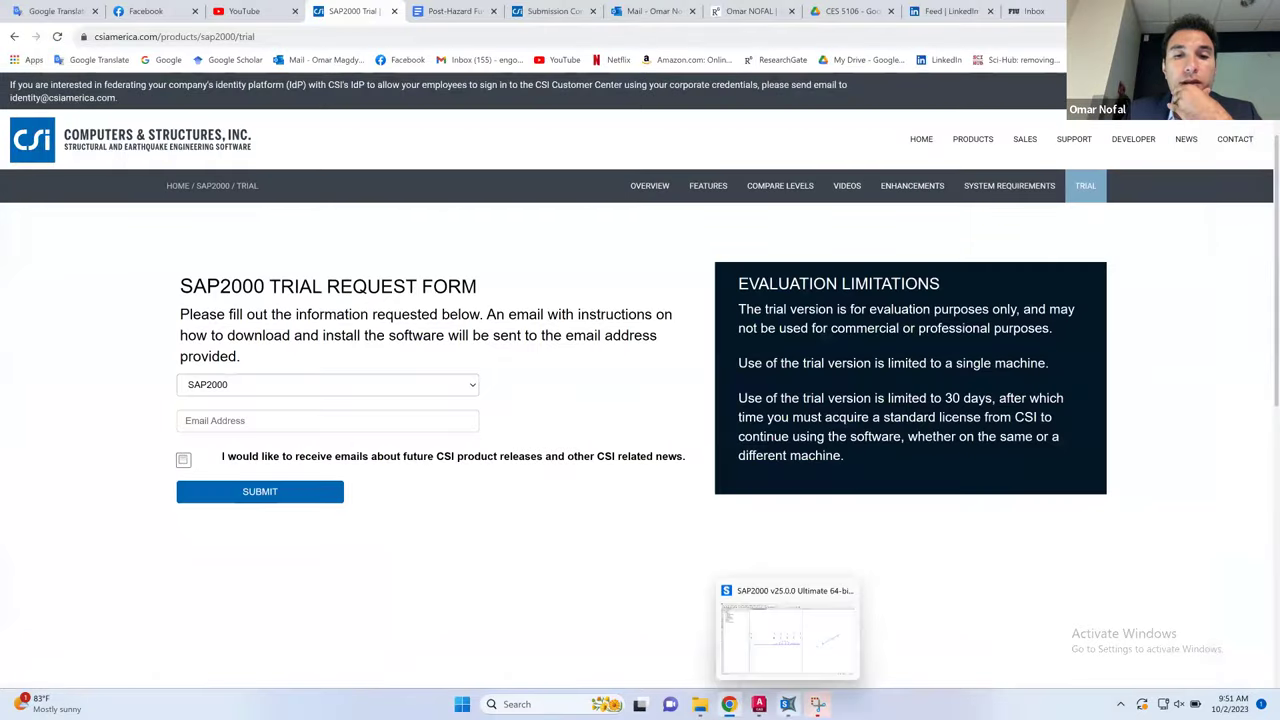
pyautogui.click(787, 625)
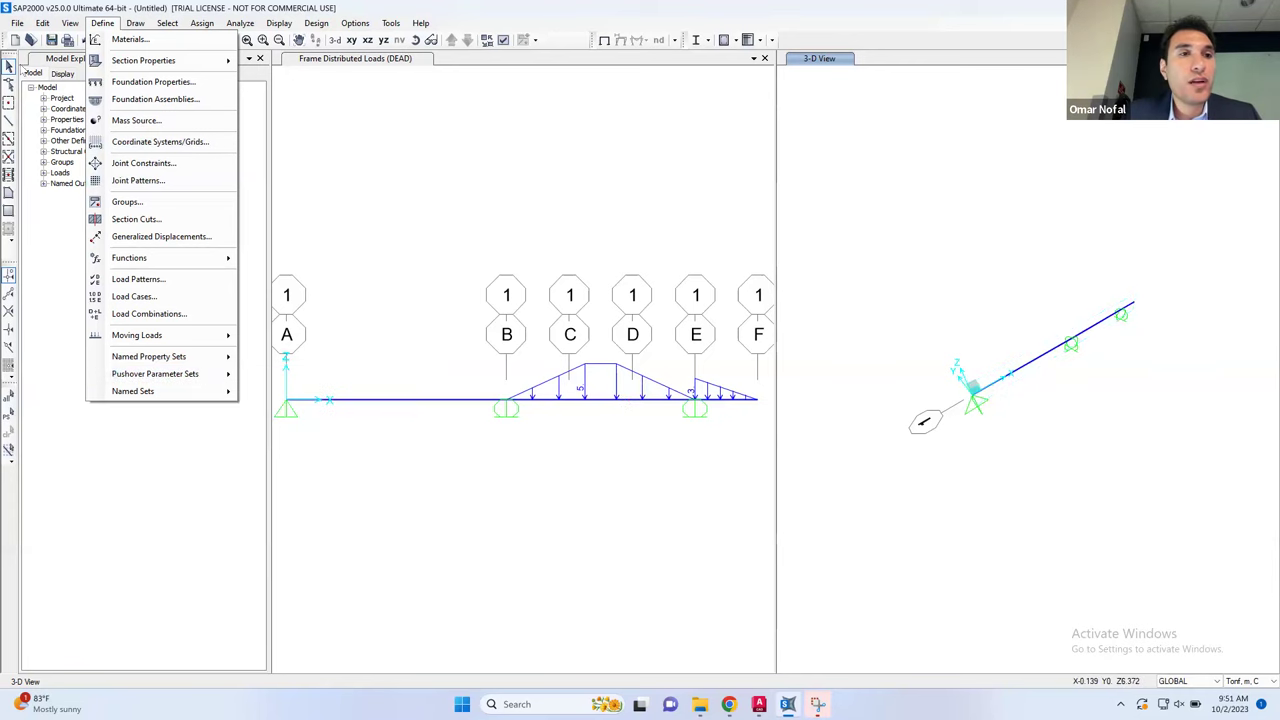
# Draw special joints on the beam at grids C and D
pyautogui.click(9, 102)
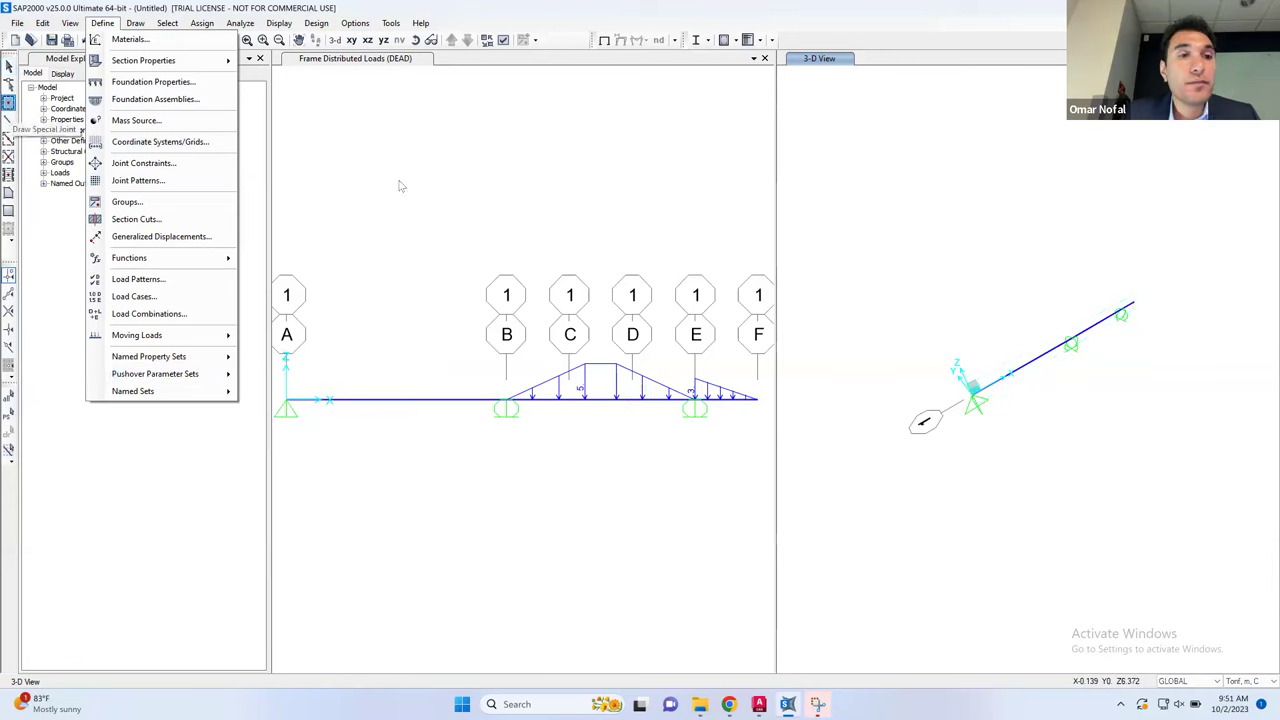
pyautogui.click(570, 401)
pyautogui.click(632, 401)
pyautogui.press('Escape')
# Assign DEAD joint forces of -8 tonf along Global Z to the joints at grids C and D, replacing existing loads
pyautogui.moveTo(557, 414); pyautogui.dragTo(644, 390)
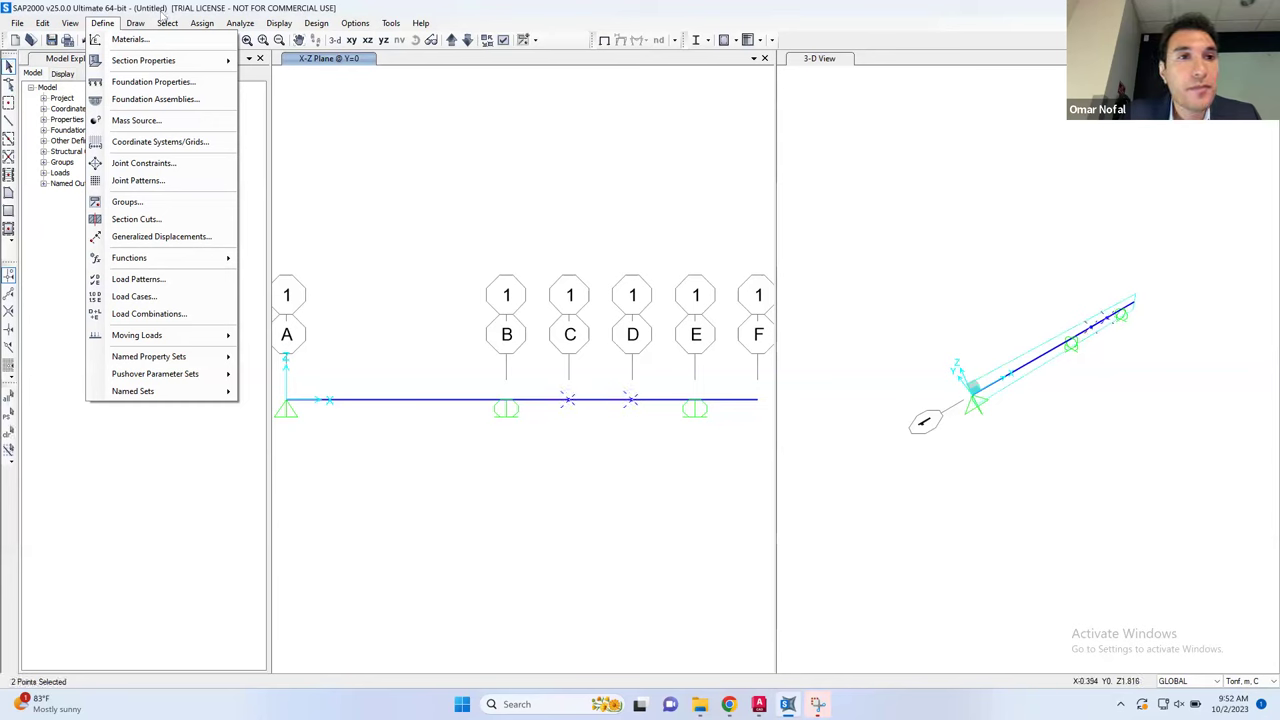
pyautogui.click(157, 23)
pyautogui.click(203, 23)
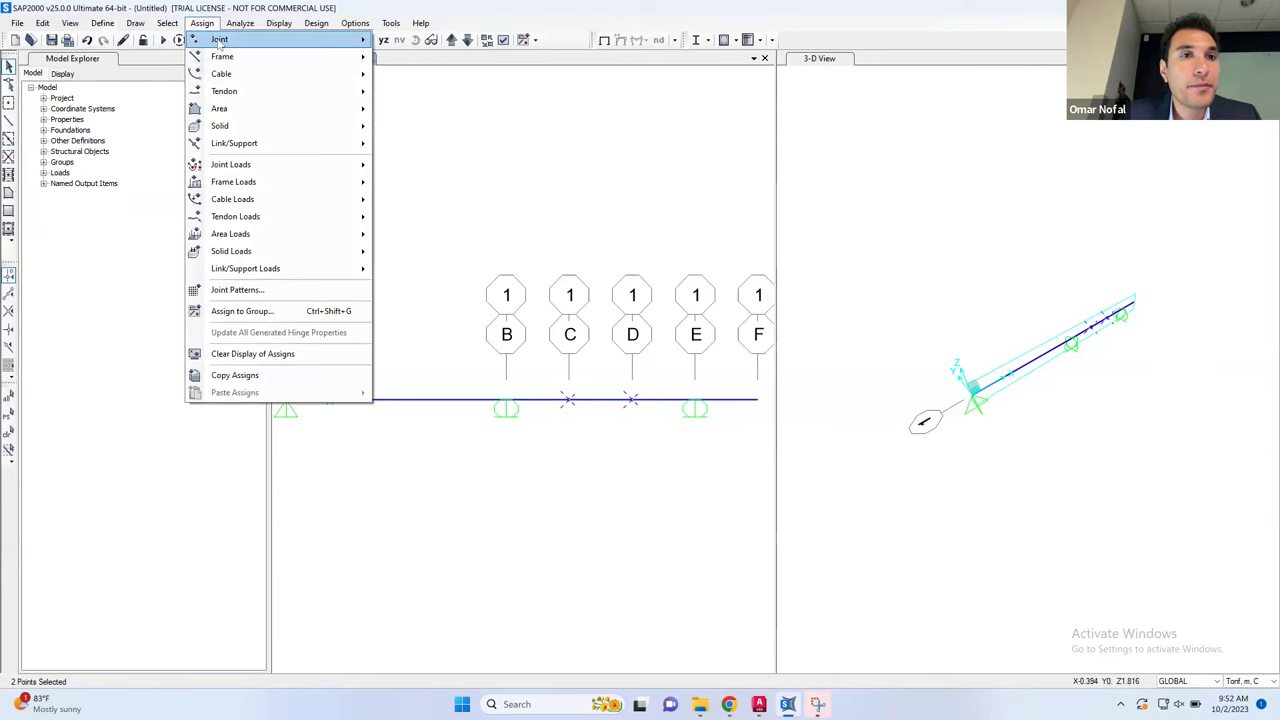
pyautogui.moveTo(300, 165)
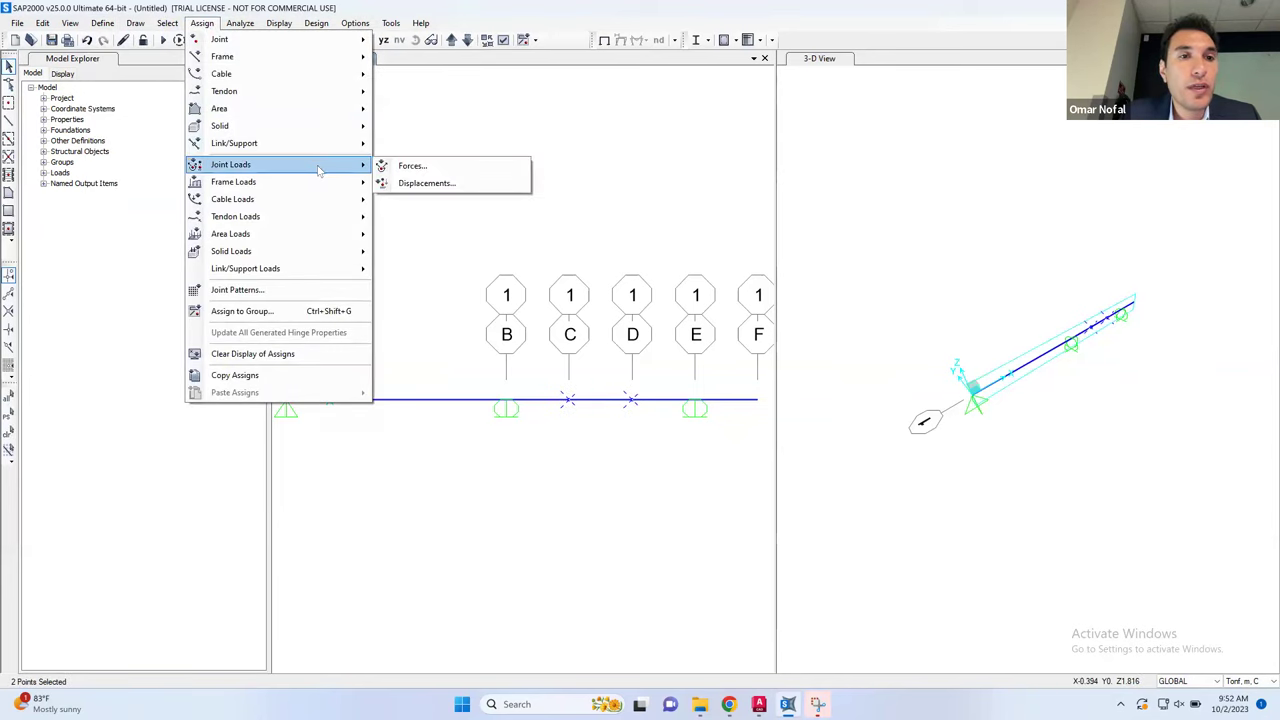
pyautogui.click(411, 165)
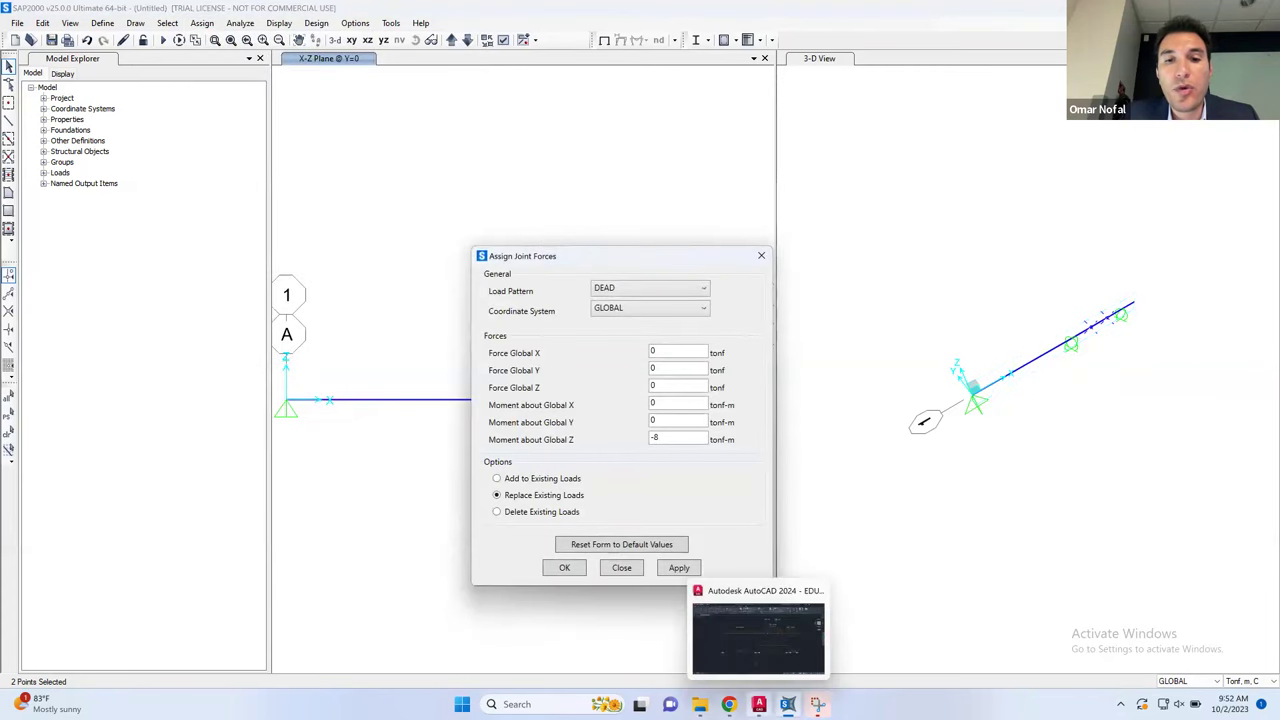
pyautogui.click(759, 704)
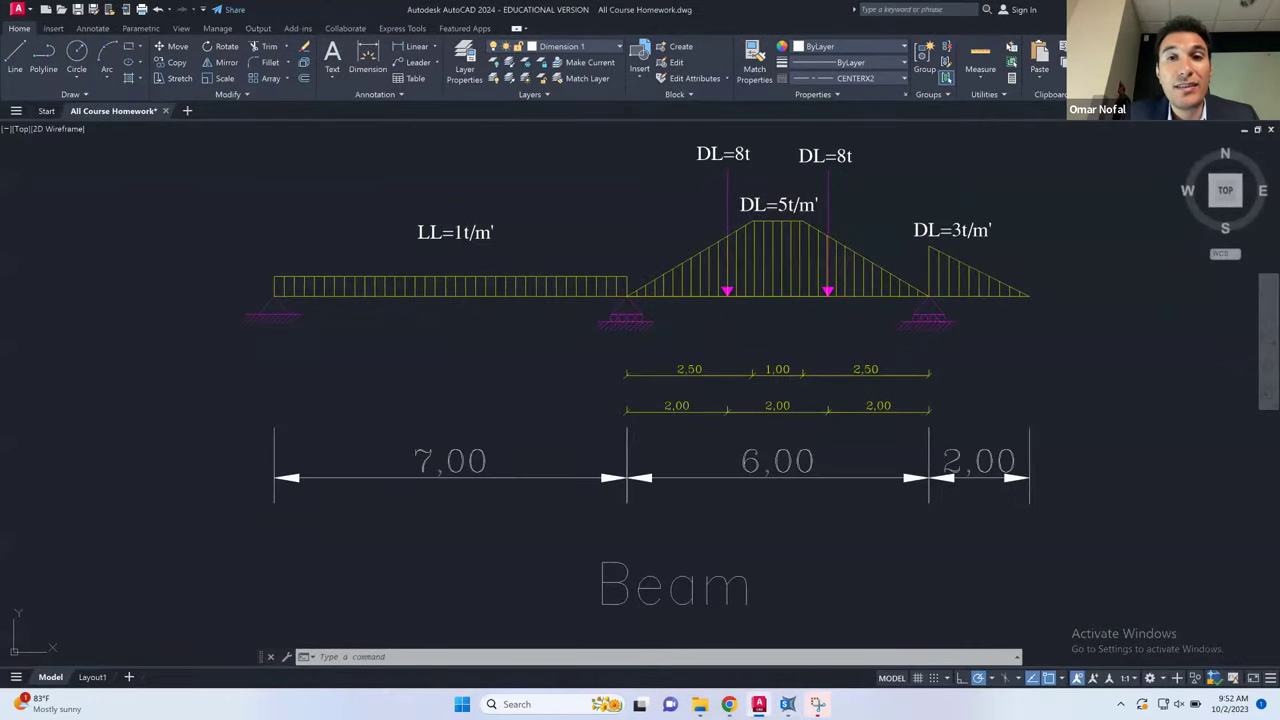
pyautogui.hotkey('alt', 'Tab')
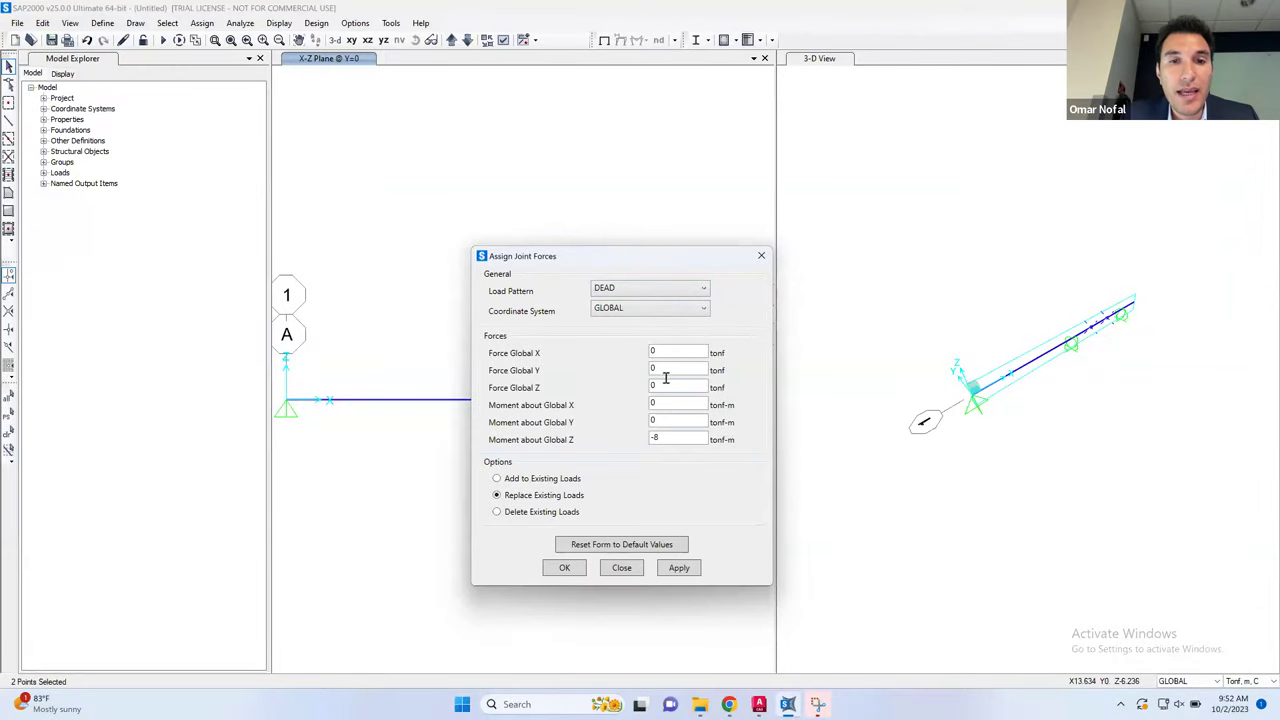
pyautogui.doubleClick(665, 433)
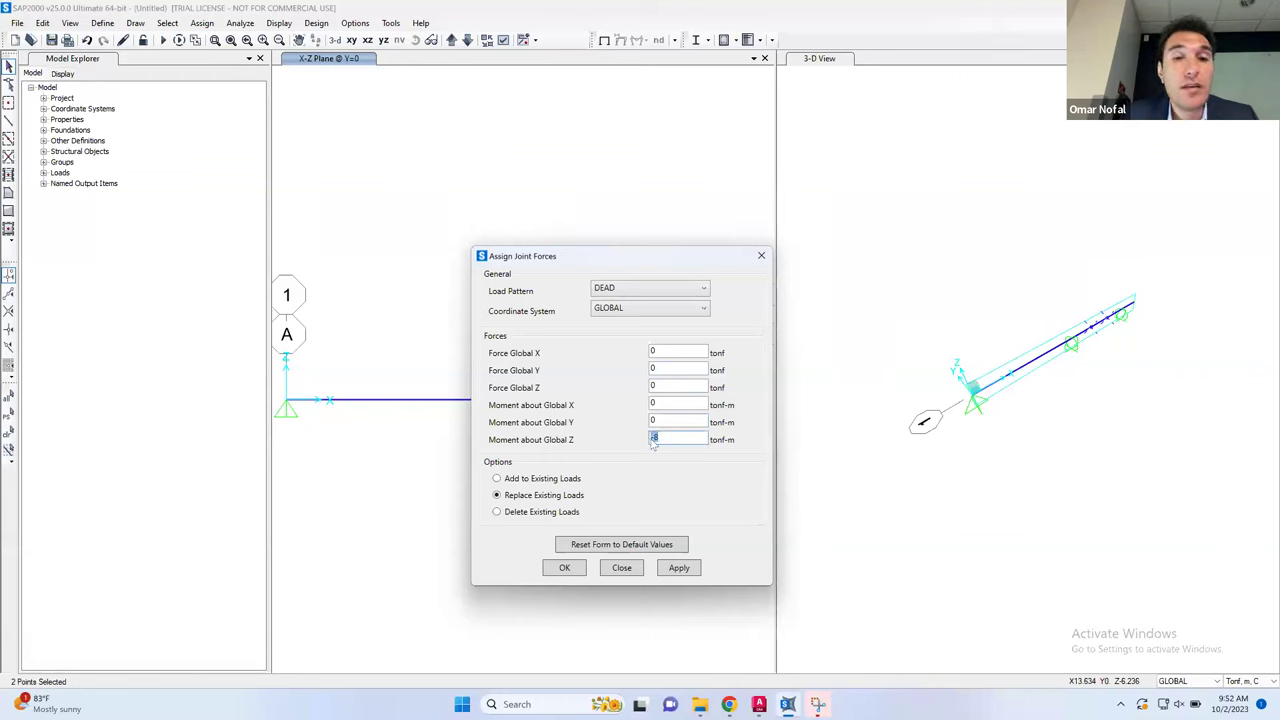
pyautogui.click(575, 569)
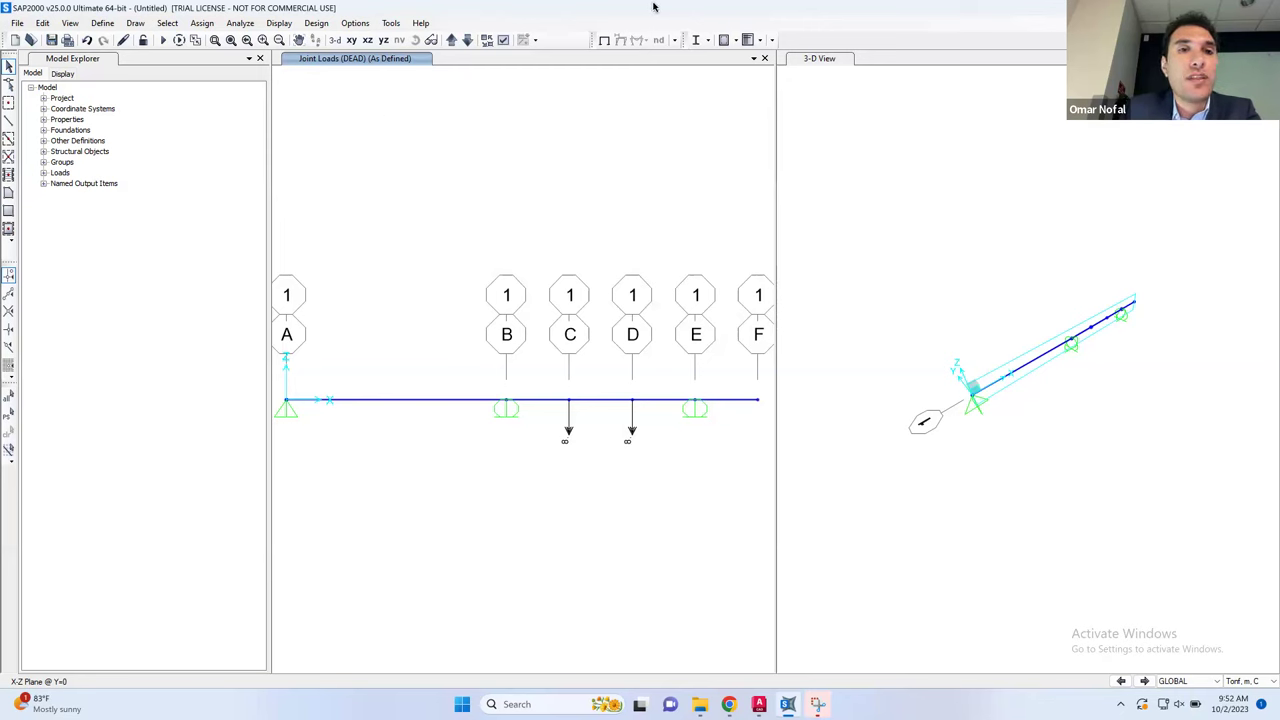
# Create the analysis model and display the DEAD span loading on its frame elements, including joint loads and values
pyautogui.click(290, 24)
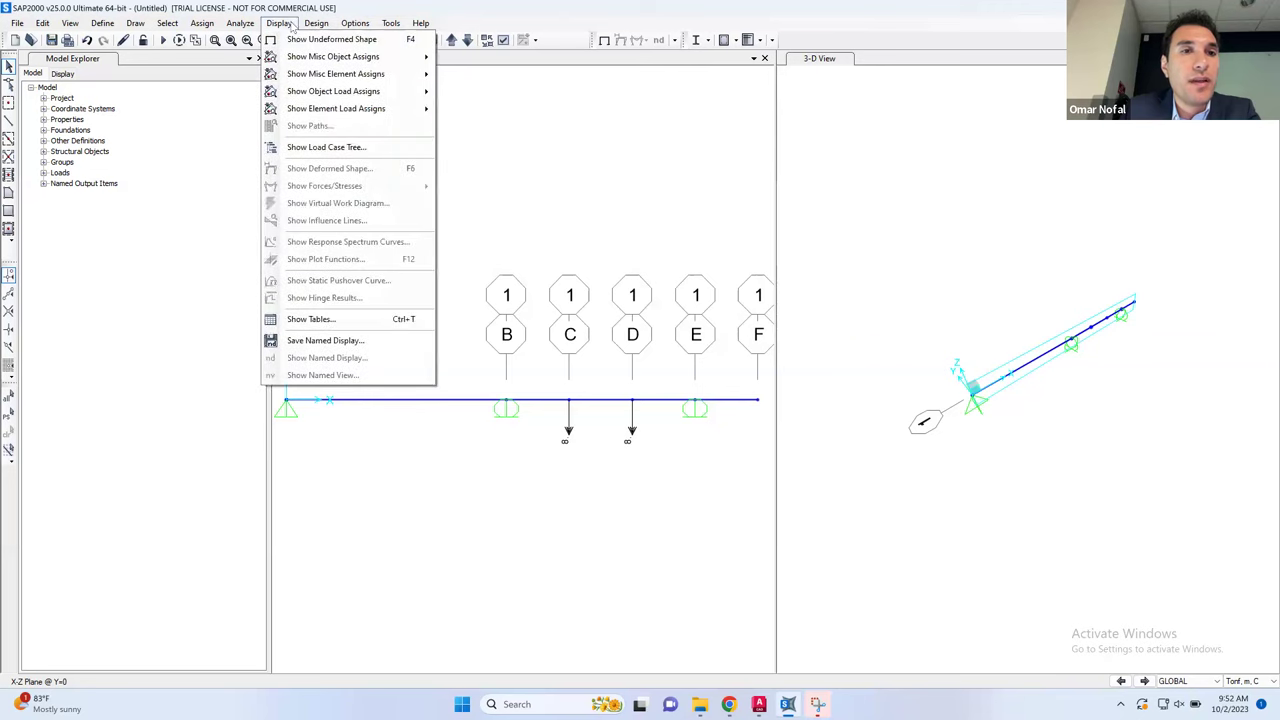
pyautogui.moveTo(381, 110)
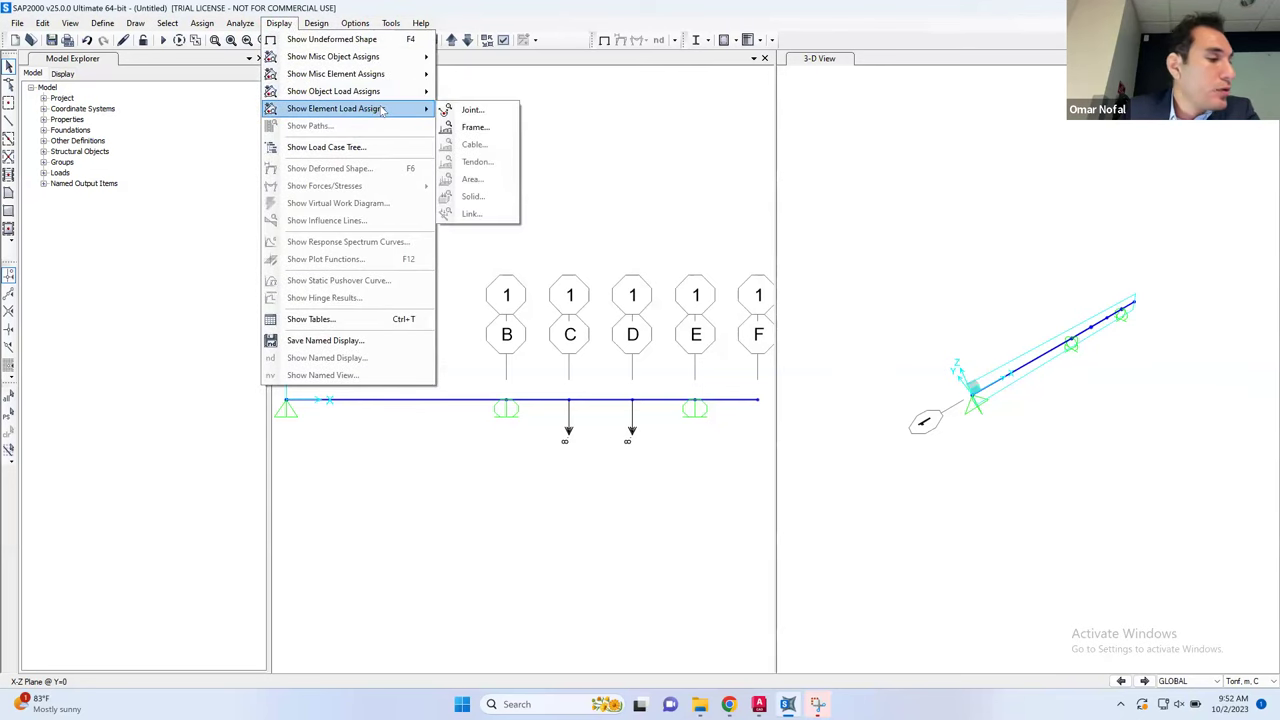
pyautogui.click(477, 129)
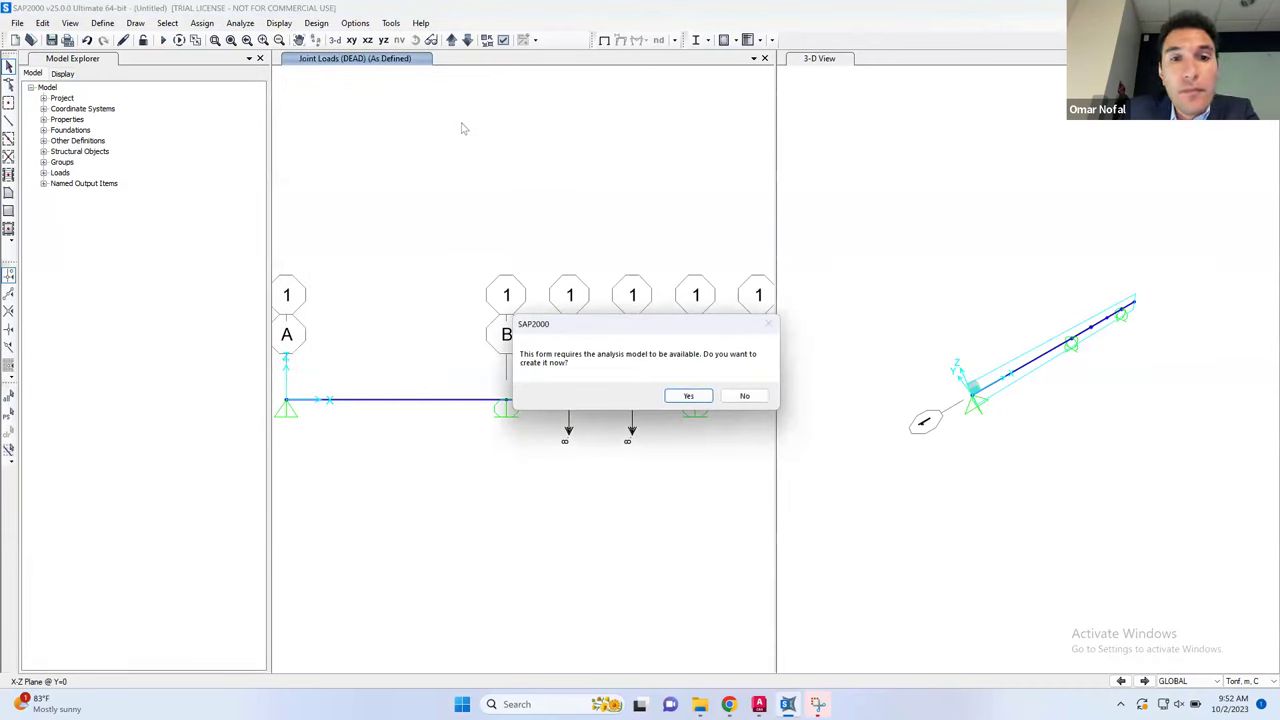
pyautogui.click(669, 394)
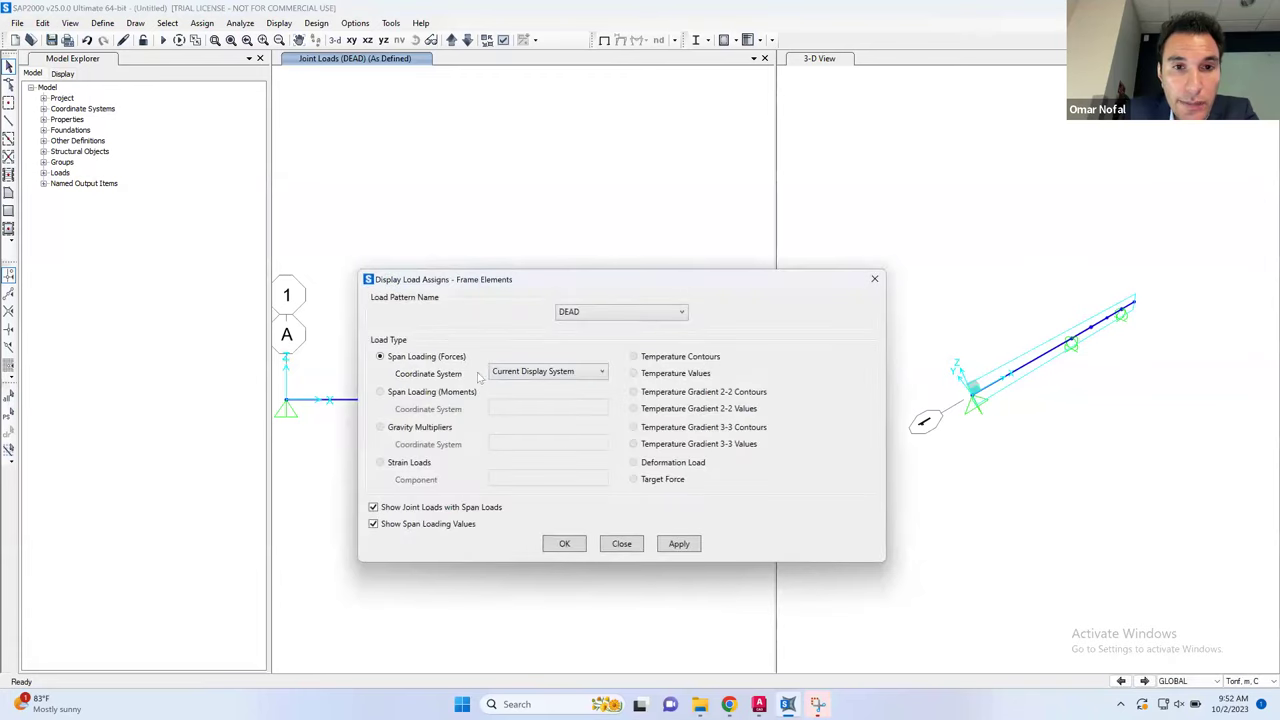
pyautogui.click(680, 545)
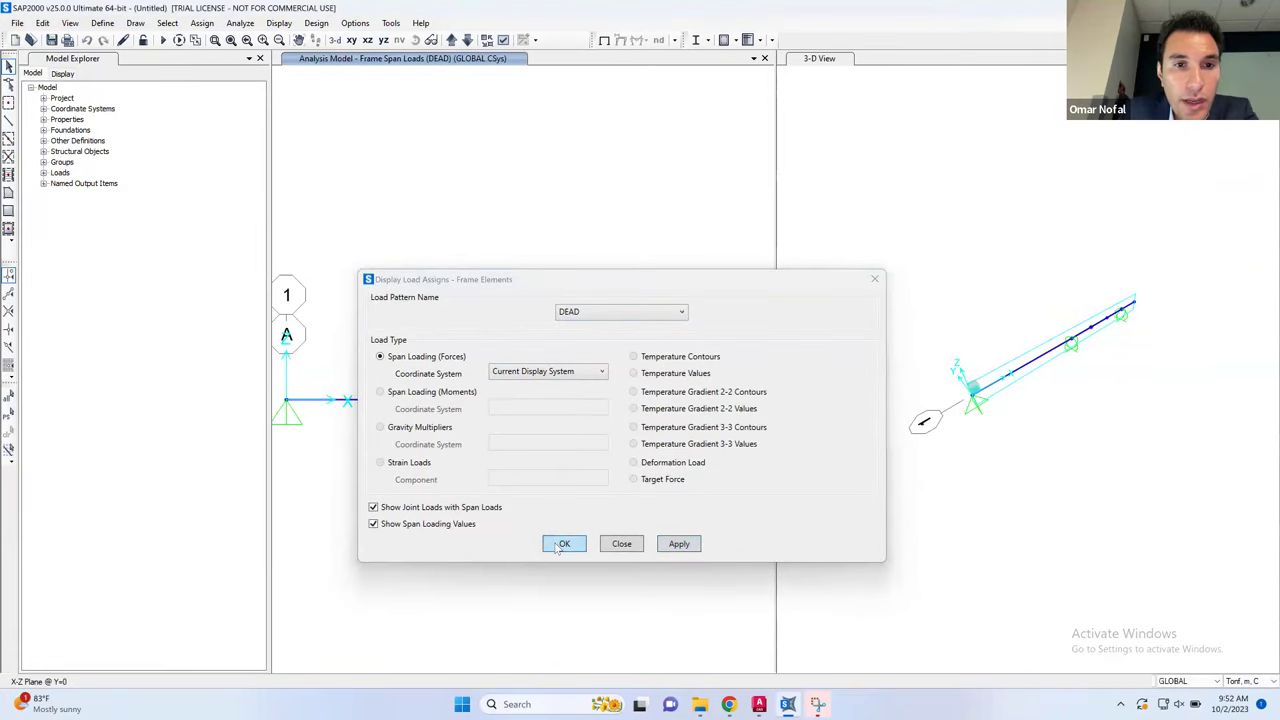
pyautogui.click(563, 544)
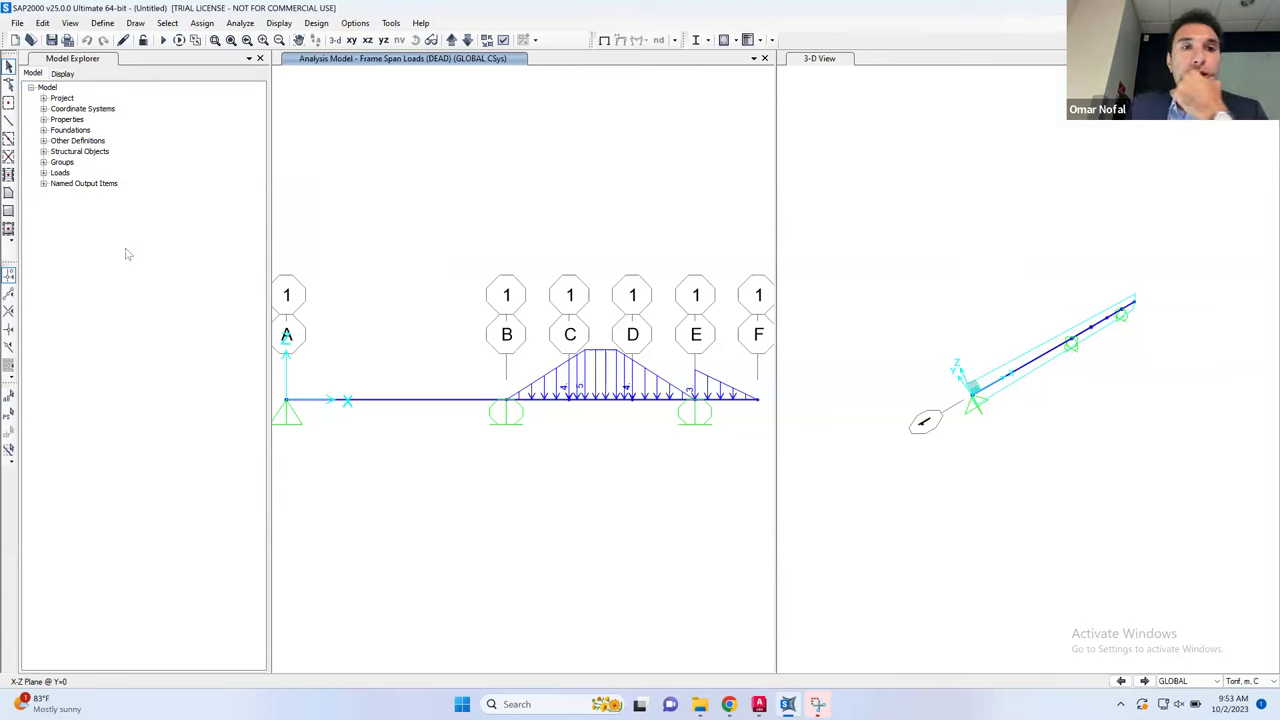
# Create the Linear Add load combination COMB1 with the DEAD case at a scale factor of 1.2
pyautogui.click(104, 24)
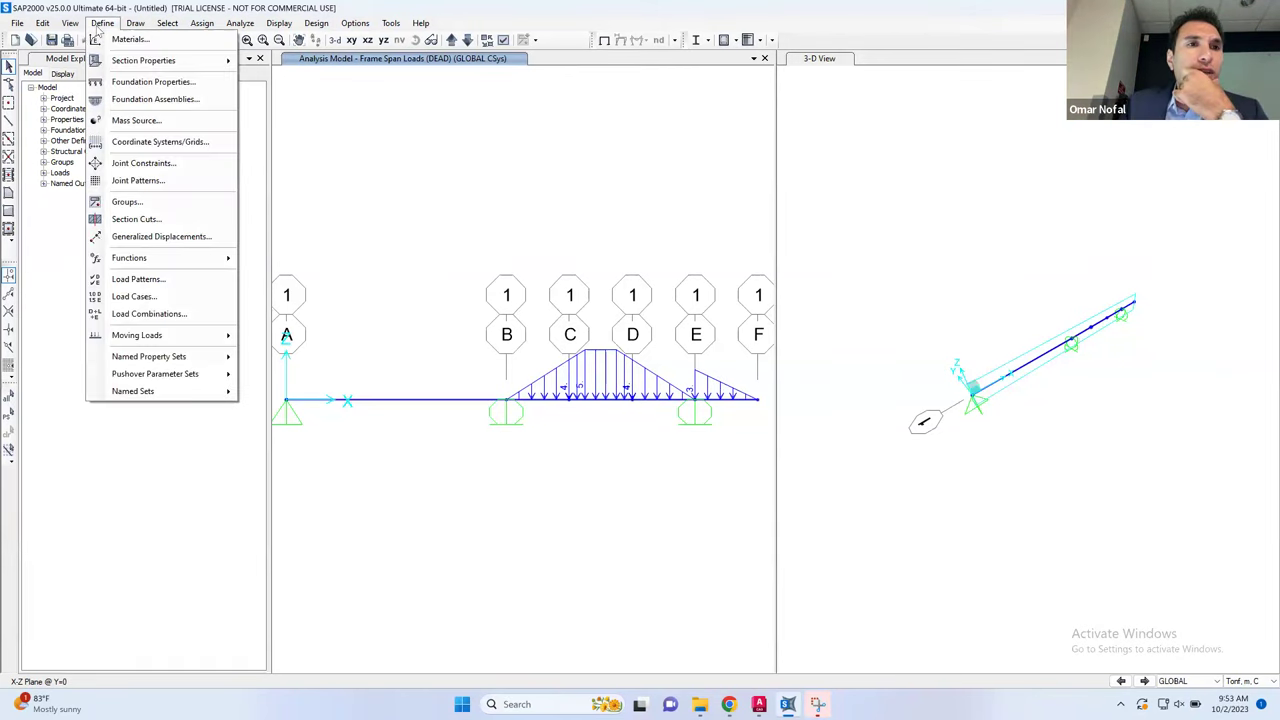
pyautogui.click(150, 314)
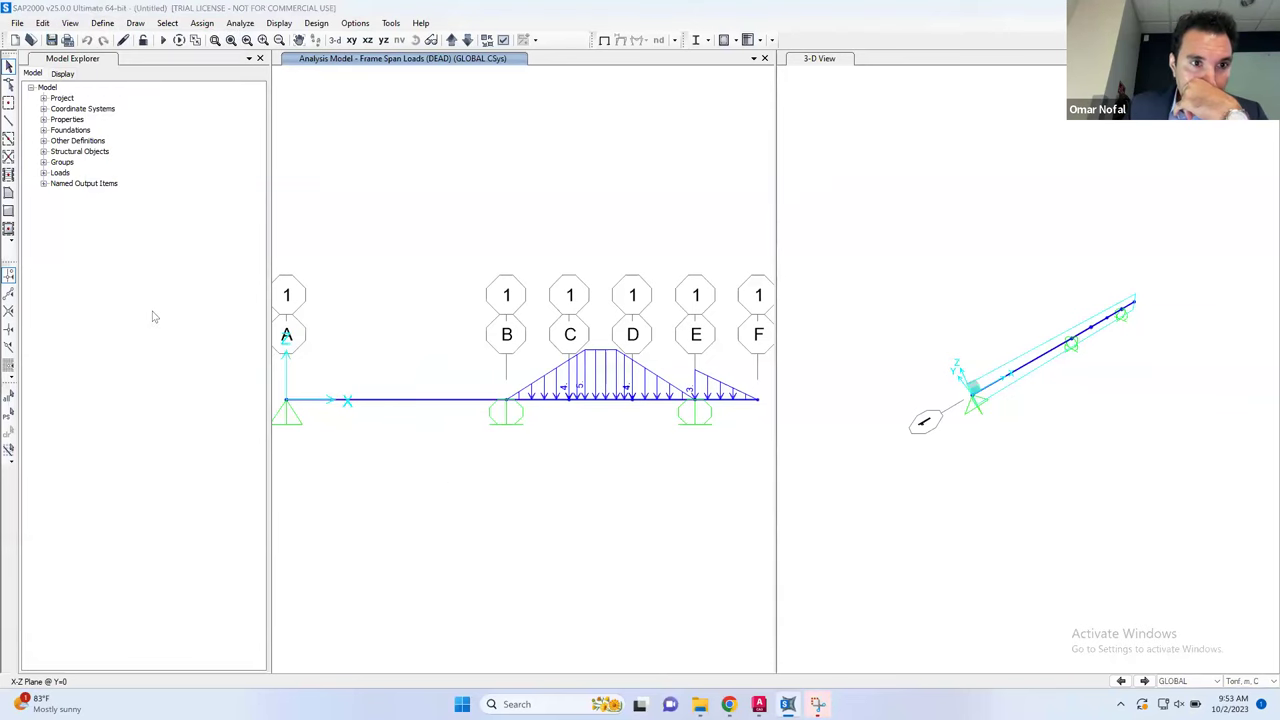
pyautogui.click(699, 289)
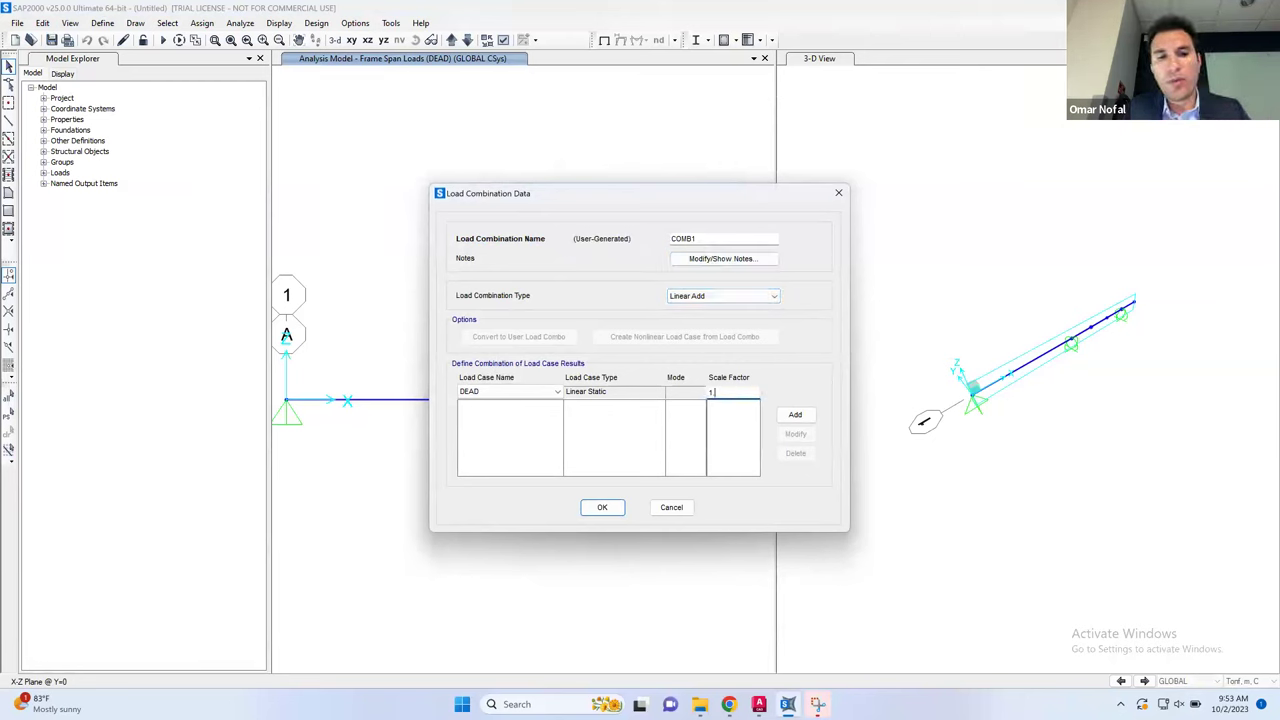
pyautogui.click(796, 414)
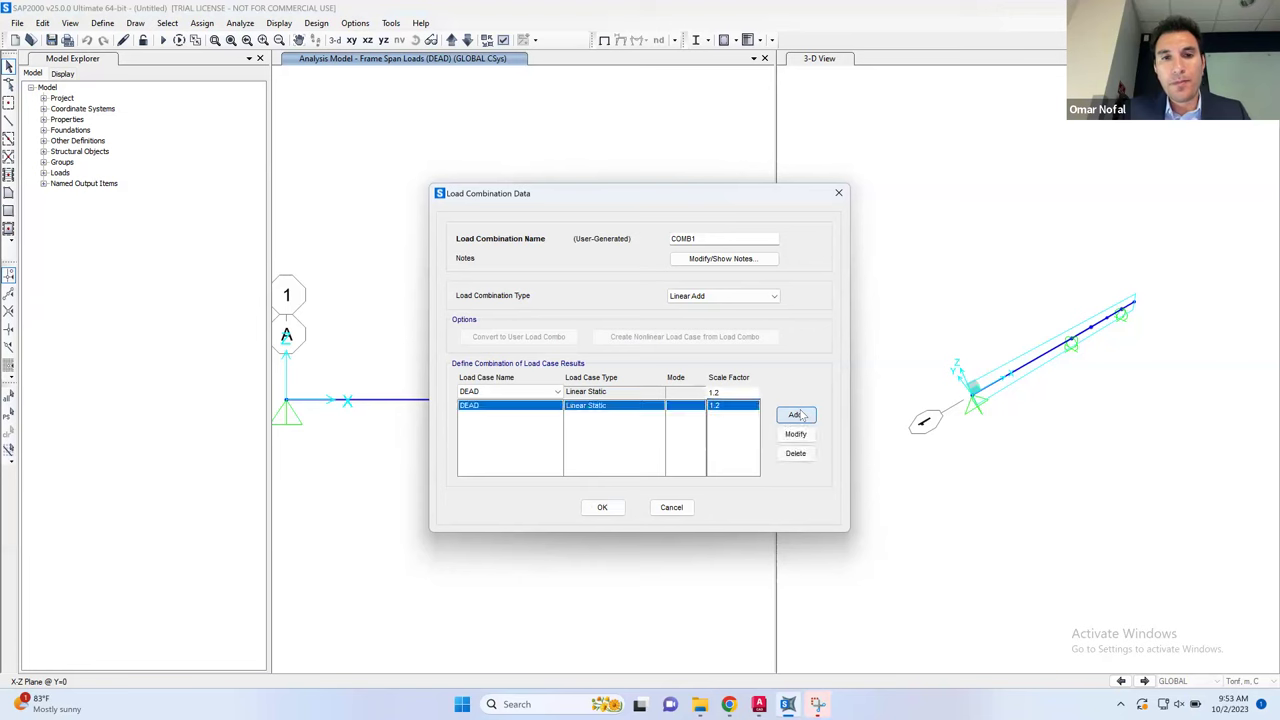
# Include the Live case in COMB1 at a scale factor of 1.6 and accept the load combination
pyautogui.click(553, 391)
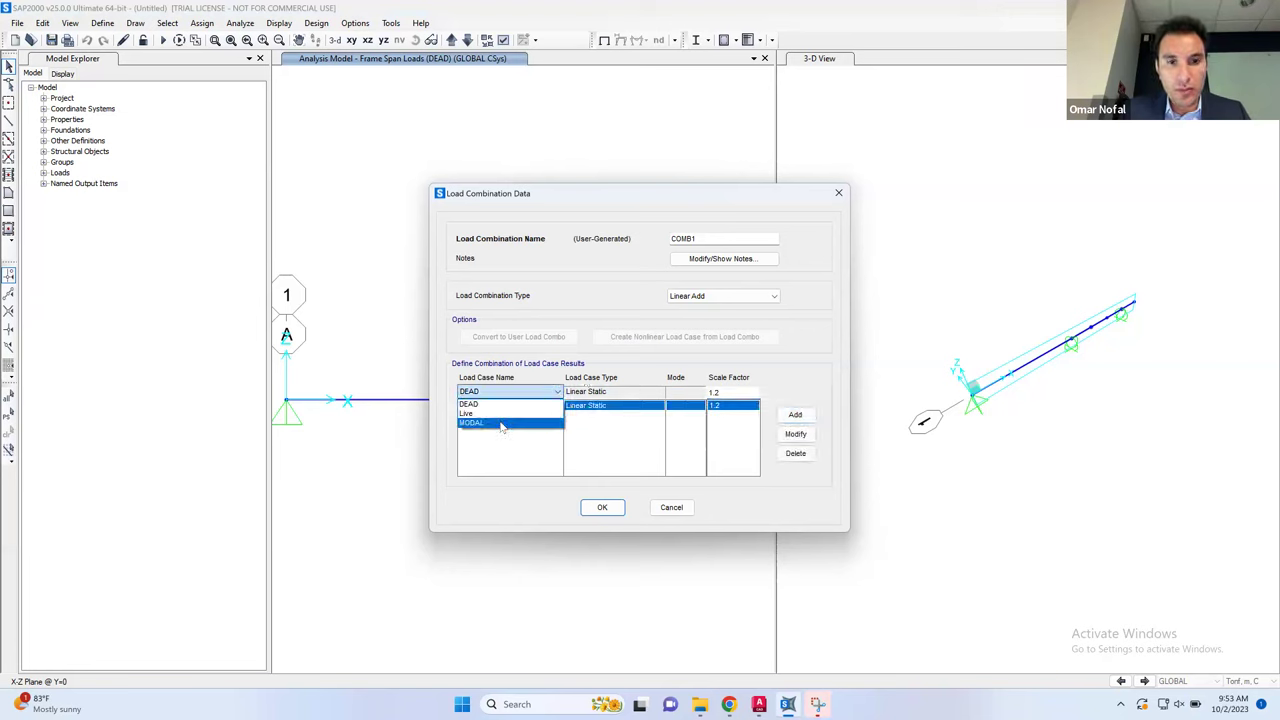
pyautogui.click(503, 414)
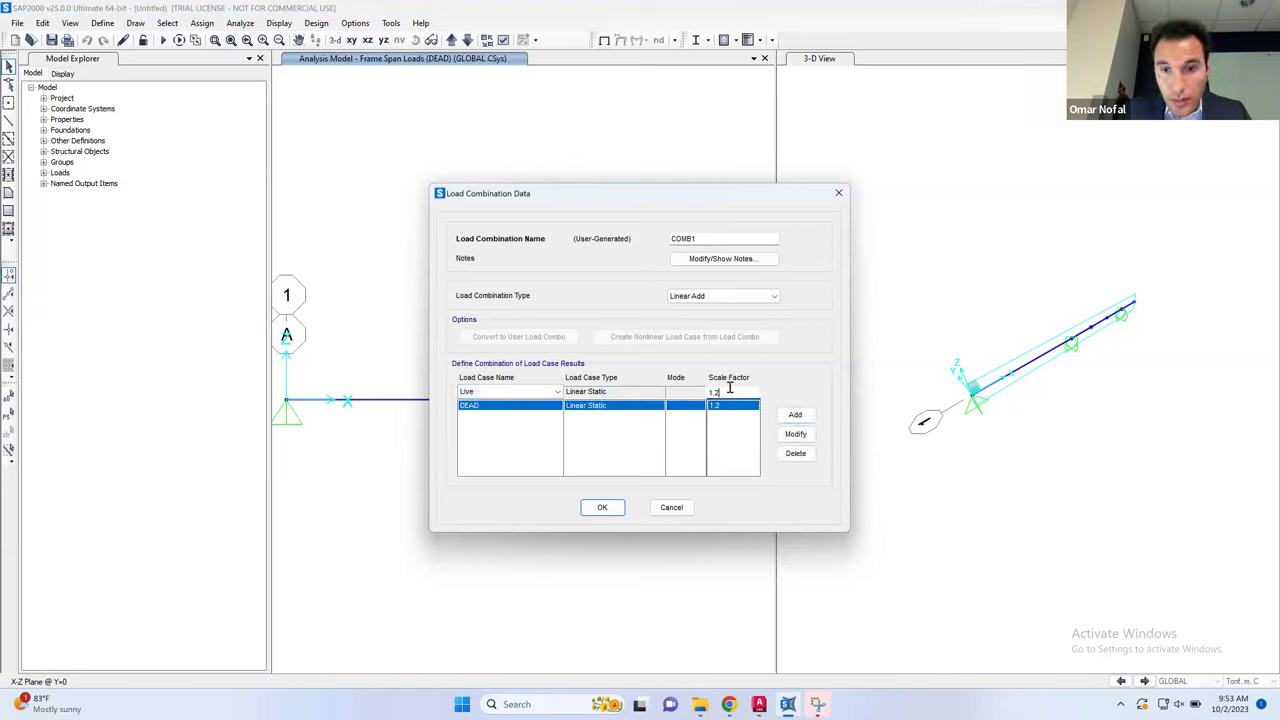
pyautogui.write('1.6')
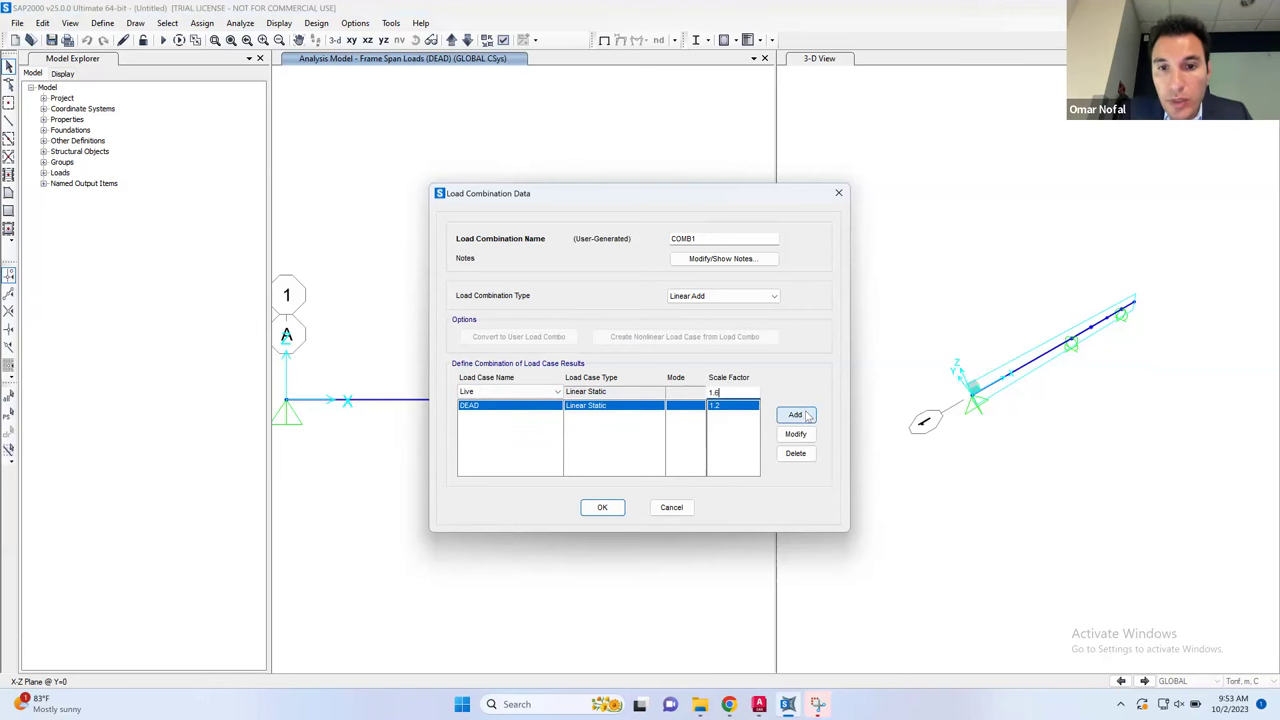
pyautogui.click(806, 414)
pyautogui.click(606, 507)
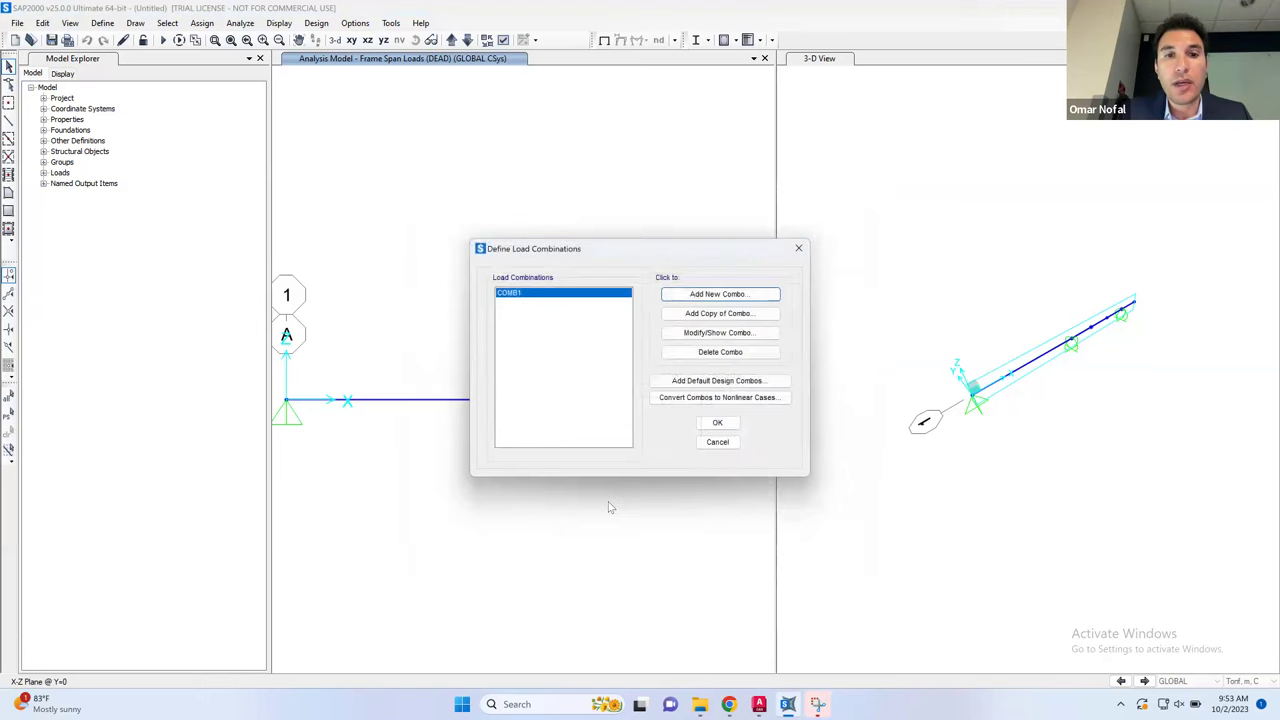
pyautogui.click(715, 428)
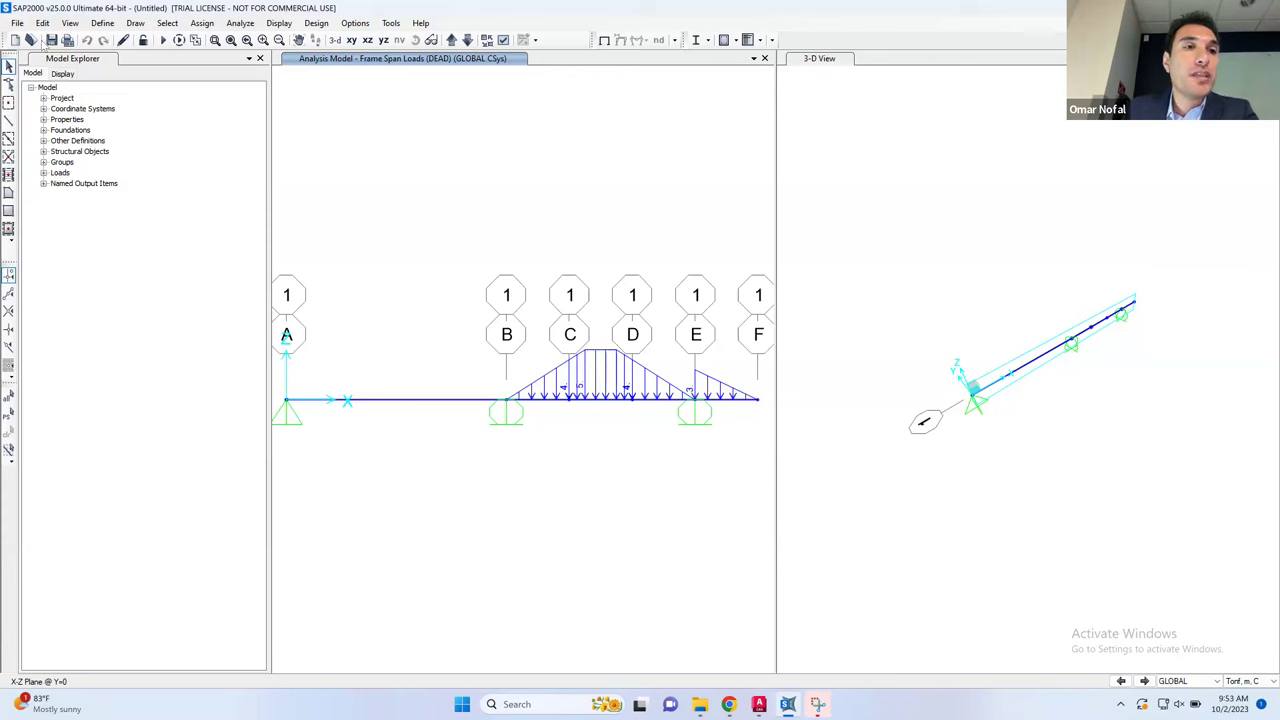
# Save the model as Beam 2.sdb in the Truss folder
pyautogui.click(51, 40)
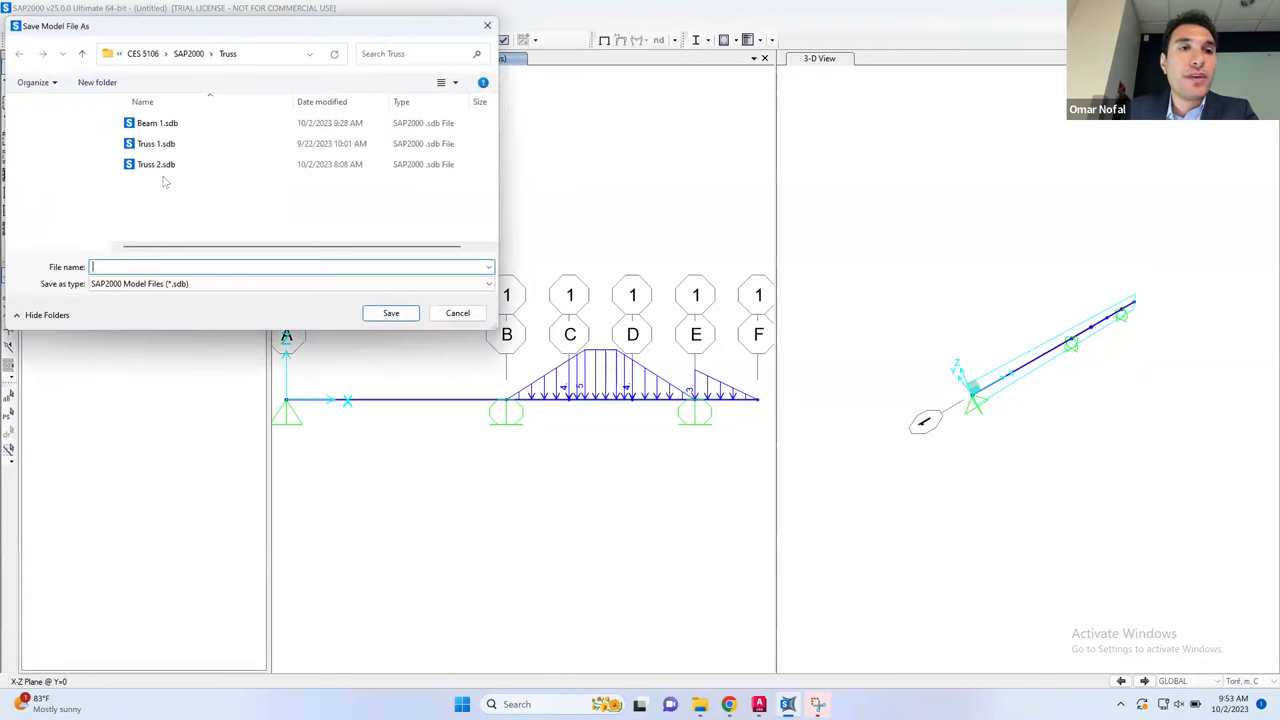
pyautogui.click(157, 123)
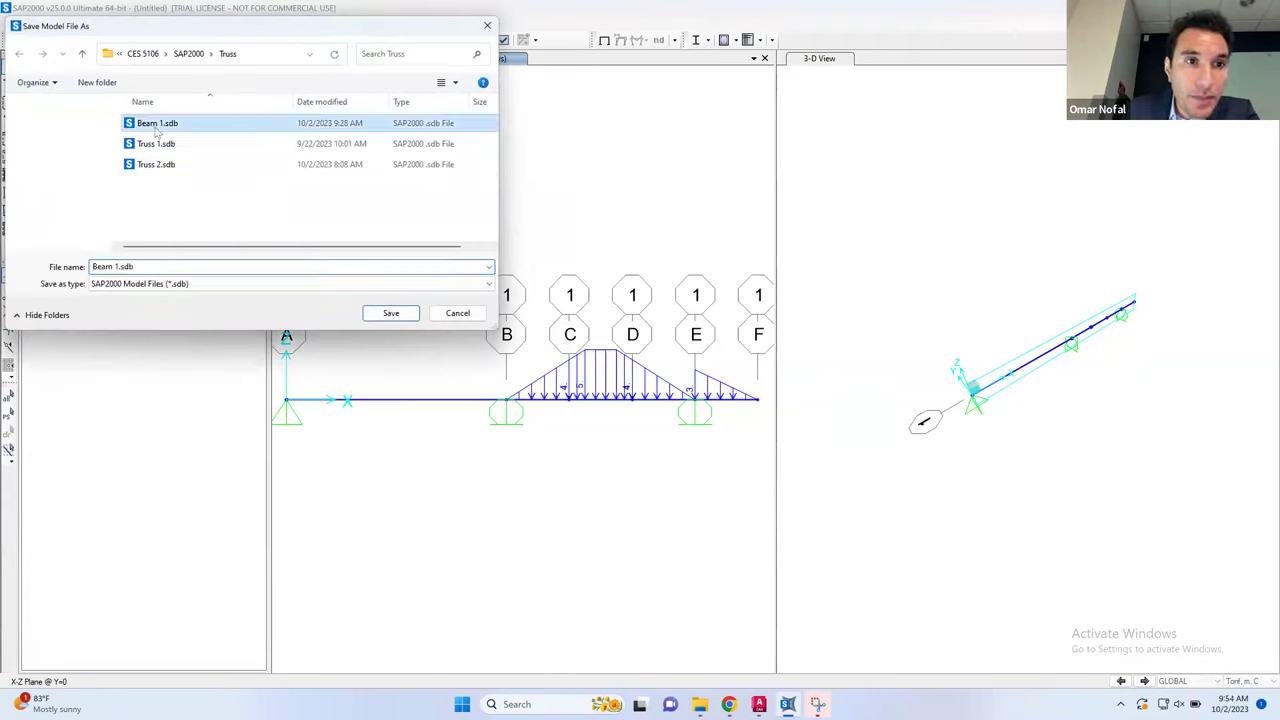
pyautogui.click(120, 265)
pyautogui.doubleClick(118, 265)
pyautogui.click(117, 265)
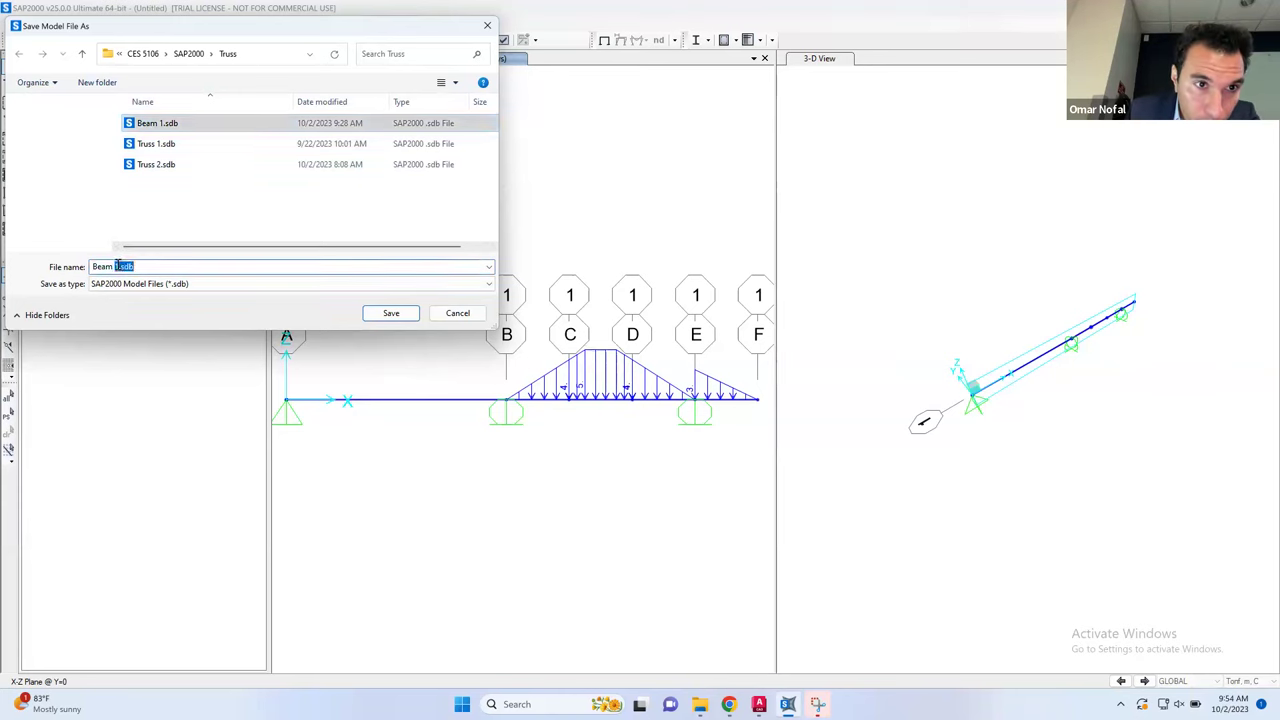
pyautogui.press('BackSpace')
pyautogui.write('2')
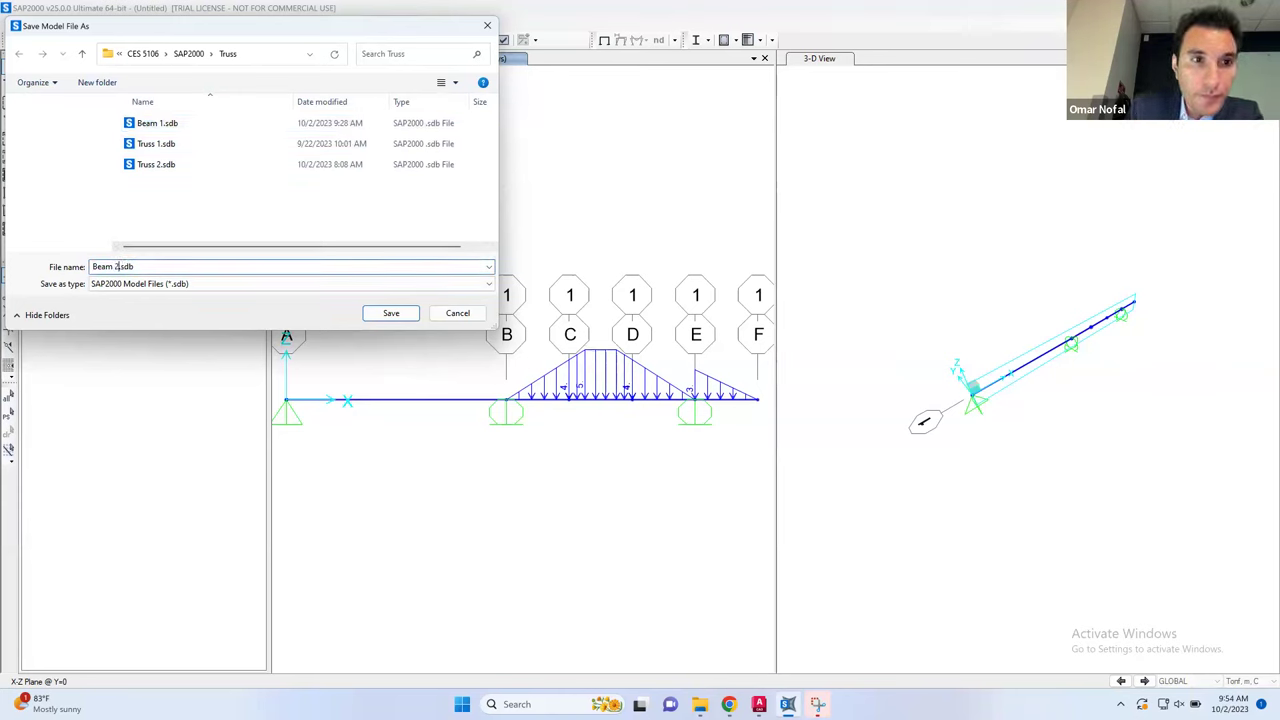
pyautogui.click(388, 313)
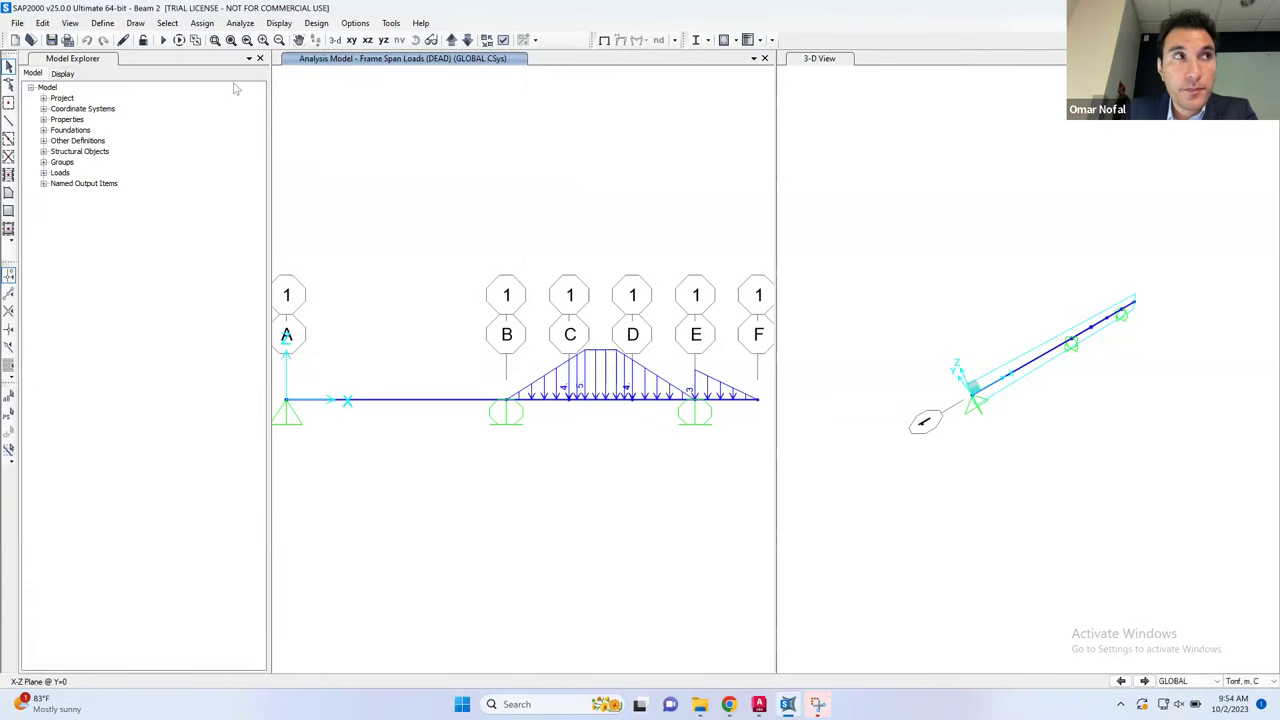
# Exclude the MODAL load case from the analysis run and accept the run settings
pyautogui.click(162, 40)
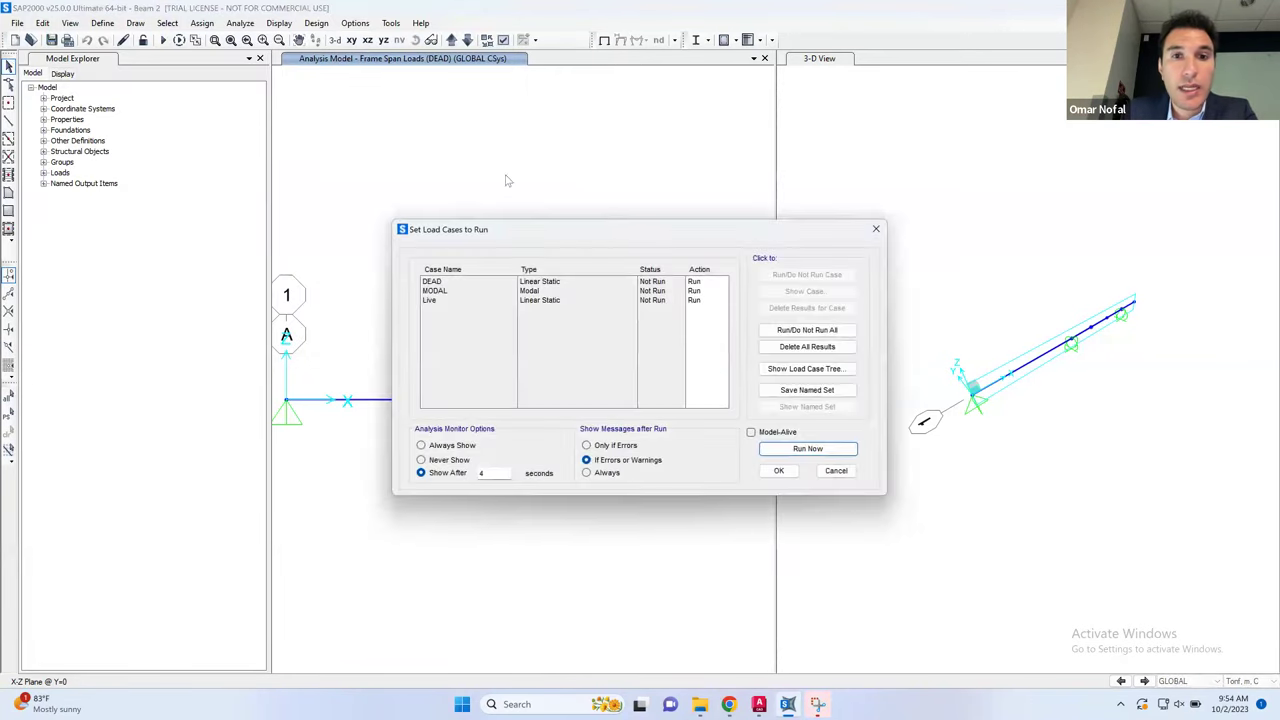
pyautogui.click(698, 291)
pyautogui.click(812, 331)
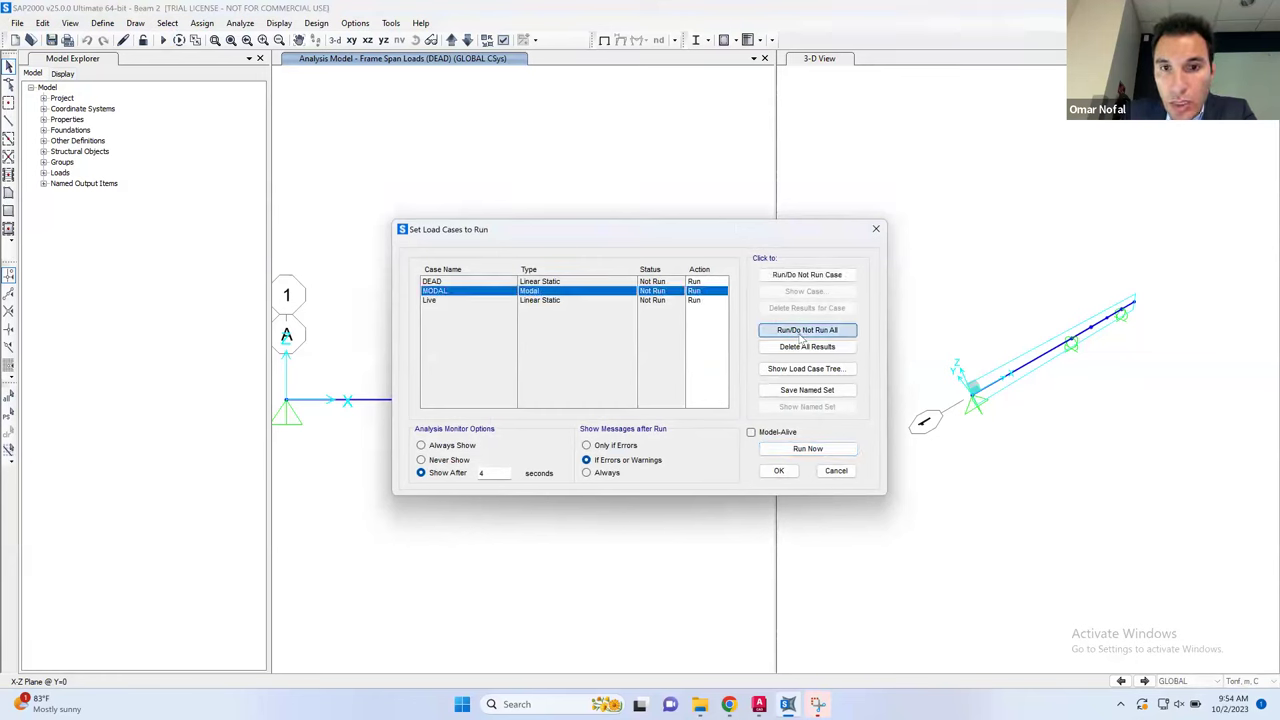
pyautogui.click(808, 332)
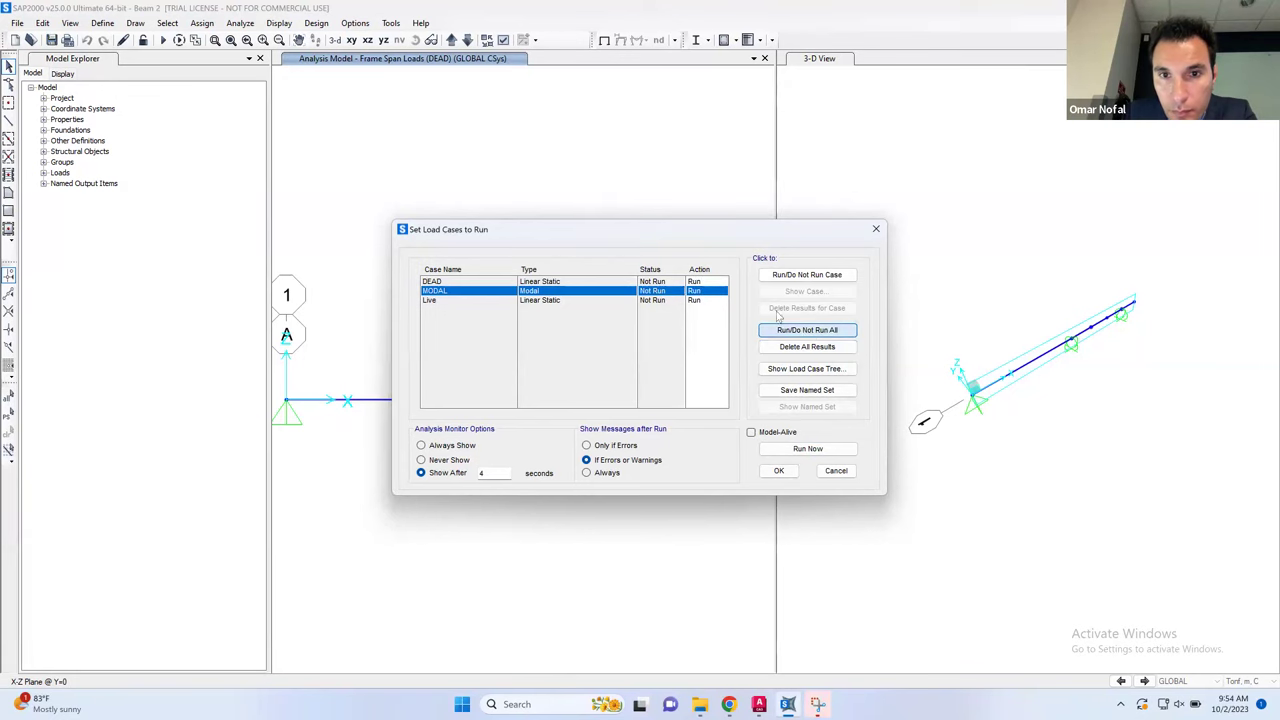
pyautogui.click(805, 275)
pyautogui.click(779, 471)
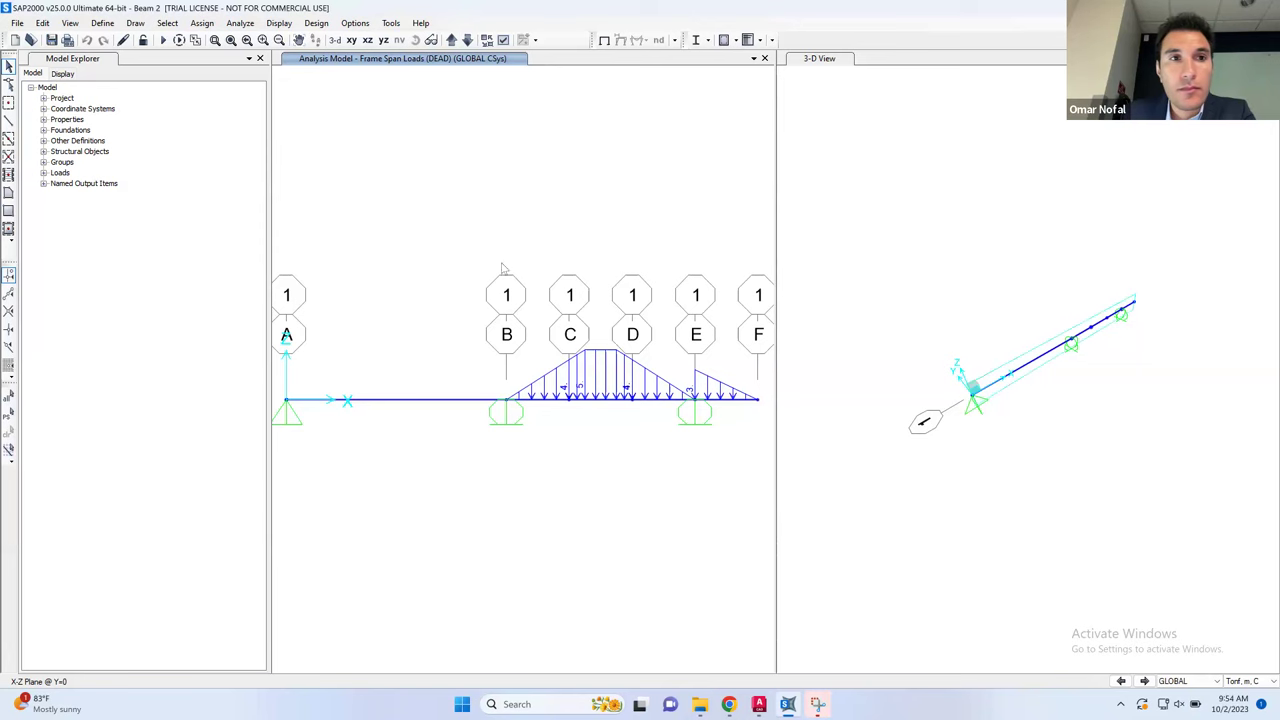
# Run the analysis for the DEAD and Live cases and dismiss the analysis messages
pyautogui.click(163, 40)
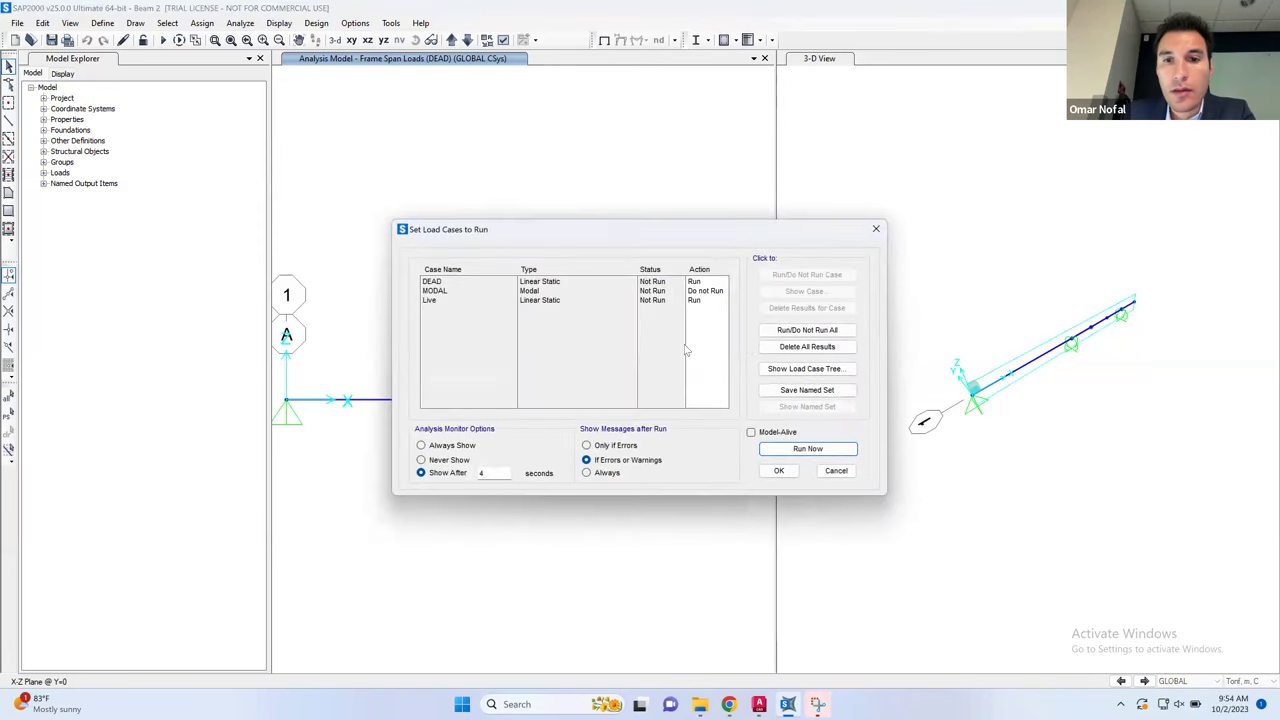
pyautogui.click(792, 441)
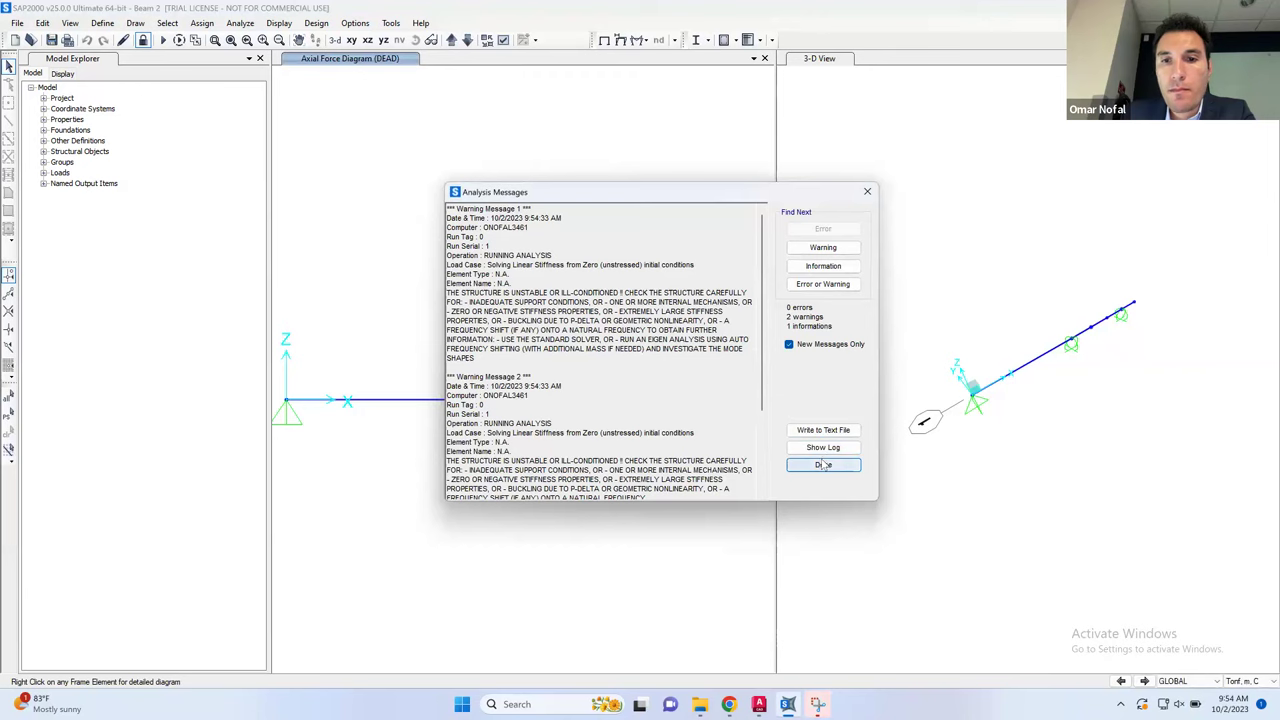
pyautogui.click(823, 465)
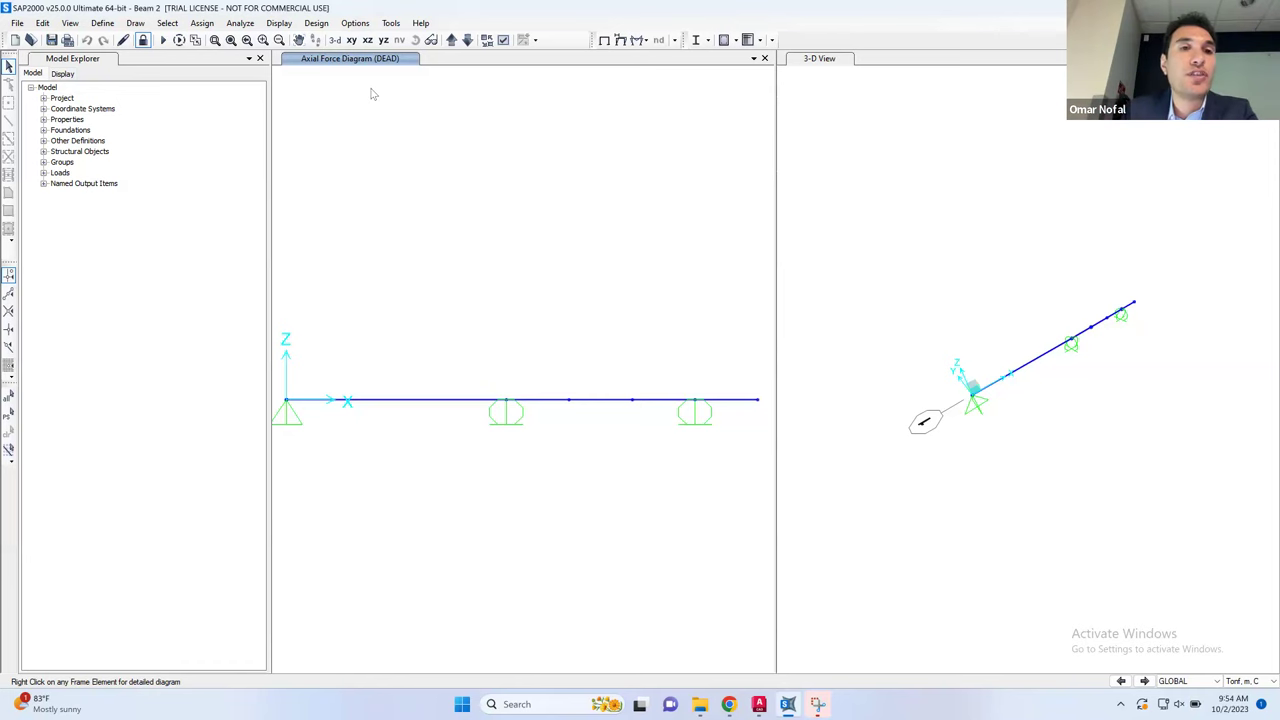
# Display the joint reactions for the Live case as arrows, keeping the beam view unobstructed by the dialog
pyautogui.click(294, 29)
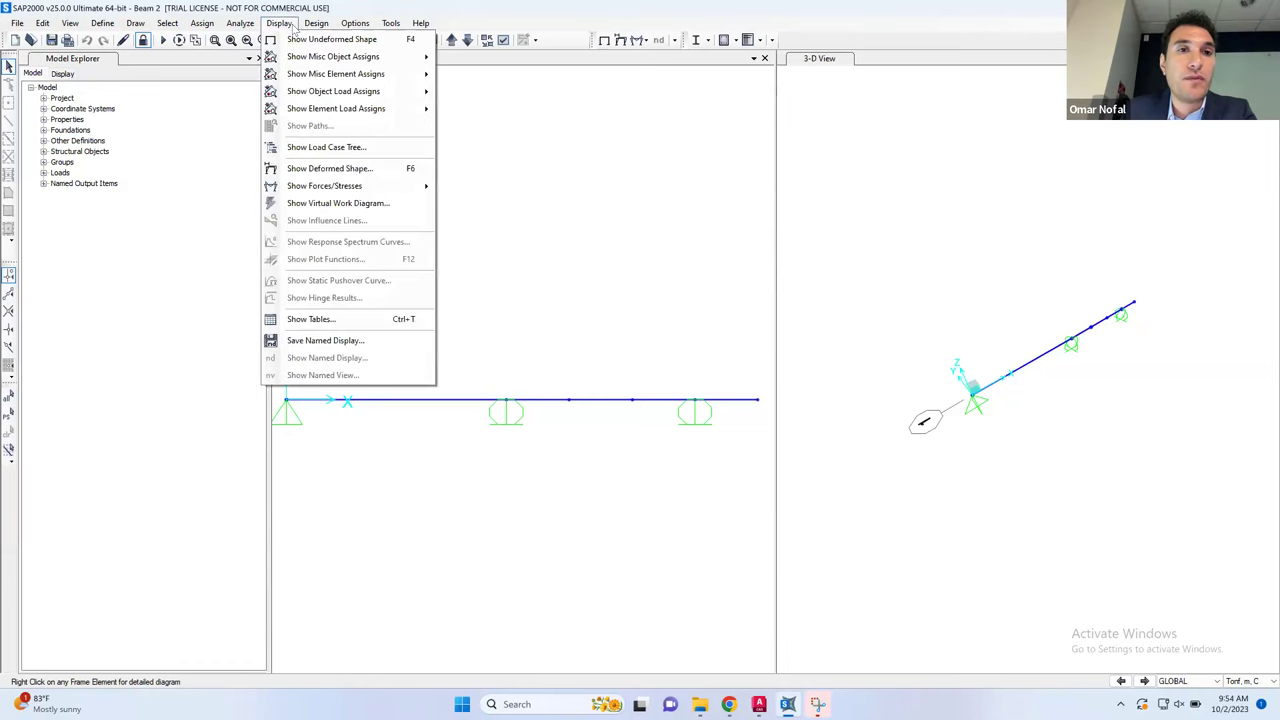
pyautogui.moveTo(312, 58)
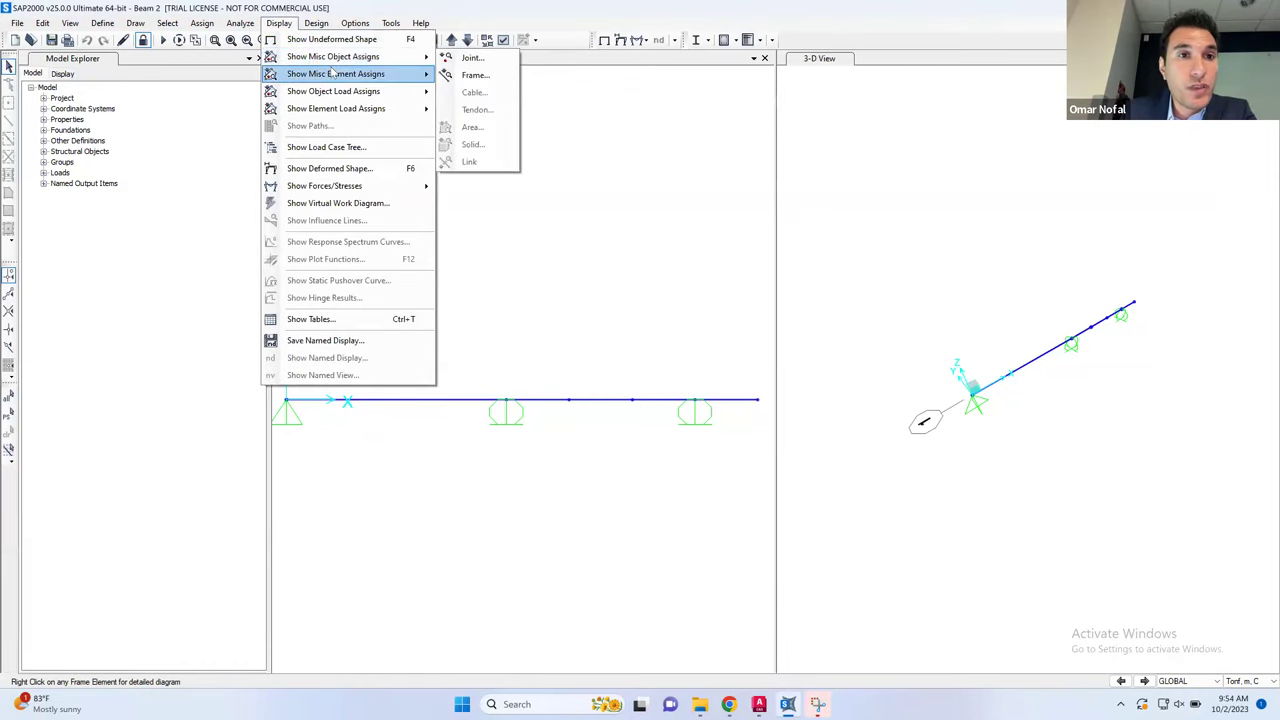
pyautogui.moveTo(366, 190)
pyautogui.click(465, 186)
pyautogui.click(622, 315)
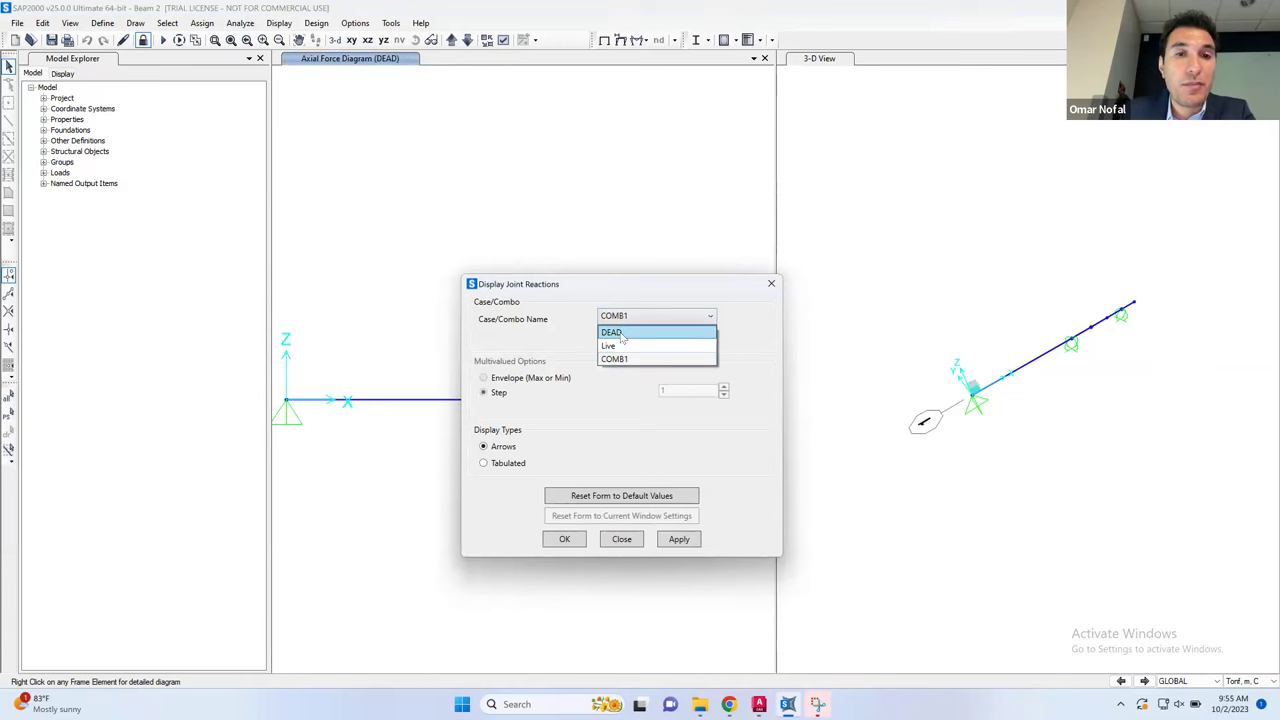
pyautogui.click(615, 345)
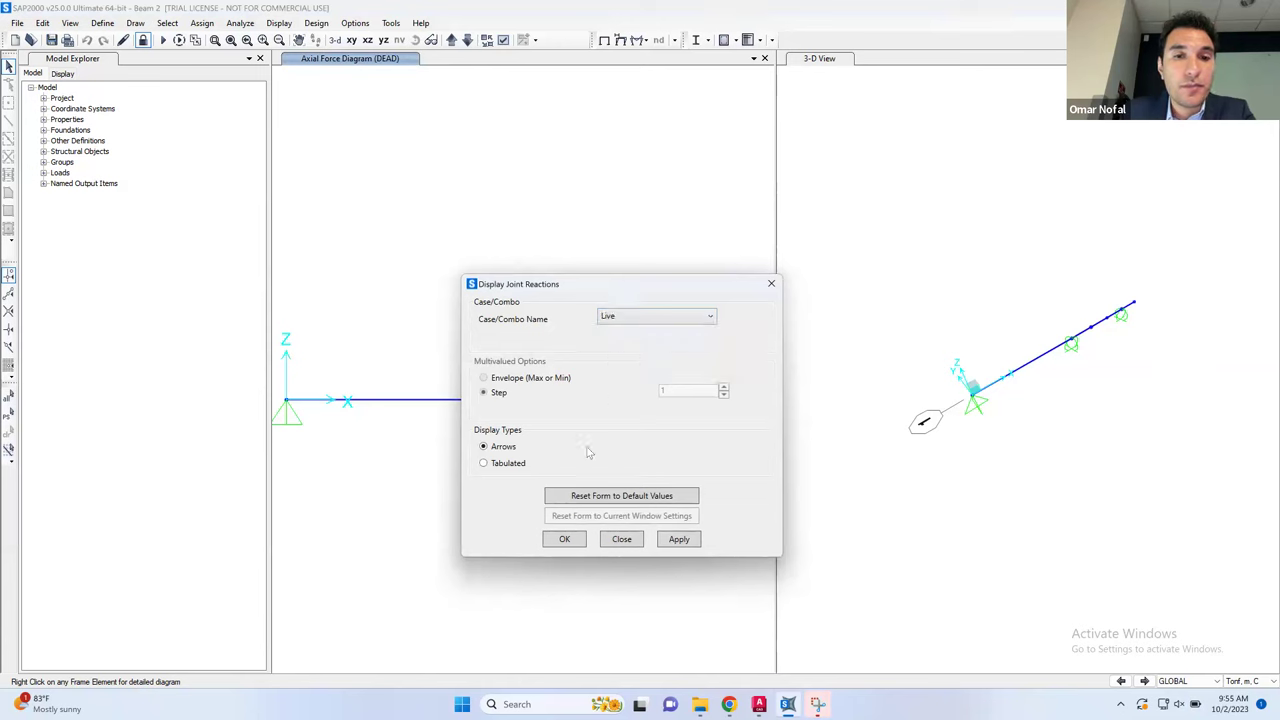
pyautogui.click(696, 539)
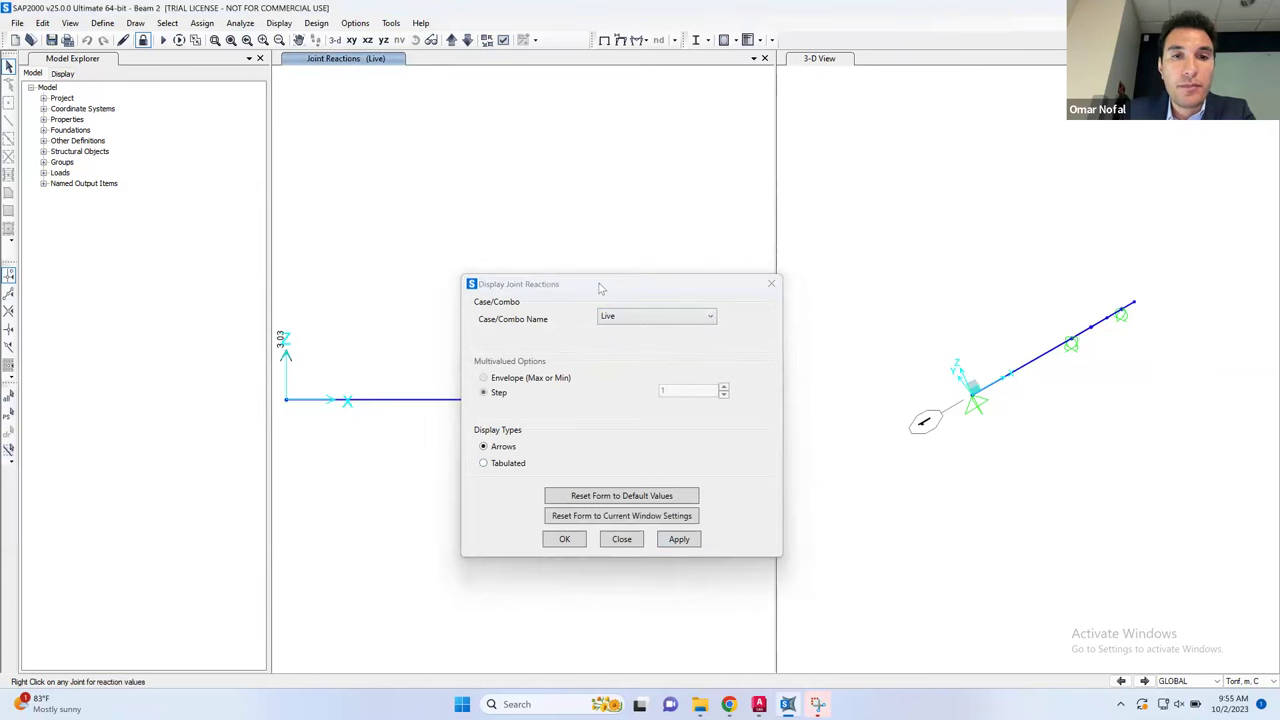
pyautogui.moveTo(686, 298); pyautogui.dragTo(1046, 226)
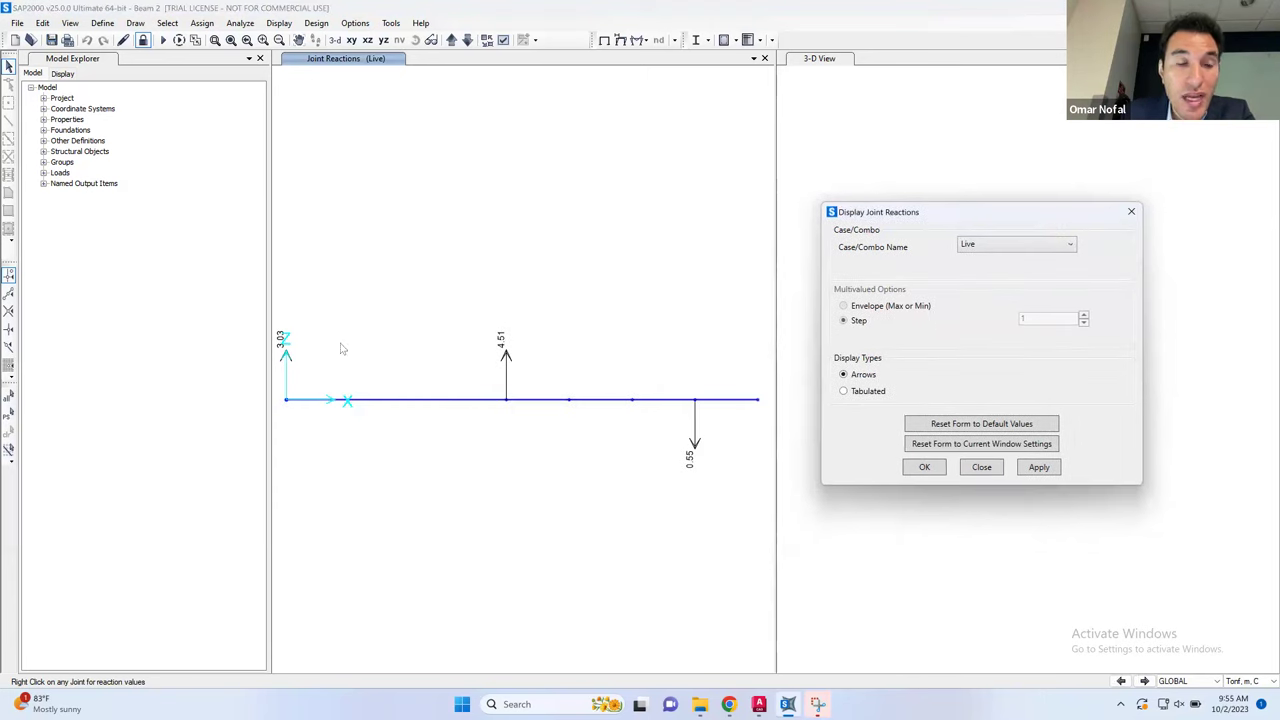
# Display the joint reactions for the DEAD case as arrows
pyautogui.click(973, 246)
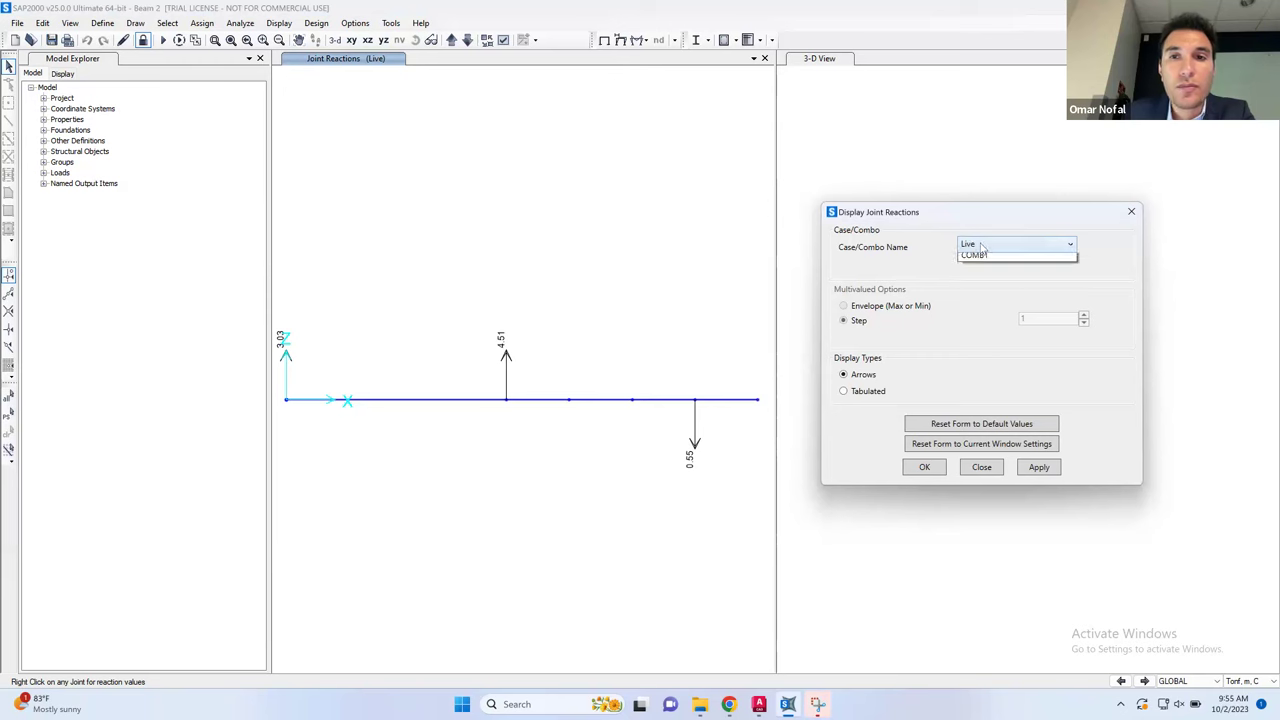
pyautogui.click(995, 261)
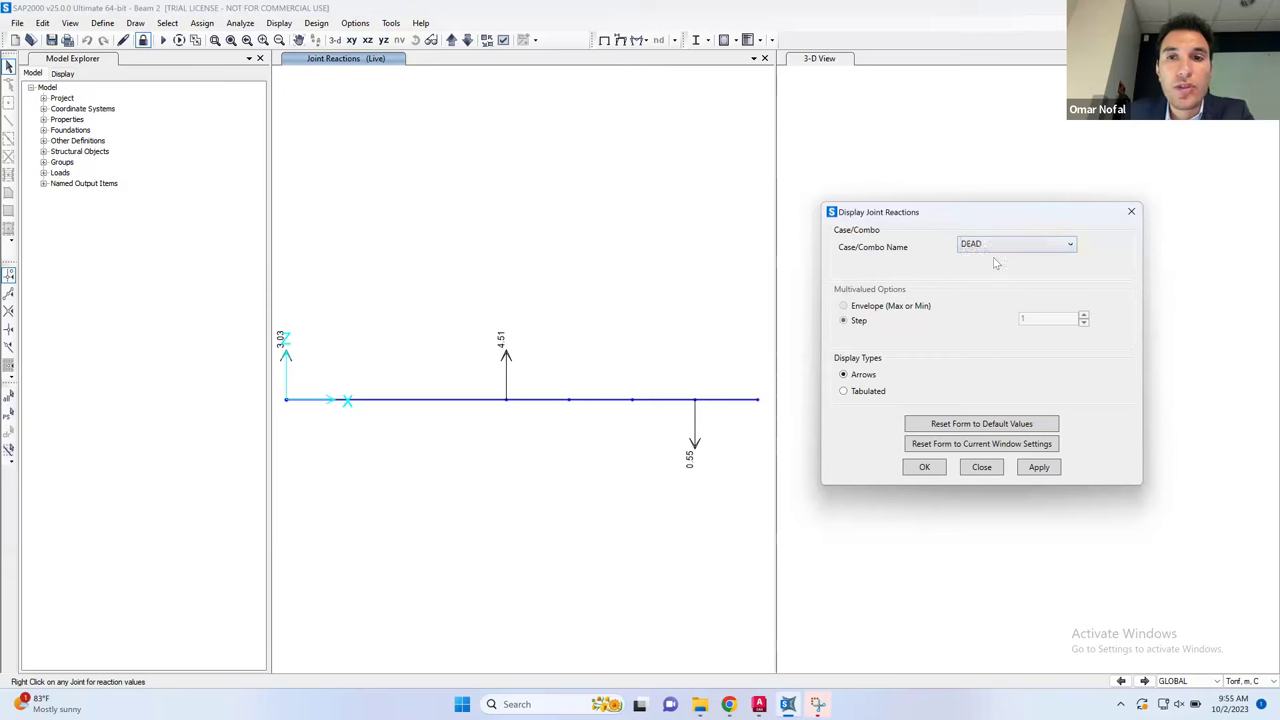
pyautogui.click(1040, 467)
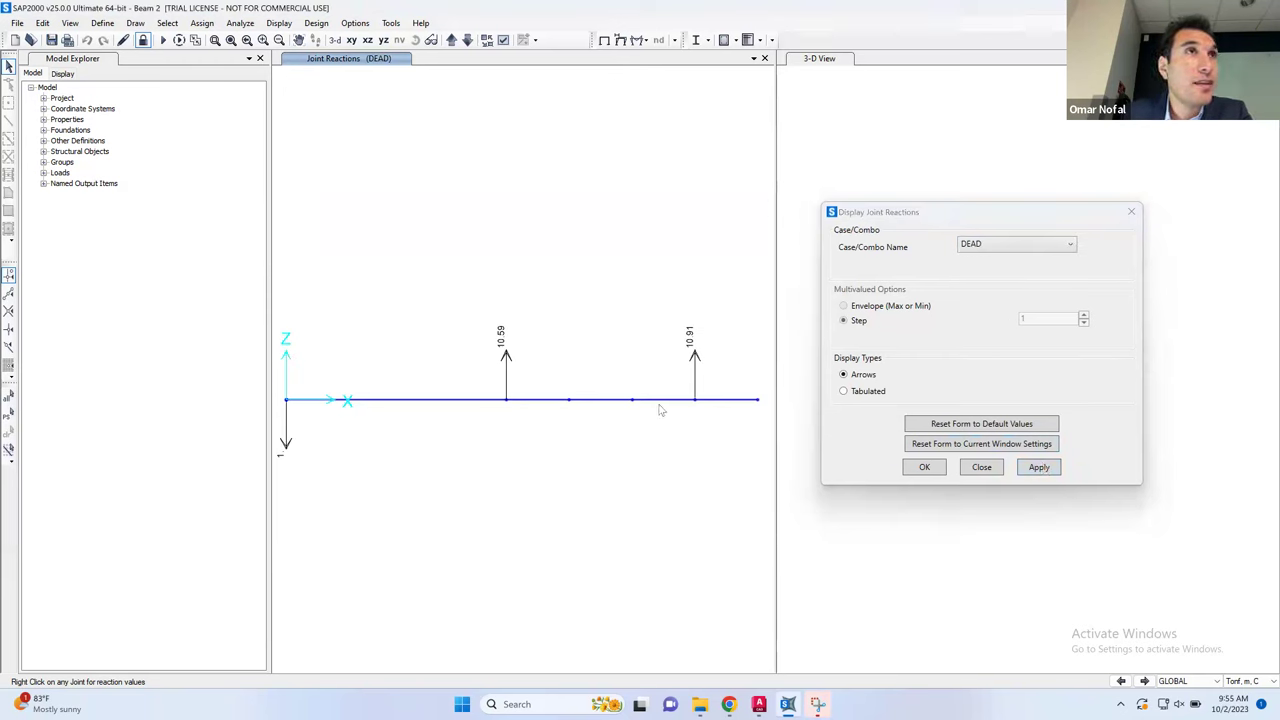
pyautogui.moveTo(658, 405); pyautogui.dragTo(1006, 254)
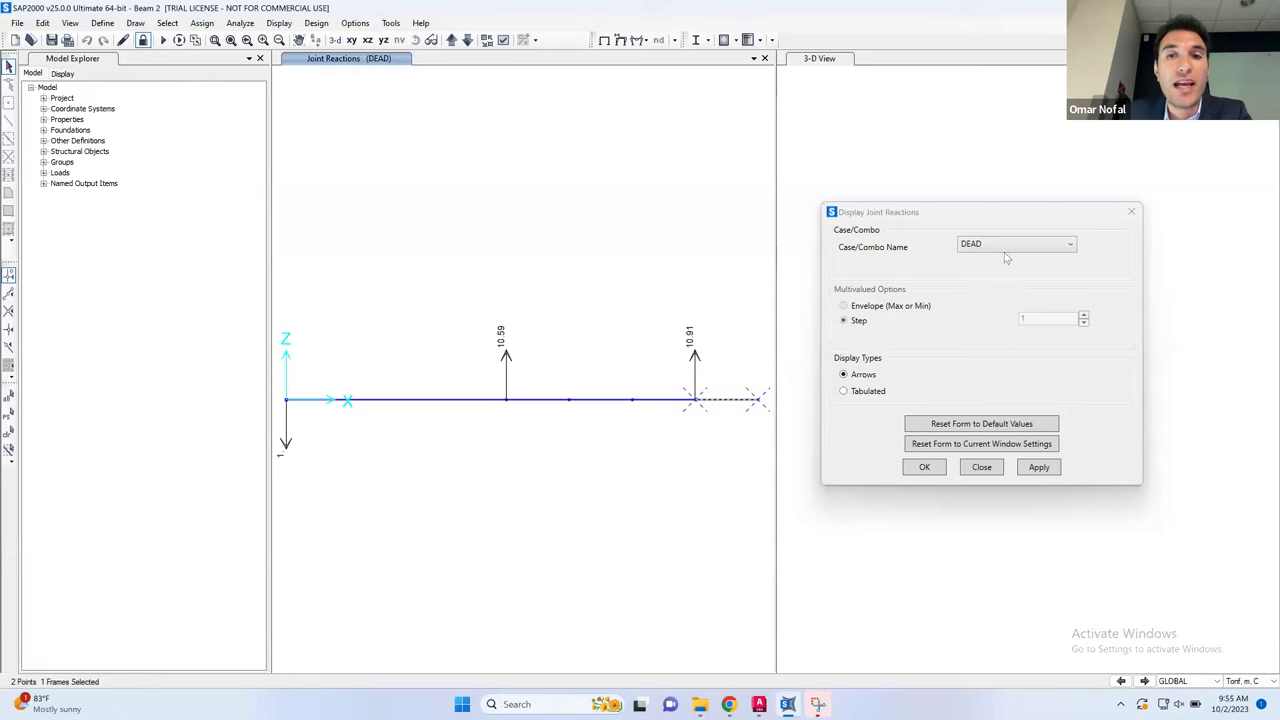
# Display the joint reactions for the COMB1 combination and close the reactions dialog
pyautogui.click(1006, 250)
pyautogui.click(1001, 287)
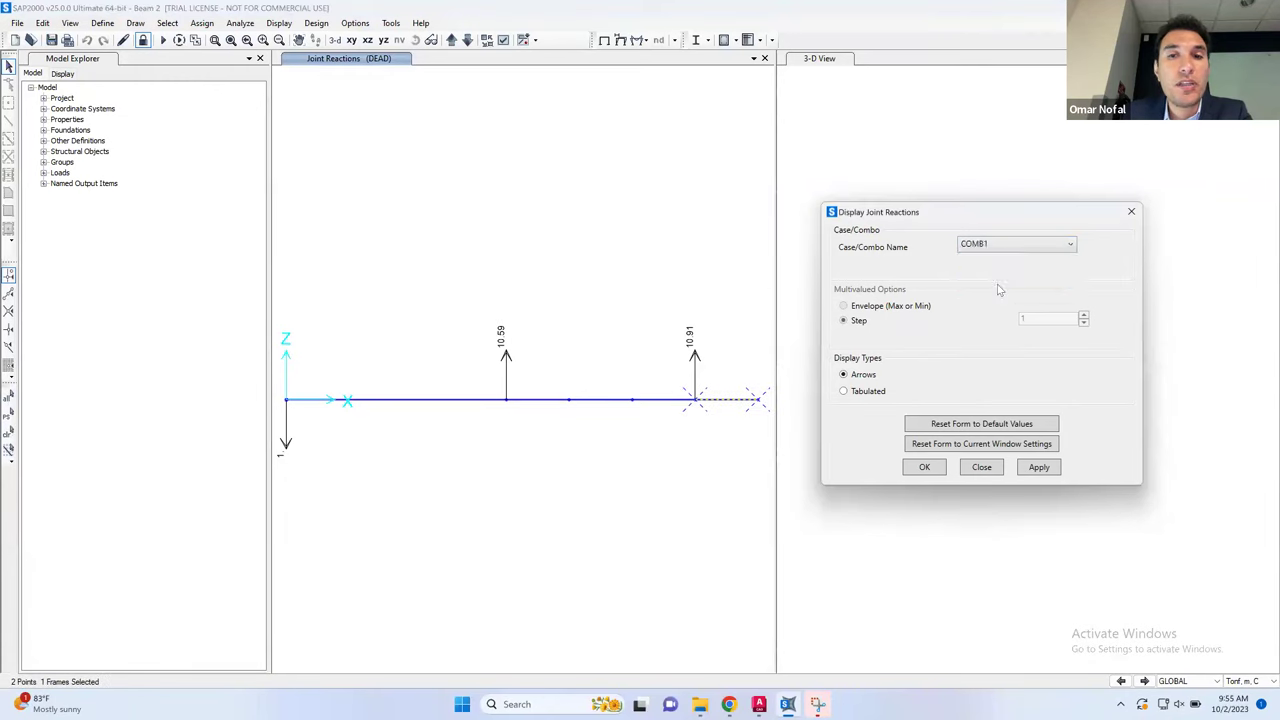
pyautogui.click(1039, 468)
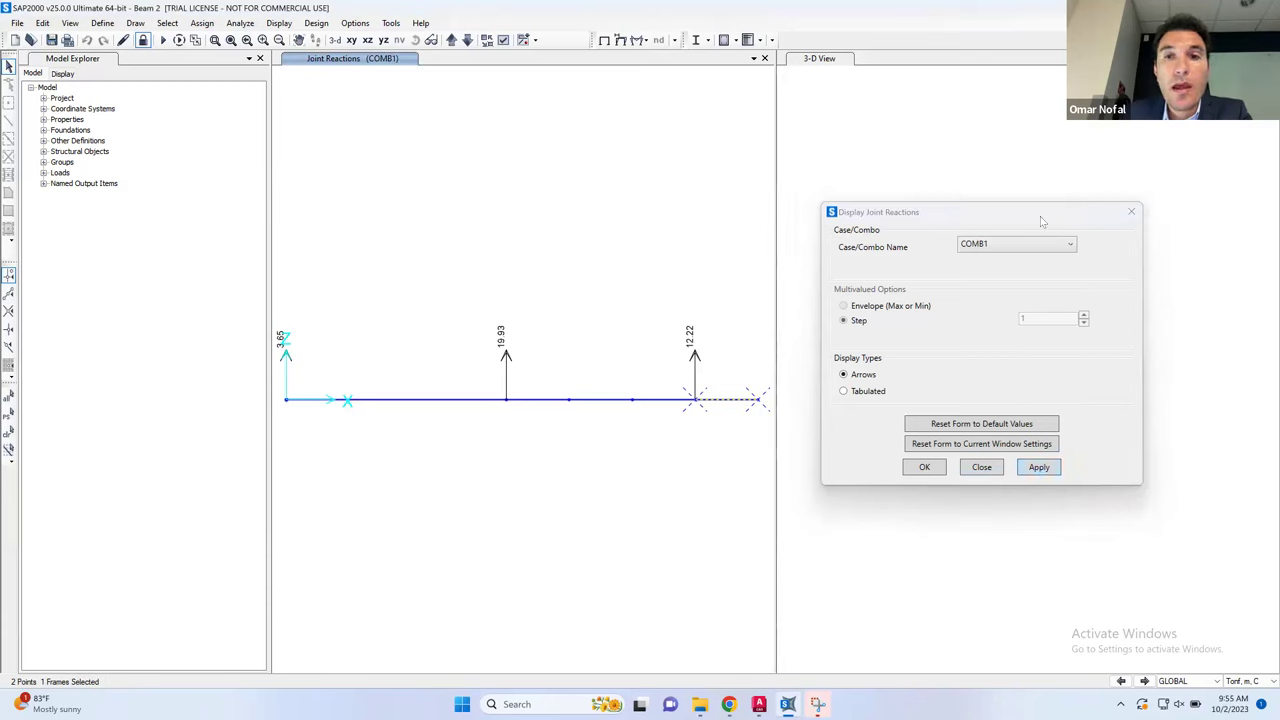
pyautogui.click(1131, 212)
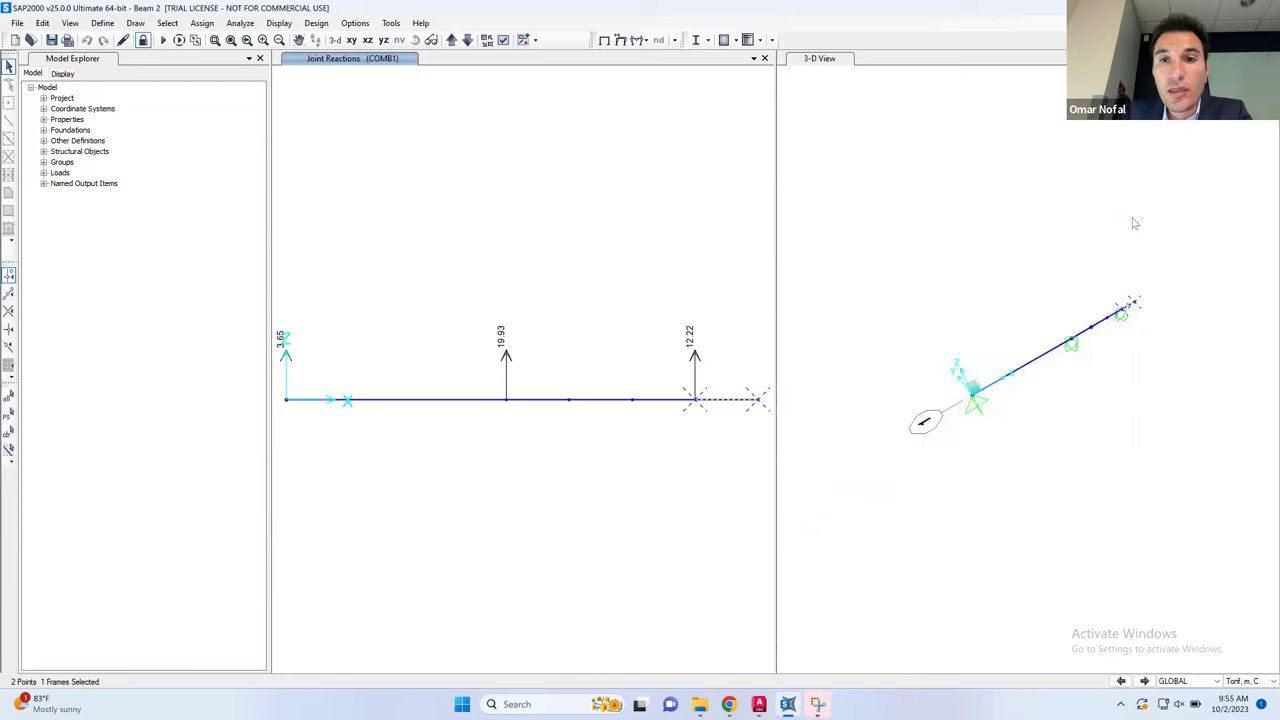
pyautogui.click(279, 23)
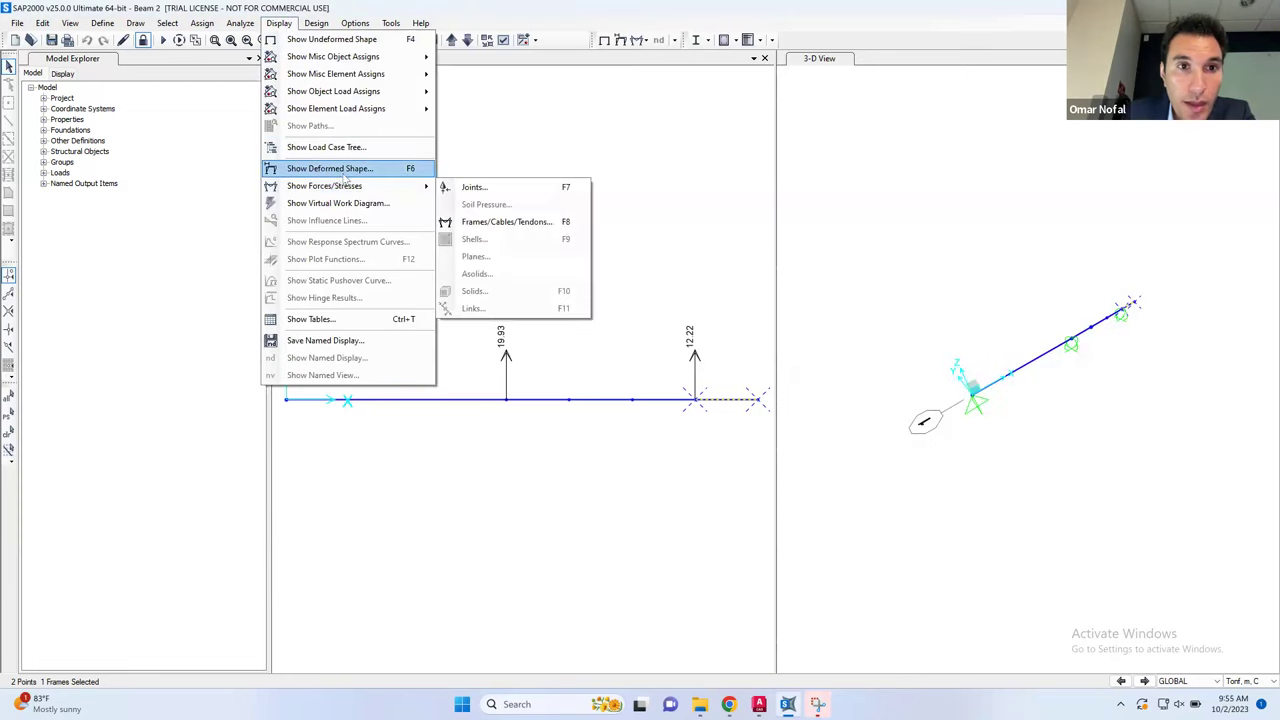
pyautogui.moveTo(356, 188)
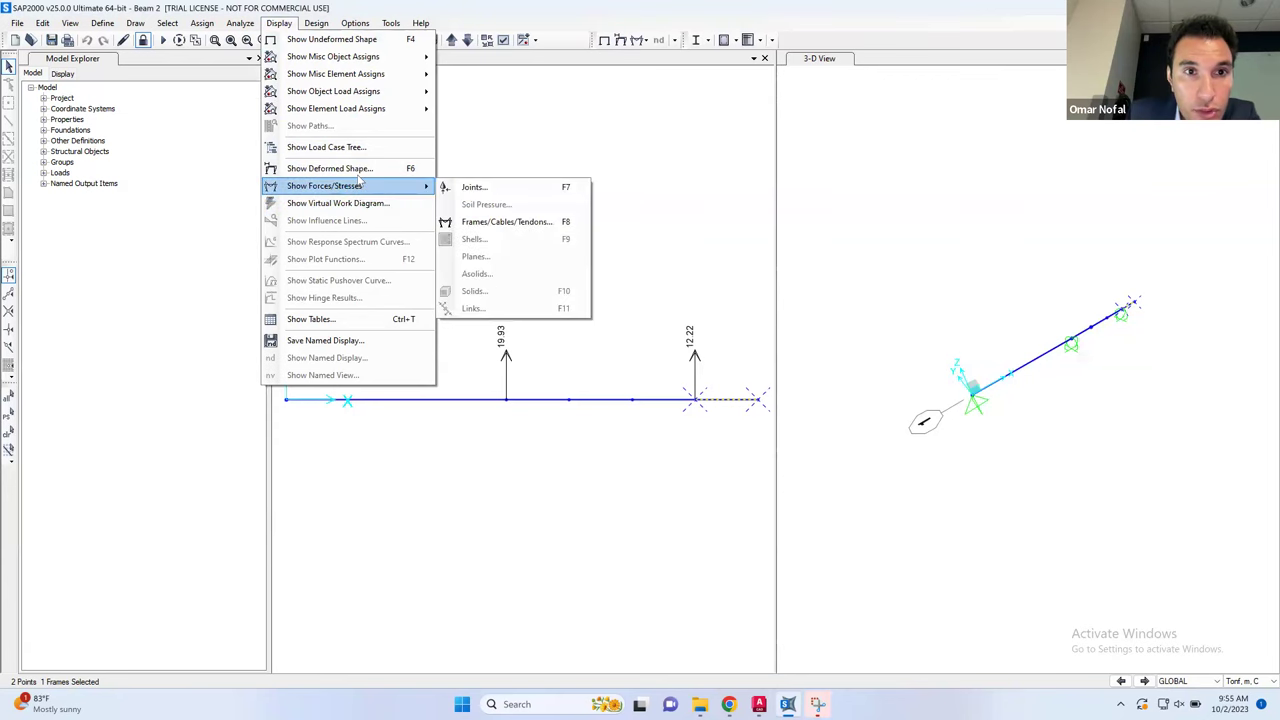
pyautogui.click(445, 186)
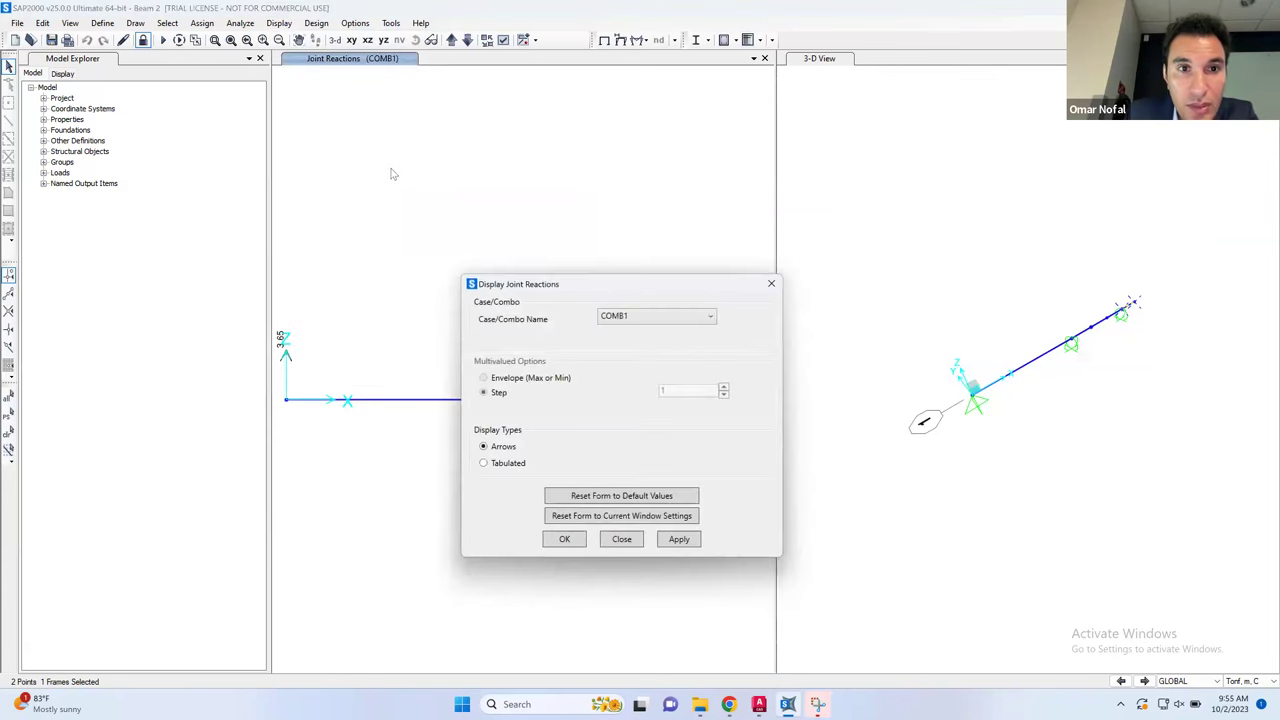
pyautogui.click(771, 283)
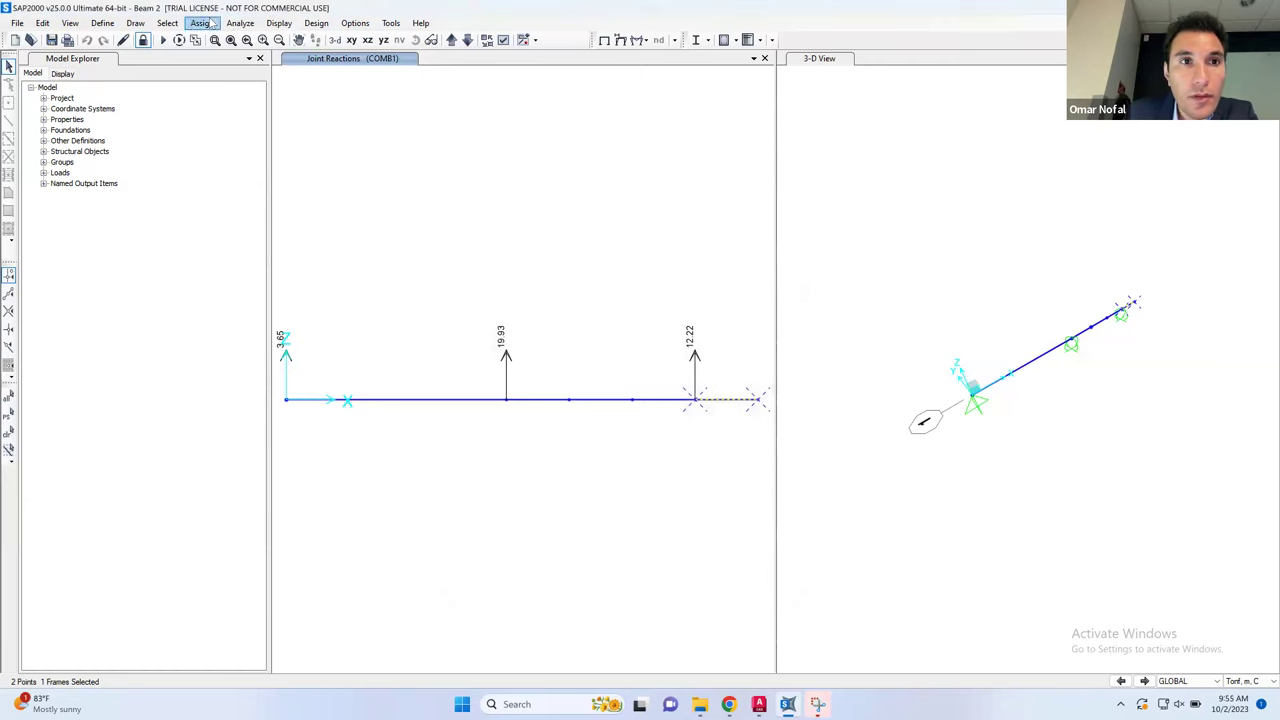
# Display the frame force diagrams of the DEAD case for Shear 3-3 and for Shear 2-2
pyautogui.click(205, 23)
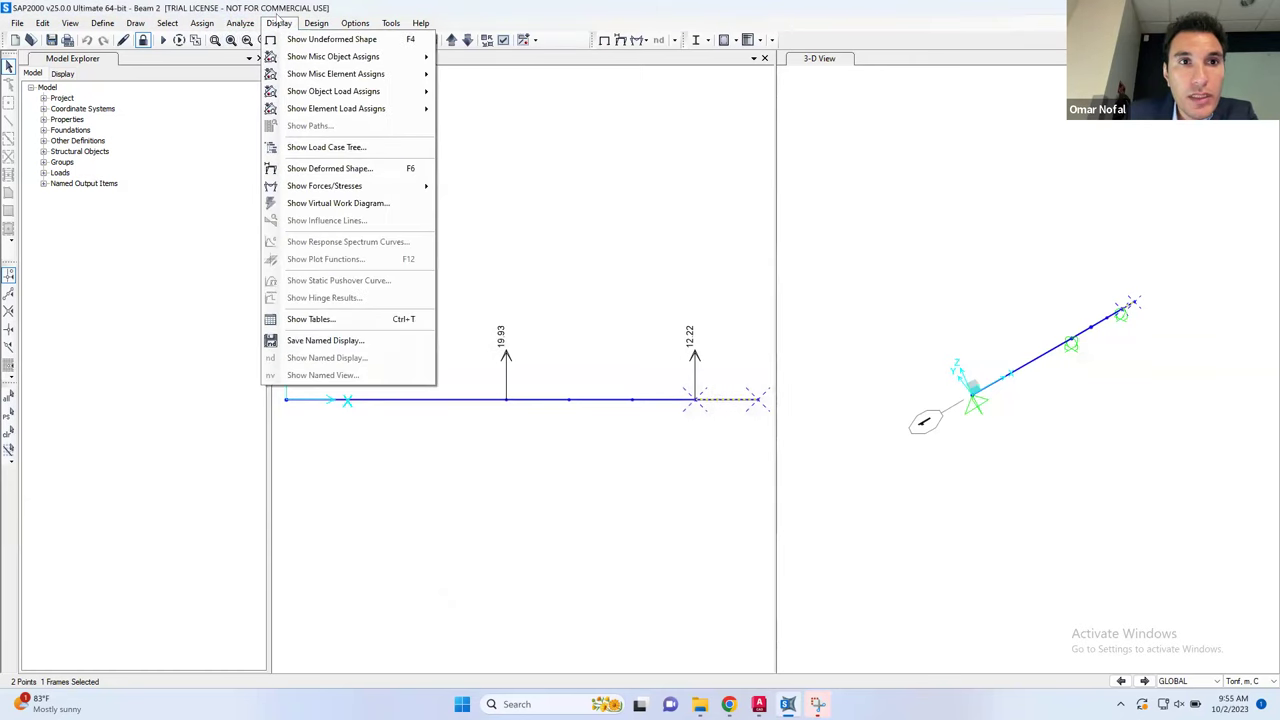
pyautogui.moveTo(402, 188)
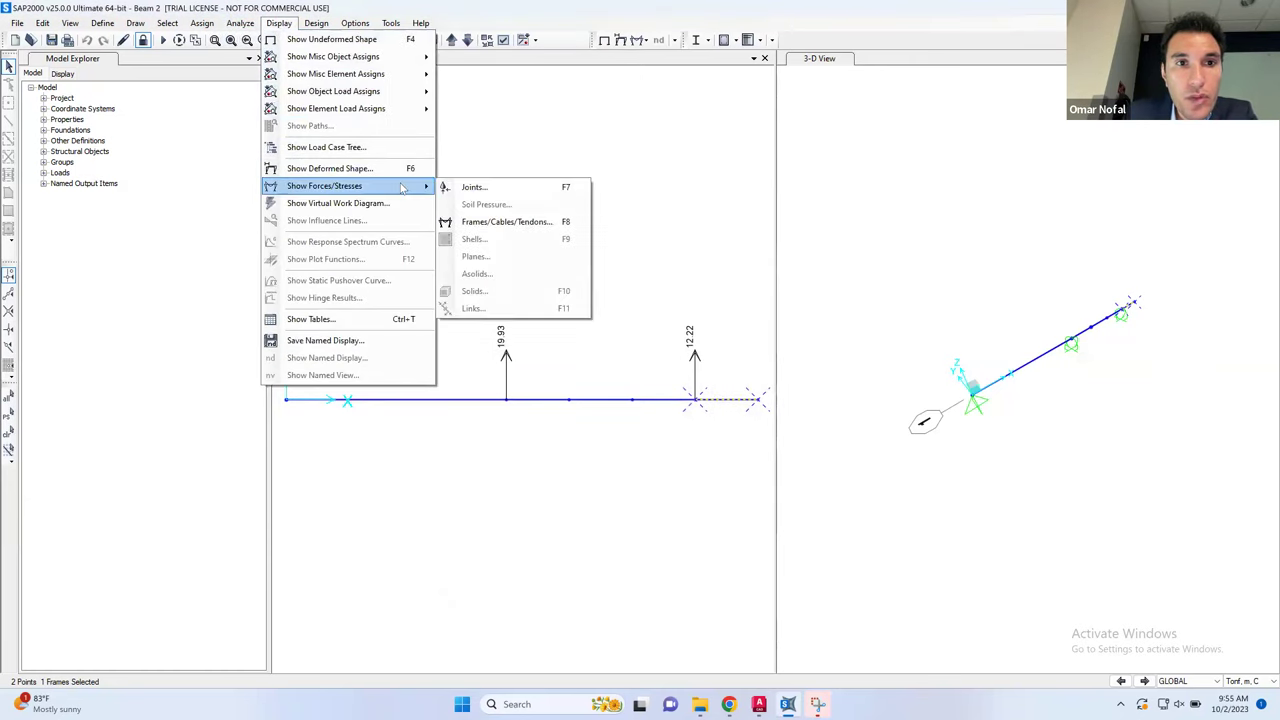
pyautogui.click(492, 228)
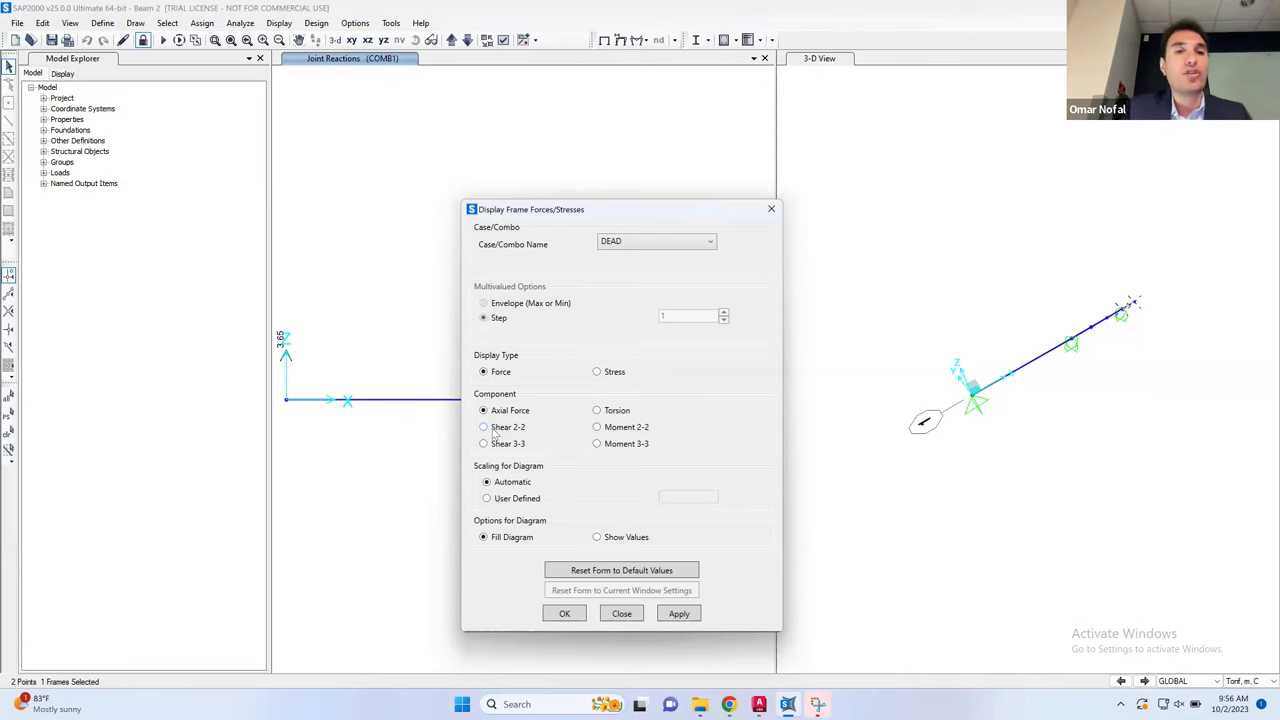
pyautogui.click(485, 444)
pyautogui.moveTo(640, 215); pyautogui.dragTo(1014, 166)
pyautogui.click(1054, 564)
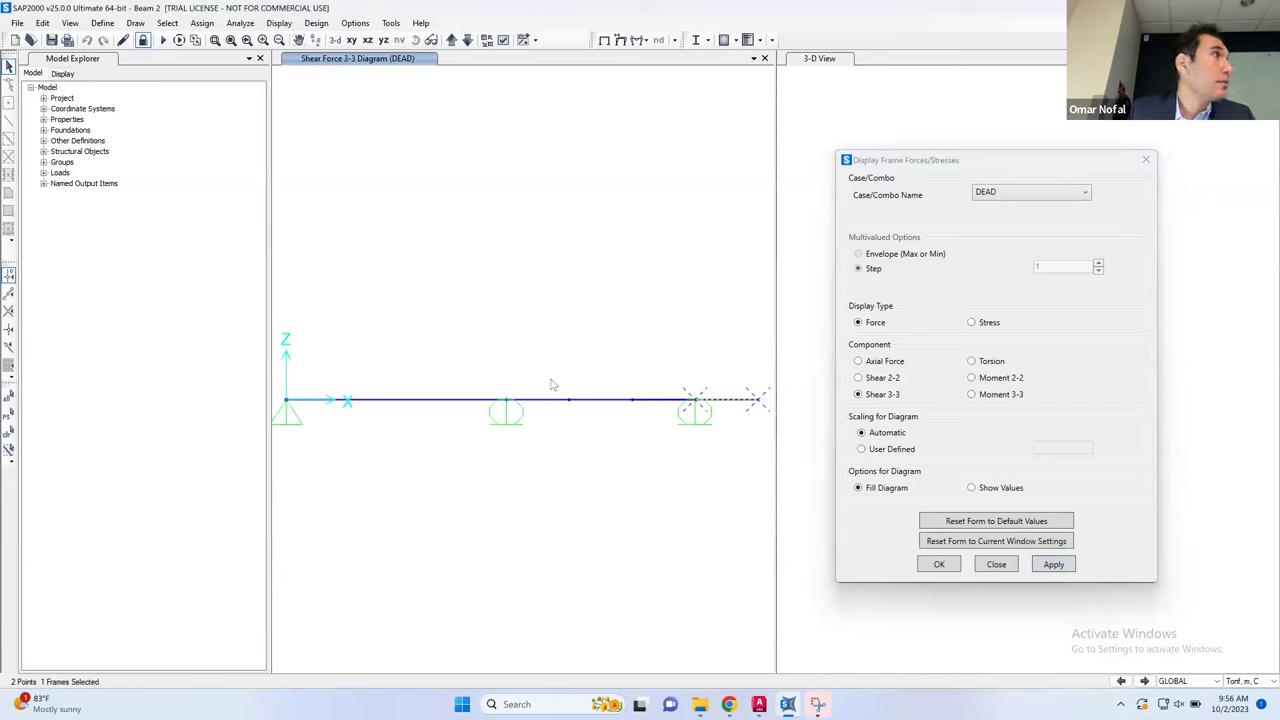
pyautogui.click(858, 378)
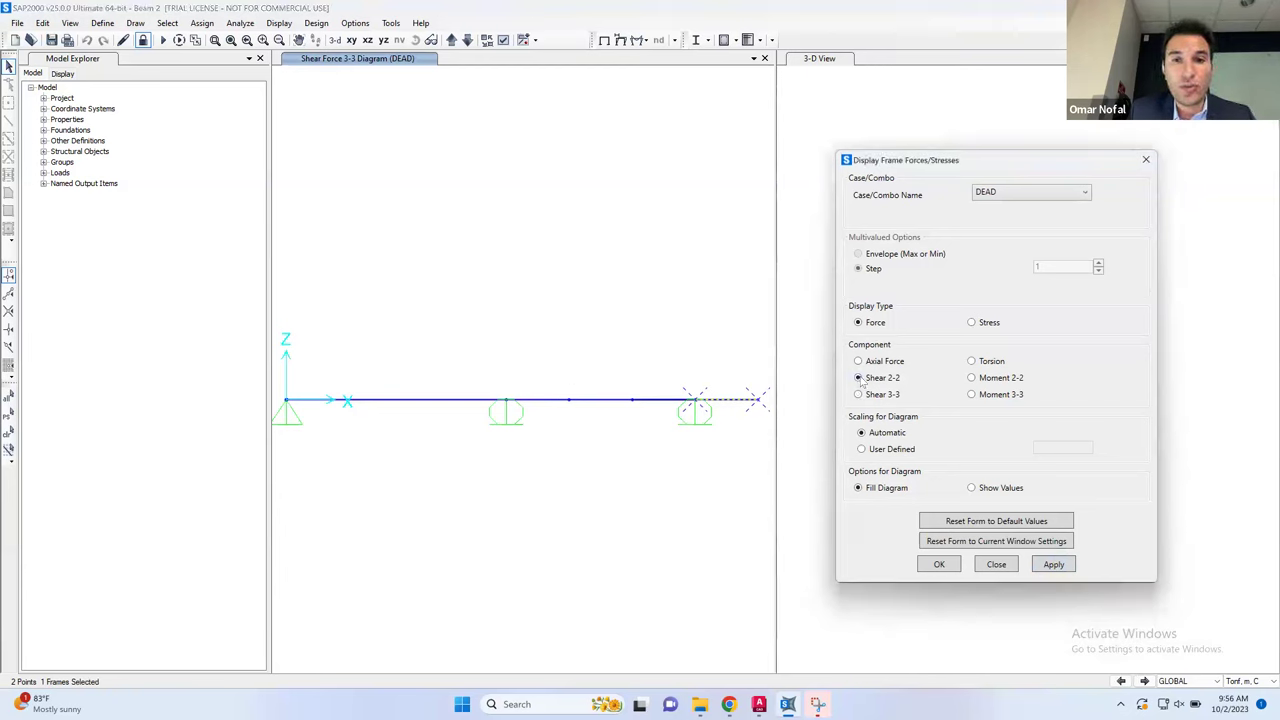
pyautogui.click(1054, 564)
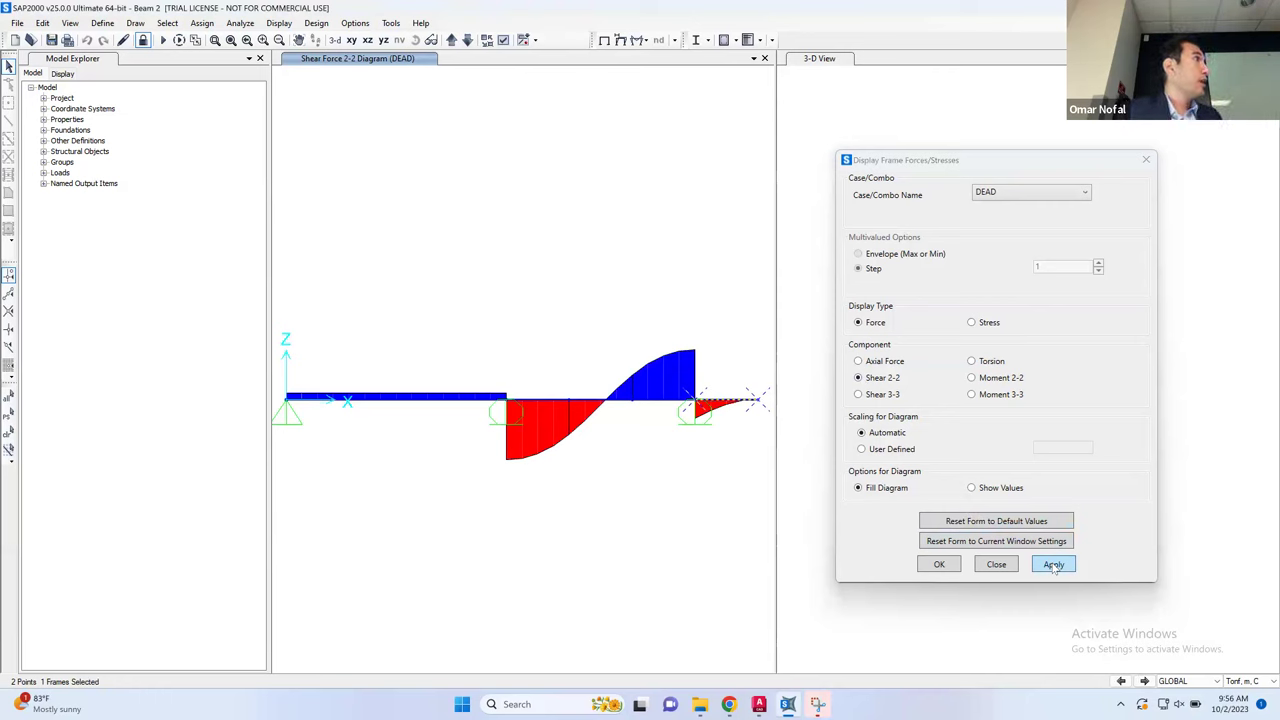
# Display the DEAD case's Moment 2-2 diagram, followed by its Moment 3-3 diagram
pyautogui.click(972, 378)
pyautogui.click(1054, 566)
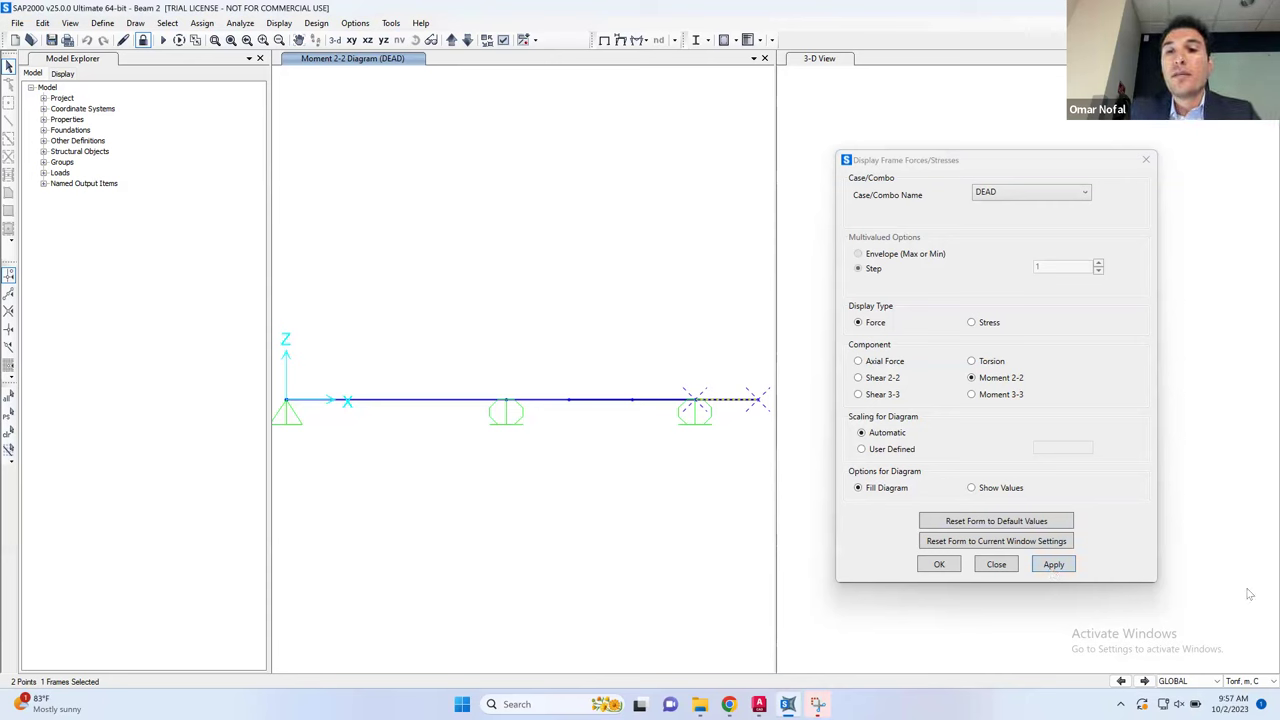
pyautogui.click(983, 396)
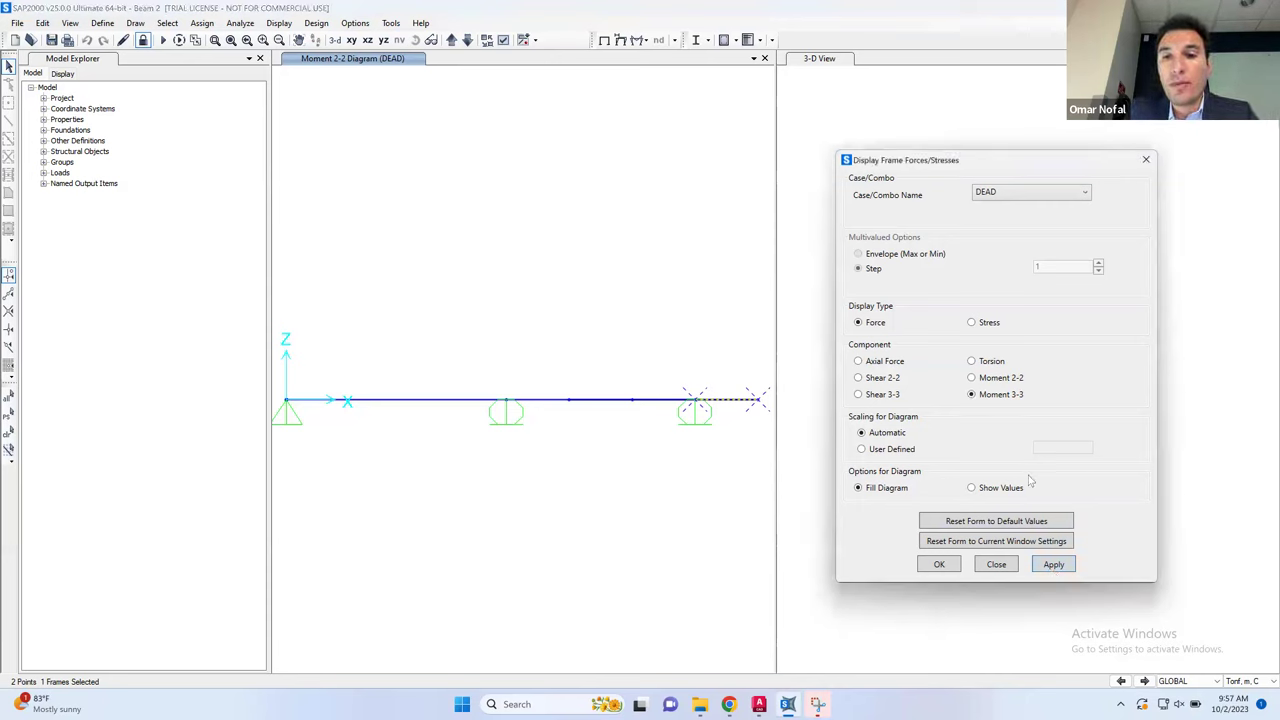
pyautogui.click(1052, 565)
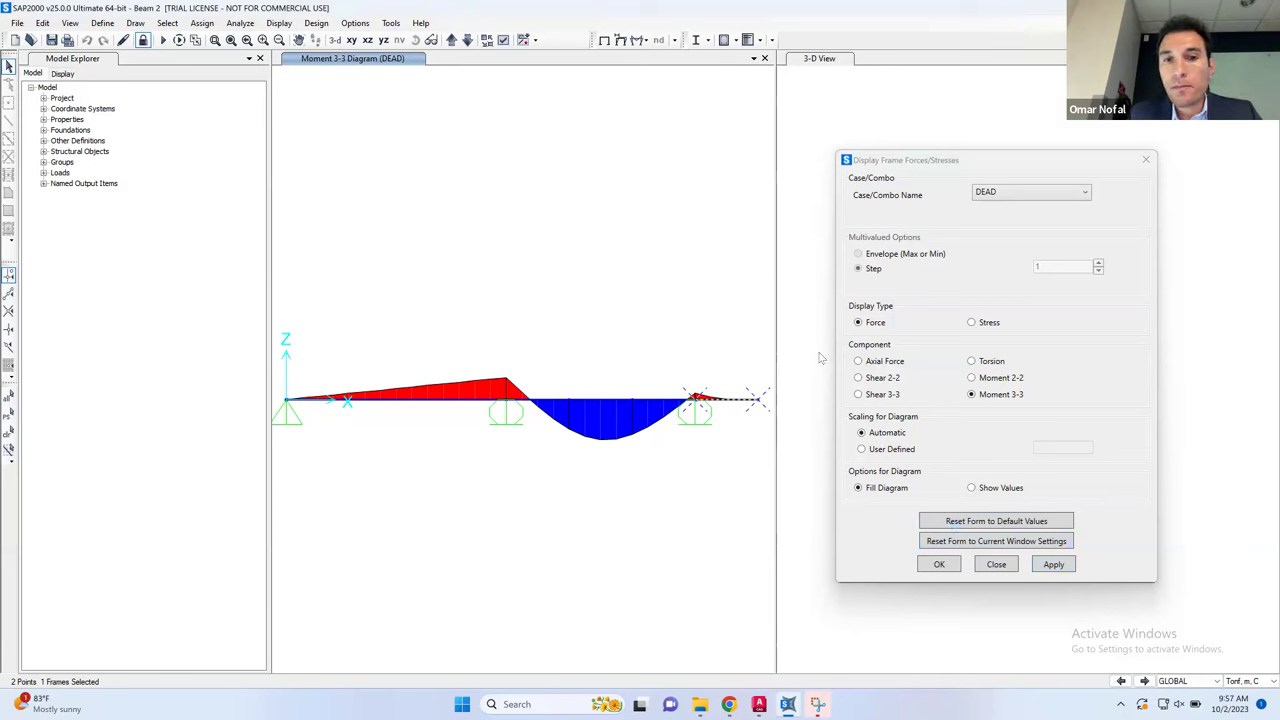
# Display the filled Moment 3-3 diagram for the Live case
pyautogui.click(998, 198)
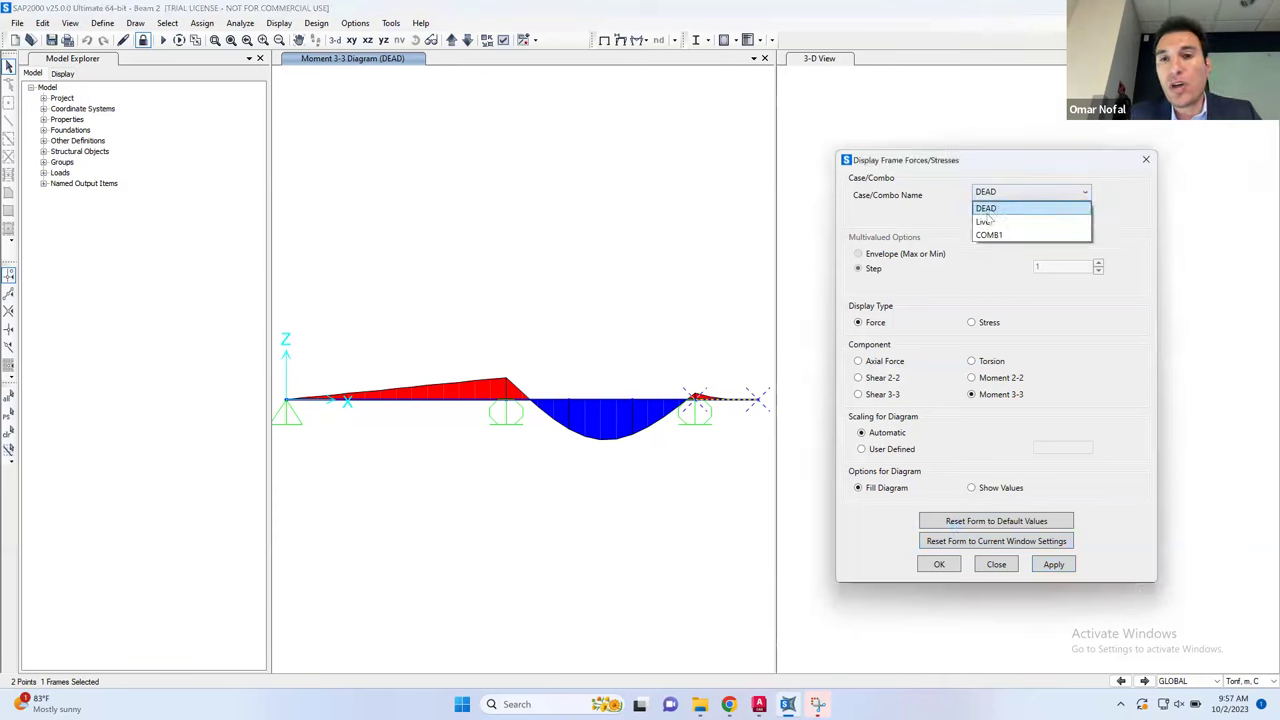
pyautogui.click(987, 221)
pyautogui.click(1051, 568)
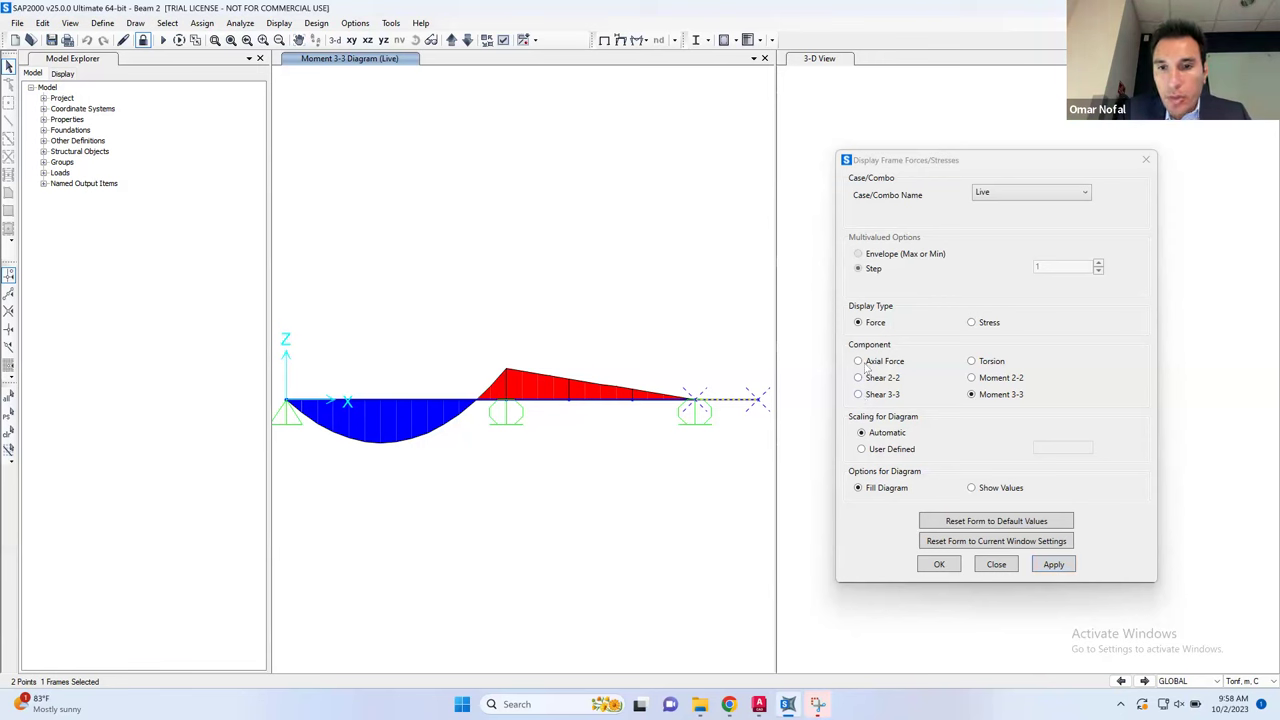
# Display the DEAD case's Moment 3-3 diagram, followed by its Shear 2-2 diagram, and close the frame forces dialog
pyautogui.click(1040, 192)
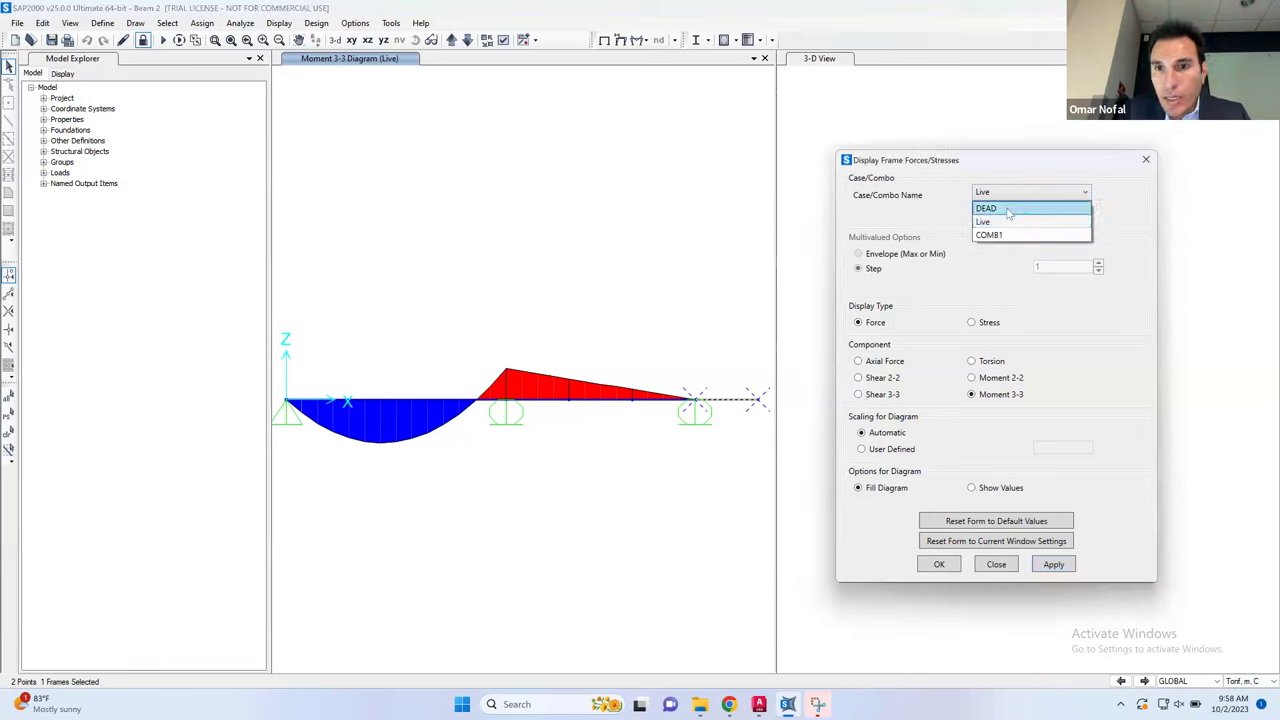
pyautogui.click(1005, 207)
pyautogui.click(1053, 565)
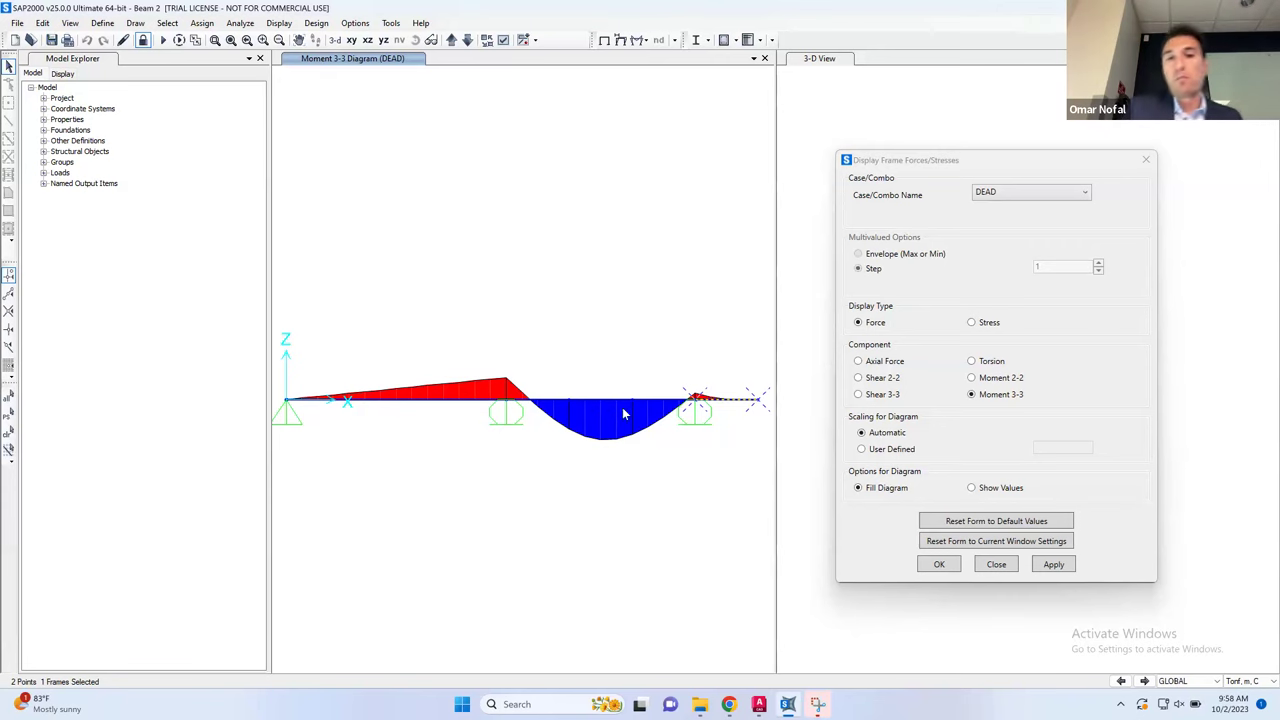
pyautogui.click(875, 388)
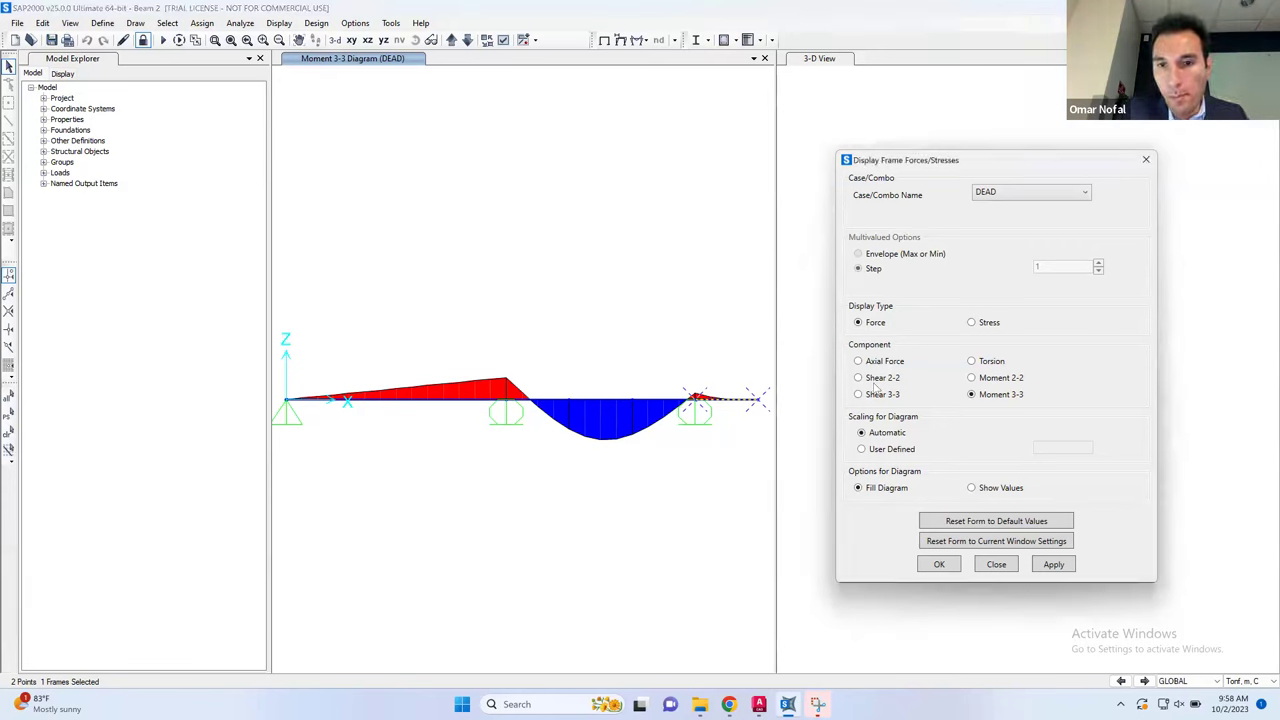
pyautogui.click(876, 379)
pyautogui.click(1056, 566)
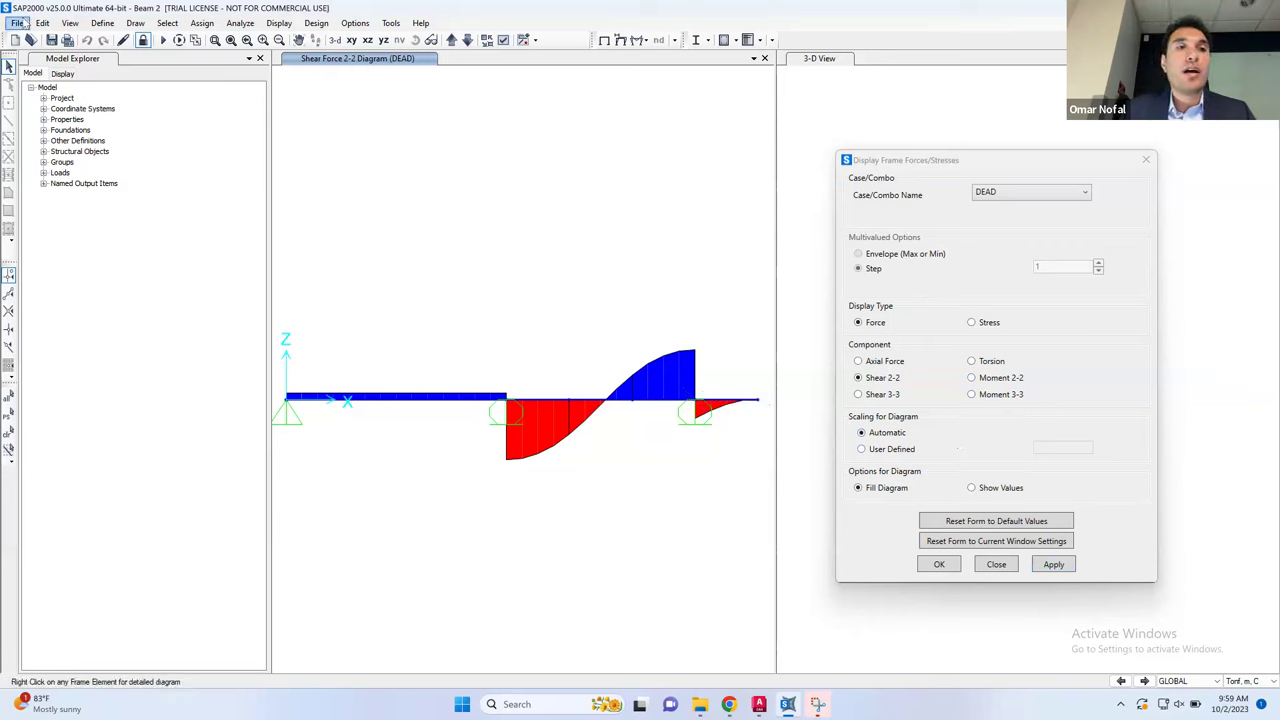
pyautogui.click(1146, 160)
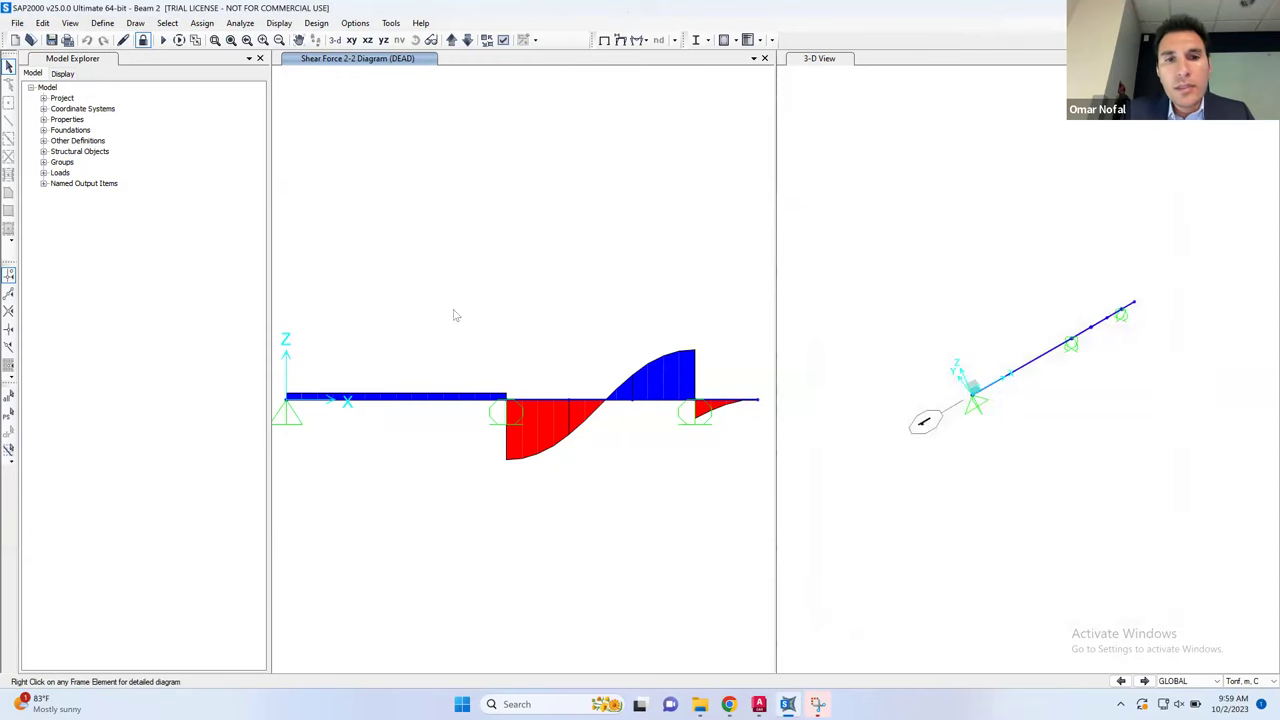
# Examine the detailed DEAD-case diagrams of the 6 m middle span, scrolling through the values along the beam
pyautogui.moveTo(532, 402)
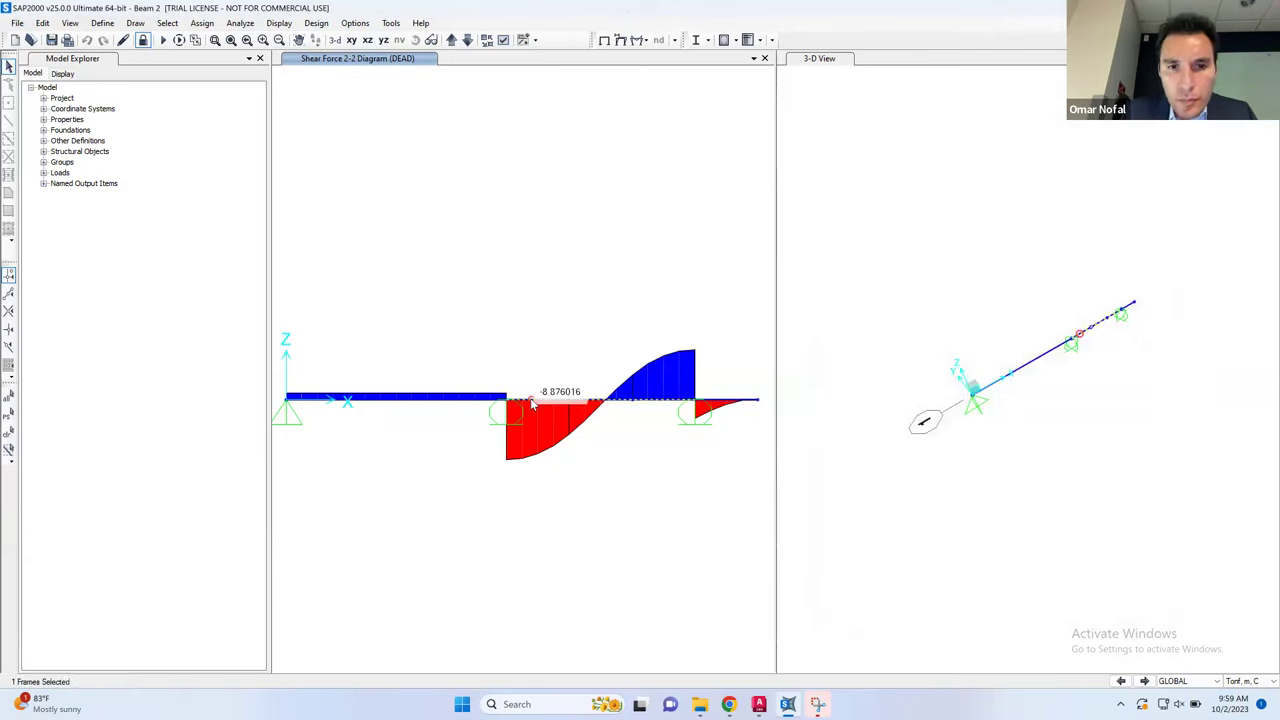
pyautogui.rightClick(532, 402)
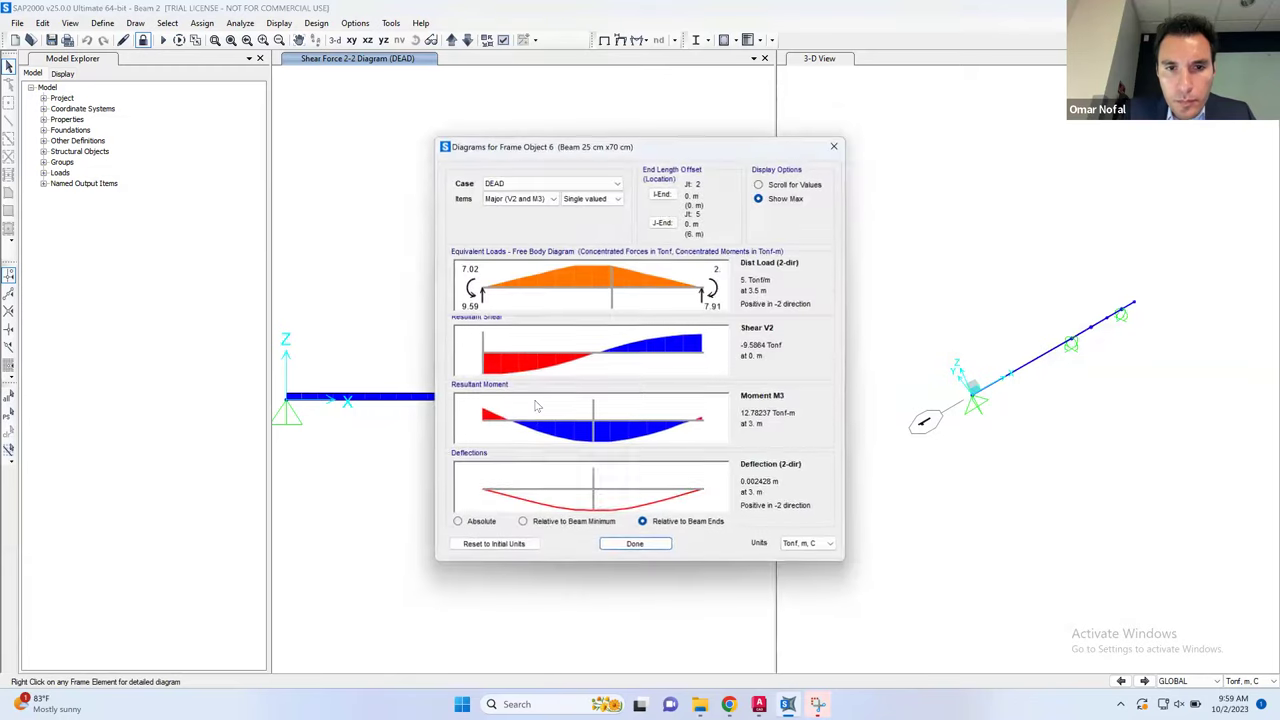
pyautogui.click(834, 146)
pyautogui.moveTo(545, 400)
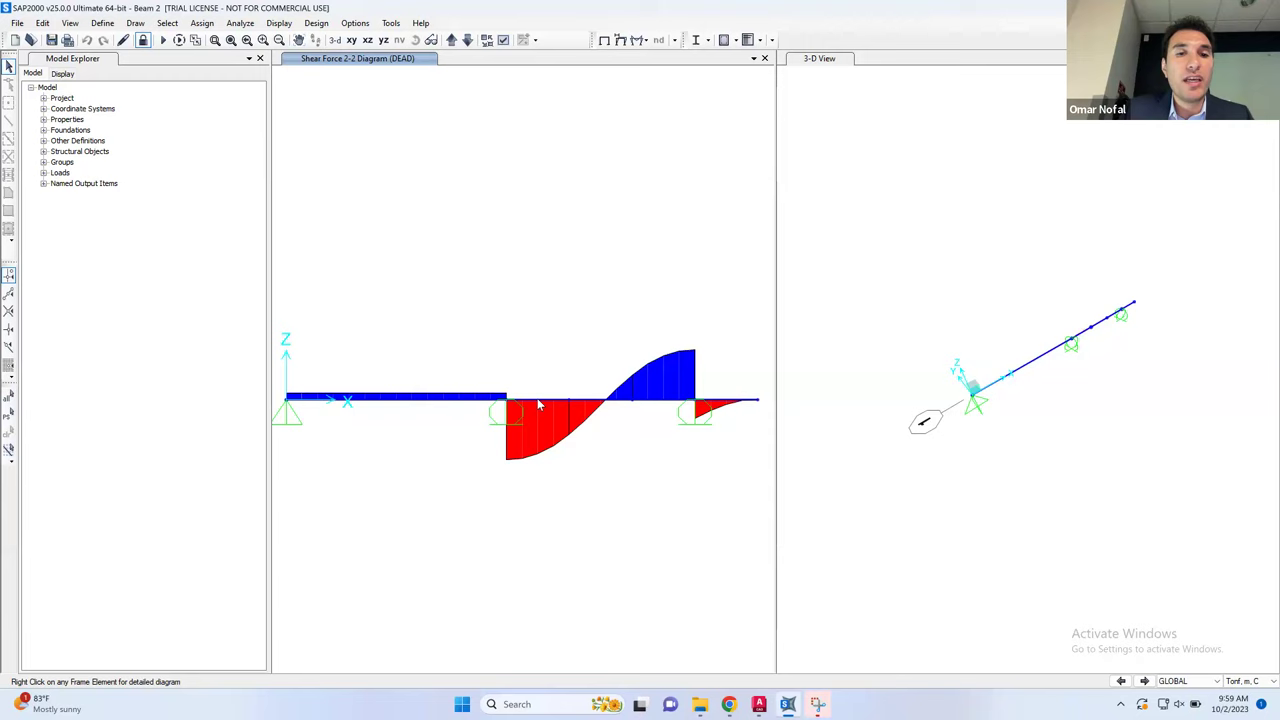
pyautogui.rightClick(538, 404)
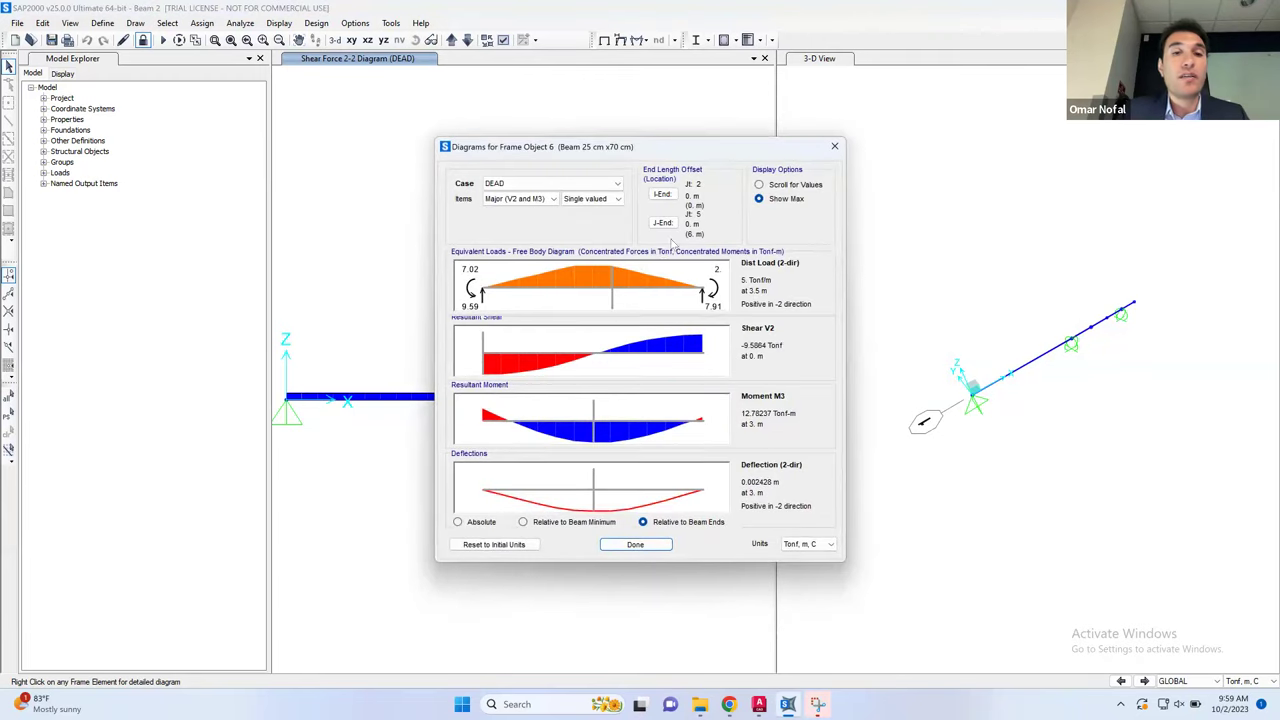
pyautogui.click(606, 352)
pyautogui.moveTo(577, 352); pyautogui.dragTo(522, 350)
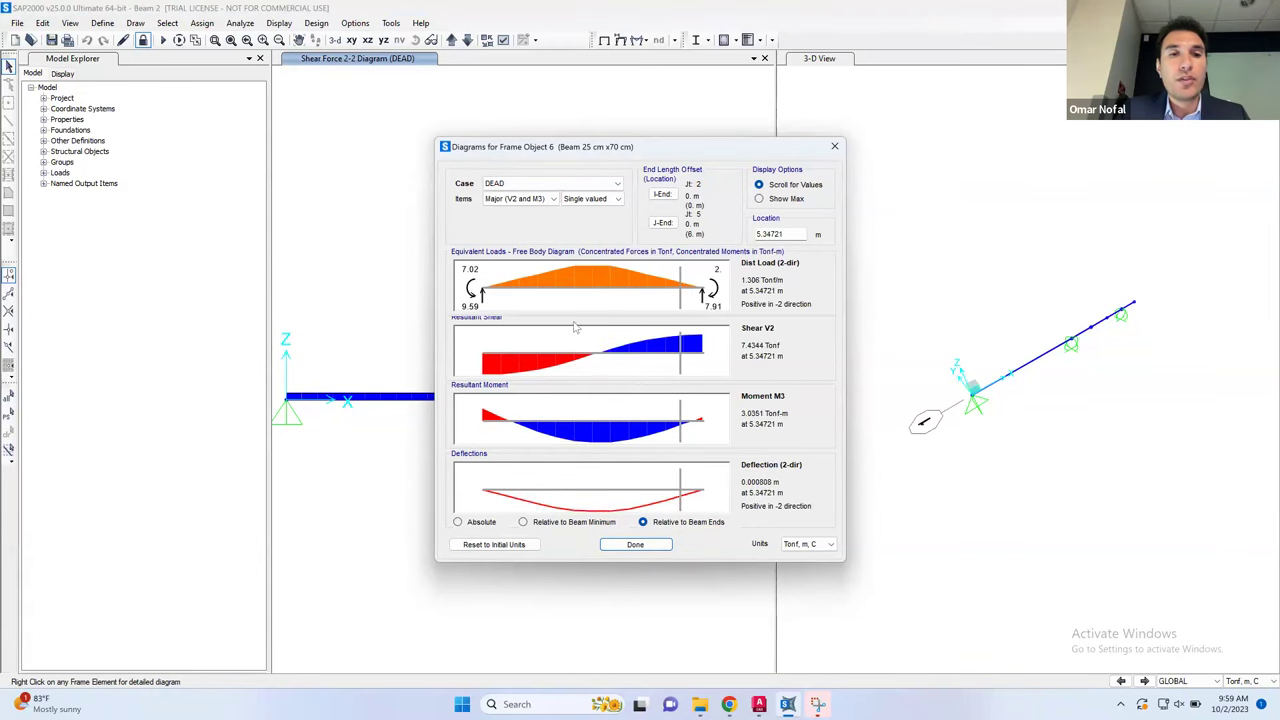
pyautogui.click(834, 146)
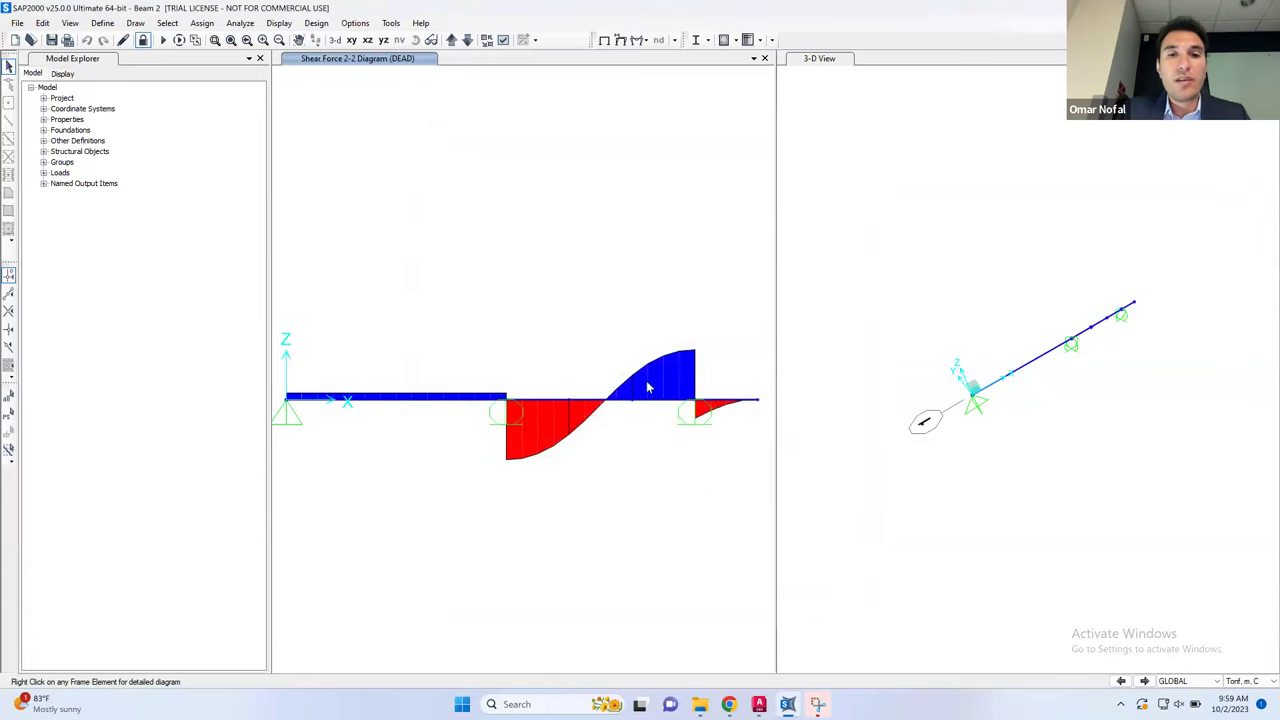
# Examine the detailed DEAD-case load, shear, moment and deflection diagrams of the 2 m end overhang
pyautogui.rightClick(737, 402)
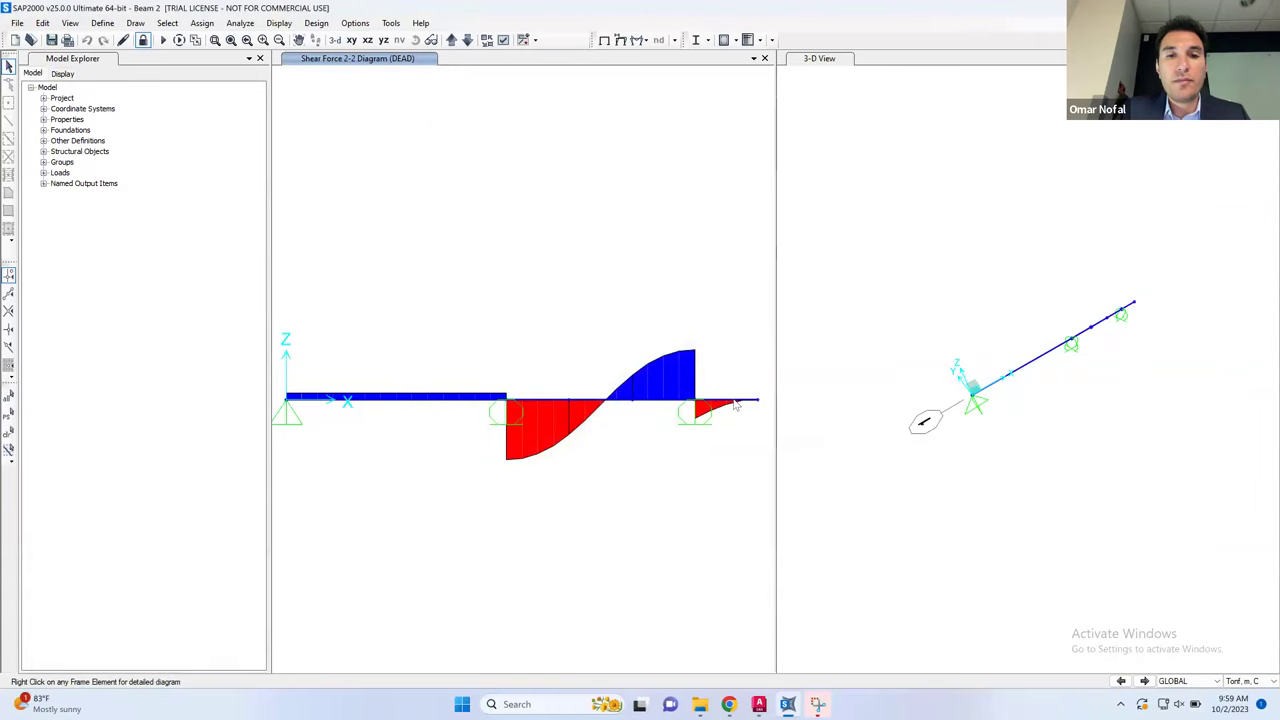
pyautogui.click(553, 297)
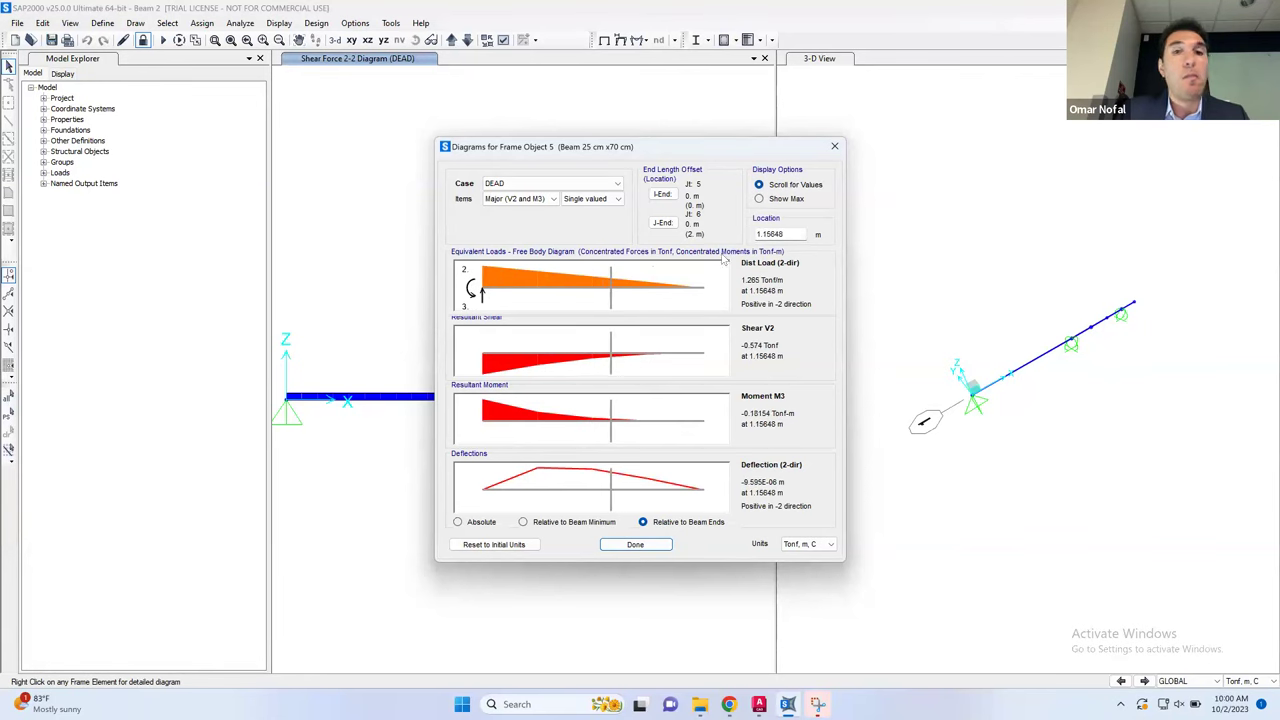
pyautogui.click(834, 146)
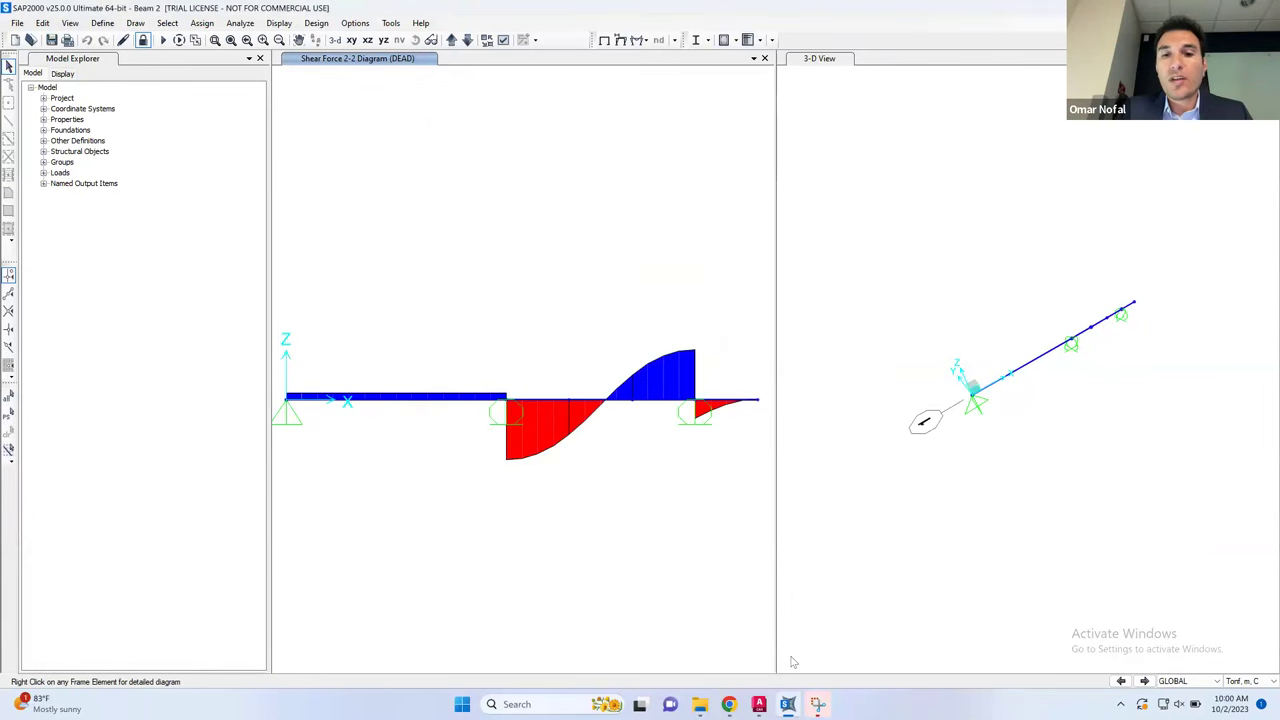
# Switch to AutoCAD and examine the Frame(2) homework drawing with its dimensions, sections and loads
pyautogui.click(759, 704)
pyautogui.scroll(3, 806, 345)
pyautogui.scroll(-8, 800, 350)
pyautogui.moveTo(860, 397); pyautogui.dragTo(620, 400, button='middle')
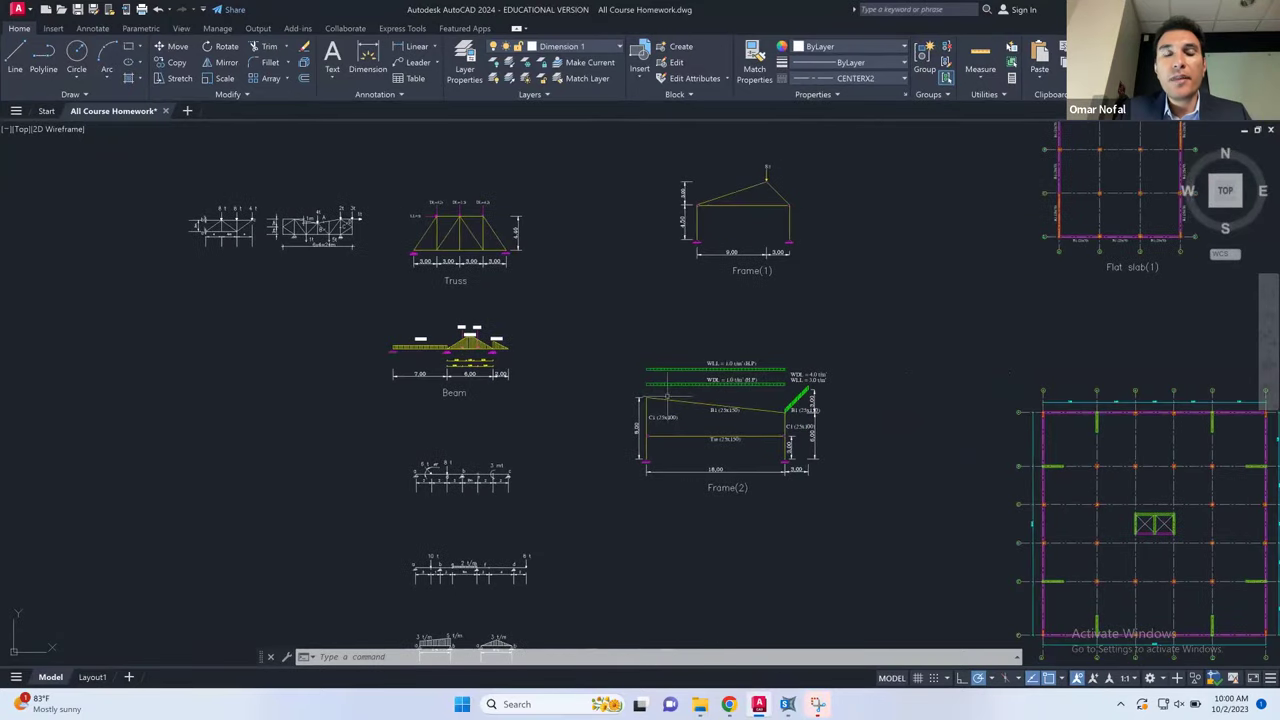
pyautogui.scroll(5, 768, 450)
pyautogui.scroll(-1, 765, 440)
pyautogui.scroll(4, 750, 436)
pyautogui.scroll(-2, 743, 434)
pyautogui.moveTo(743, 434); pyautogui.dragTo(759, 436, button='middle')
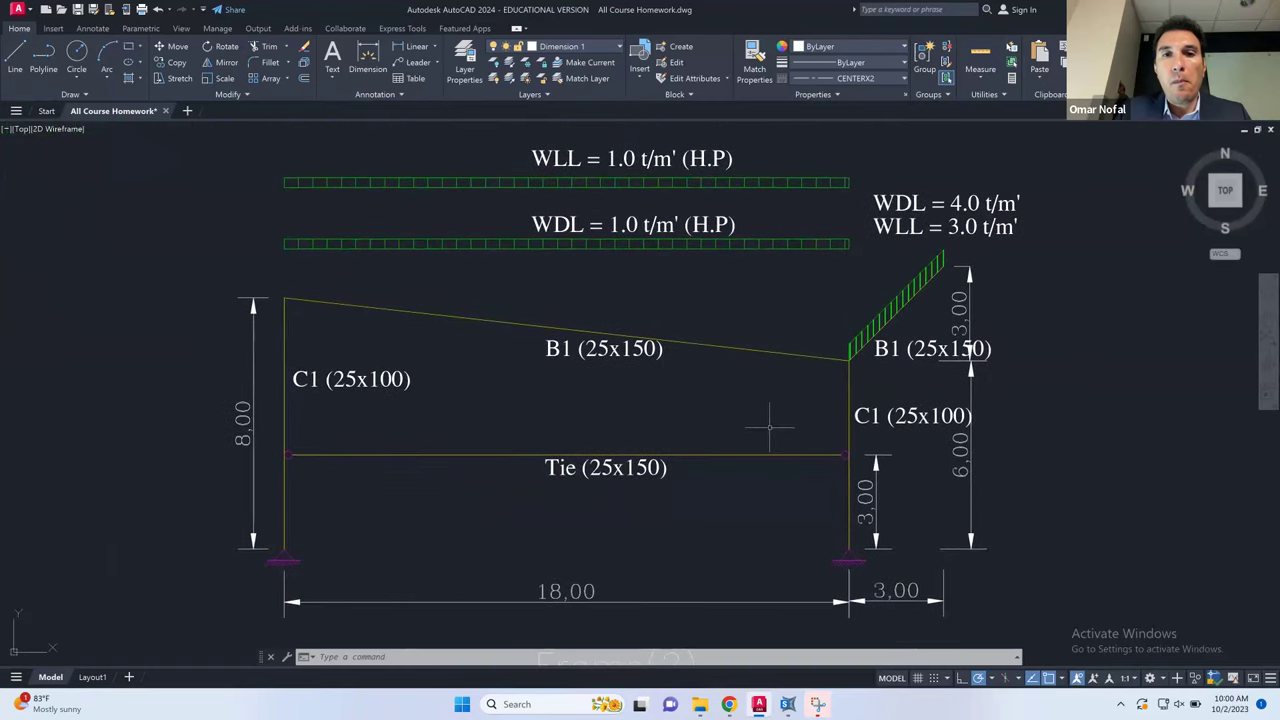
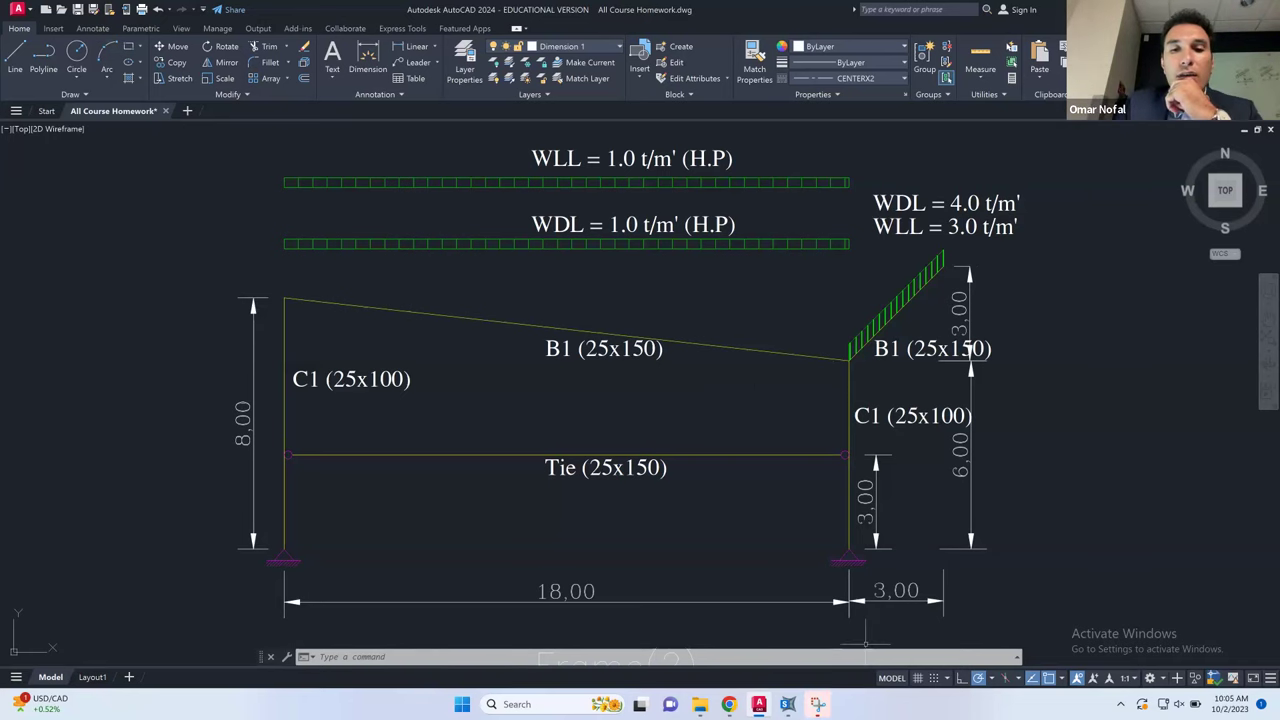
# Switch to SAP2000, save the Beam 2 changes and start a new model from the Grid Only template
pyautogui.click(788, 704)
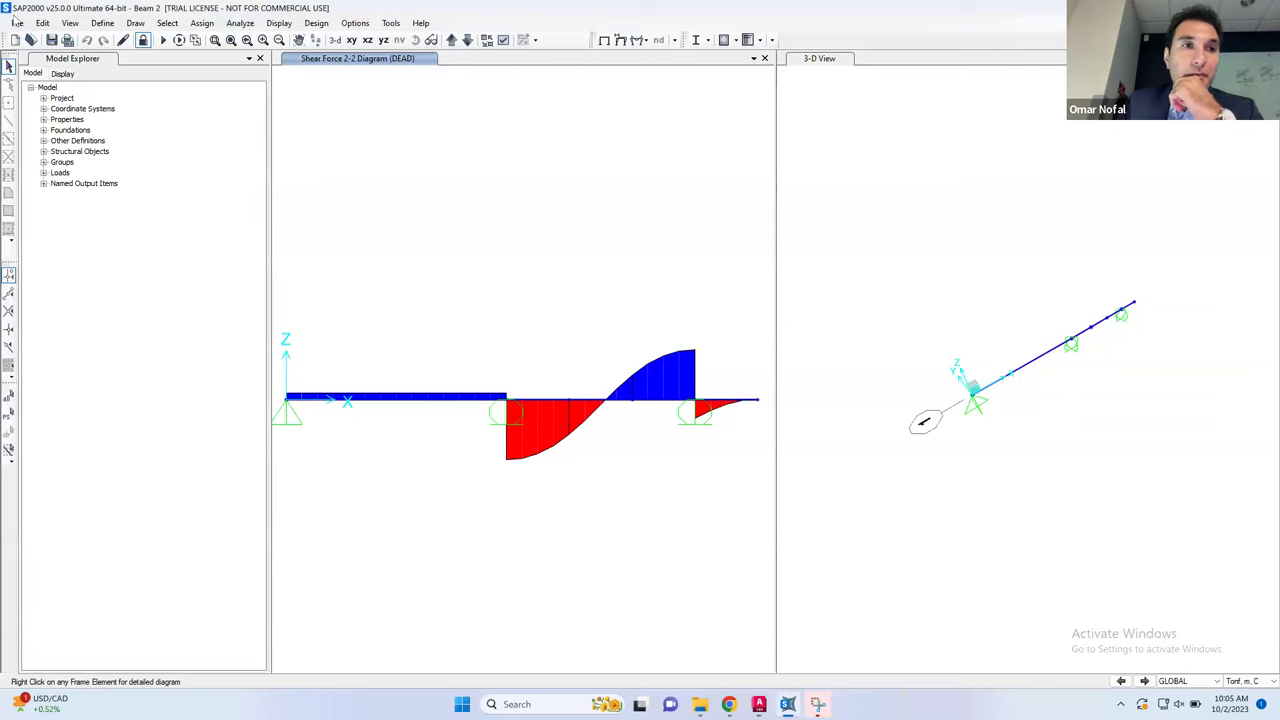
pyautogui.click(17, 22)
pyautogui.click(32, 37)
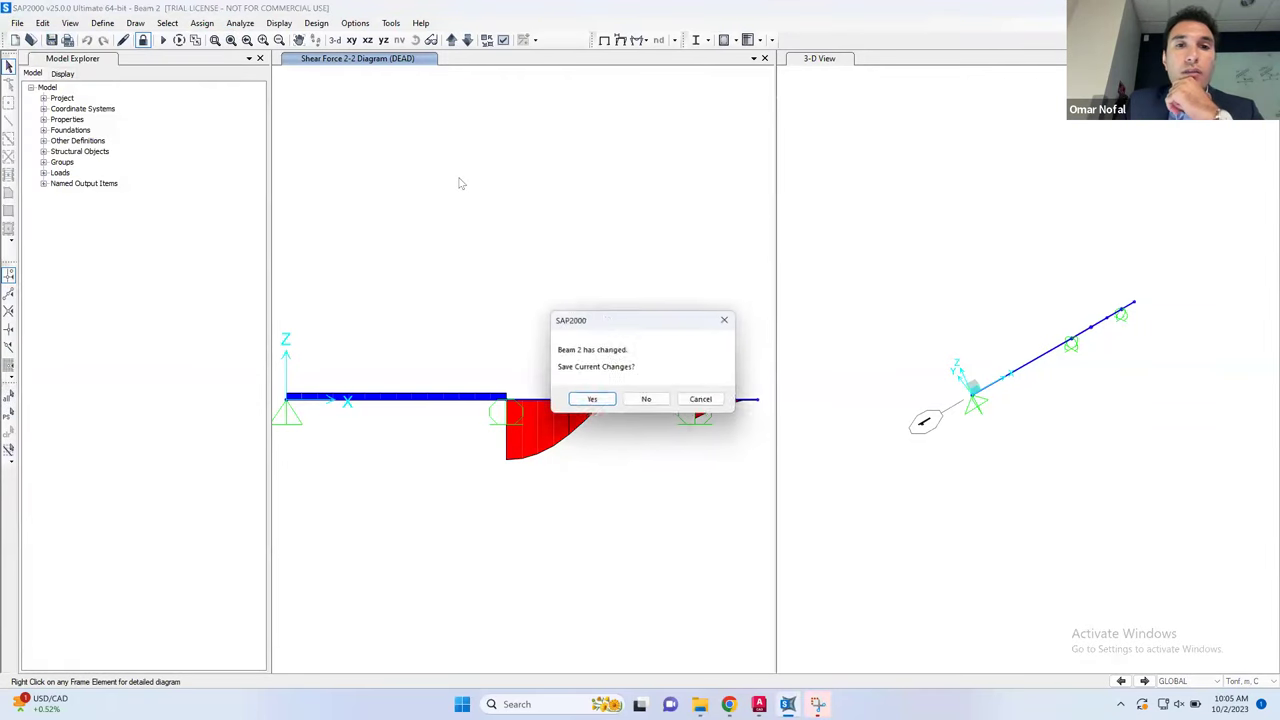
pyautogui.click(600, 403)
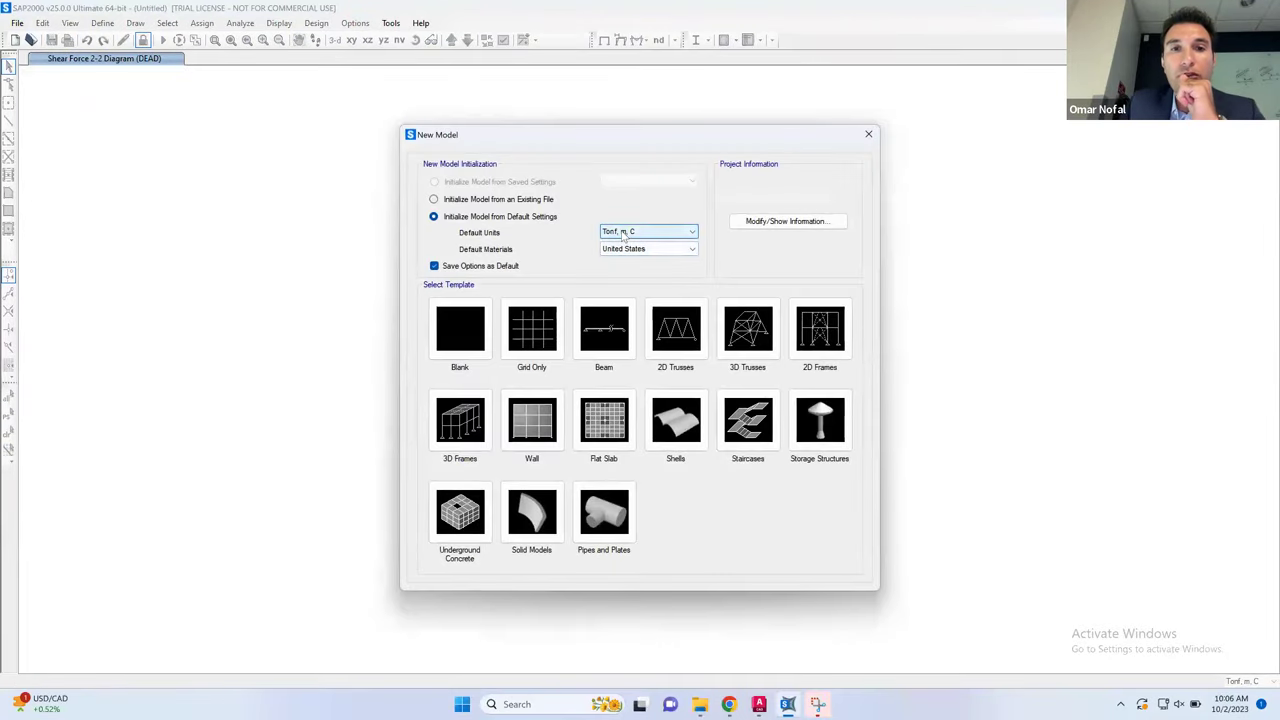
pyautogui.click(547, 320)
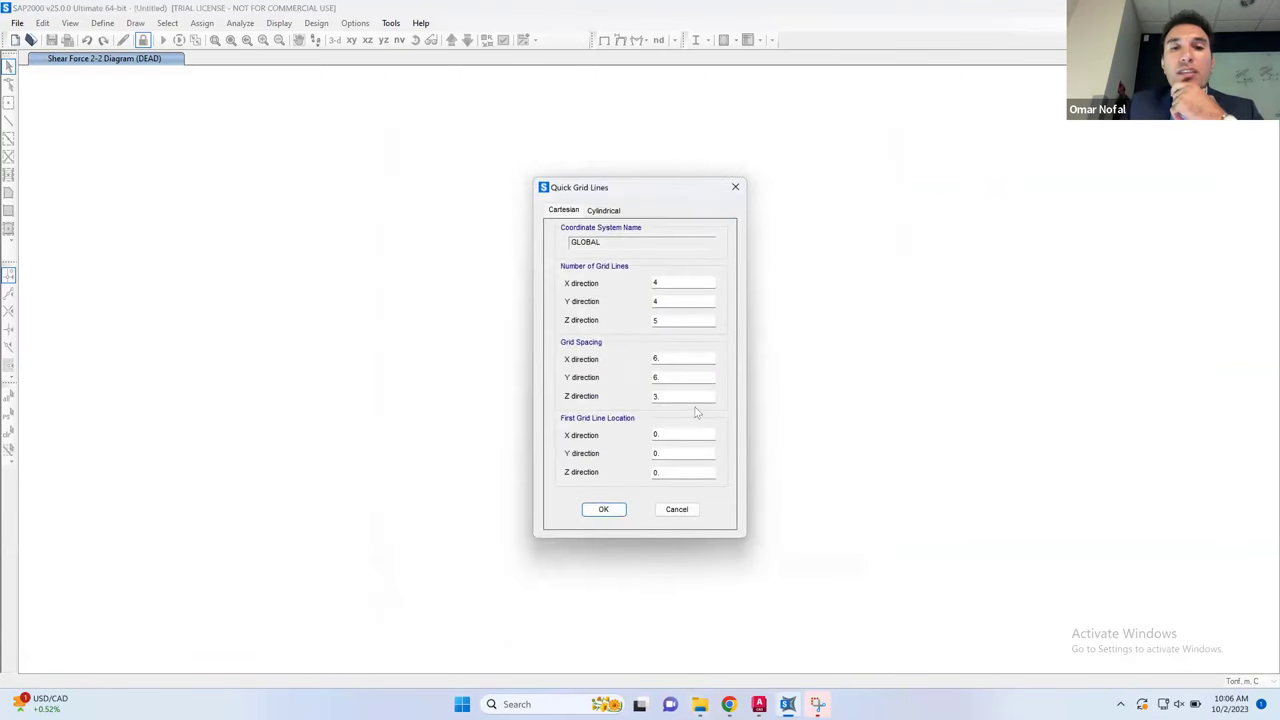
# Check the frame layout in AutoCAD and create the SAP2000 grid with 3 X, 1 Y and 5 Z grid lines
pyautogui.click(757, 700)
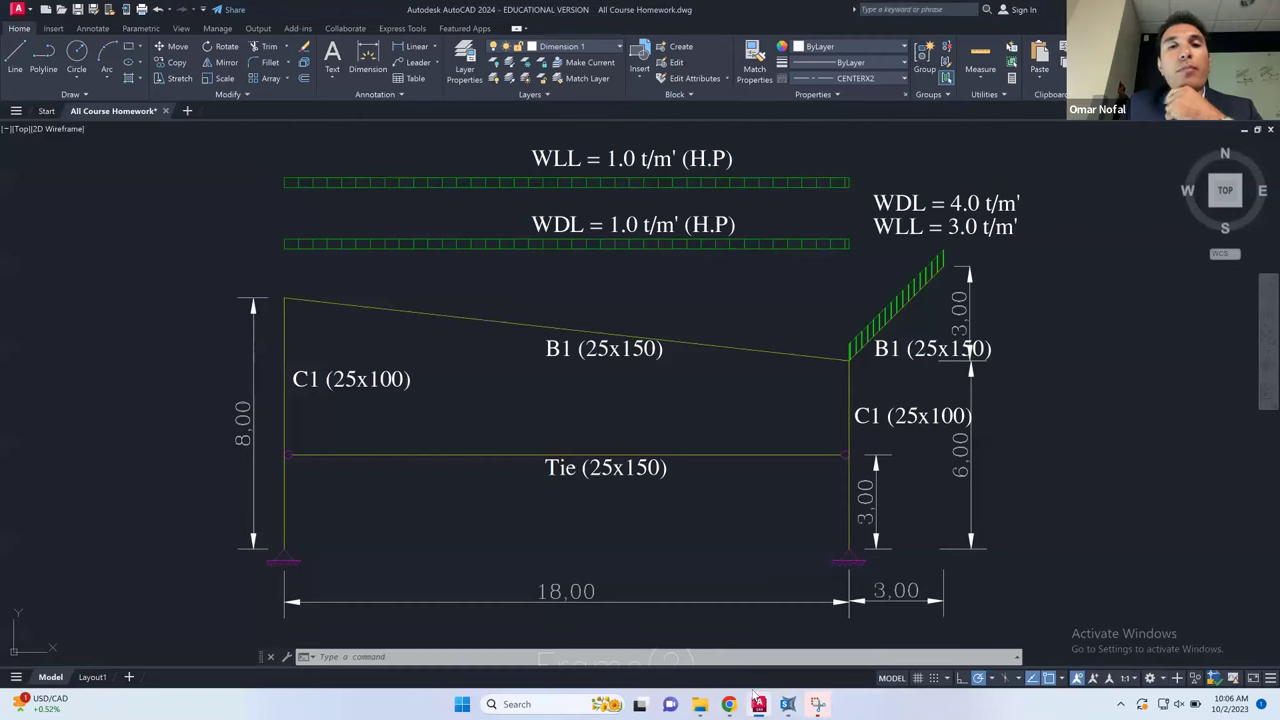
pyautogui.moveTo(753, 694)
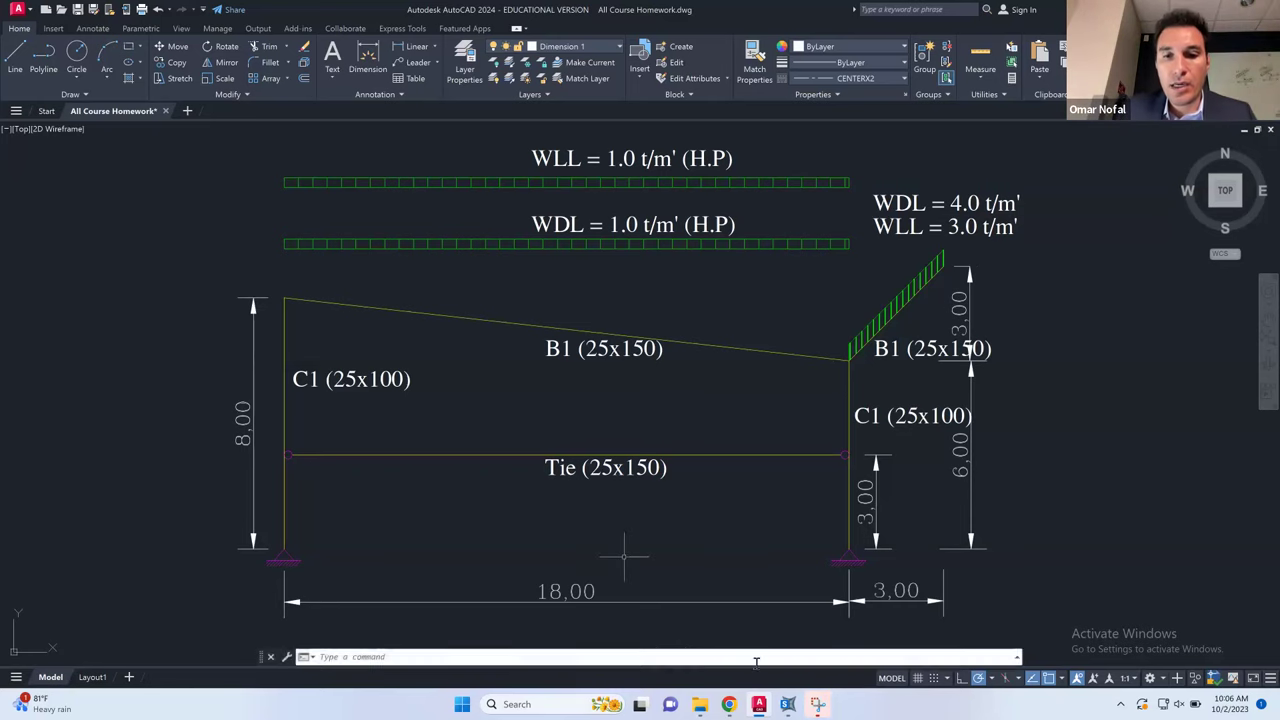
pyautogui.hotkey('alt', 'Tab')
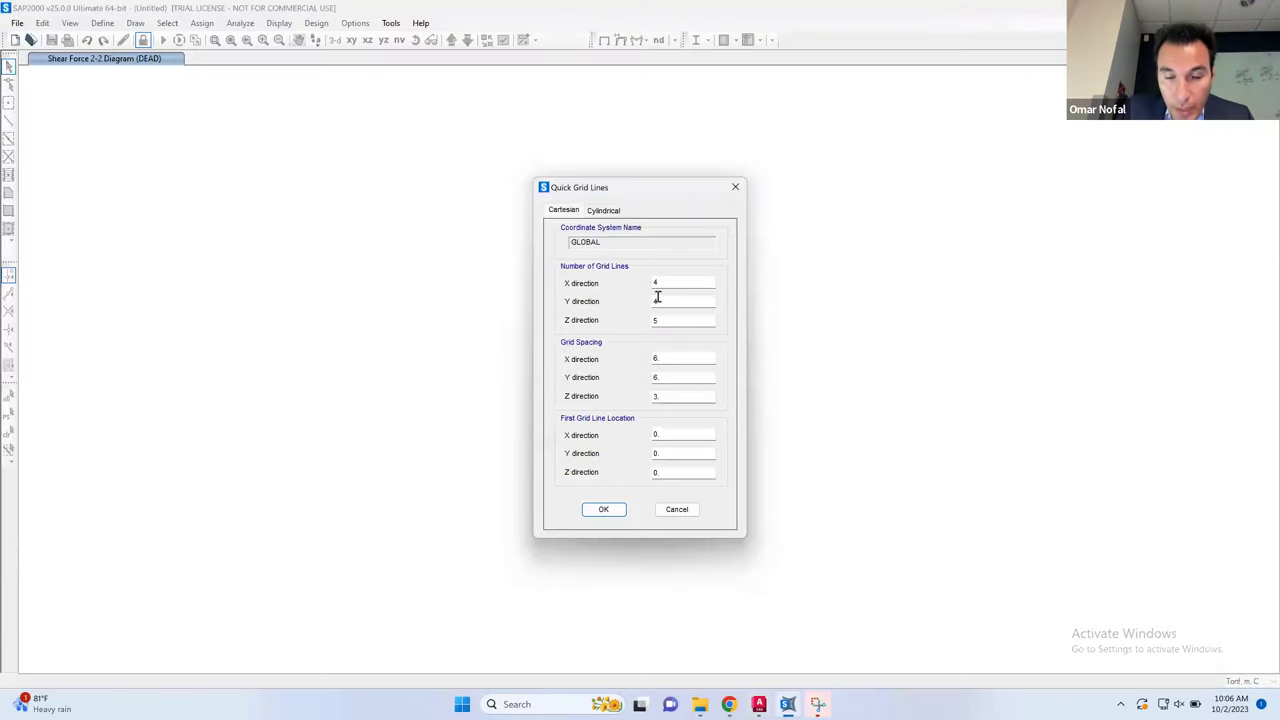
pyautogui.moveTo(665, 283); pyautogui.dragTo(647, 321)
pyautogui.write('3')
pyautogui.write('1')
pyautogui.write('5')
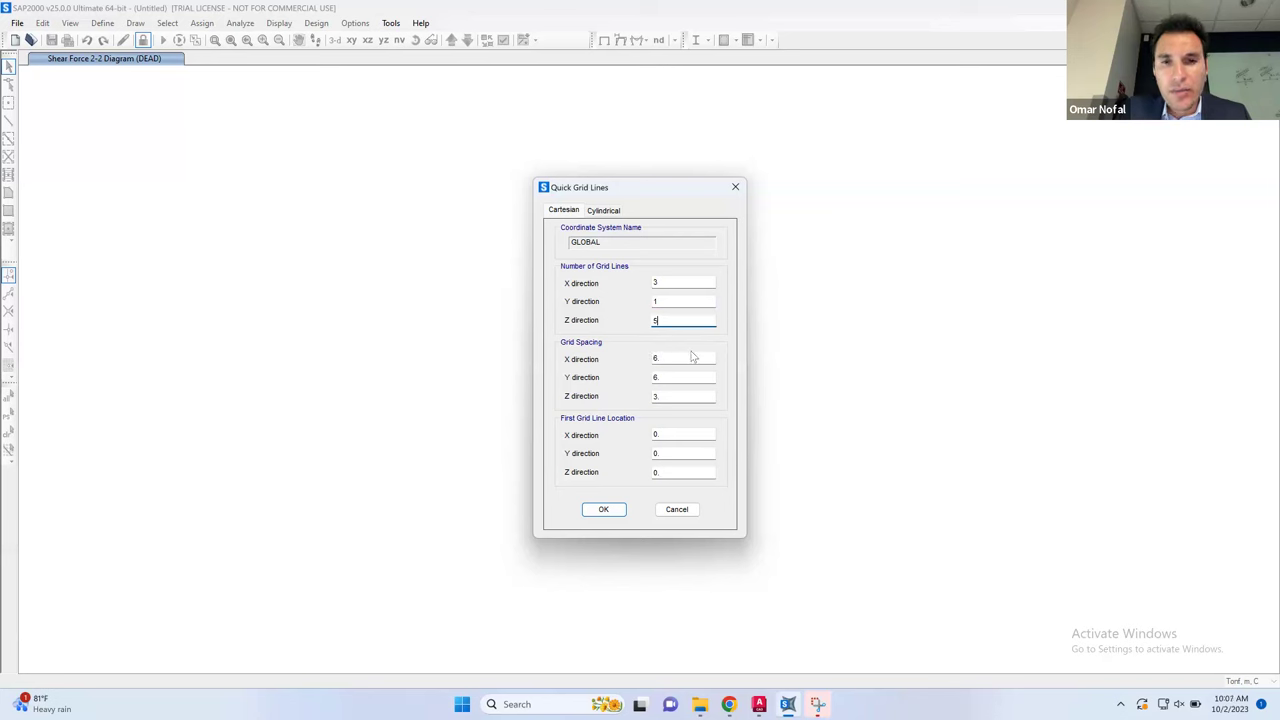
pyautogui.moveTo(668, 357); pyautogui.dragTo(652, 358)
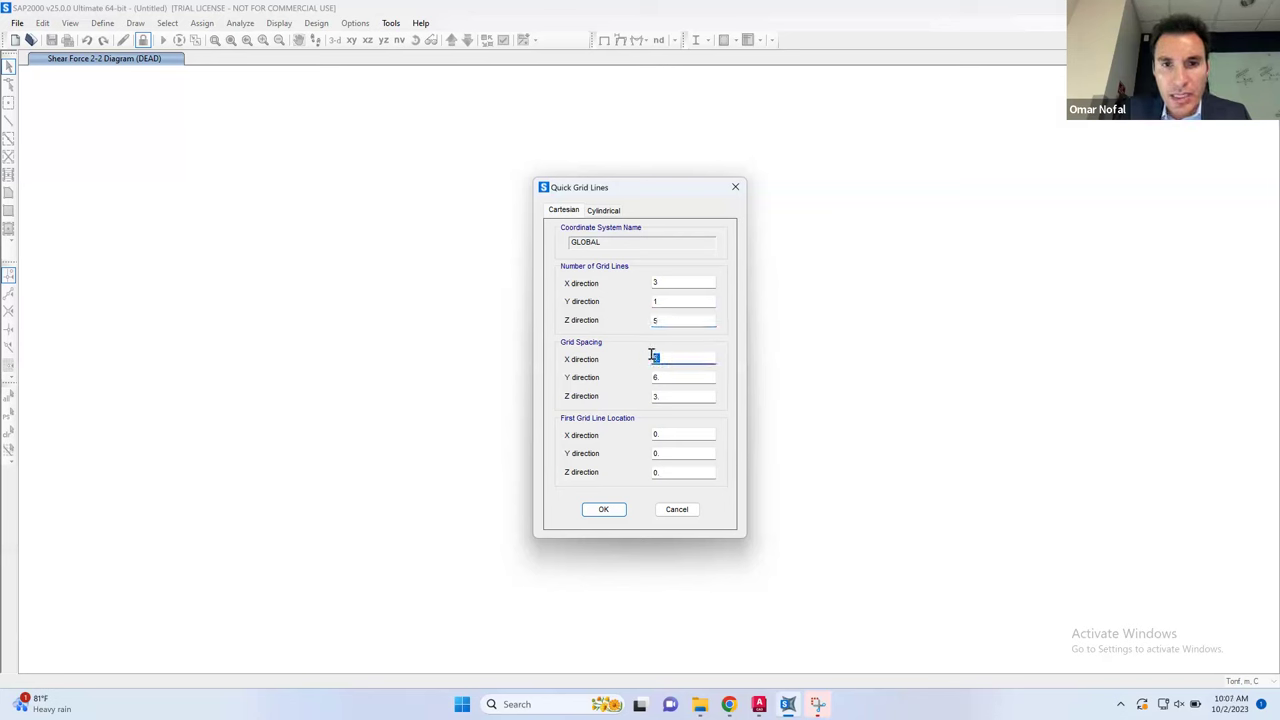
pyautogui.click(604, 510)
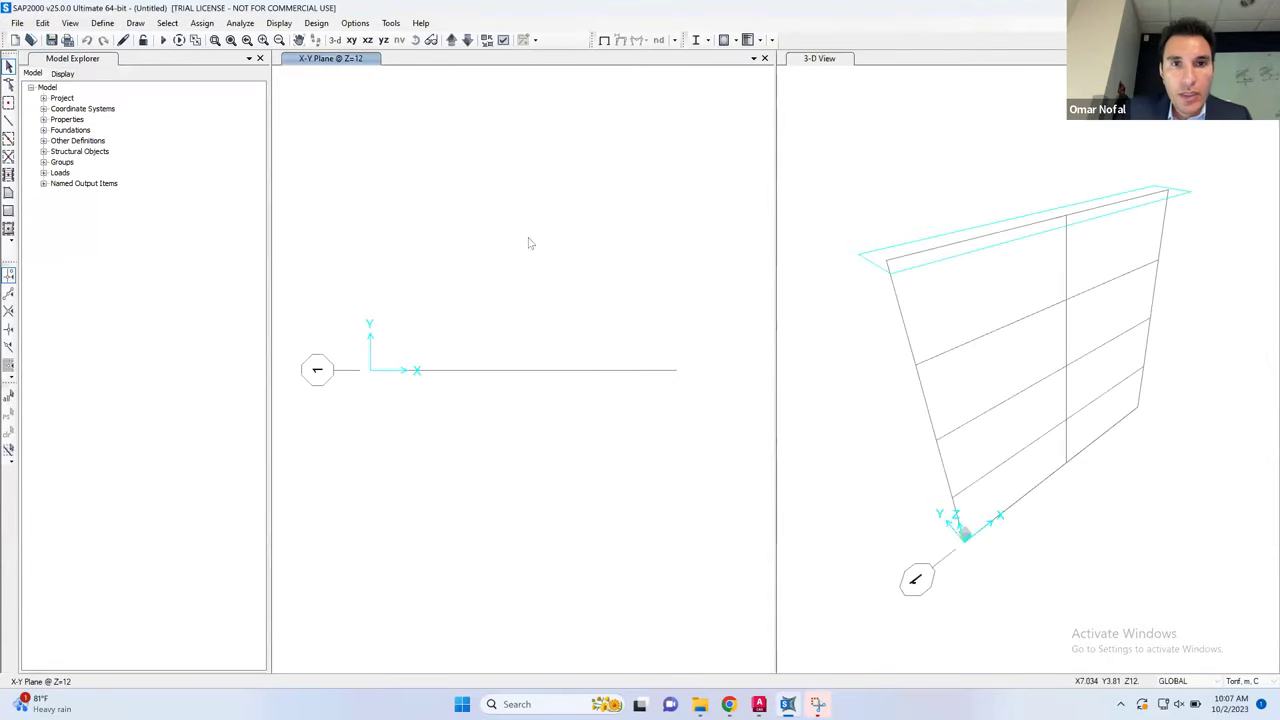
# In the X-Z plane view, set the GLOBAL grid's X ordinates to 18 m for line B and 21 m for line C, following the frame drawing
pyautogui.click(367, 40)
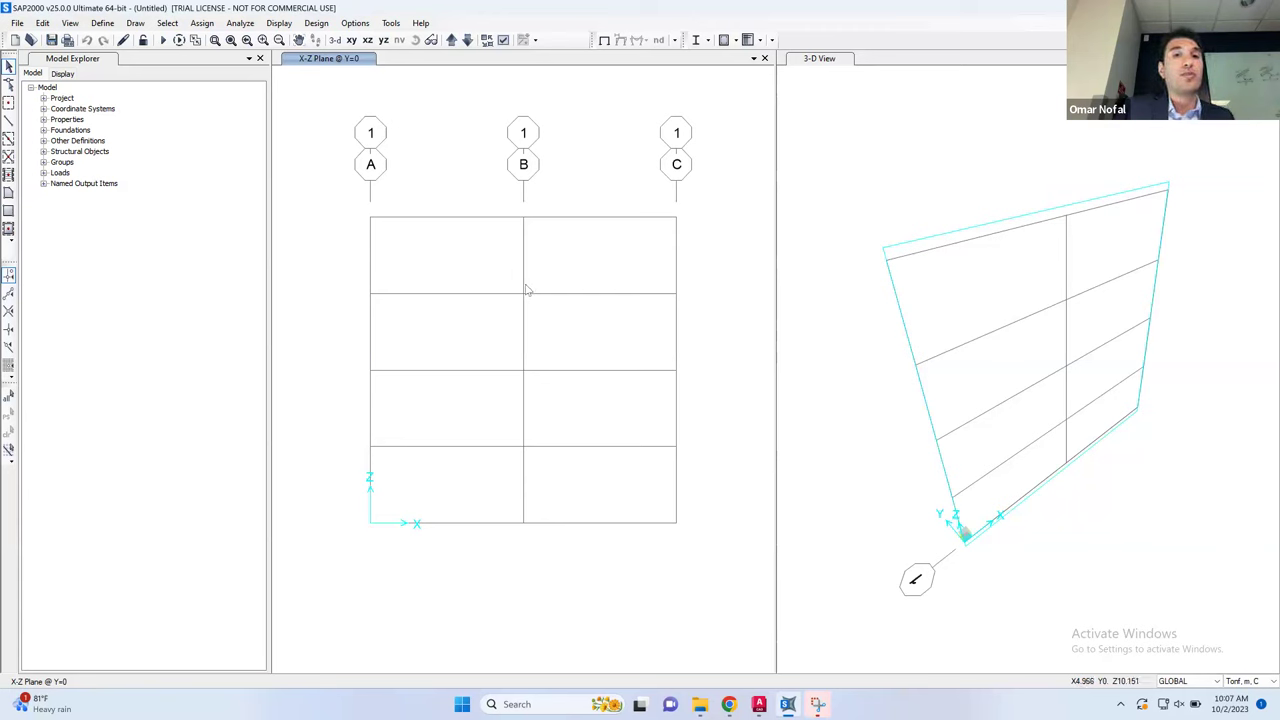
pyautogui.rightClick(567, 297)
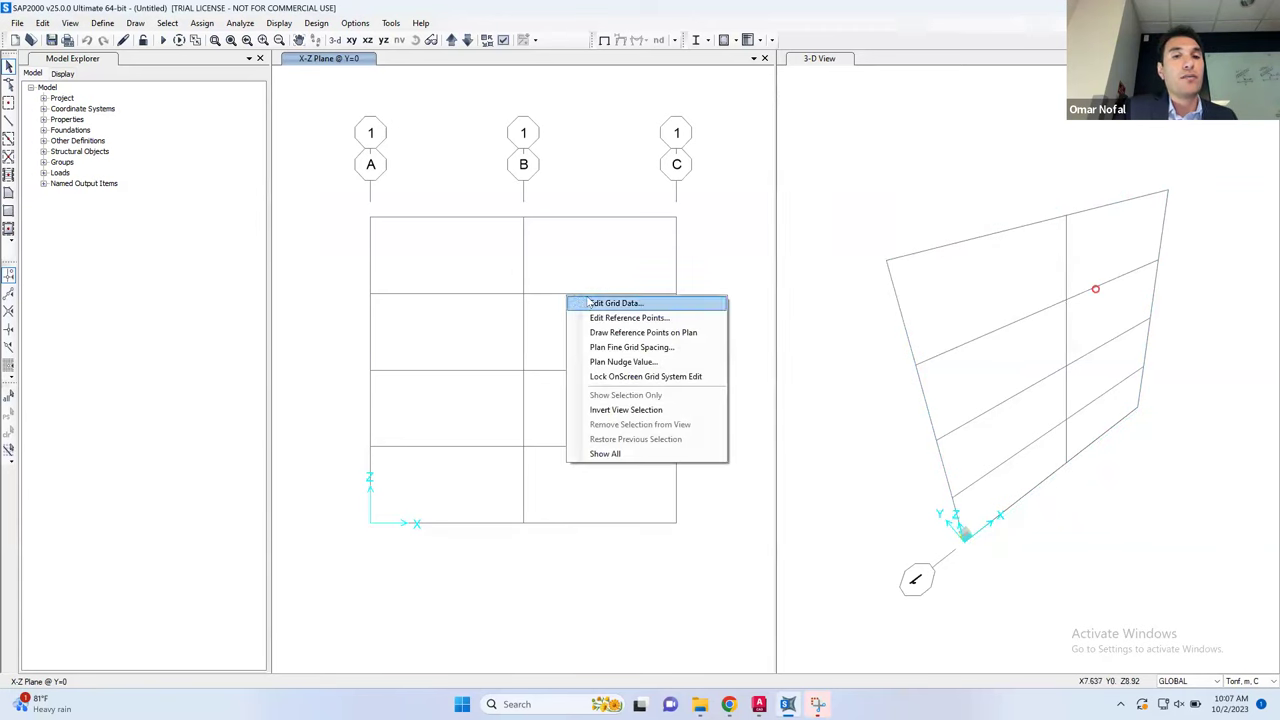
pyautogui.click(612, 303)
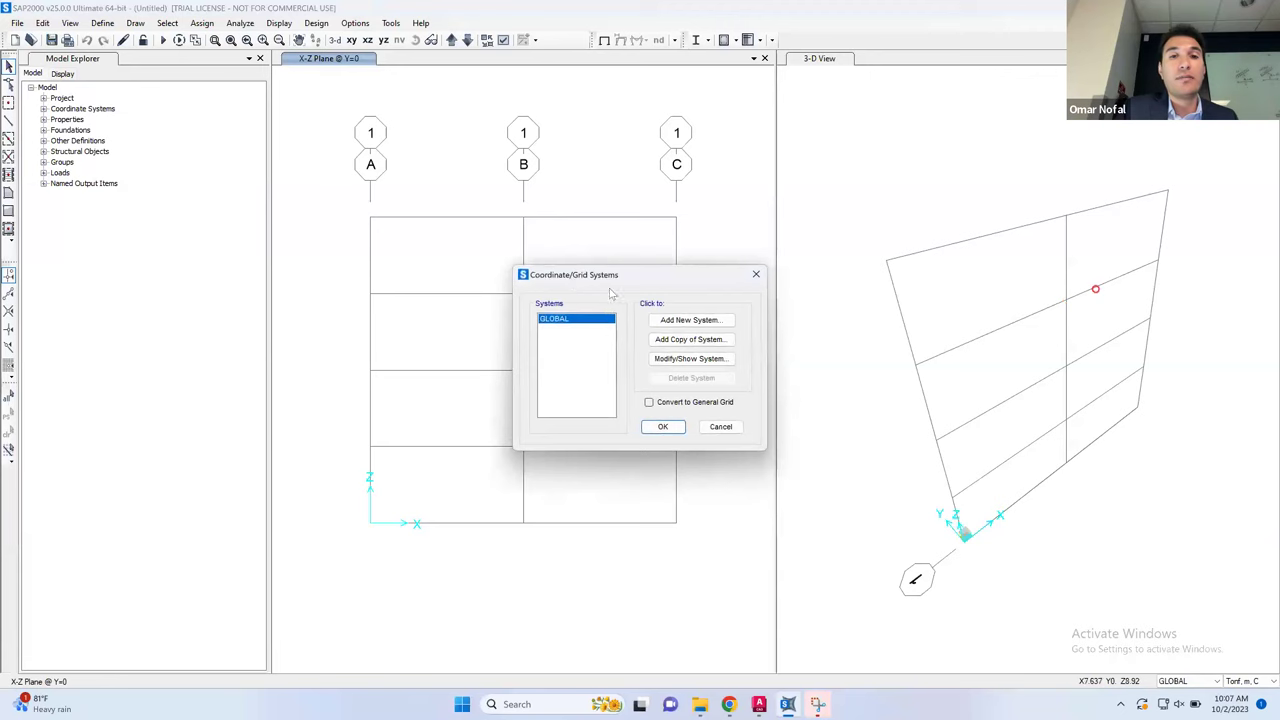
pyautogui.click(690, 358)
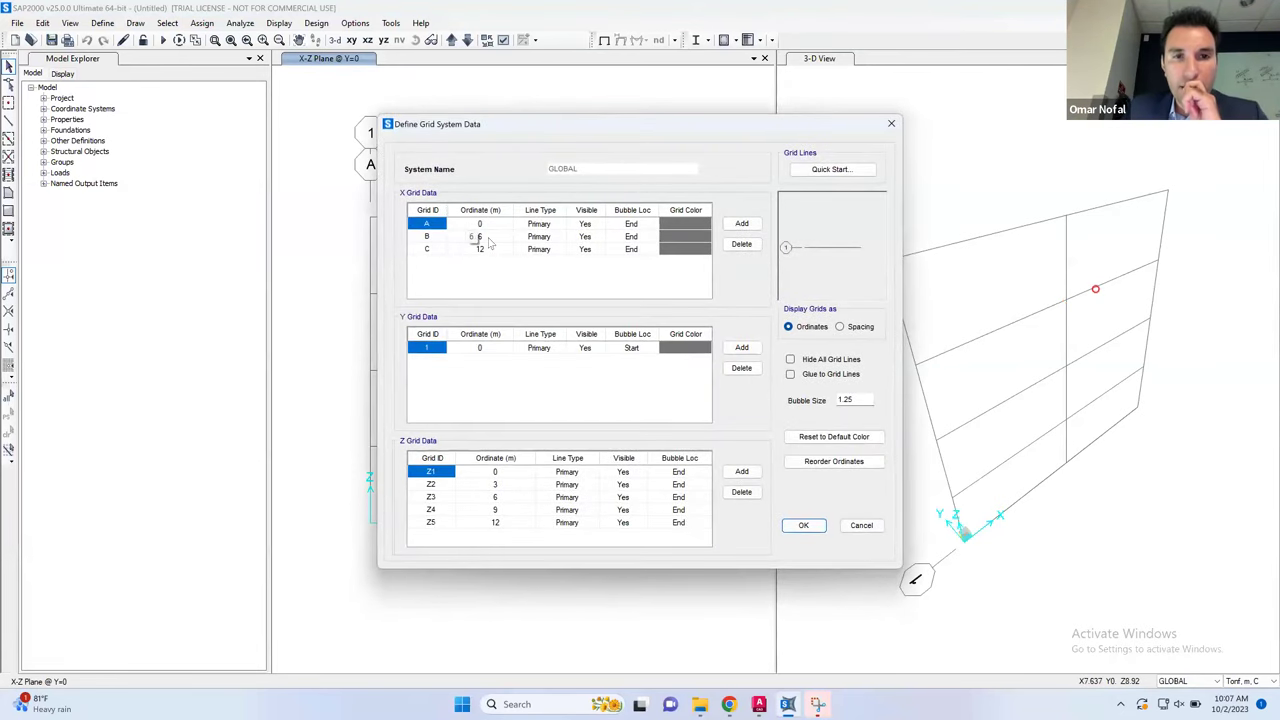
pyautogui.moveTo(759, 704)
pyautogui.click(774, 647)
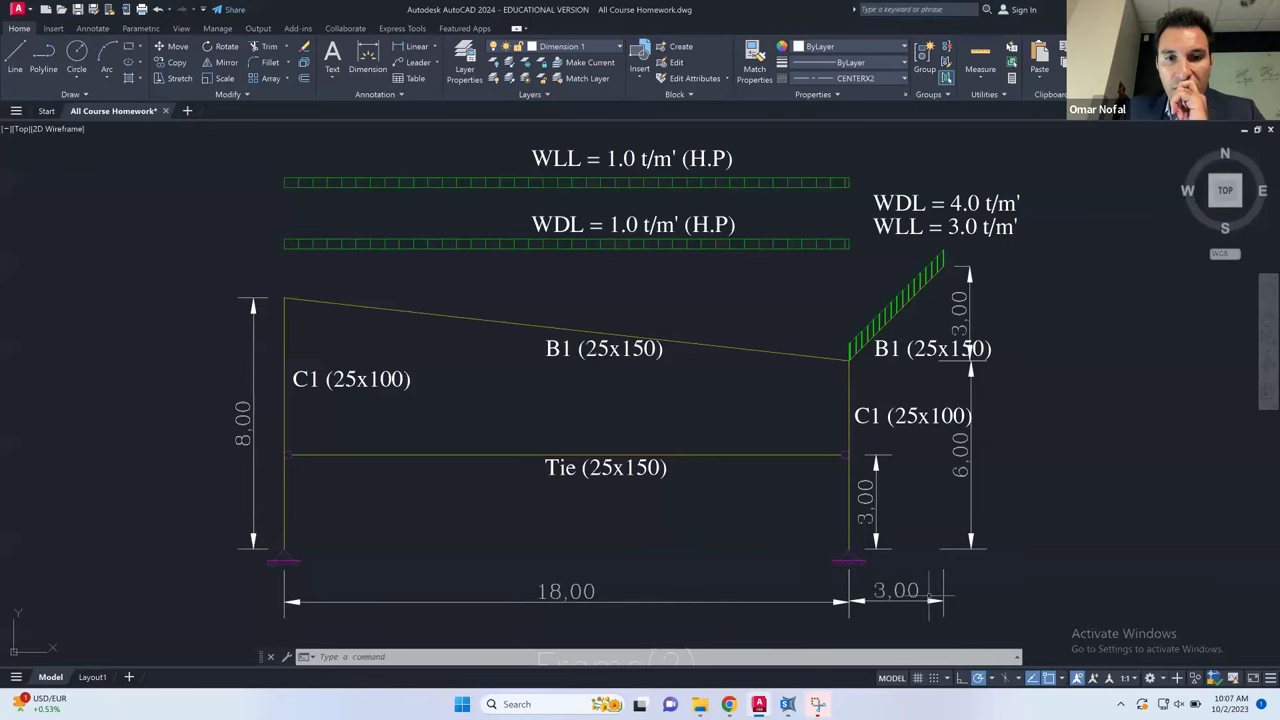
pyautogui.click(818, 704)
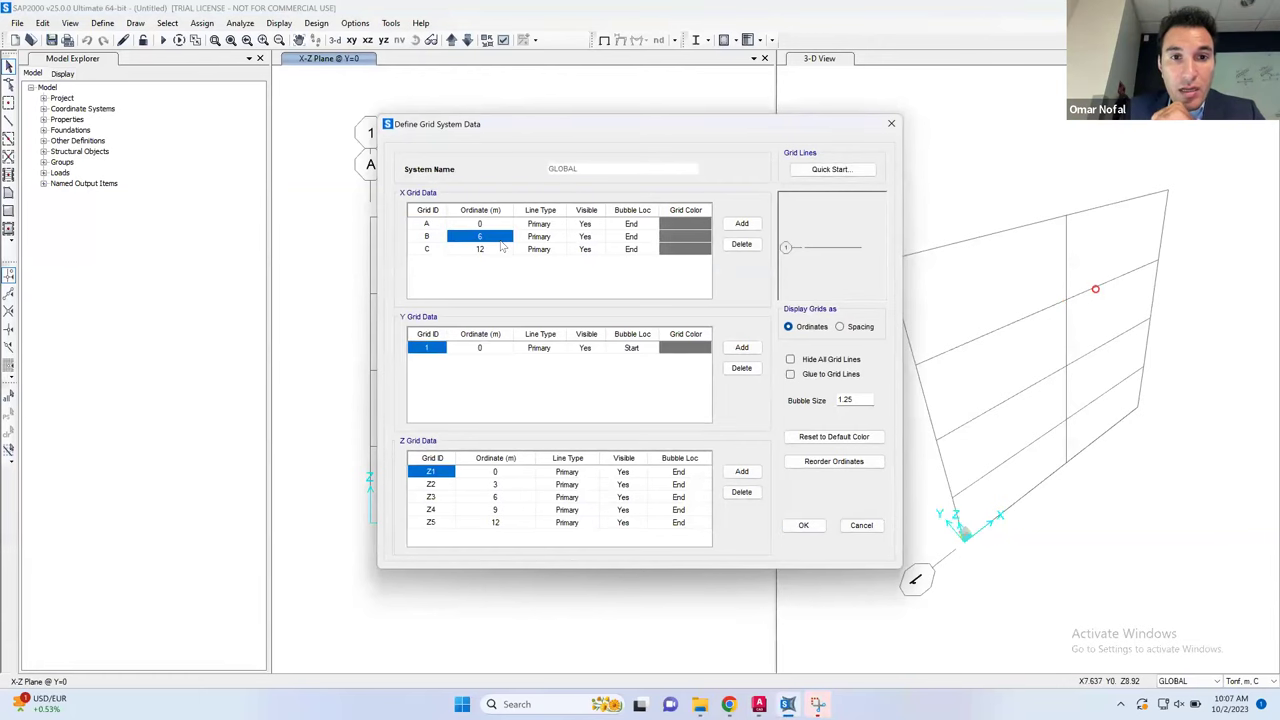
pyautogui.doubleClick(493, 237)
pyautogui.write('18')
pyautogui.click(488, 252)
pyautogui.write('2')
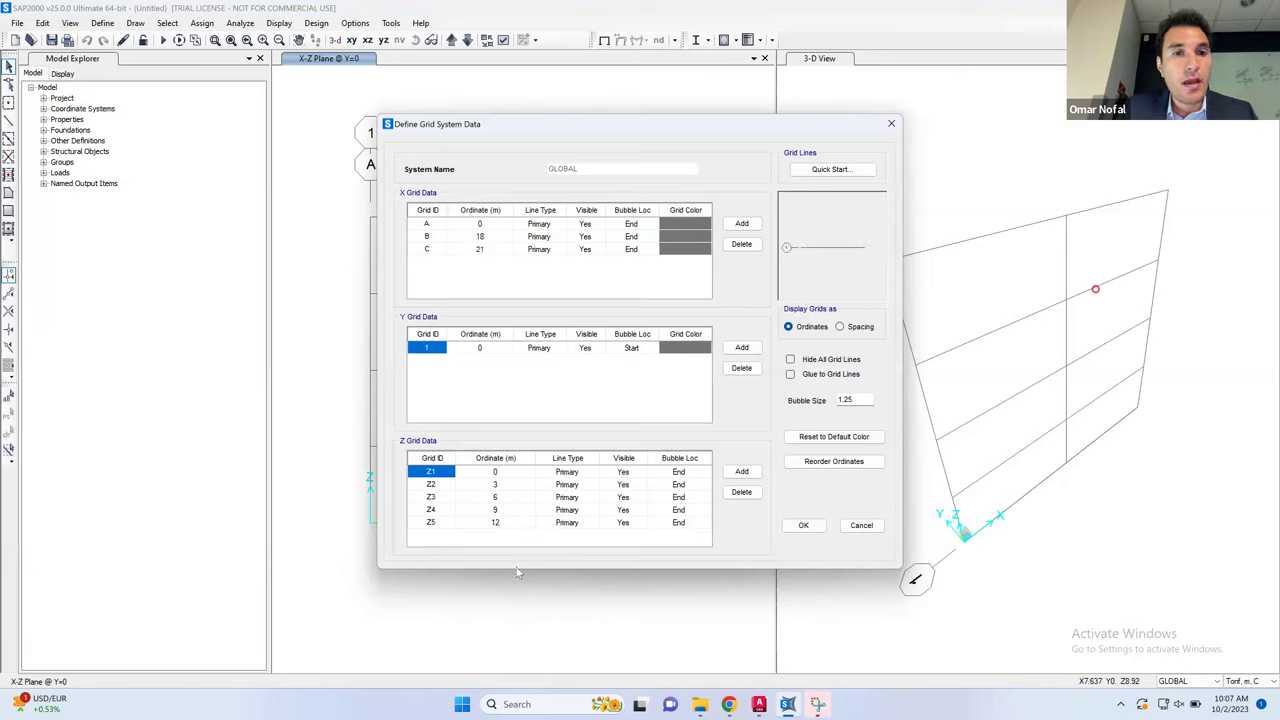
pyautogui.moveTo(788, 704)
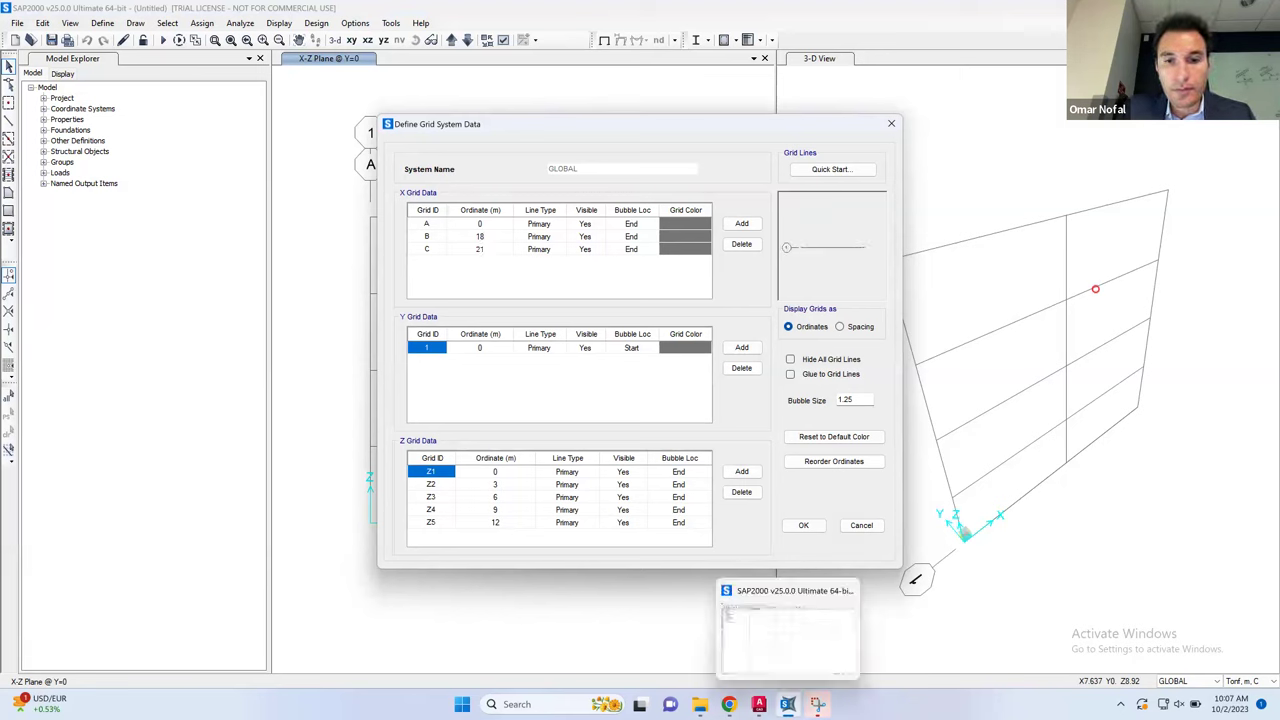
# Check the frame heights in AutoCAD and set the SAP2000 grid's Z ordinates to 8 m for Z4 and 9 m for Z5
pyautogui.click(769, 638)
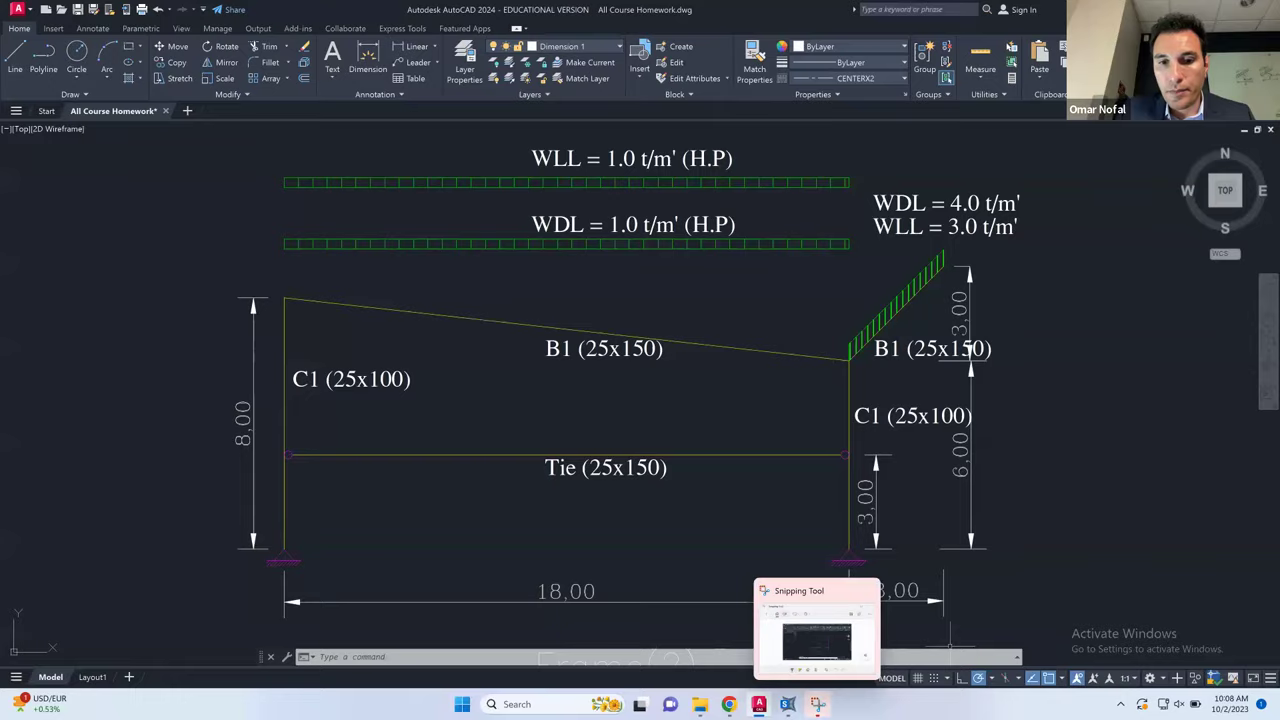
pyautogui.click(788, 704)
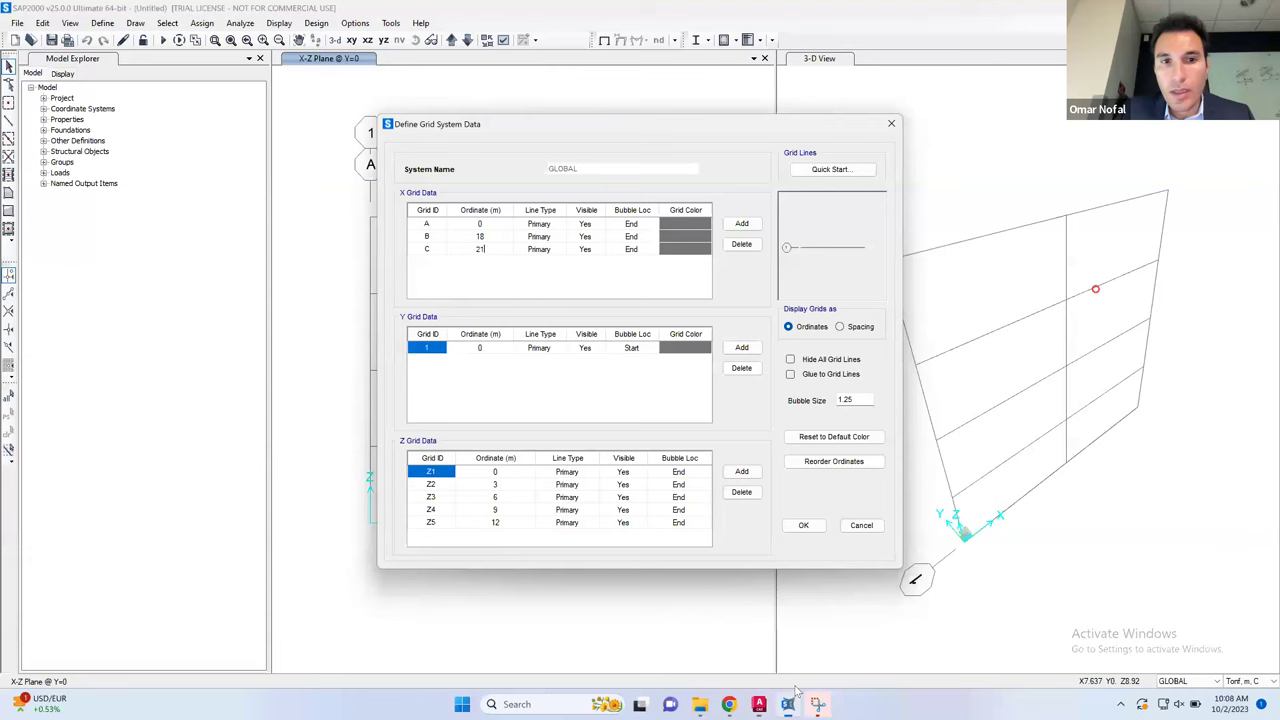
pyautogui.click(505, 509)
pyautogui.click(505, 509)
pyautogui.doubleClick(487, 509)
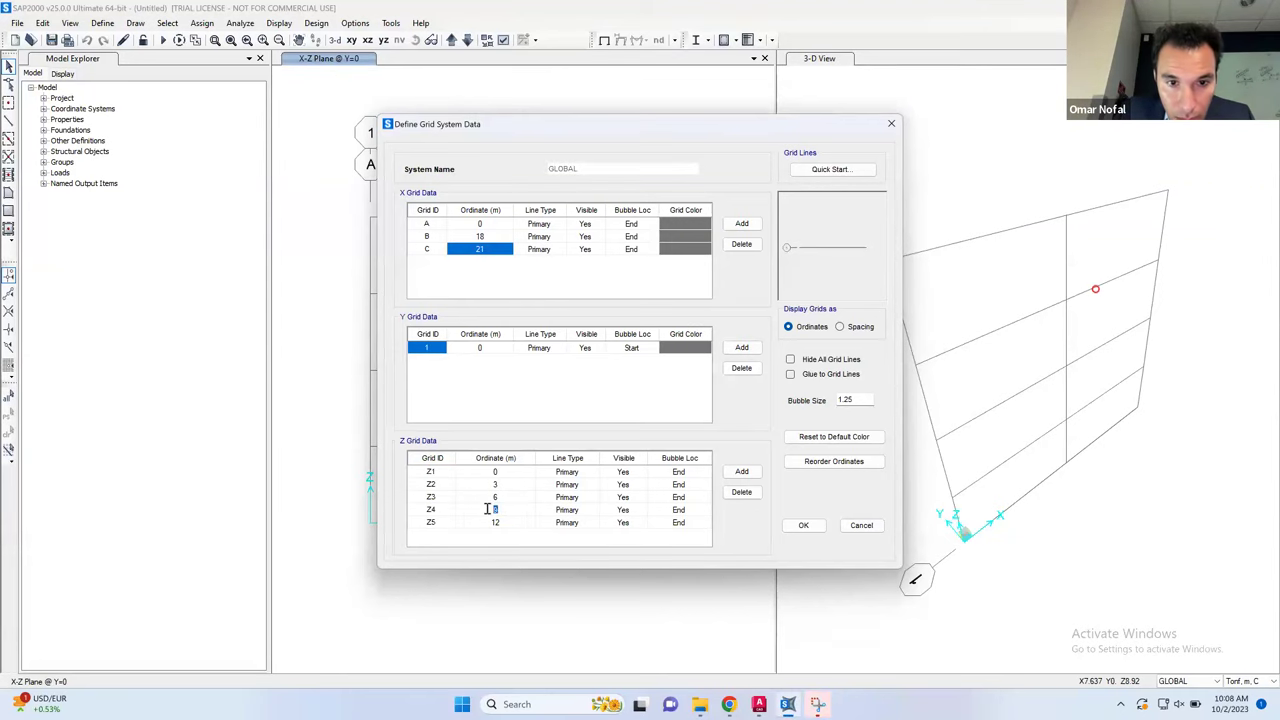
pyautogui.write('8')
pyautogui.click(503, 522)
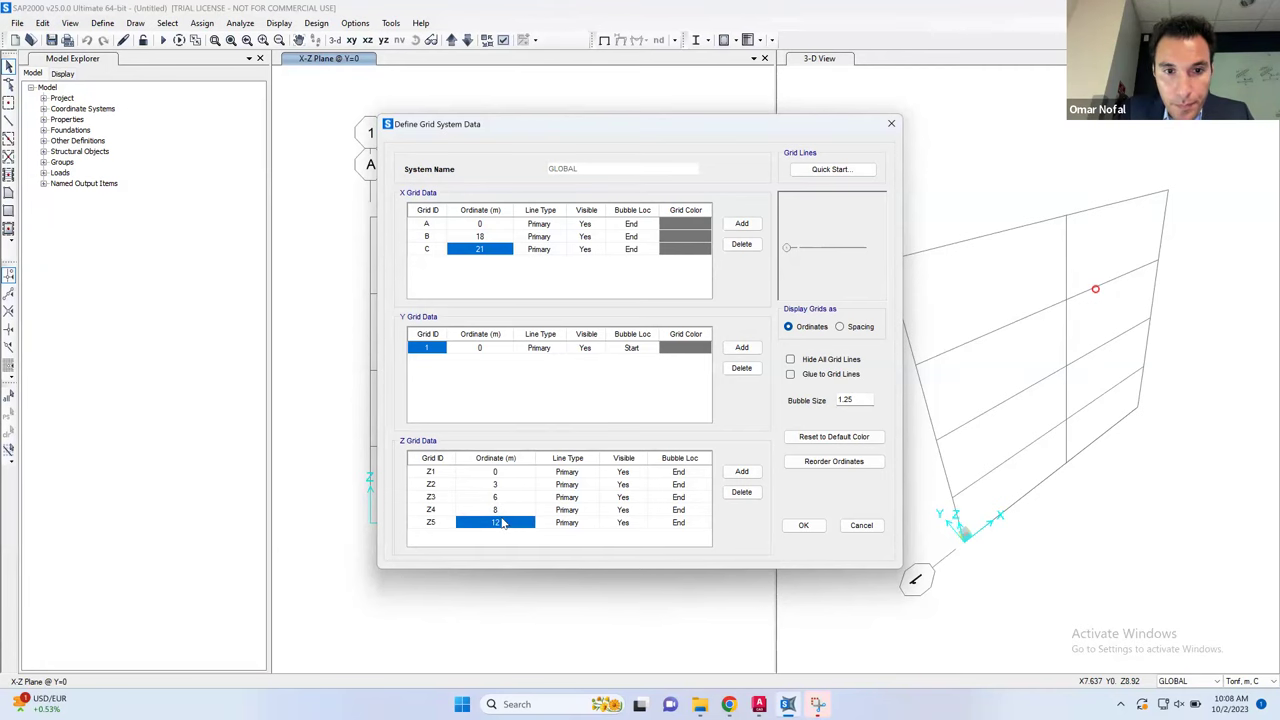
pyautogui.click(503, 522)
pyautogui.write('9')
pyautogui.click(803, 525)
pyautogui.click(668, 430)
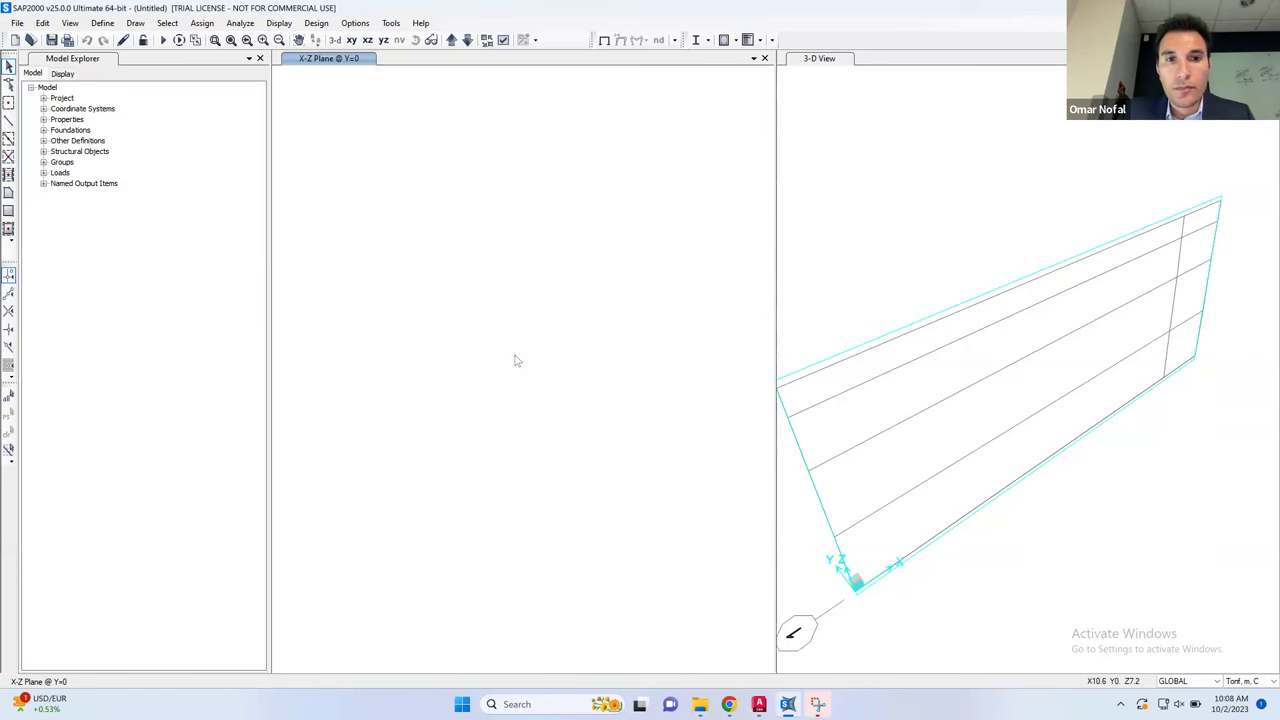
pyautogui.click(213, 40)
pyautogui.moveTo(656, 307); pyautogui.dragTo(339, 463)
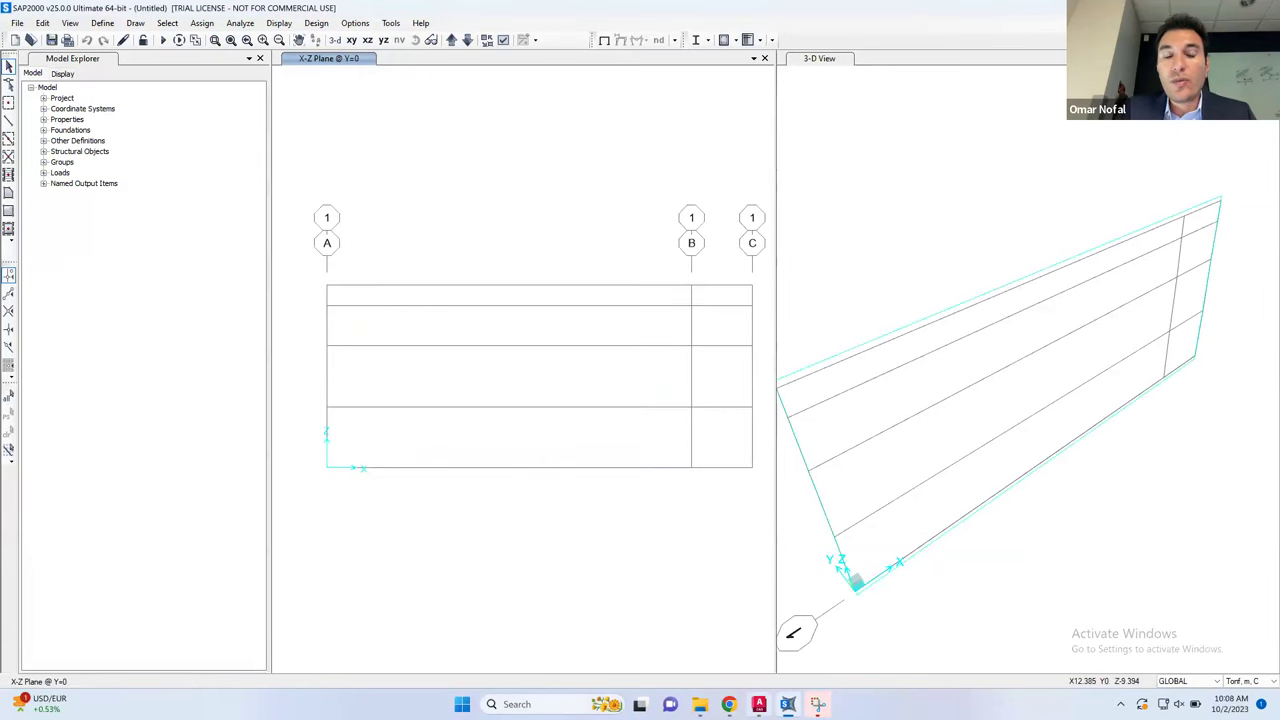
# Open the frame section property definitions
pyautogui.click(100, 22)
pyautogui.click(110, 27)
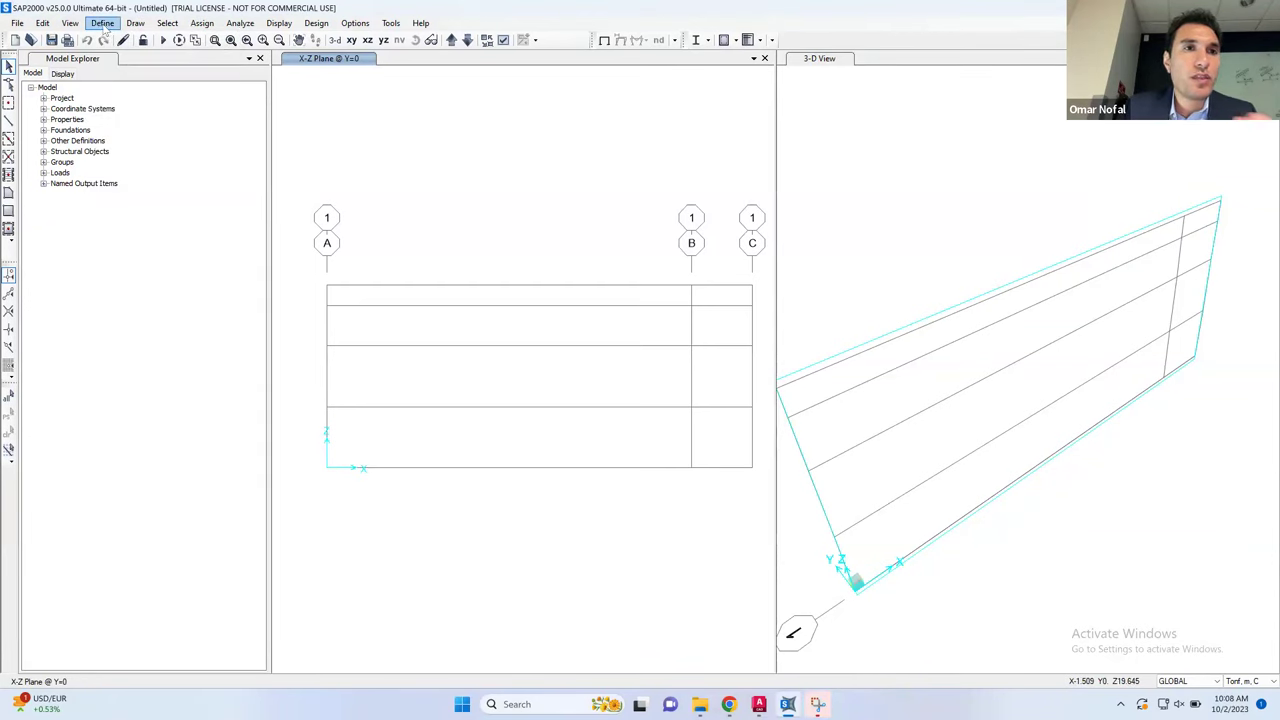
pyautogui.click(104, 24)
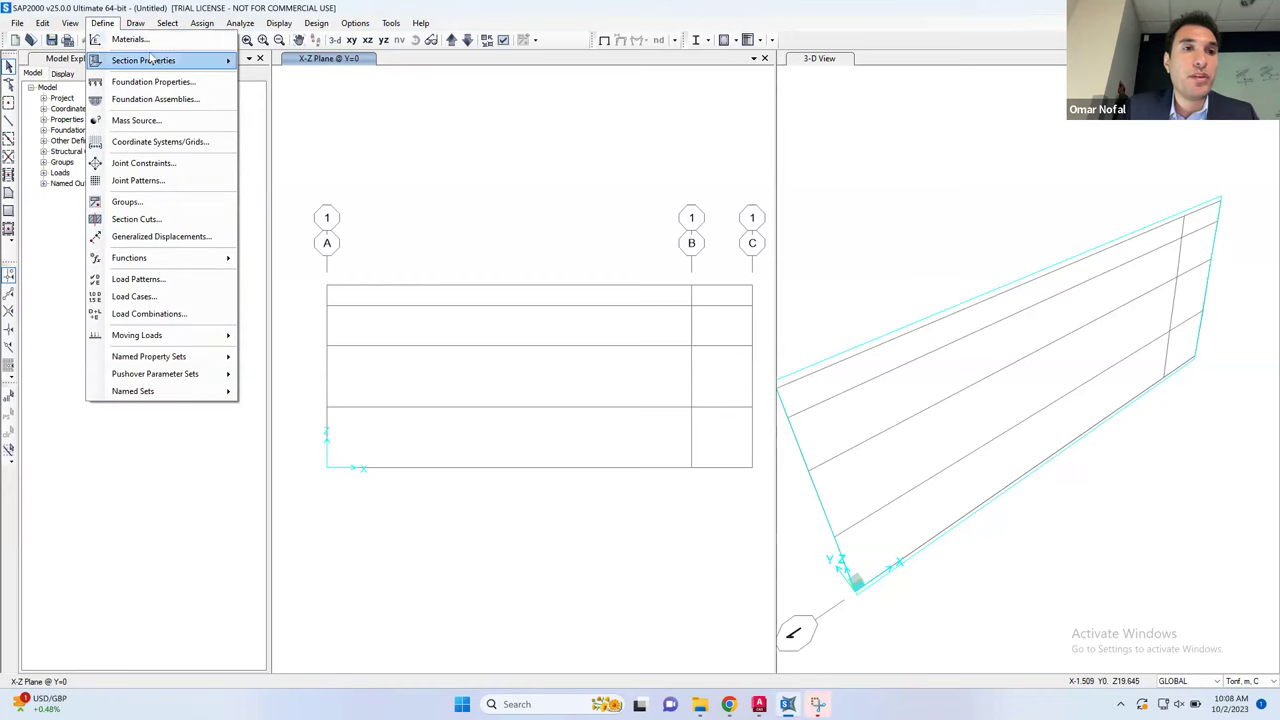
pyautogui.moveTo(173, 61)
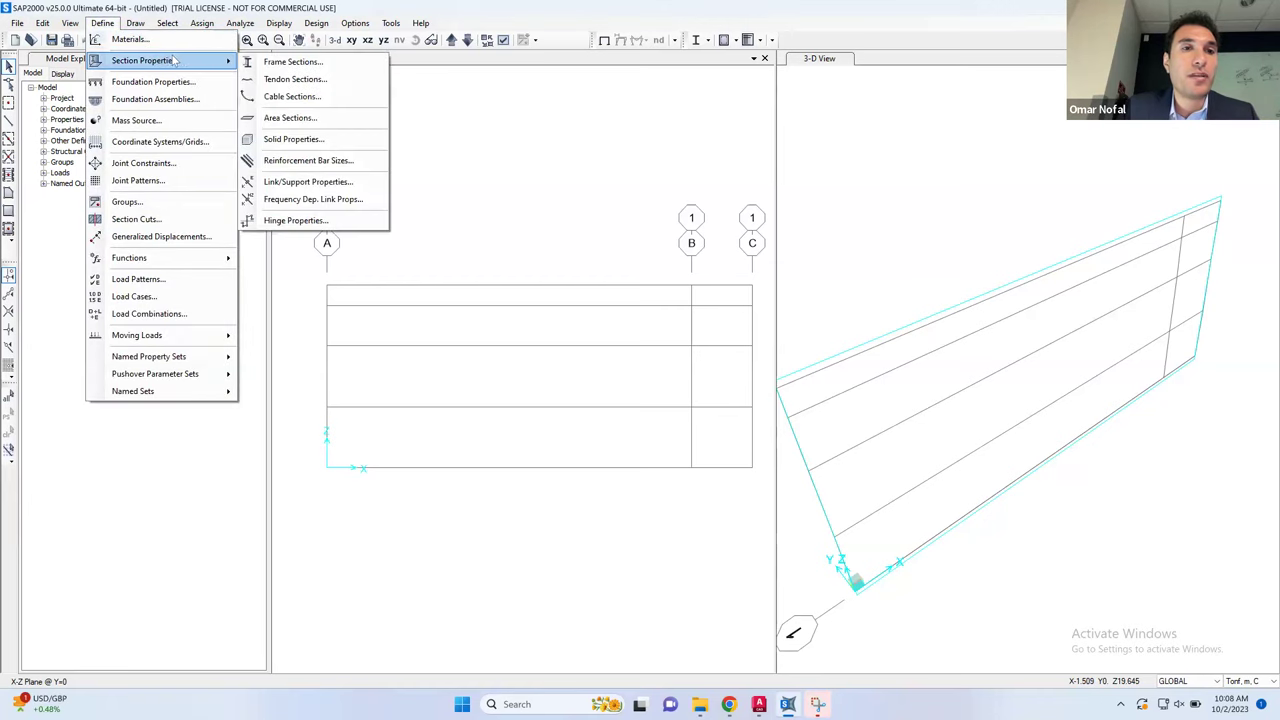
pyautogui.click(292, 62)
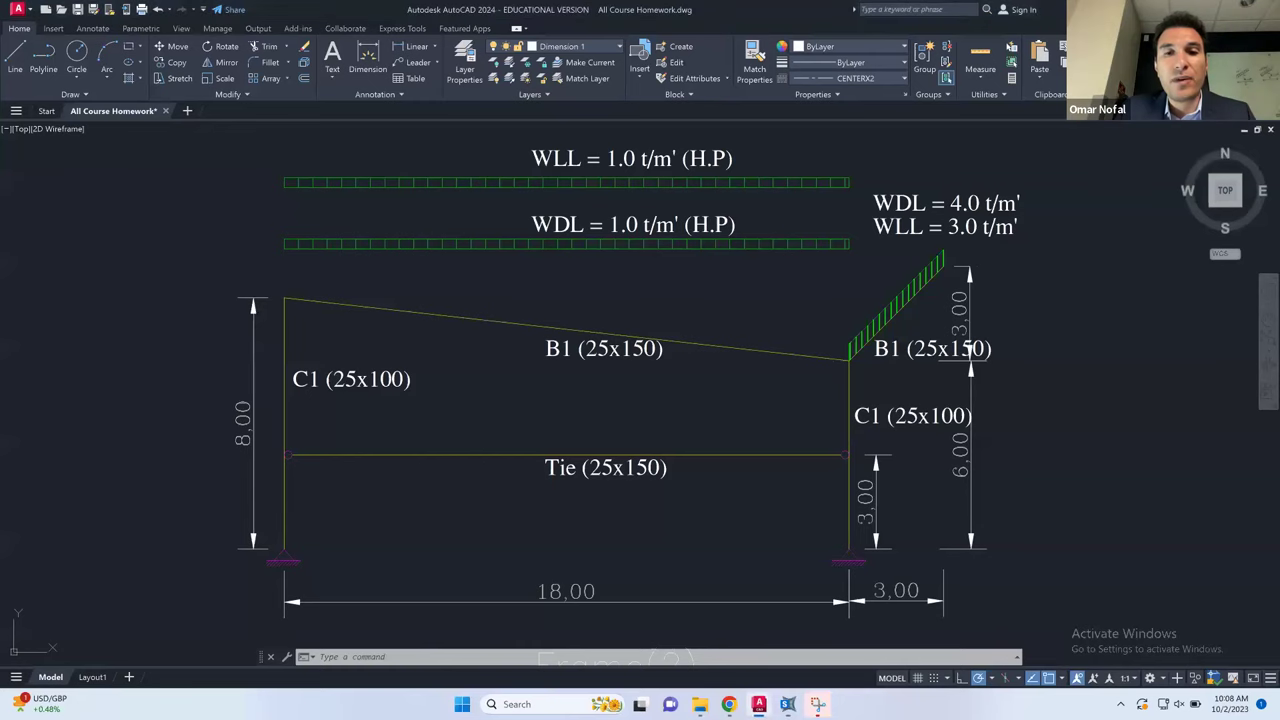
# Switch to AutoCAD and change the tie's section label to Tie (25x100)
pyautogui.click(759, 704)
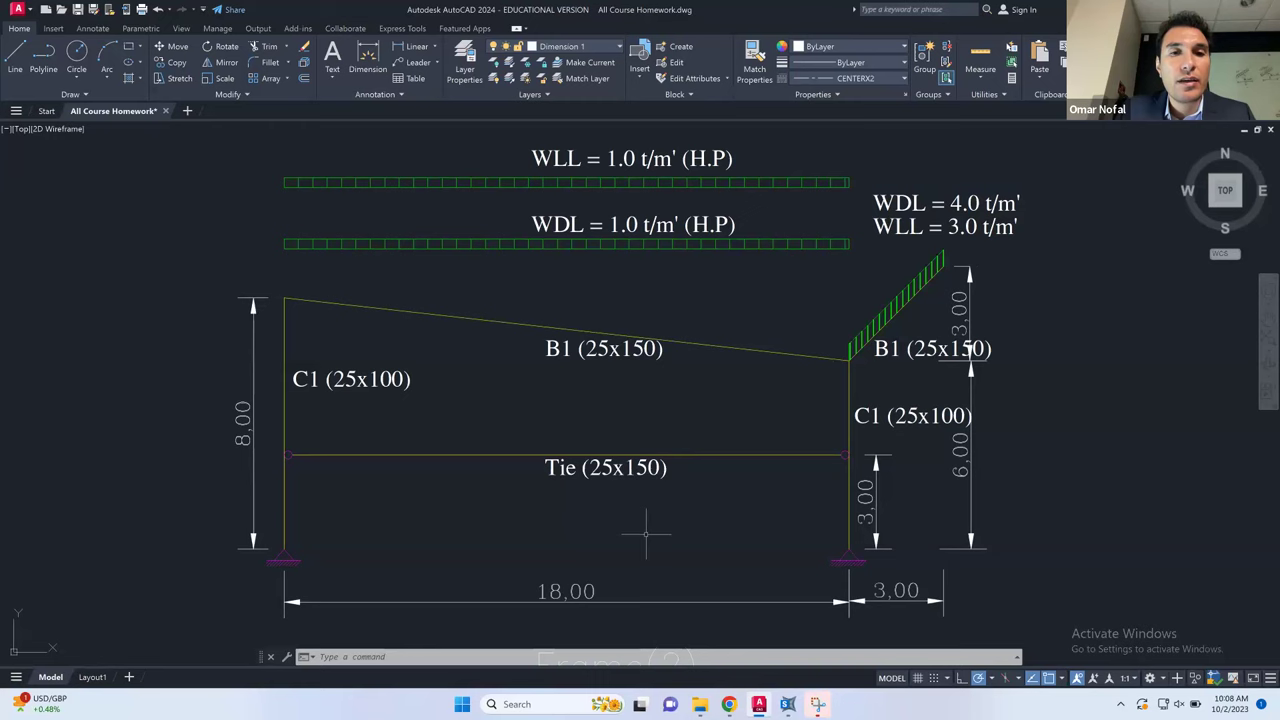
pyautogui.click(643, 463)
pyautogui.doubleClick(643, 463)
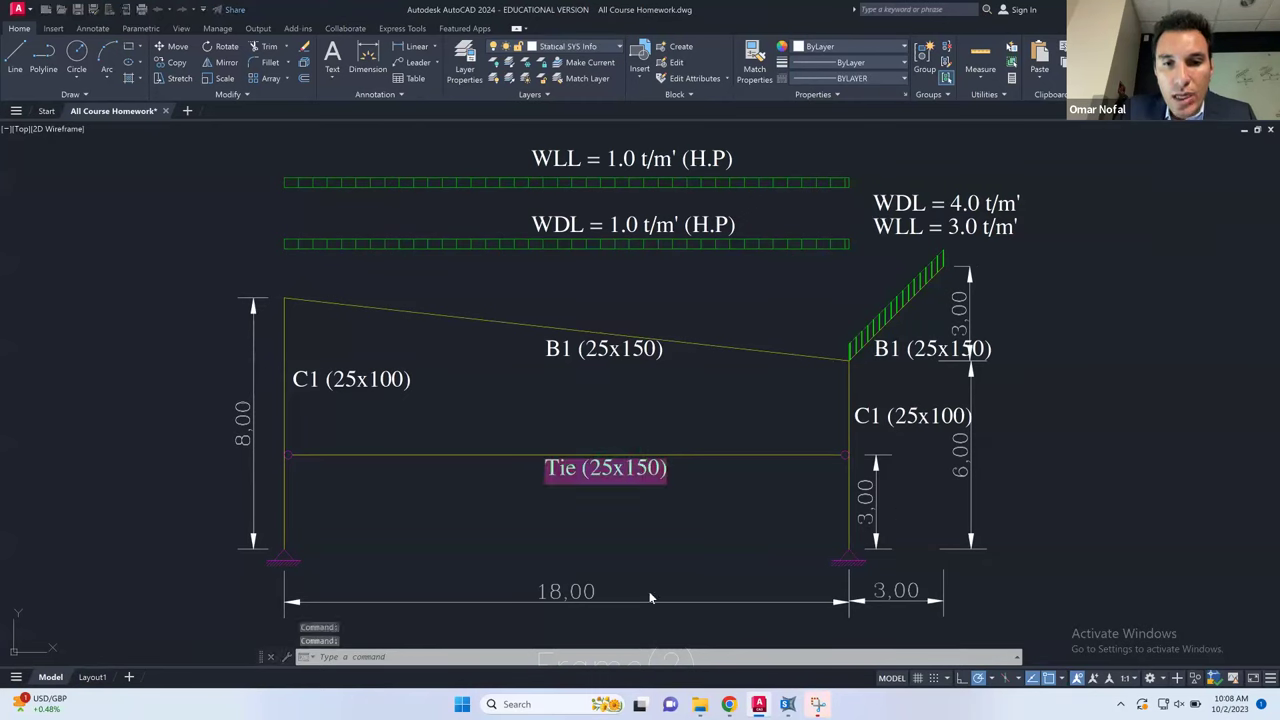
pyautogui.click(647, 479)
pyautogui.press('BackSpace')
pyautogui.write('0')
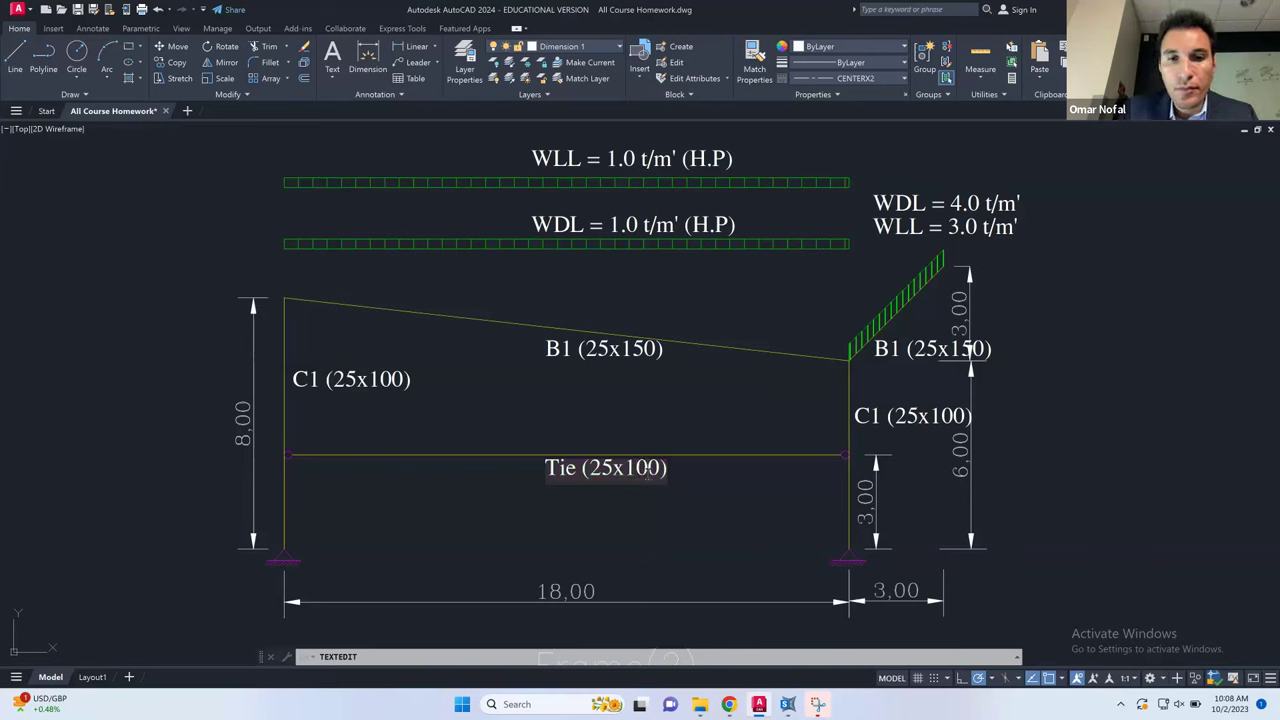
pyautogui.click(1002, 397)
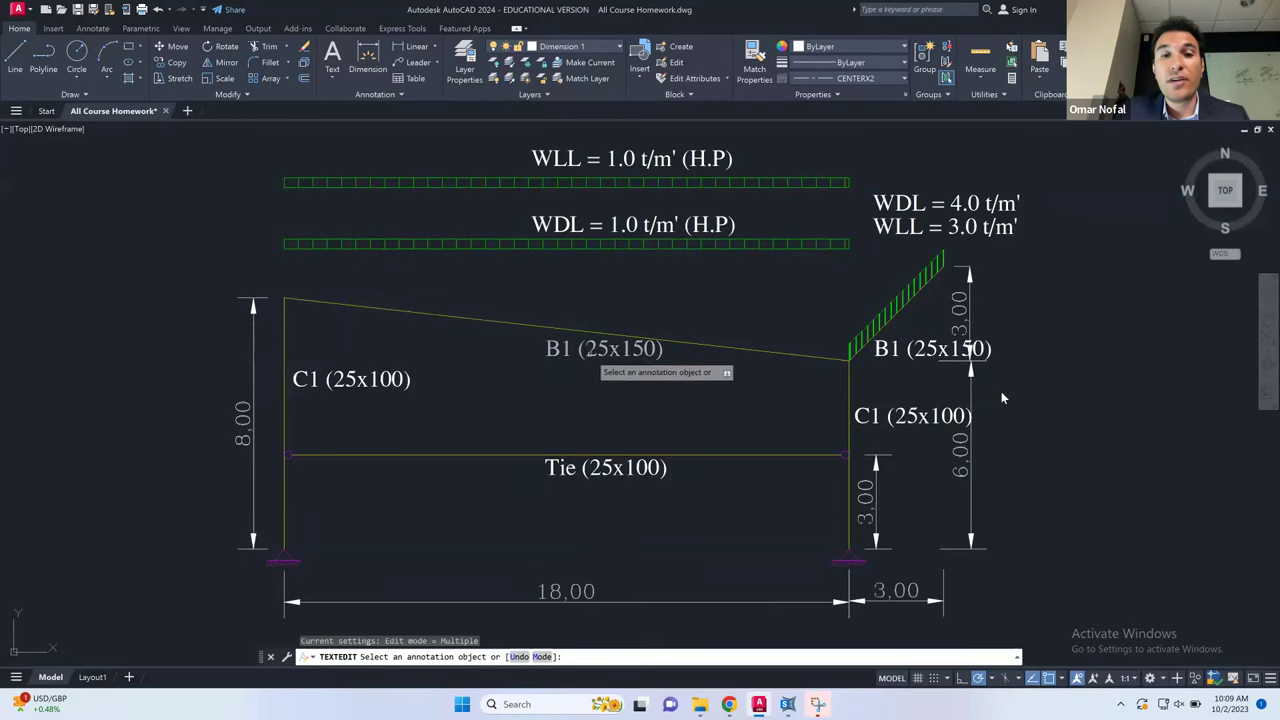
# Switch to SAP2000 and start adding a new rectangular frame section of type Concrete
pyautogui.moveTo(788, 704)
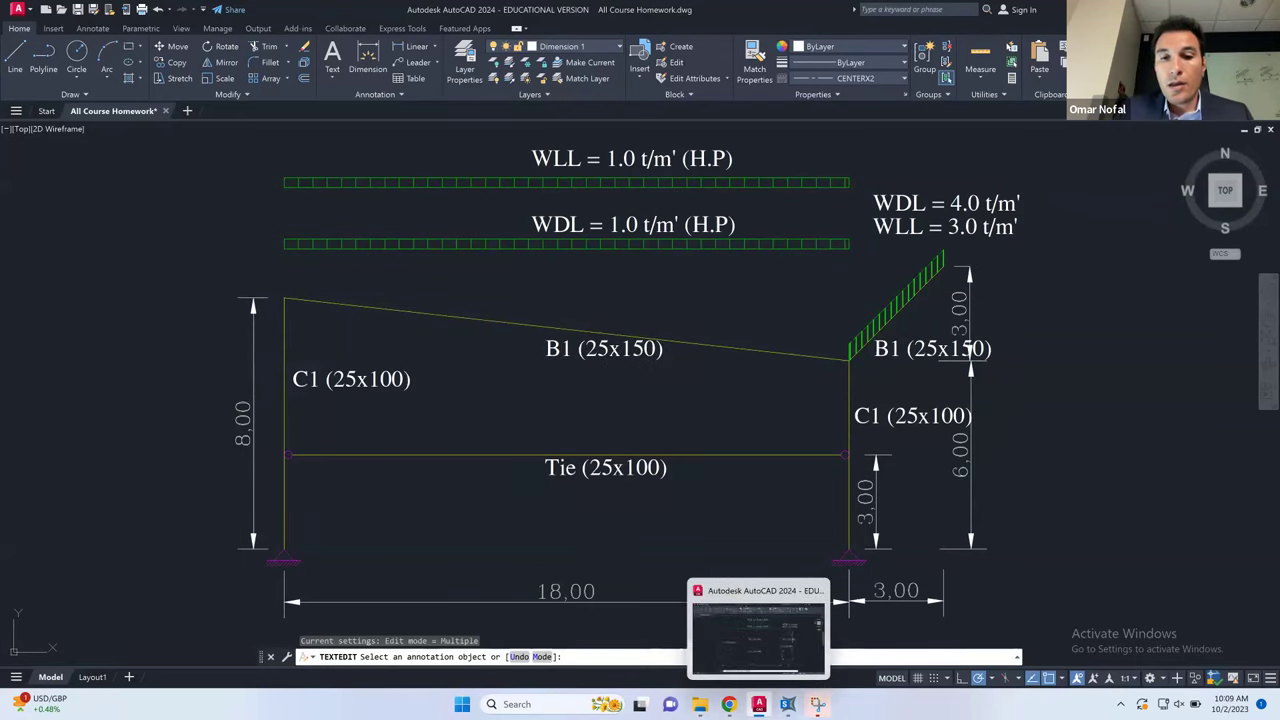
pyautogui.click(787, 630)
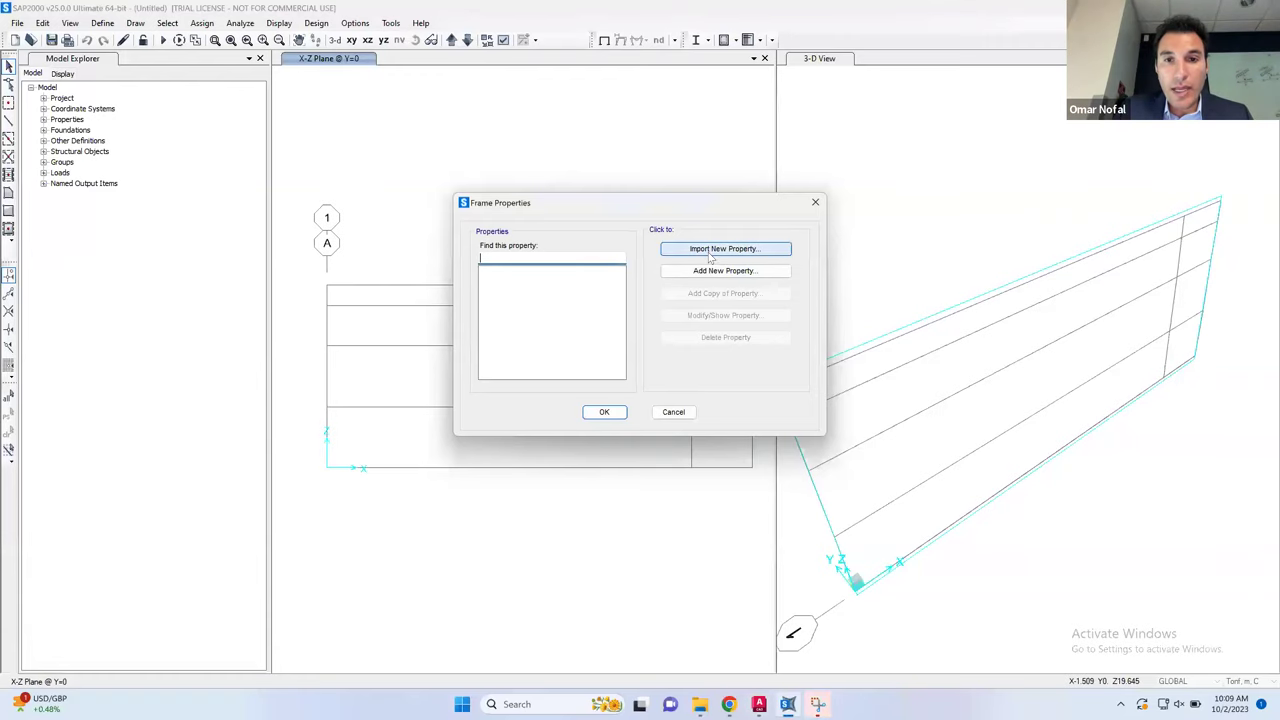
pyautogui.click(714, 271)
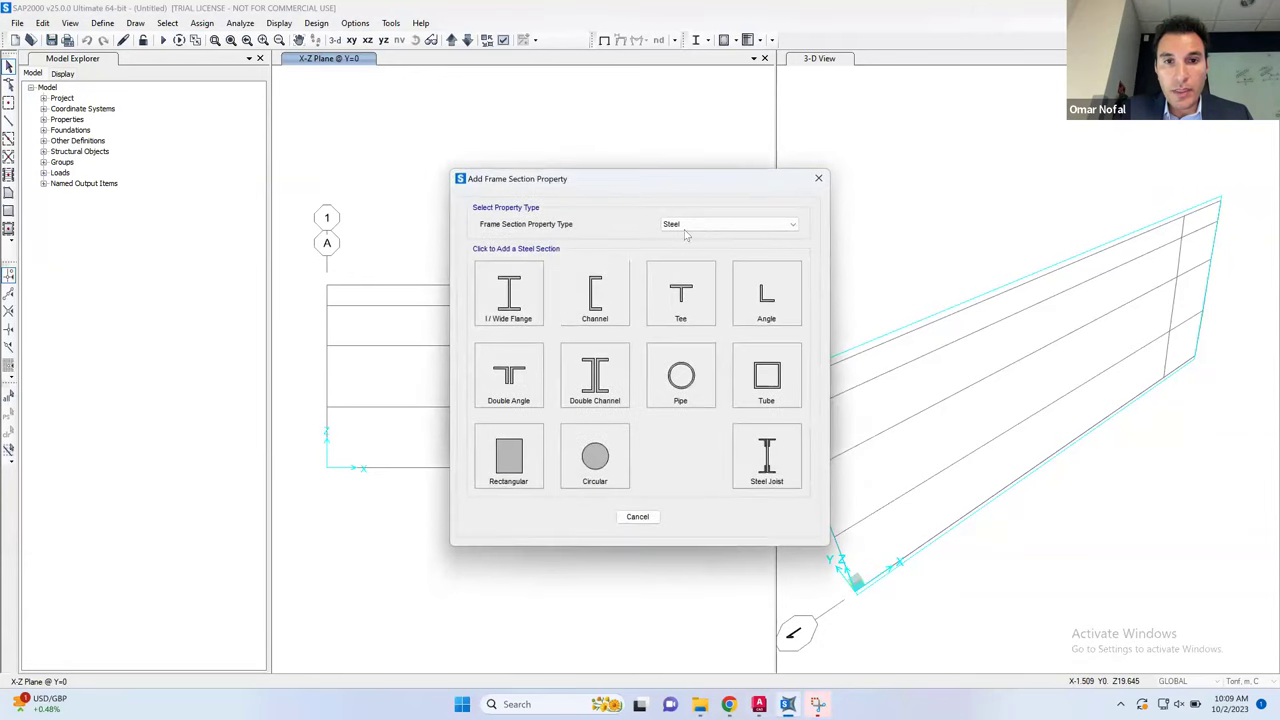
pyautogui.click(703, 224)
pyautogui.click(690, 255)
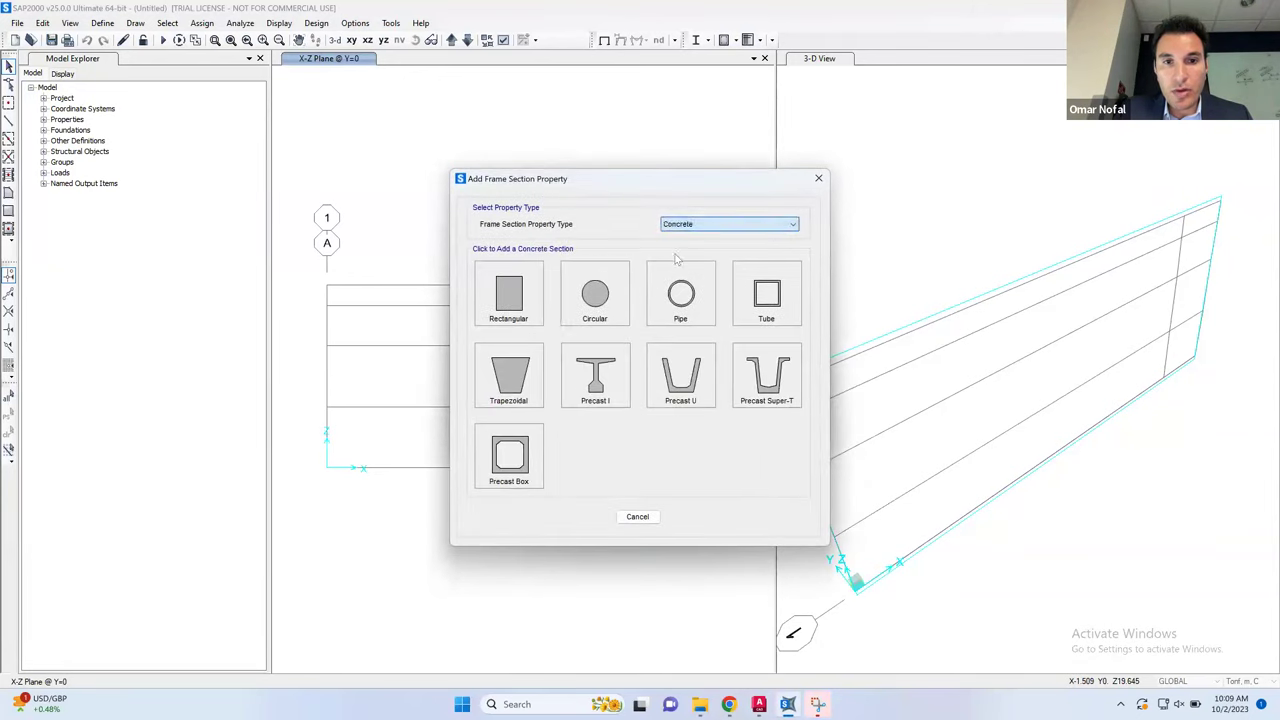
pyautogui.click(528, 285)
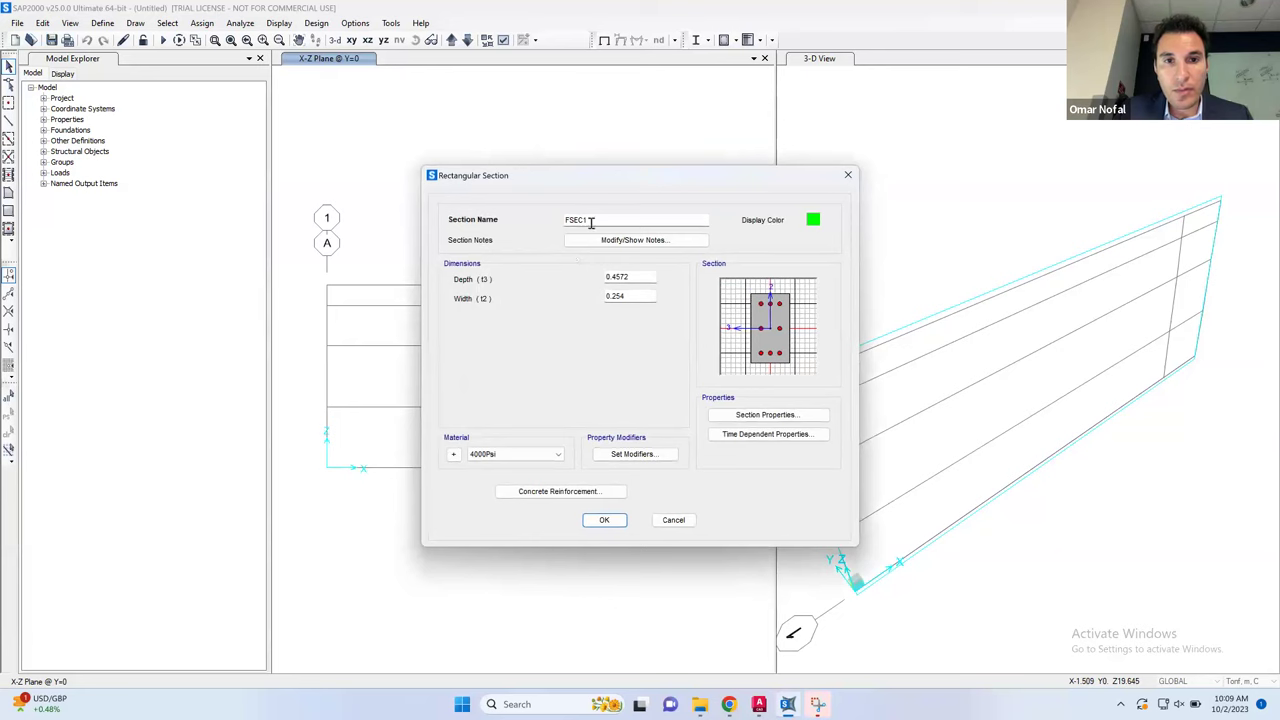
# Name the section C1 25x100, checking the column label in the AutoCAD drawing
pyautogui.moveTo(598, 219); pyautogui.dragTo(576, 219)
pyautogui.rightClick(598, 224)
pyautogui.click(572, 217)
pyautogui.doubleClick(572, 217)
pyautogui.write('C1')
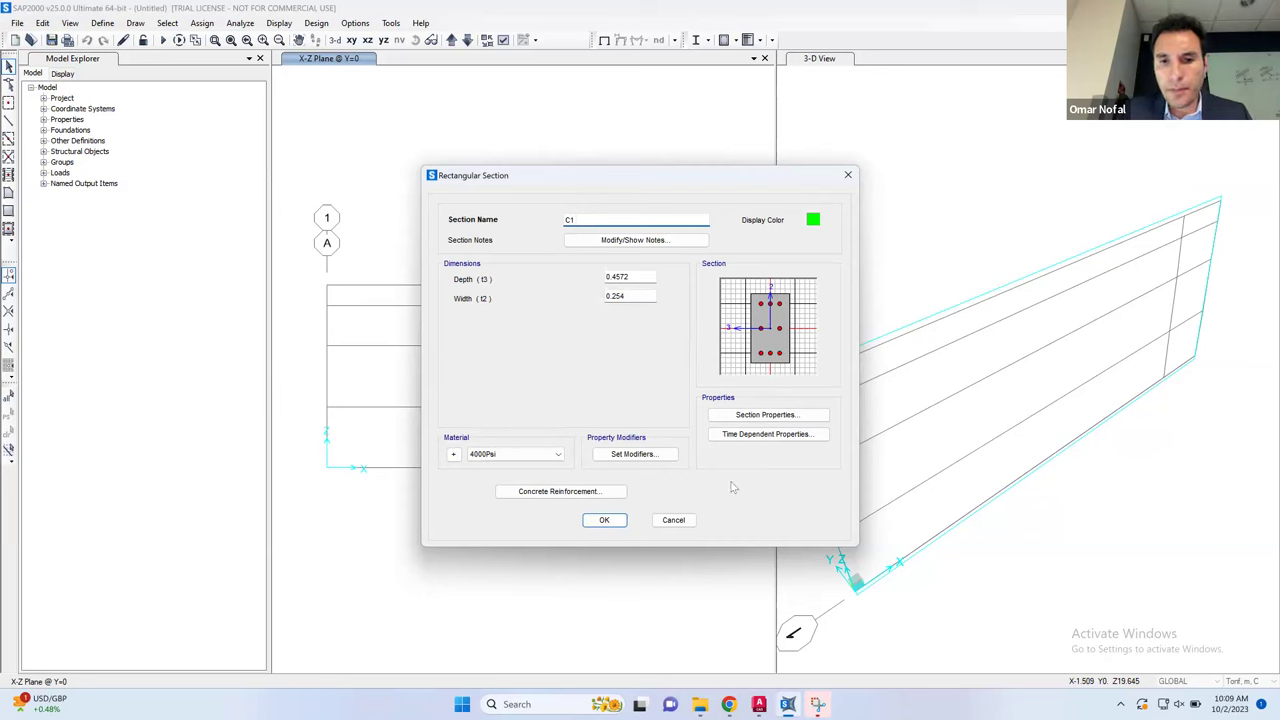
pyautogui.hotkey('alt', 'Tab')
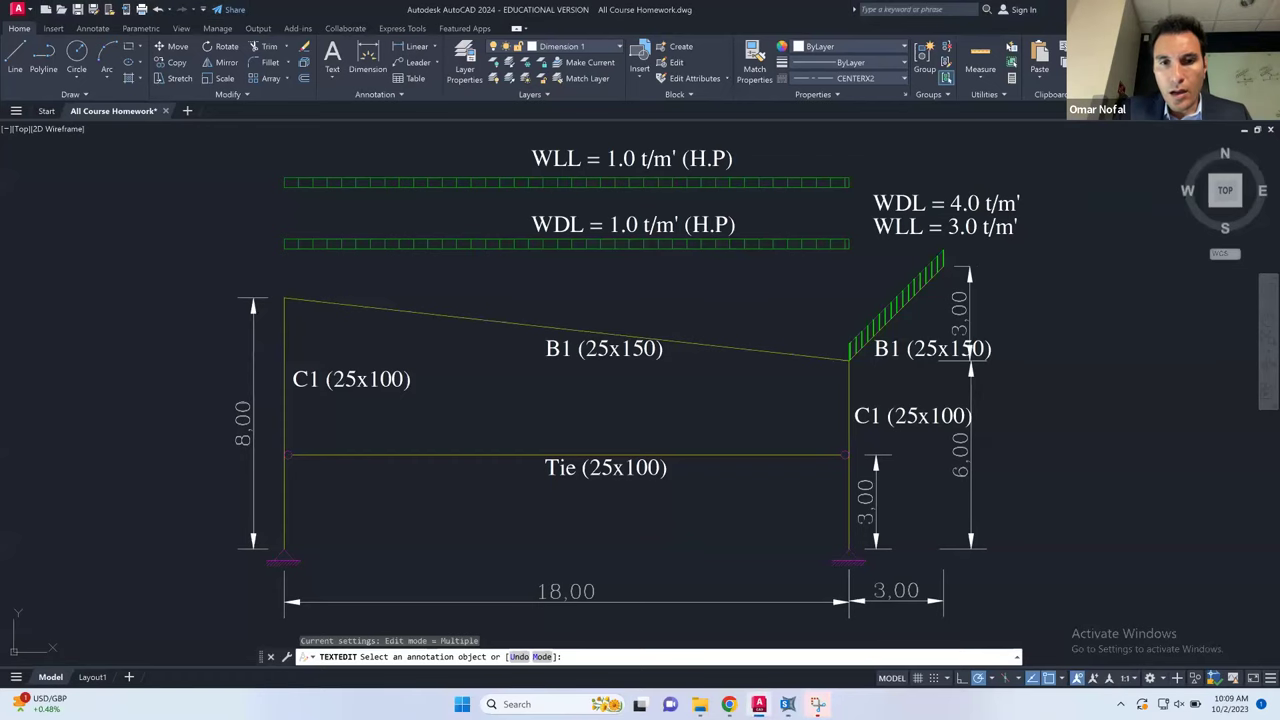
pyautogui.hotkey('alt', 'Tab')
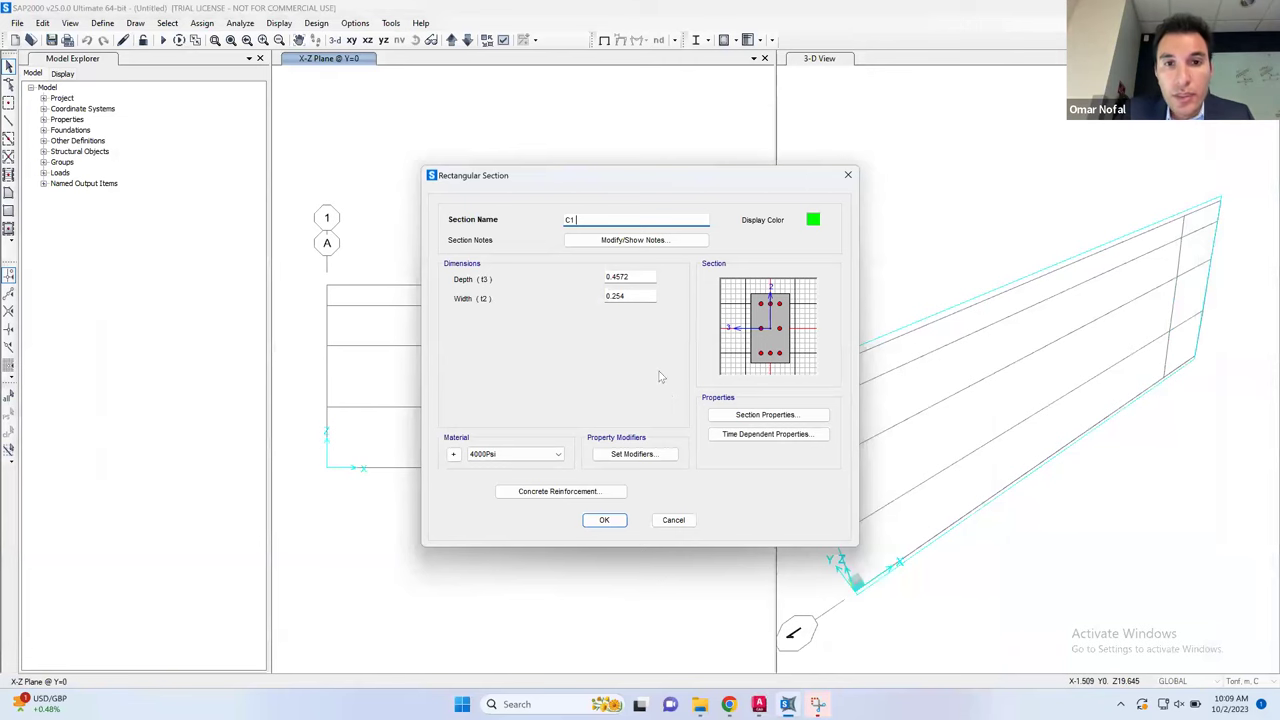
pyautogui.write('25')
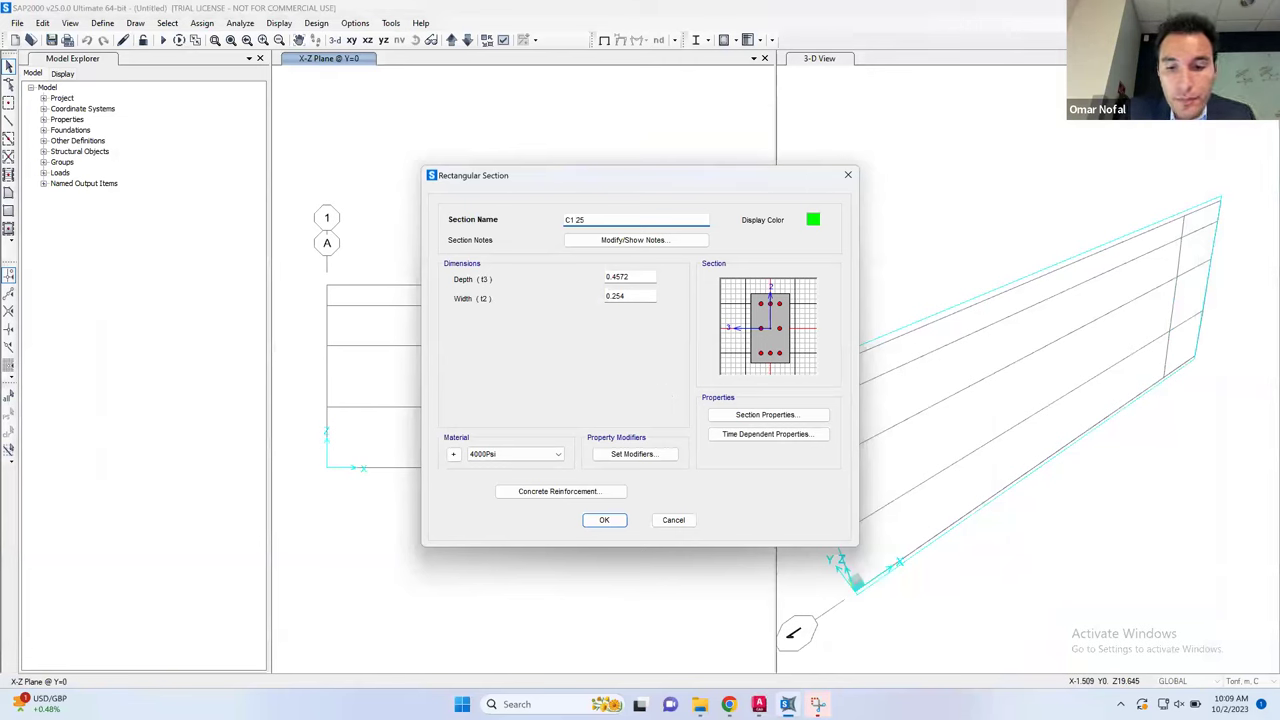
pyautogui.write('x100')
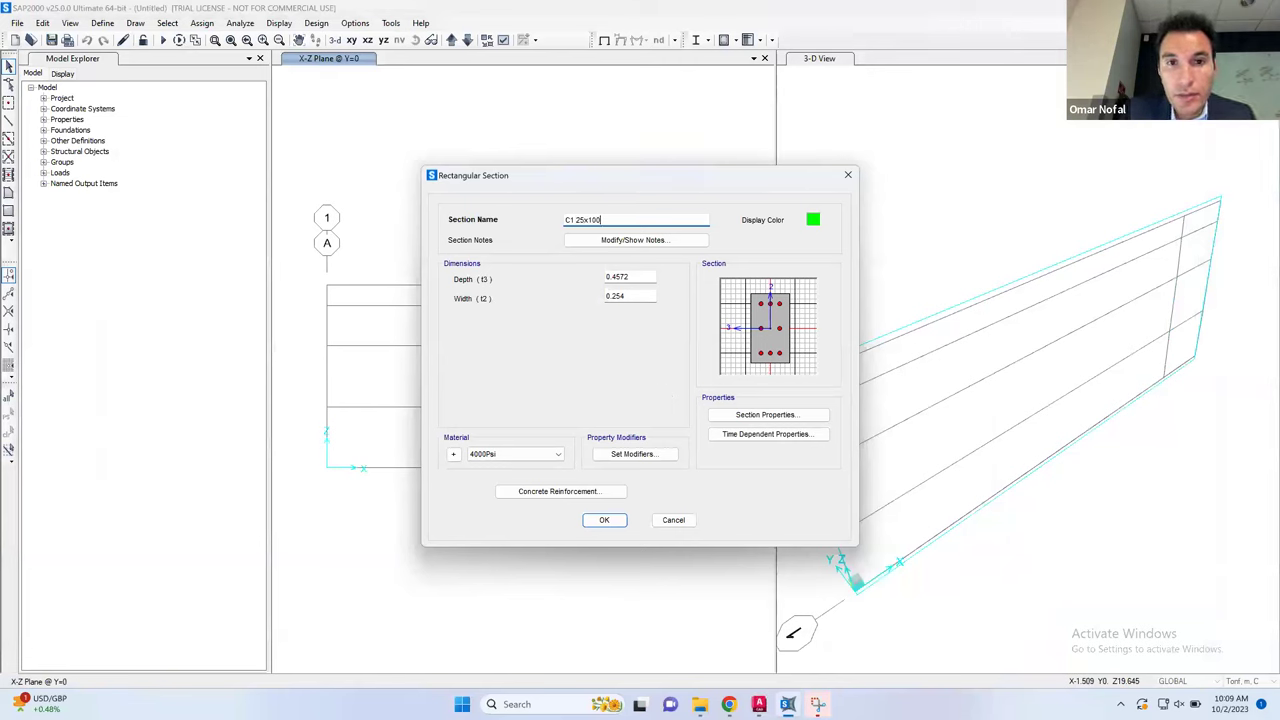
# Set the column section's depth to 1 m and width to 0.25 m and accept it
pyautogui.doubleClick(640, 278)
pyautogui.write('1')
pyautogui.moveTo(629, 294); pyautogui.dragTo(601, 294)
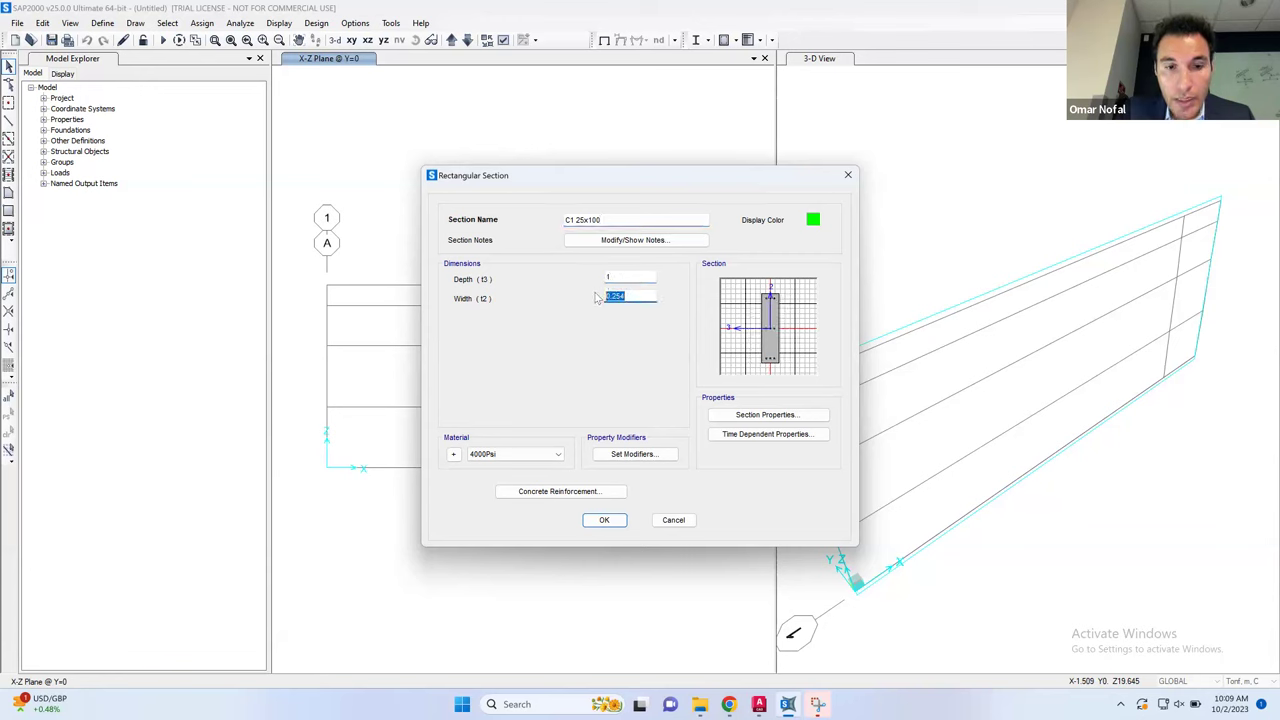
pyautogui.write('0')
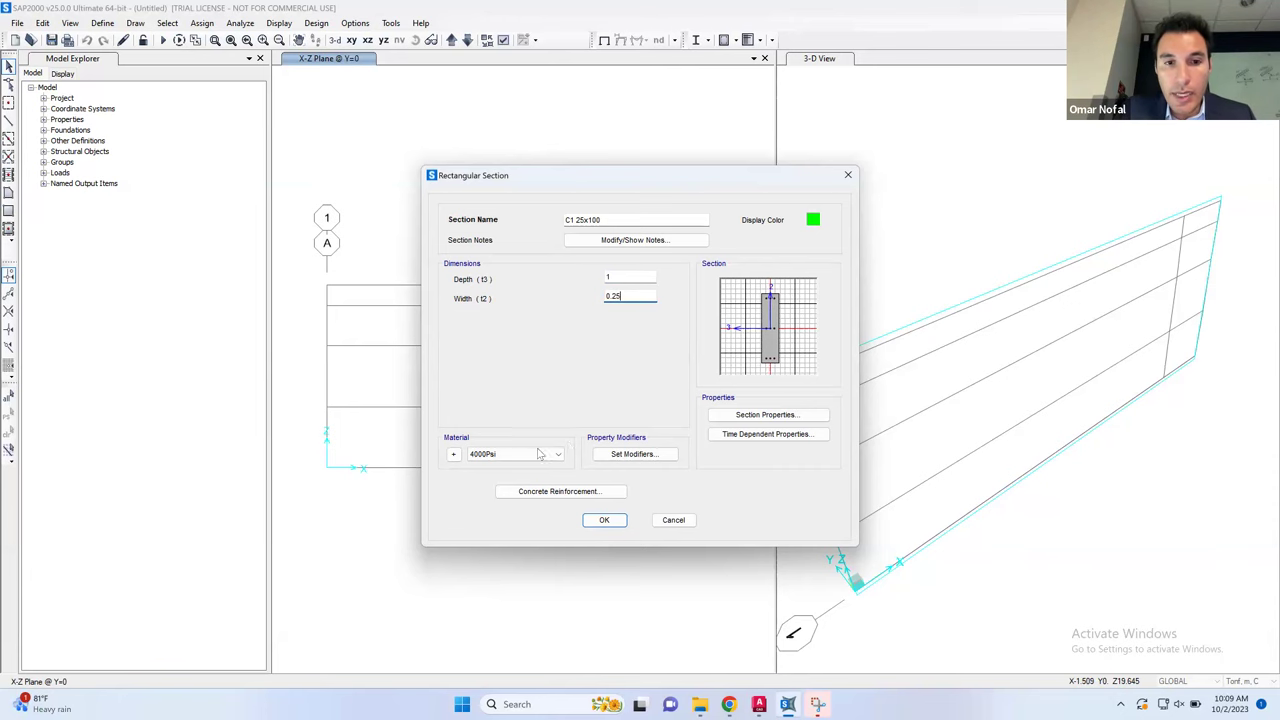
pyautogui.click(605, 520)
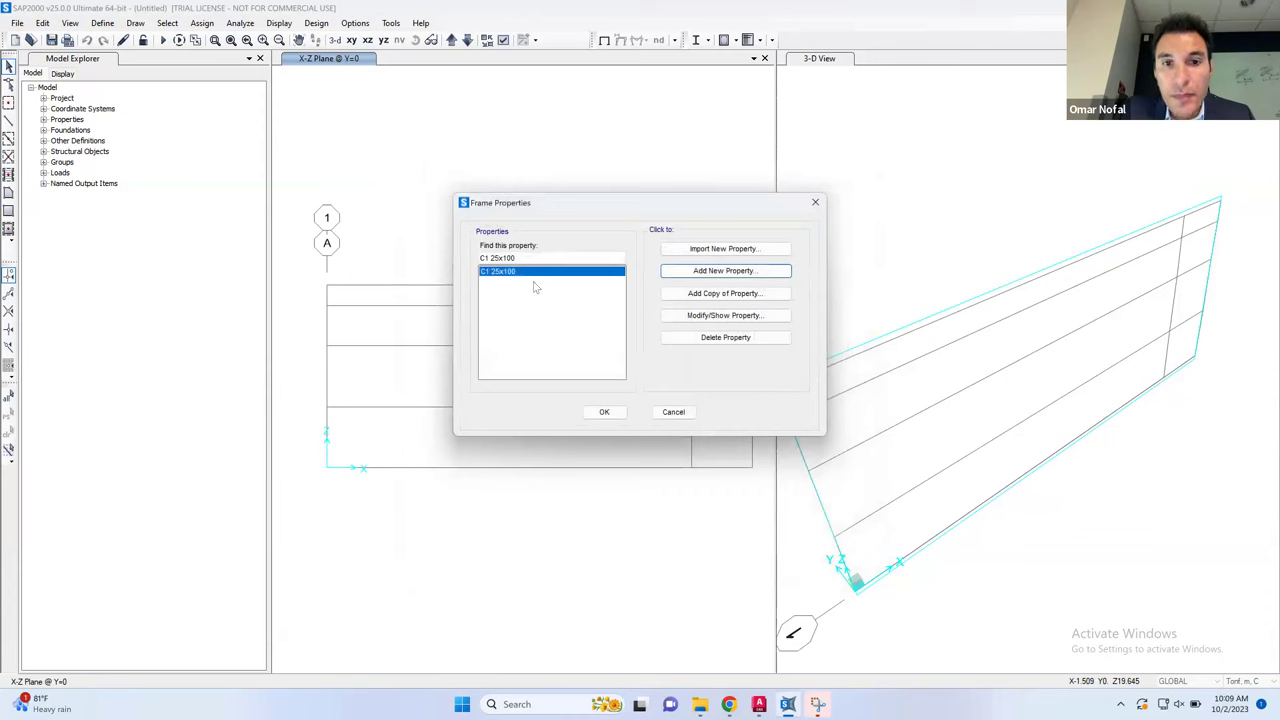
# Add a copy of the column section named Beam 25x150 with a depth of 1.5 m, checking the section labels in AutoCAD
pyautogui.click(685, 293)
pyautogui.moveTo(607, 219); pyautogui.dragTo(558, 220)
pyautogui.write('Beam 25x150')
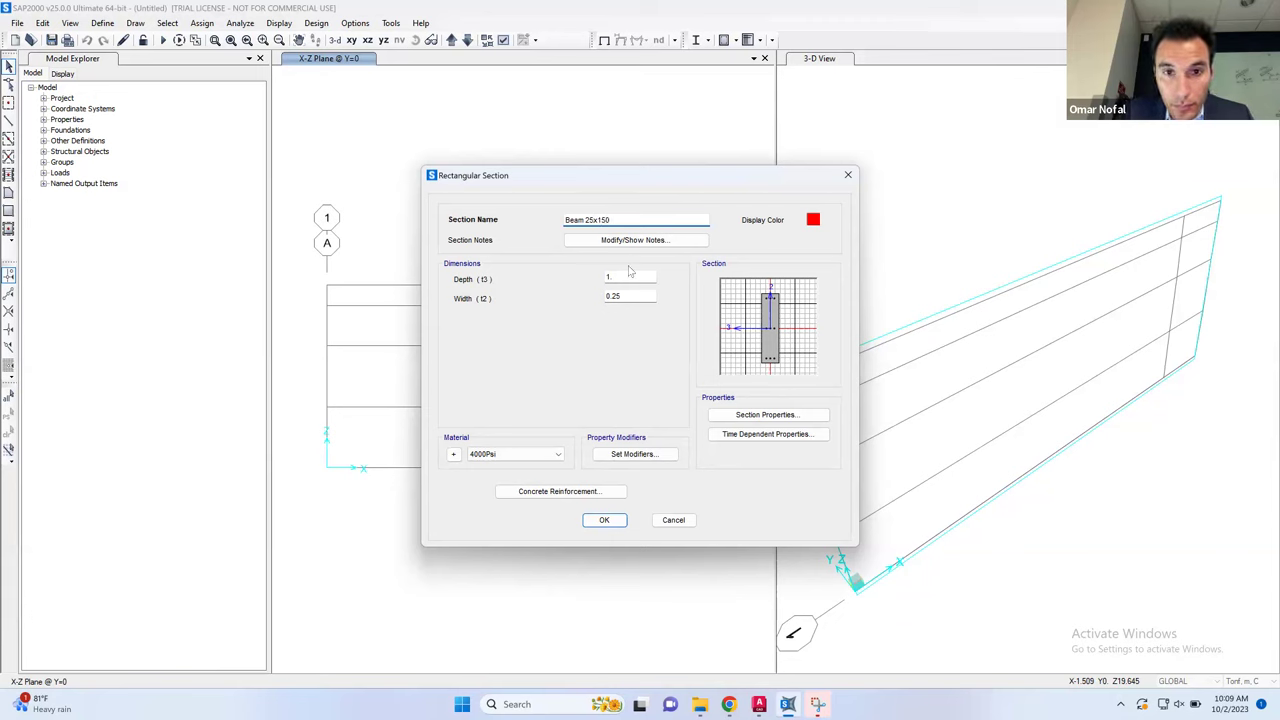
pyautogui.click(628, 276)
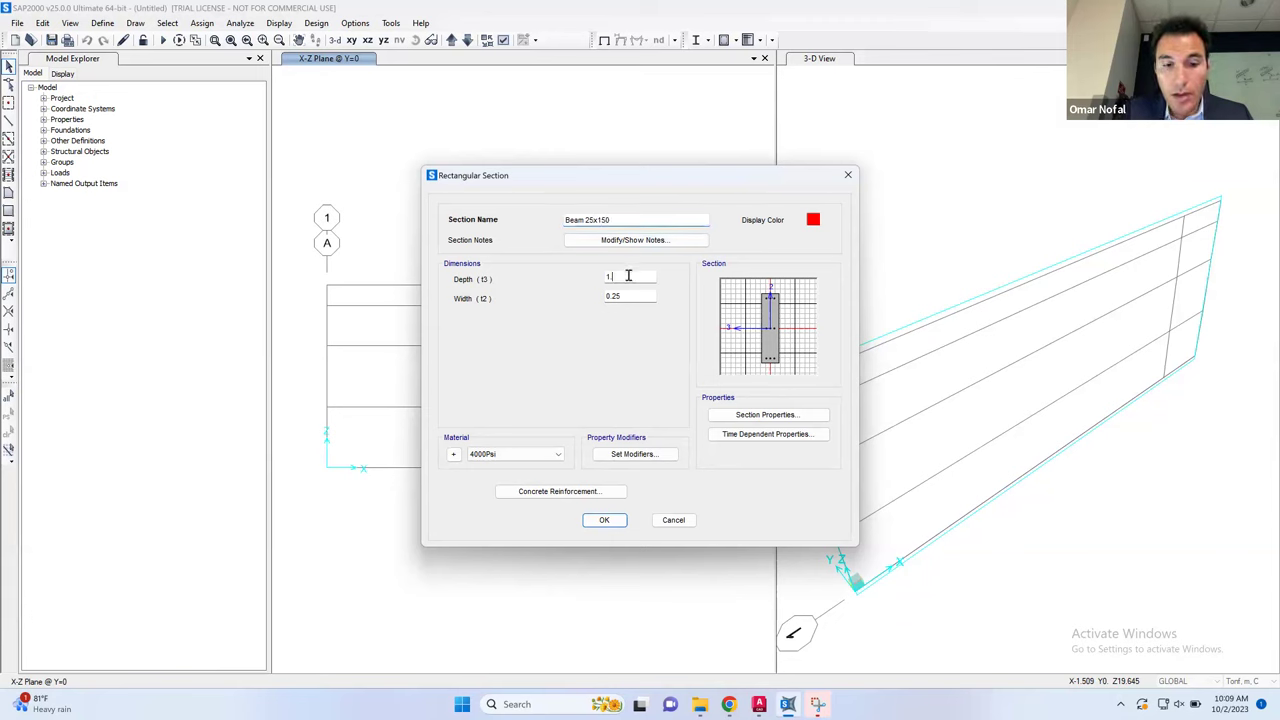
pyautogui.write('.5')
pyautogui.click(632, 296)
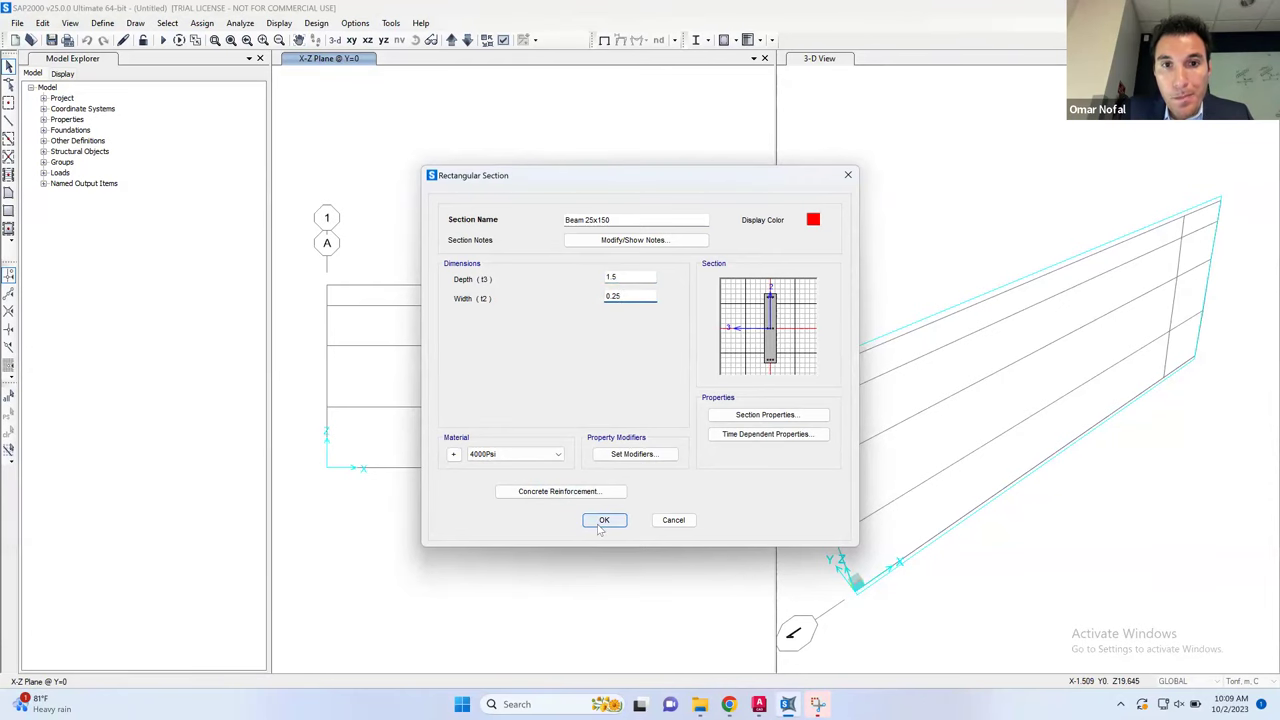
pyautogui.click(759, 704)
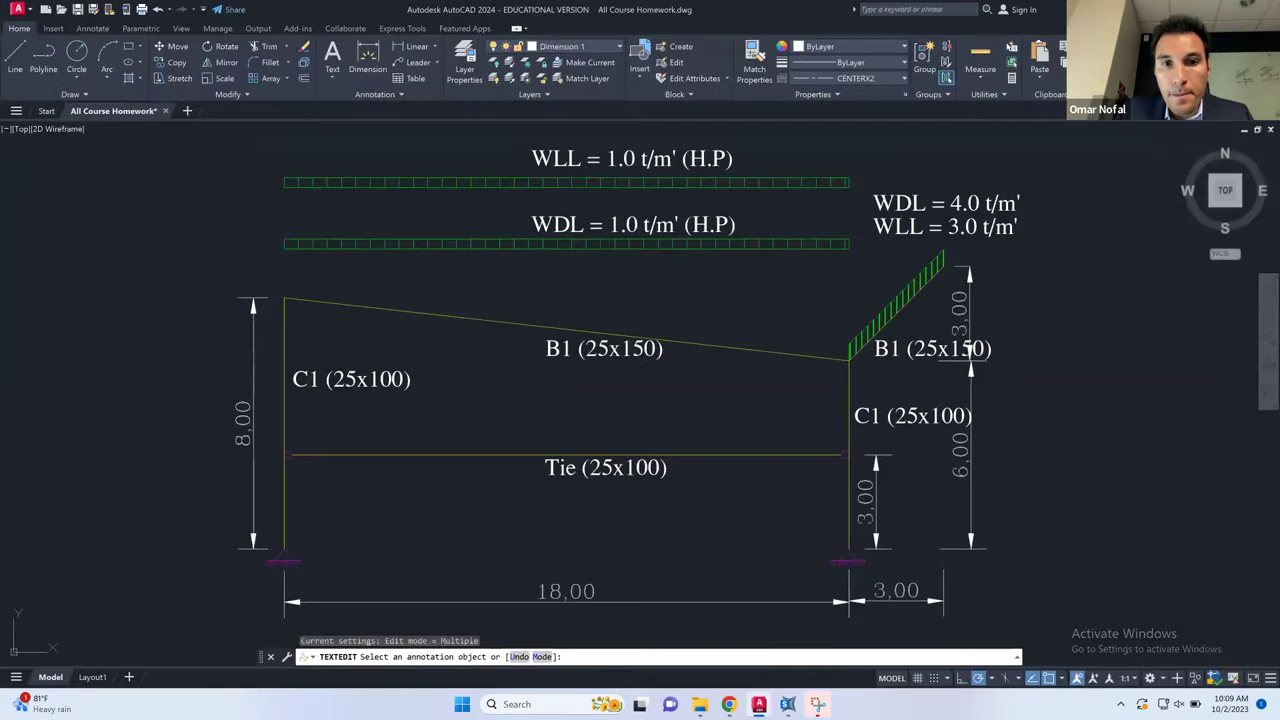
pyautogui.click(759, 704)
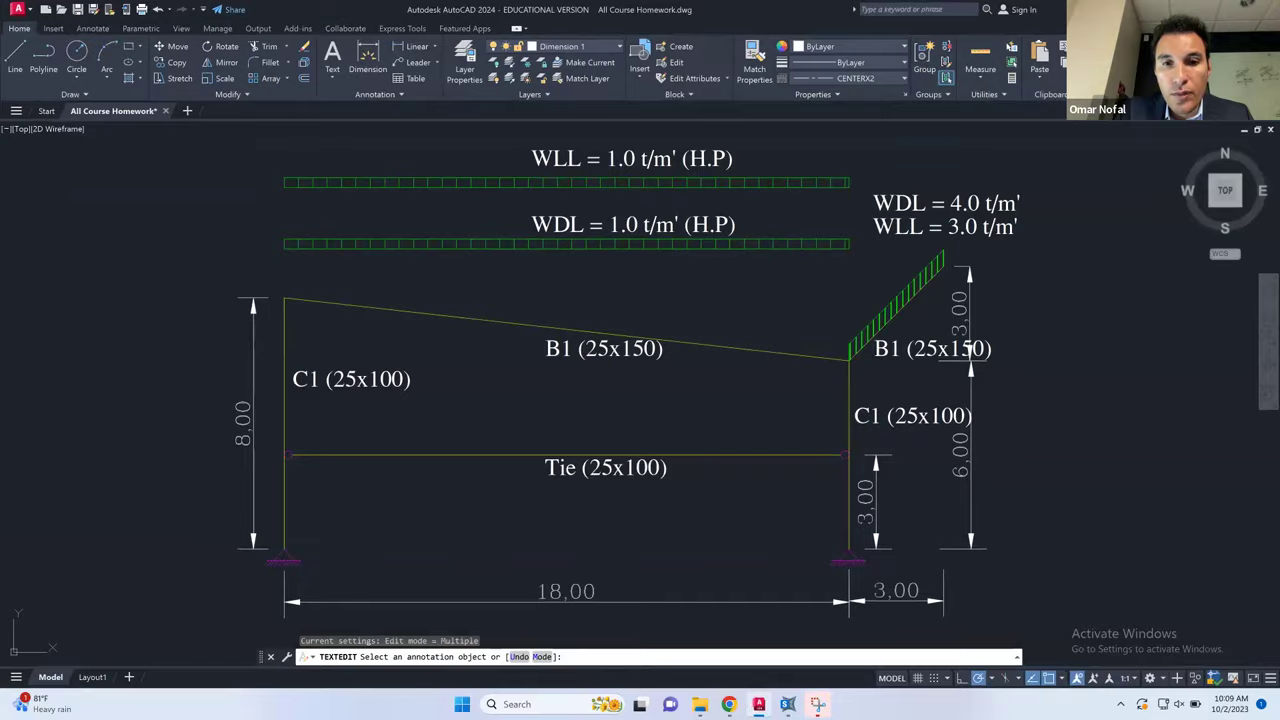
pyautogui.click(603, 515)
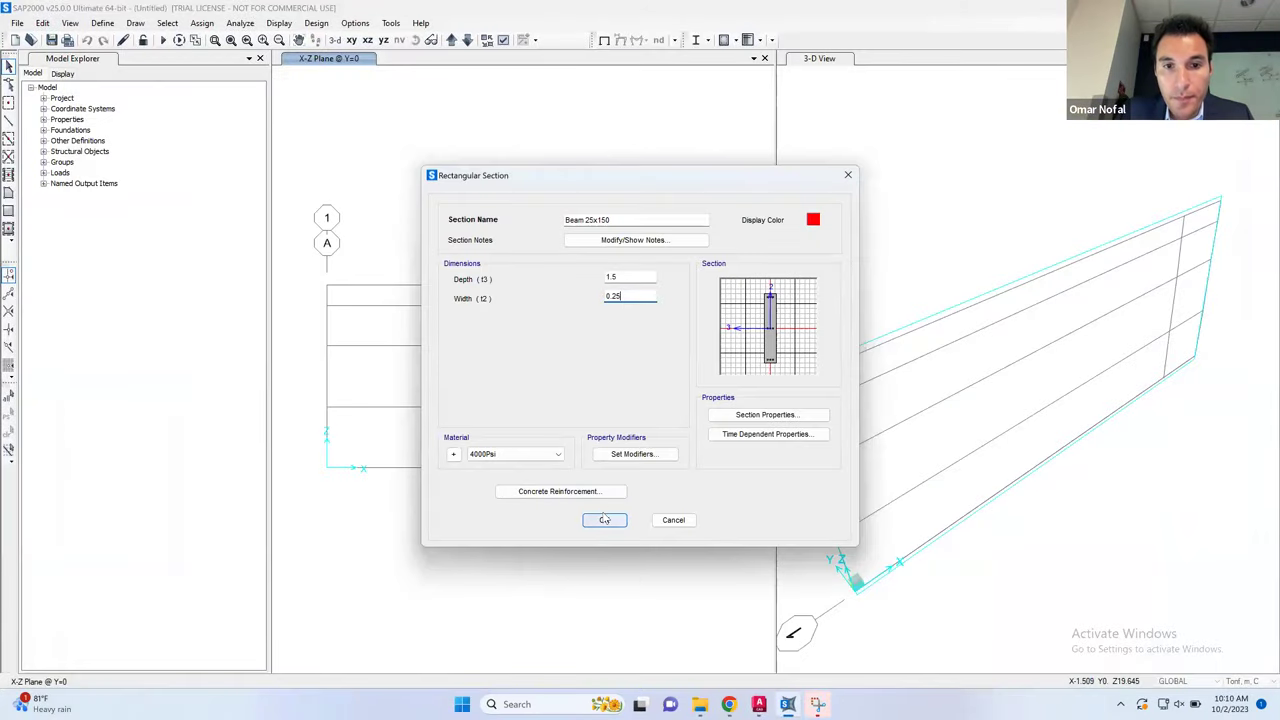
# Add a rectangular concrete frame section named Tie 25x100 with a depth of 1 m and a width of 0.25 m
pyautogui.click(726, 276)
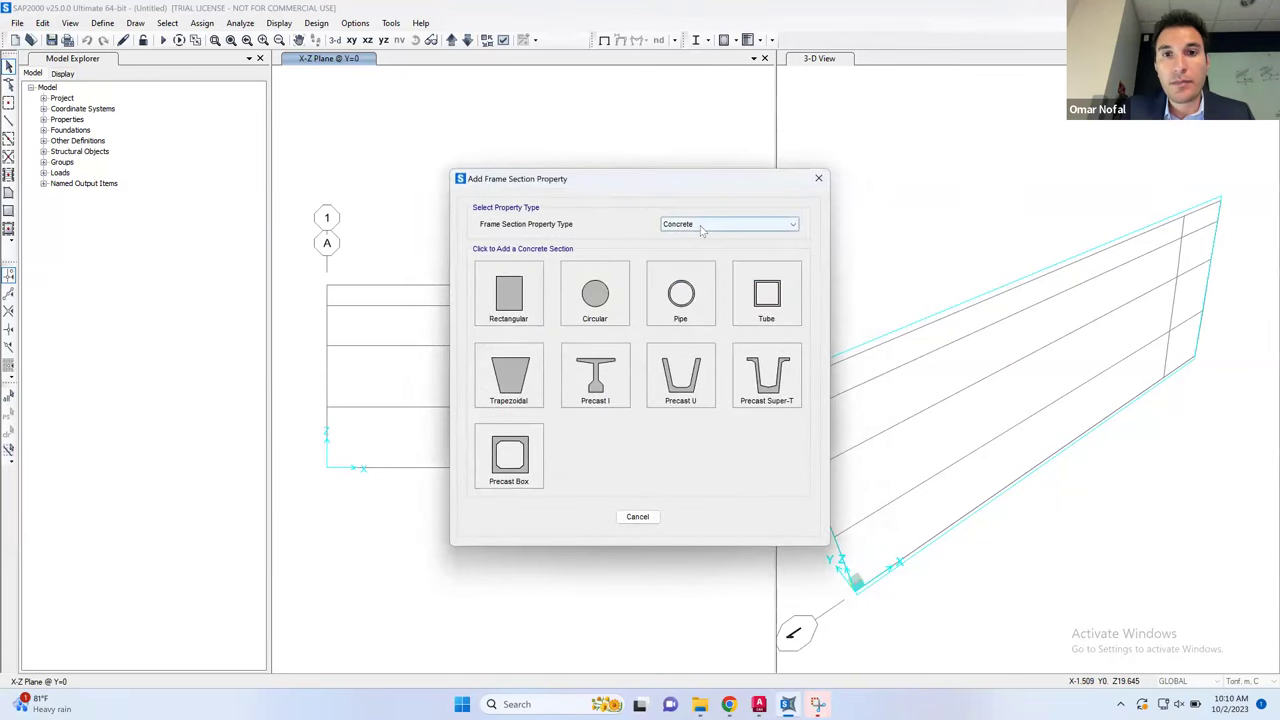
pyautogui.click(509, 293)
pyautogui.moveTo(622, 220); pyautogui.dragTo(503, 222)
pyautogui.write('Tie 25x100')
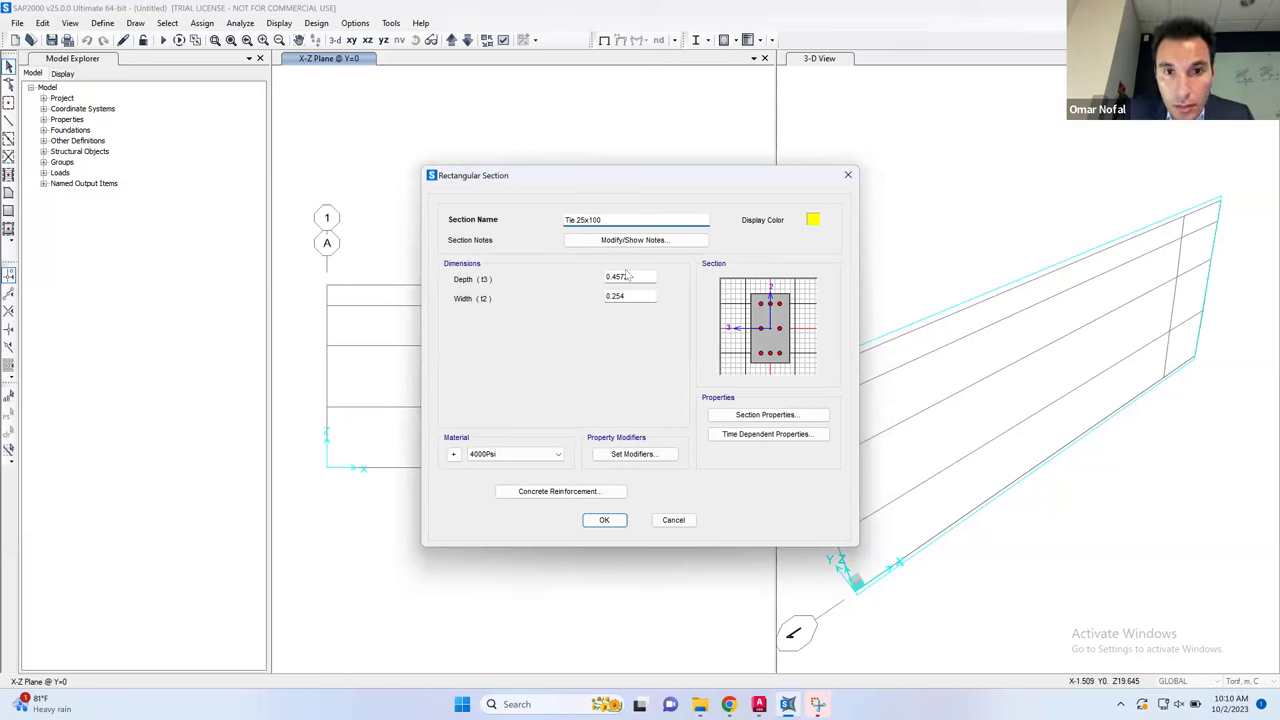
pyautogui.moveTo(633, 276); pyautogui.dragTo(603, 279)
pyautogui.write('1')
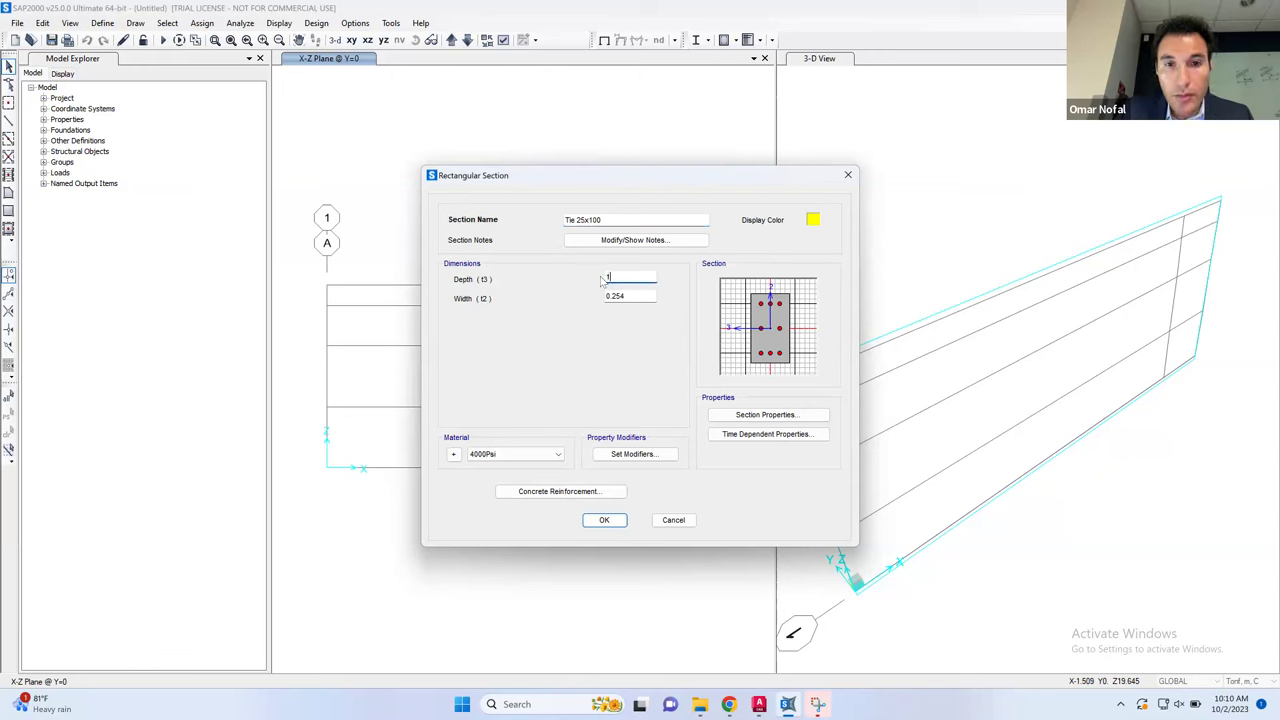
pyautogui.click(623, 295)
pyautogui.write('0.25')
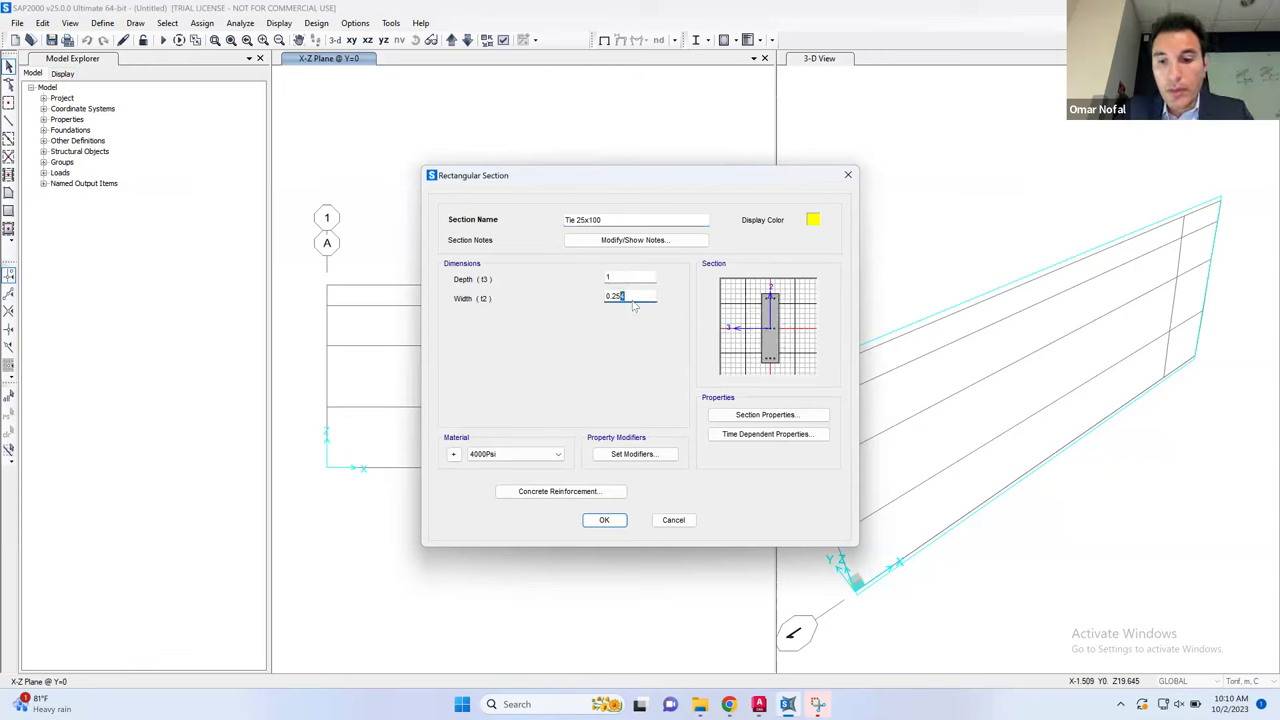
pyautogui.click(607, 519)
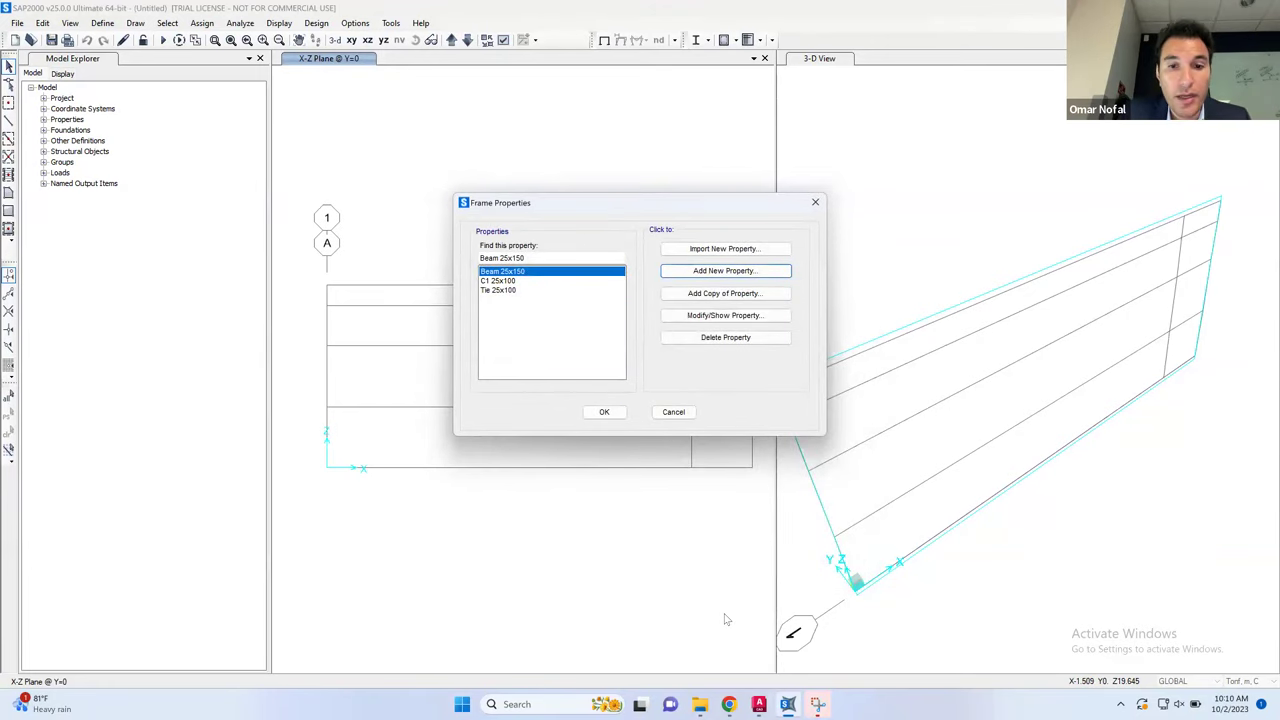
# Check the section labels in the AutoCAD drawing and accept the frame section list in SAP2000
pyautogui.click(759, 704)
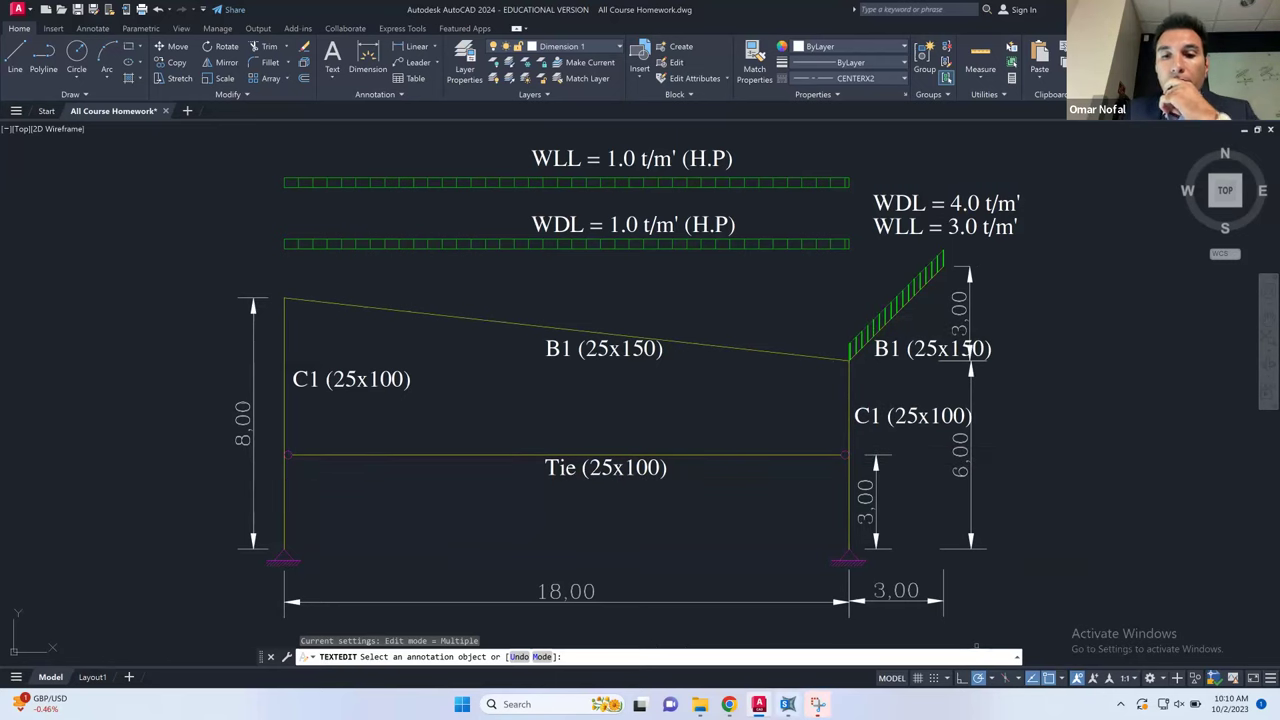
pyautogui.click(783, 638)
pyautogui.click(618, 411)
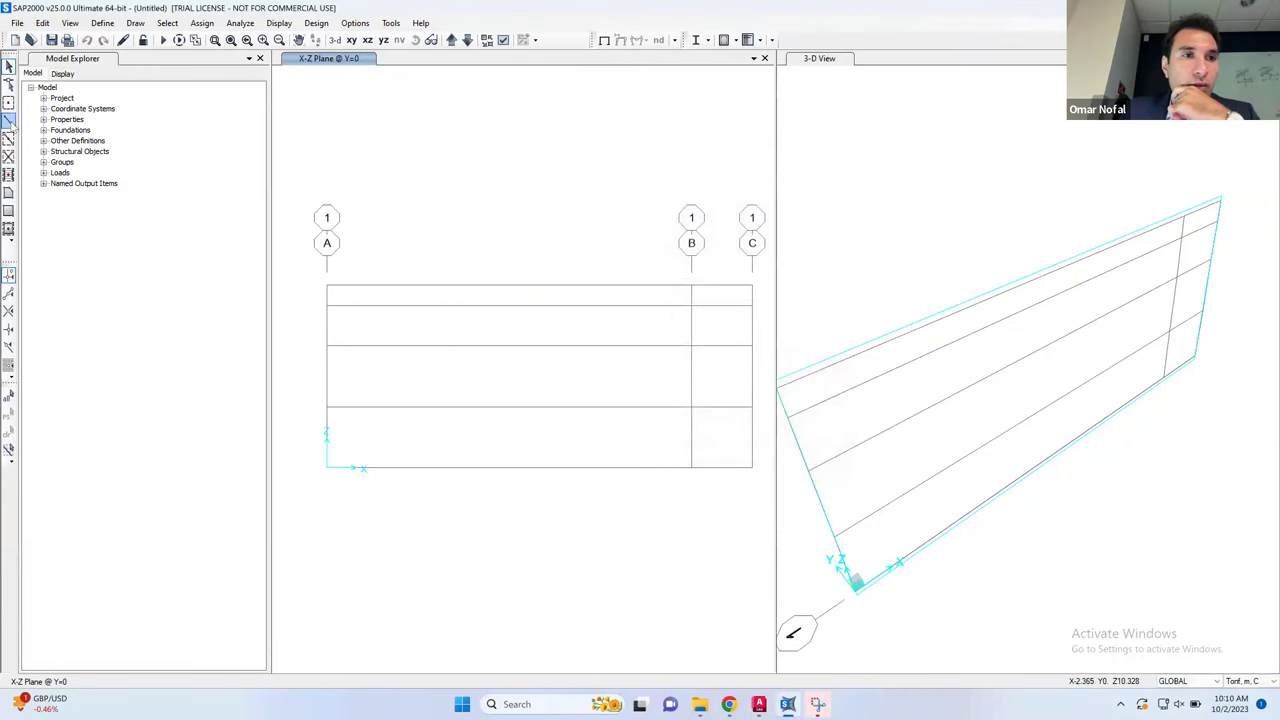
# Draw the C1 25x100 columns from the base, 8 m high on grid A and 6 m high on grid B, checking AutoCAD
pyautogui.click(8, 121)
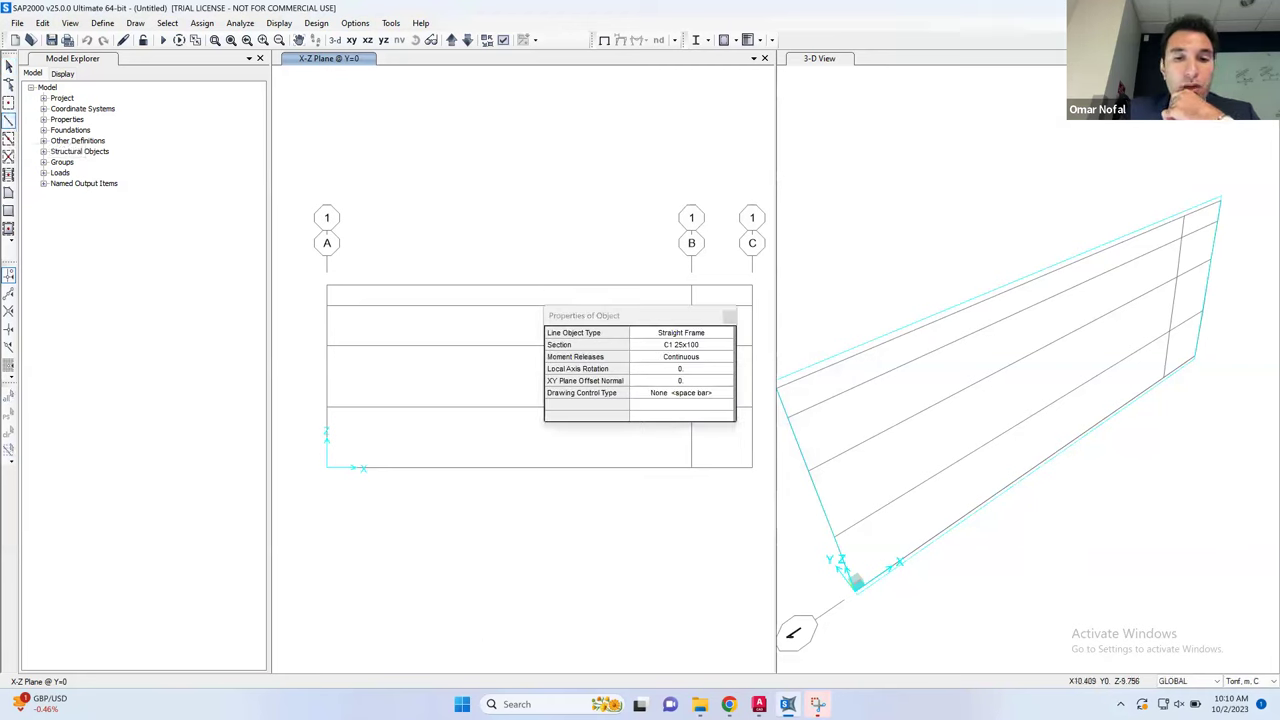
pyautogui.click(759, 704)
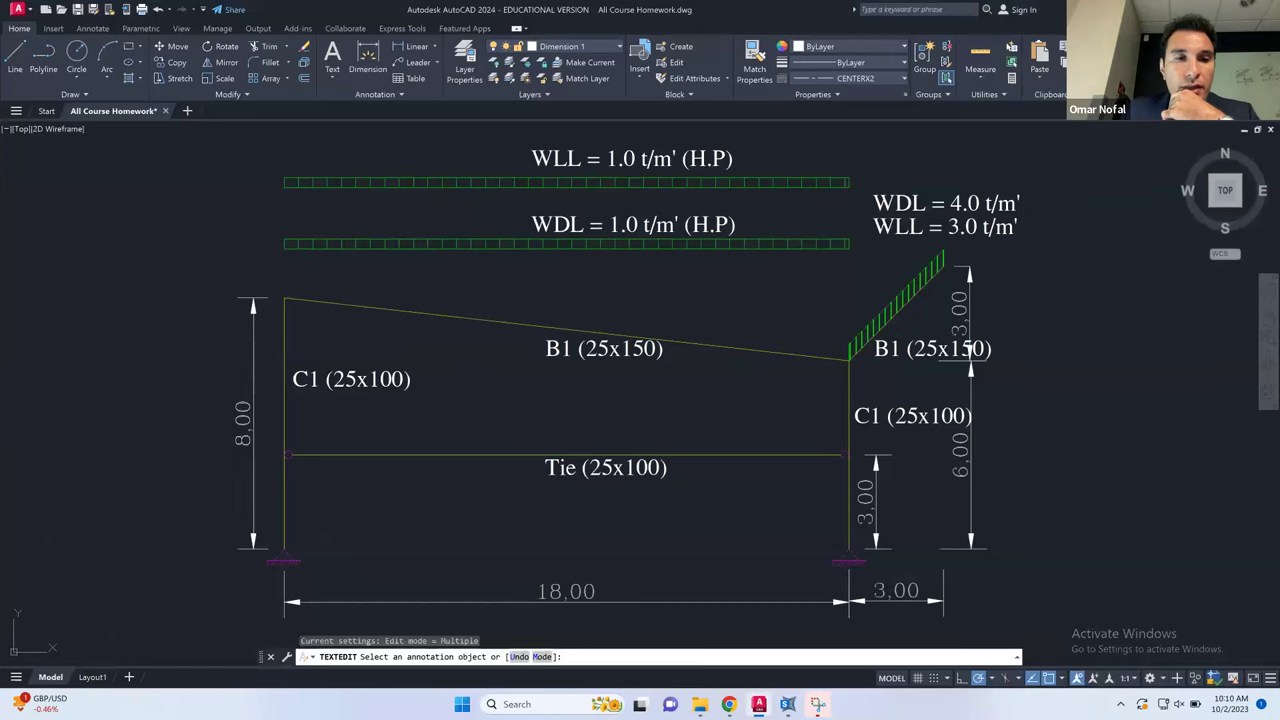
pyautogui.click(759, 704)
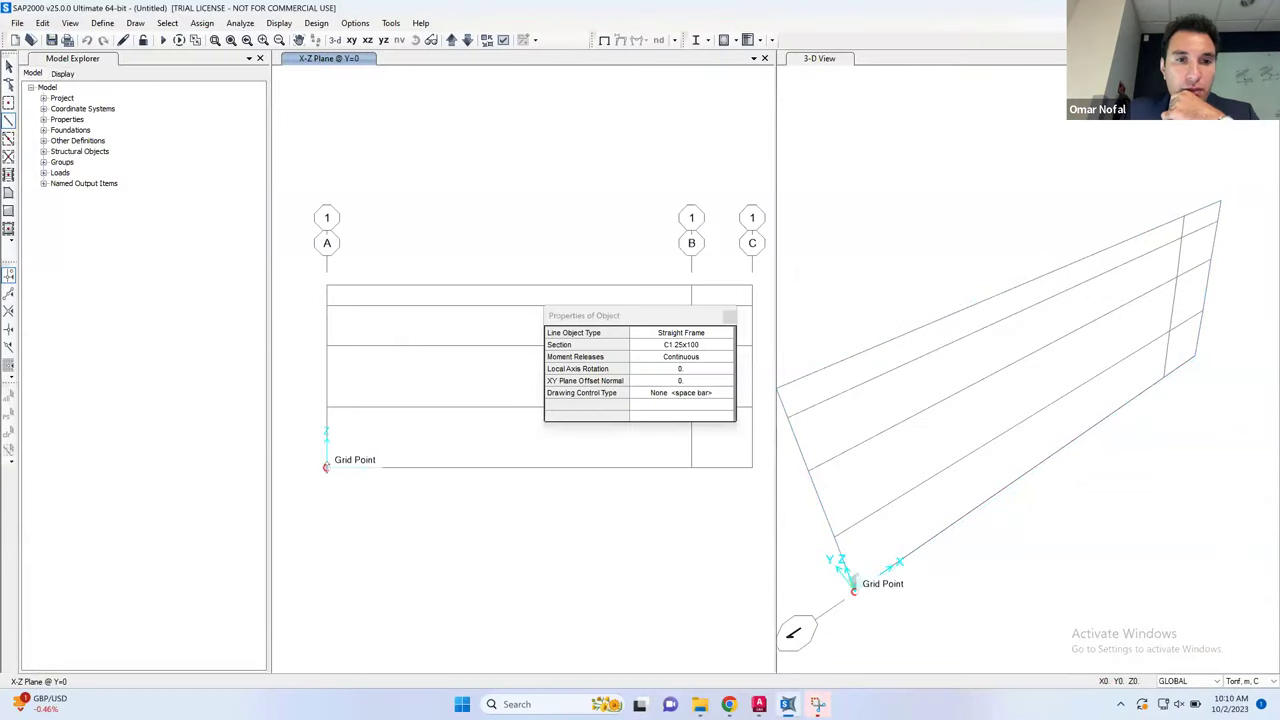
pyautogui.click(327, 305)
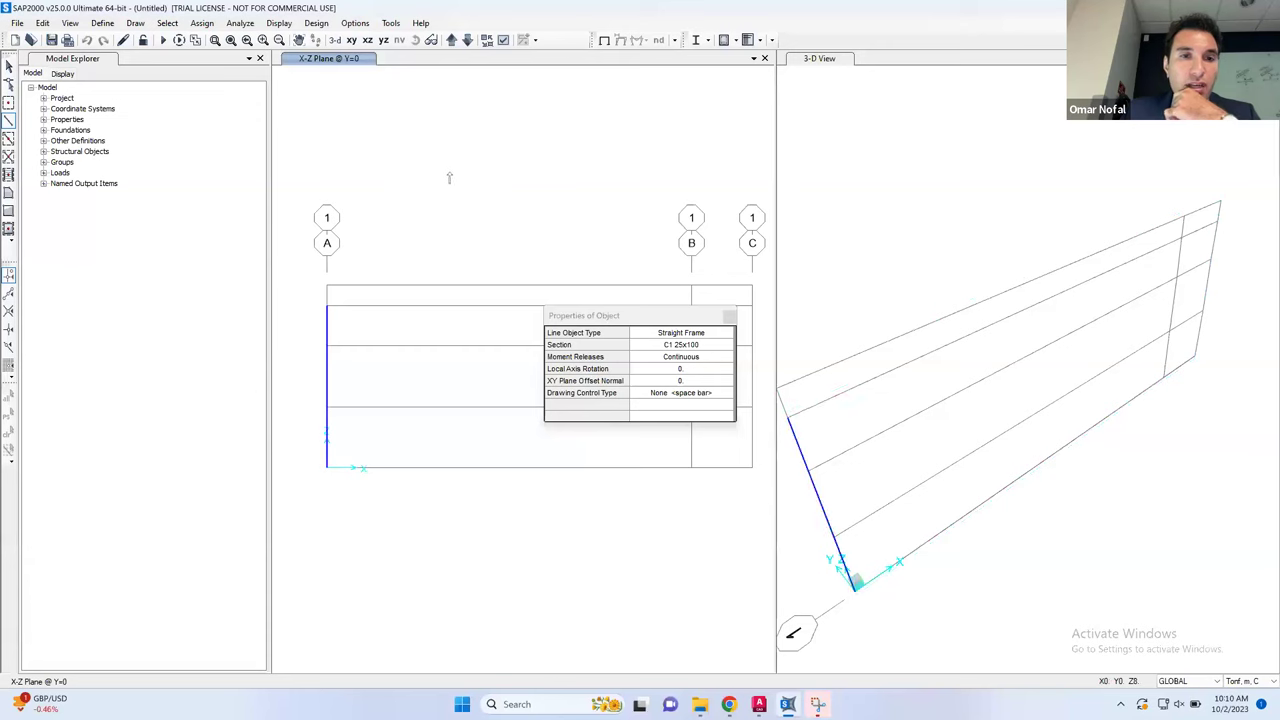
pyautogui.press('Escape')
pyautogui.moveTo(638, 316); pyautogui.dragTo(590, 199)
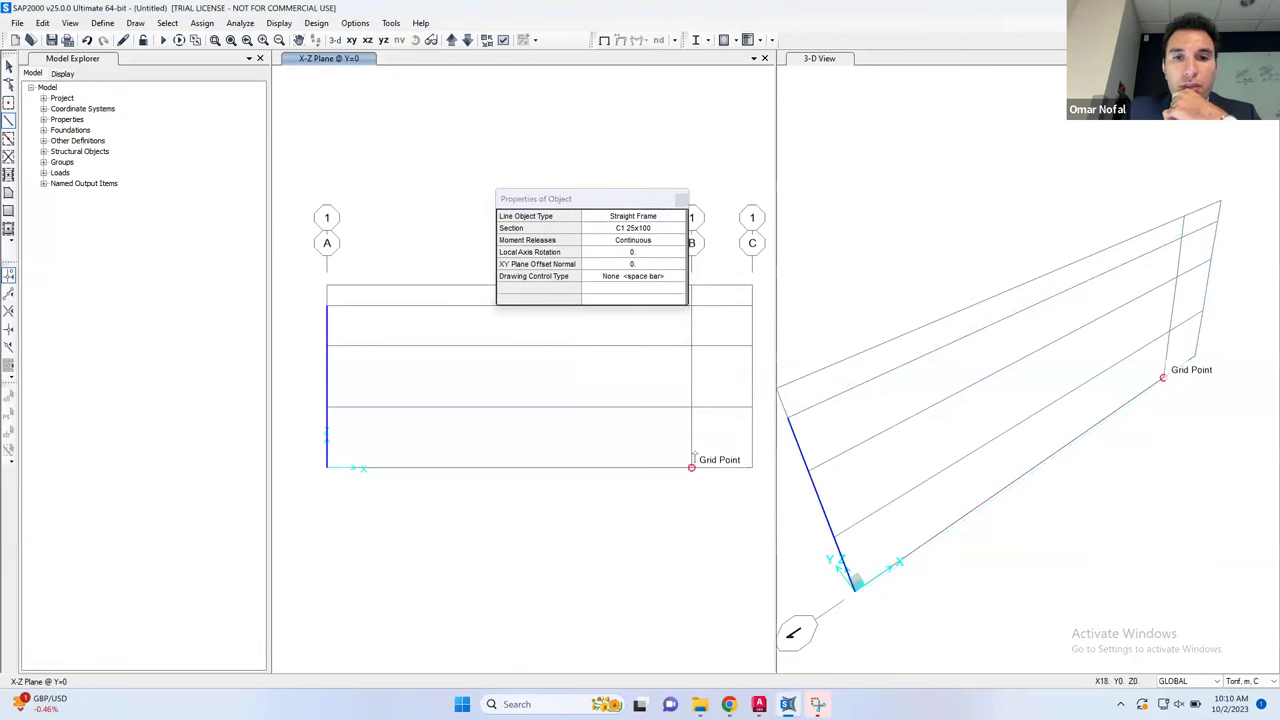
pyautogui.click(691, 346)
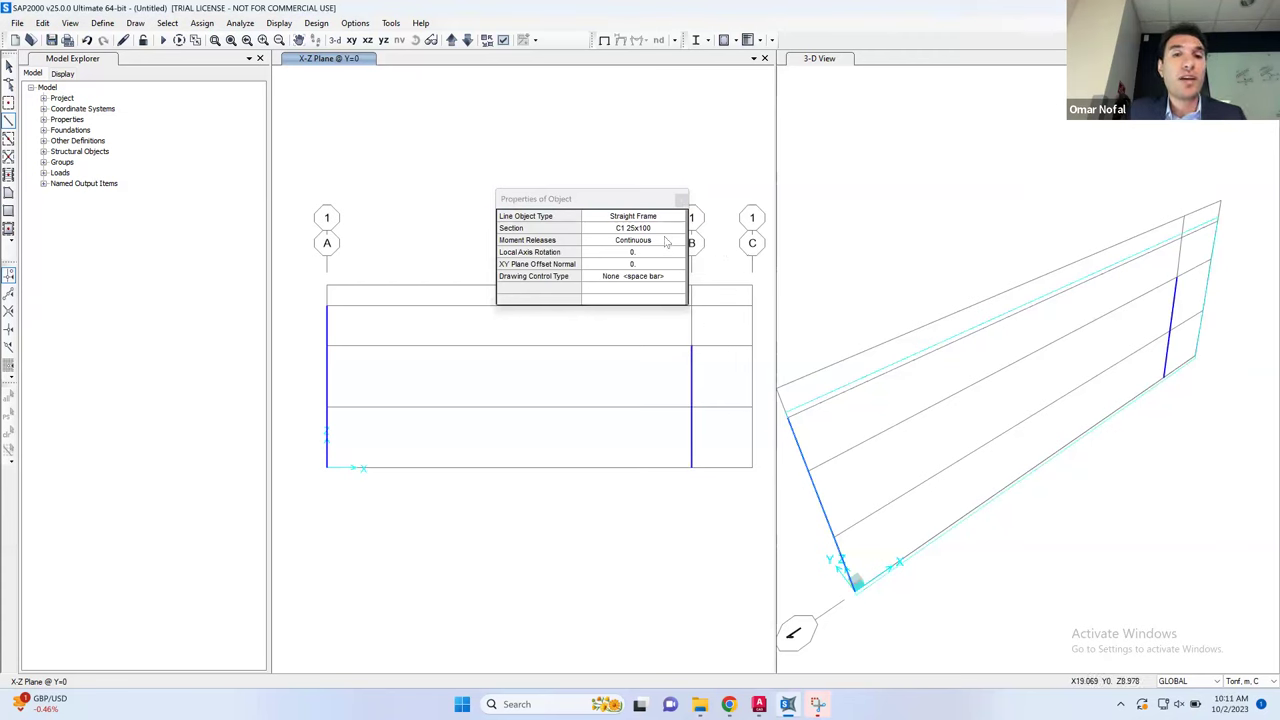
# Draw Beam 25x150 members from the top of column A to the top of column B and on to the highest grid point at C
pyautogui.click(667, 232)
pyautogui.click(660, 231)
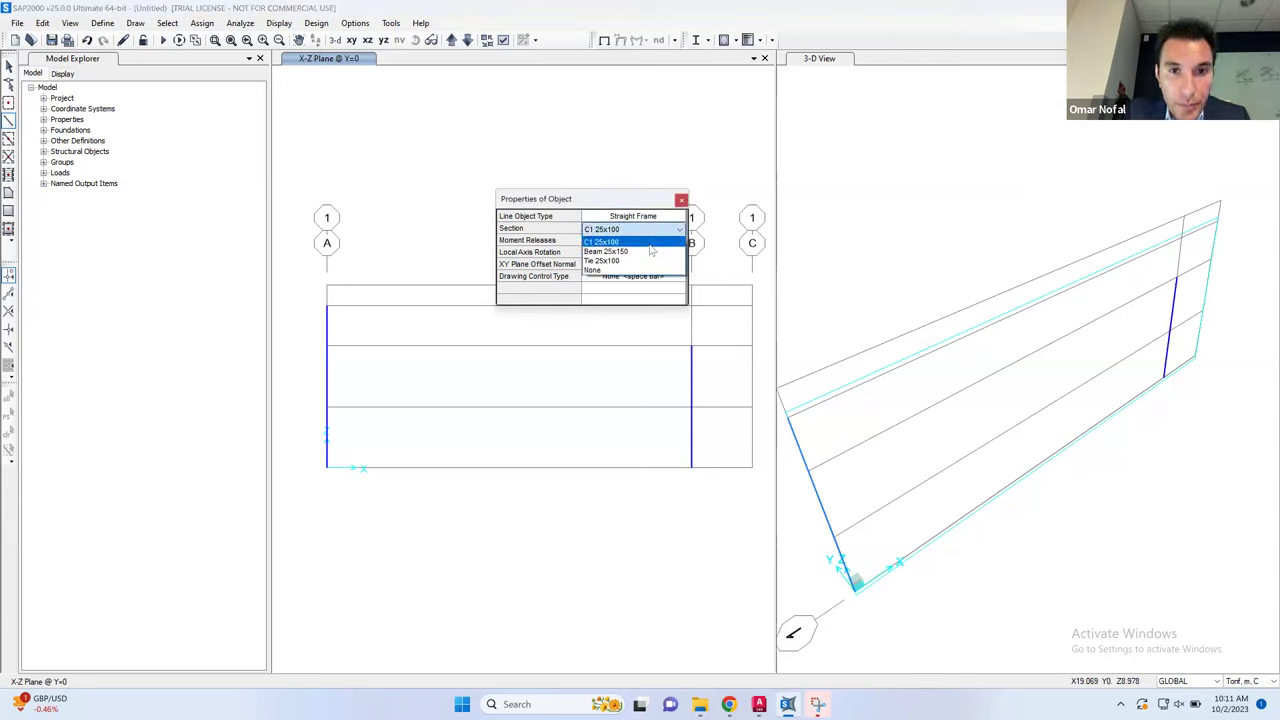
pyautogui.click(650, 251)
pyautogui.moveTo(627, 207); pyautogui.dragTo(524, 133)
pyautogui.click(328, 307)
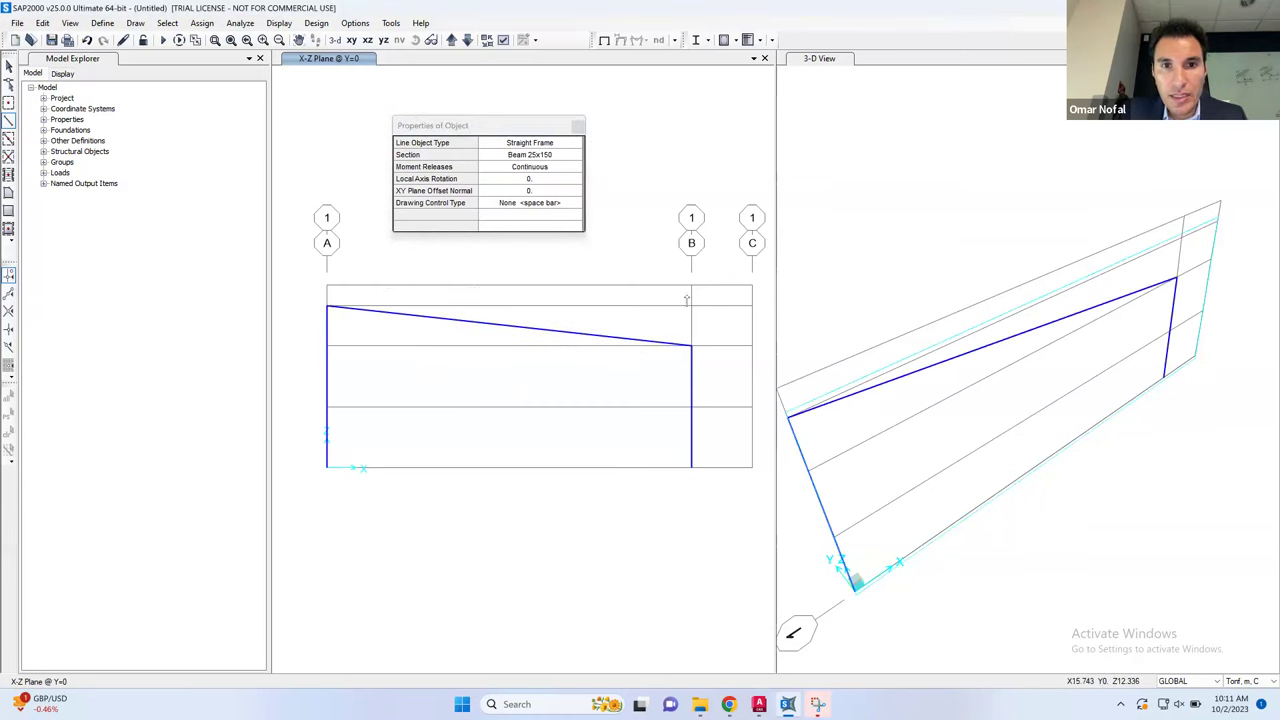
pyautogui.click(690, 344)
pyautogui.click(752, 286)
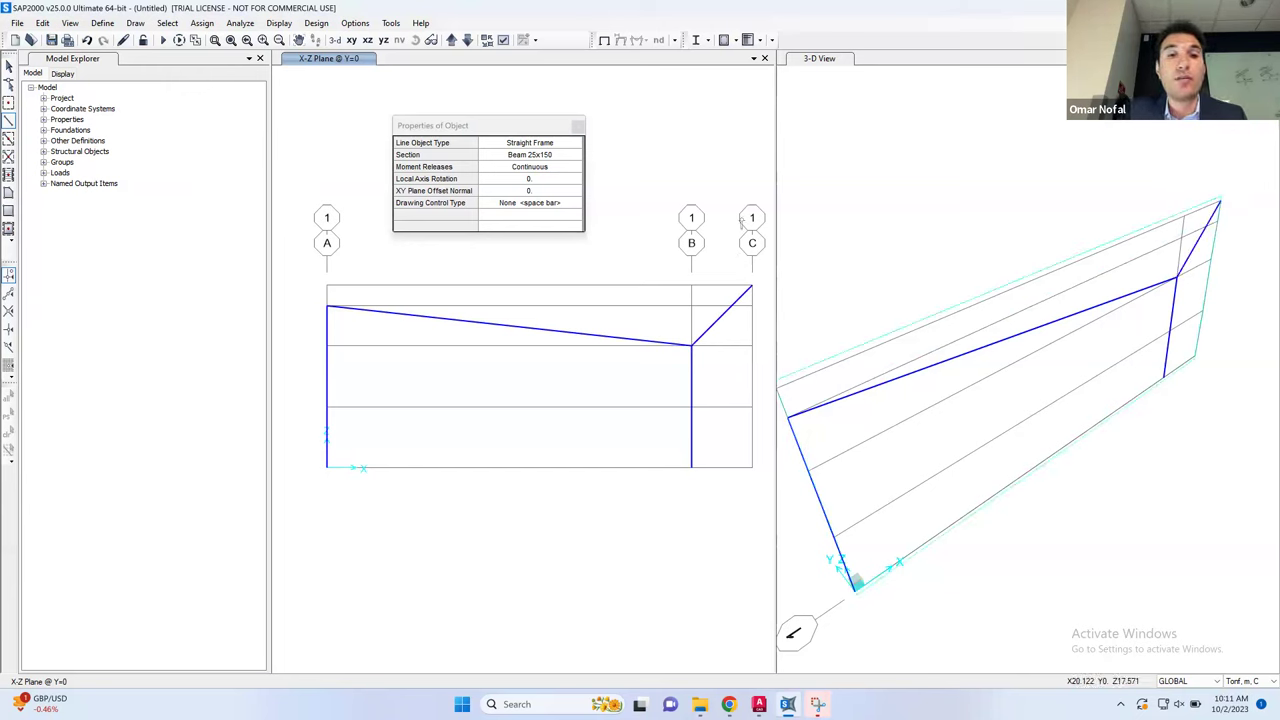
# Draw a Tie 25x100 member between columns A and B at Z = 3 m, checking the tie in the AutoCAD drawing
pyautogui.click(759, 704)
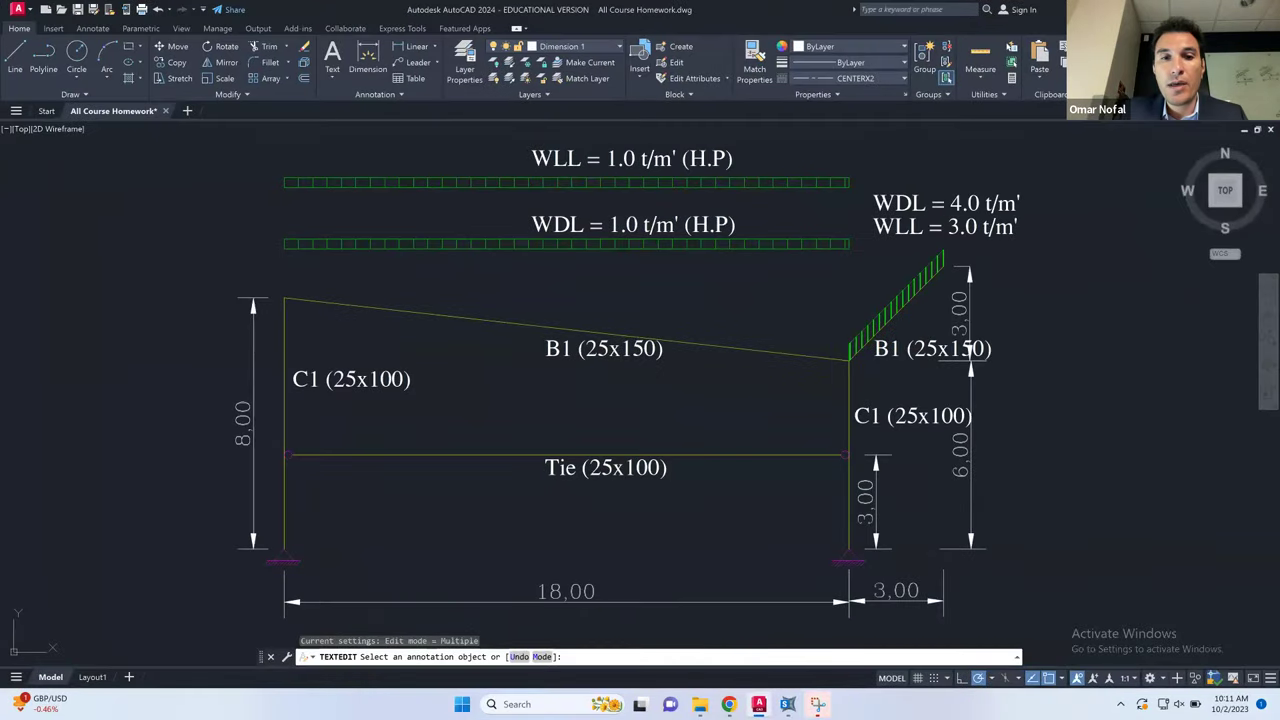
pyautogui.click(759, 704)
pyautogui.click(532, 156)
pyautogui.click(570, 157)
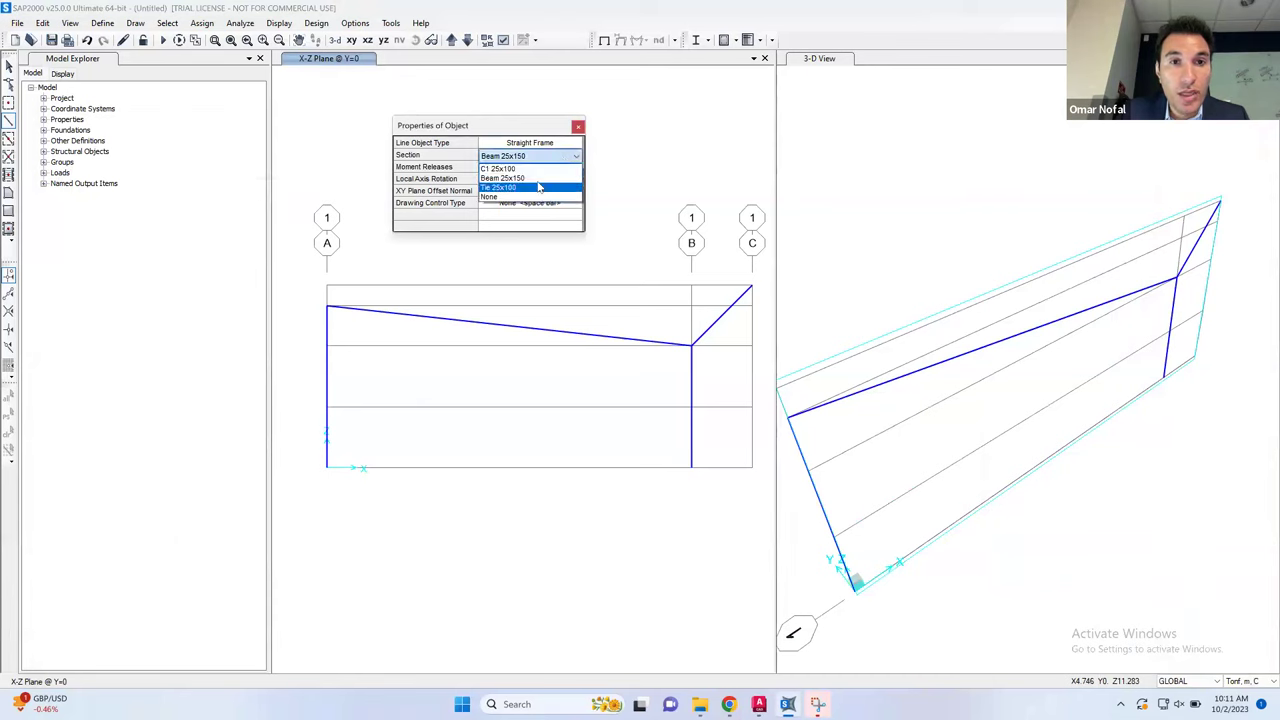
pyautogui.click(538, 187)
pyautogui.click(326, 407)
pyautogui.click(691, 407)
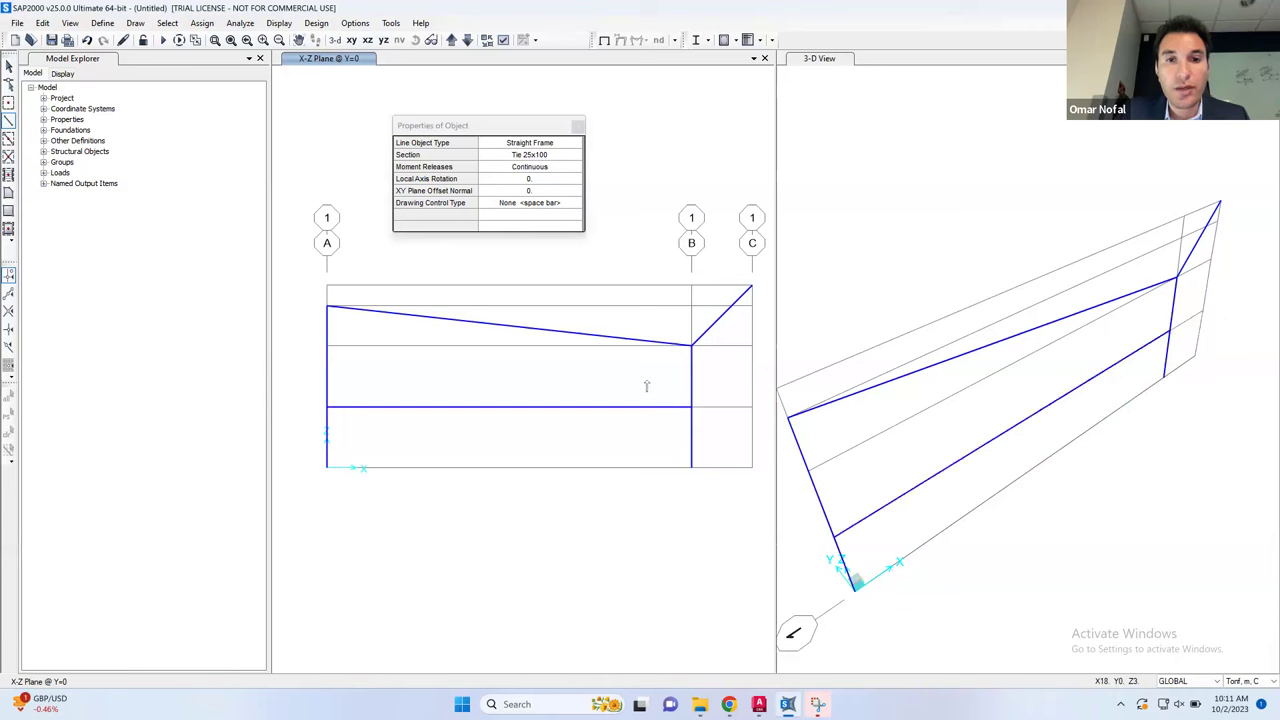
pyautogui.press('Escape')
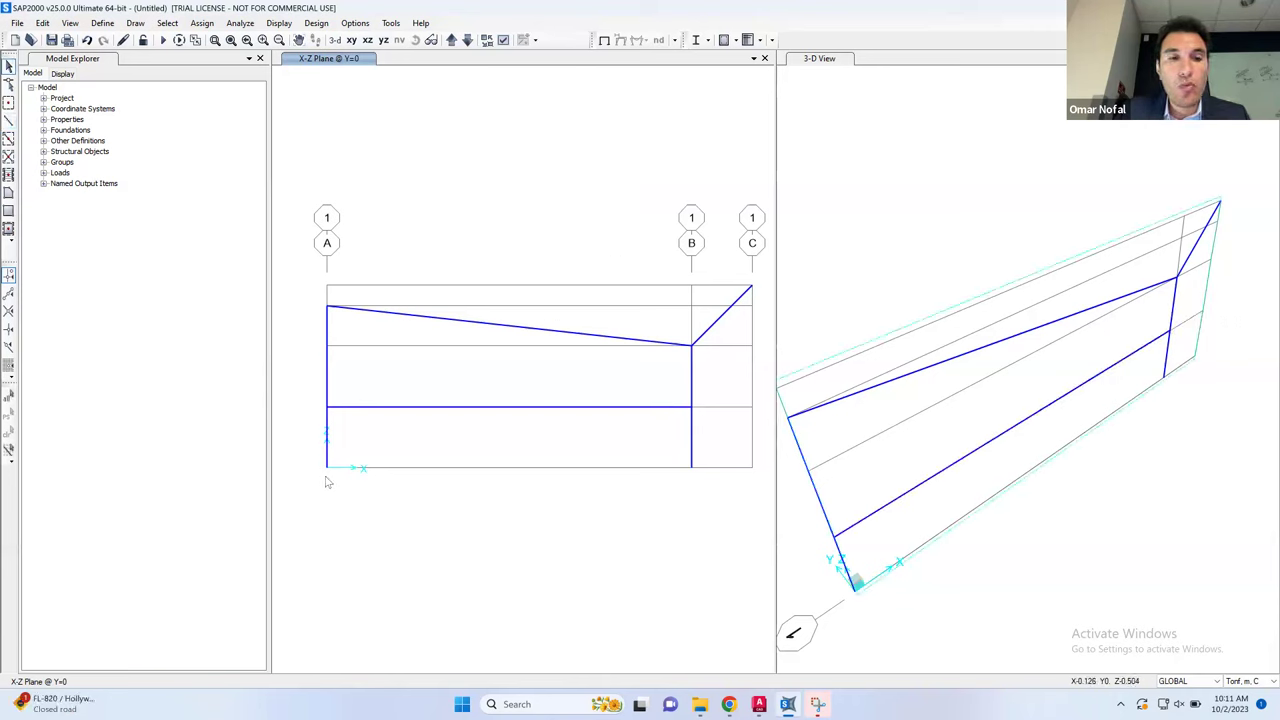
# Release Moment 33 (Major) at the start and end of the tie member with zero partial fixity
pyautogui.moveTo(539, 383); pyautogui.dragTo(478, 435)
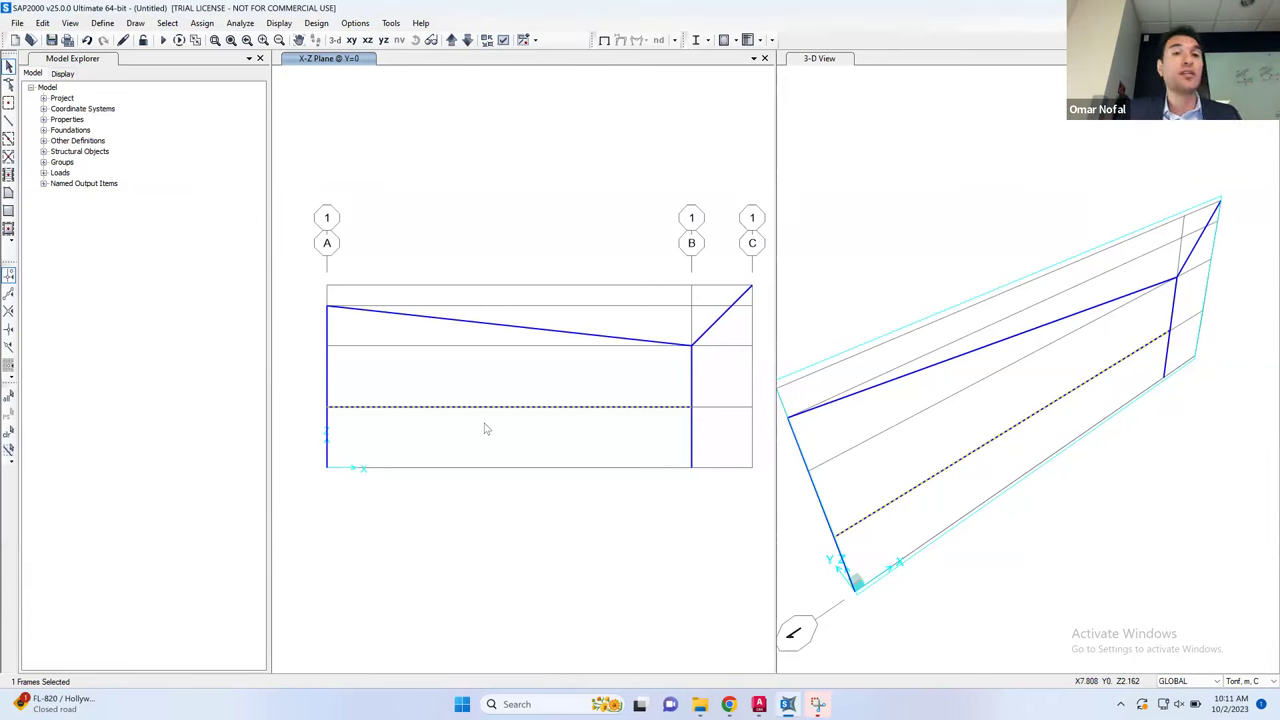
pyautogui.click(203, 24)
pyautogui.moveTo(289, 57)
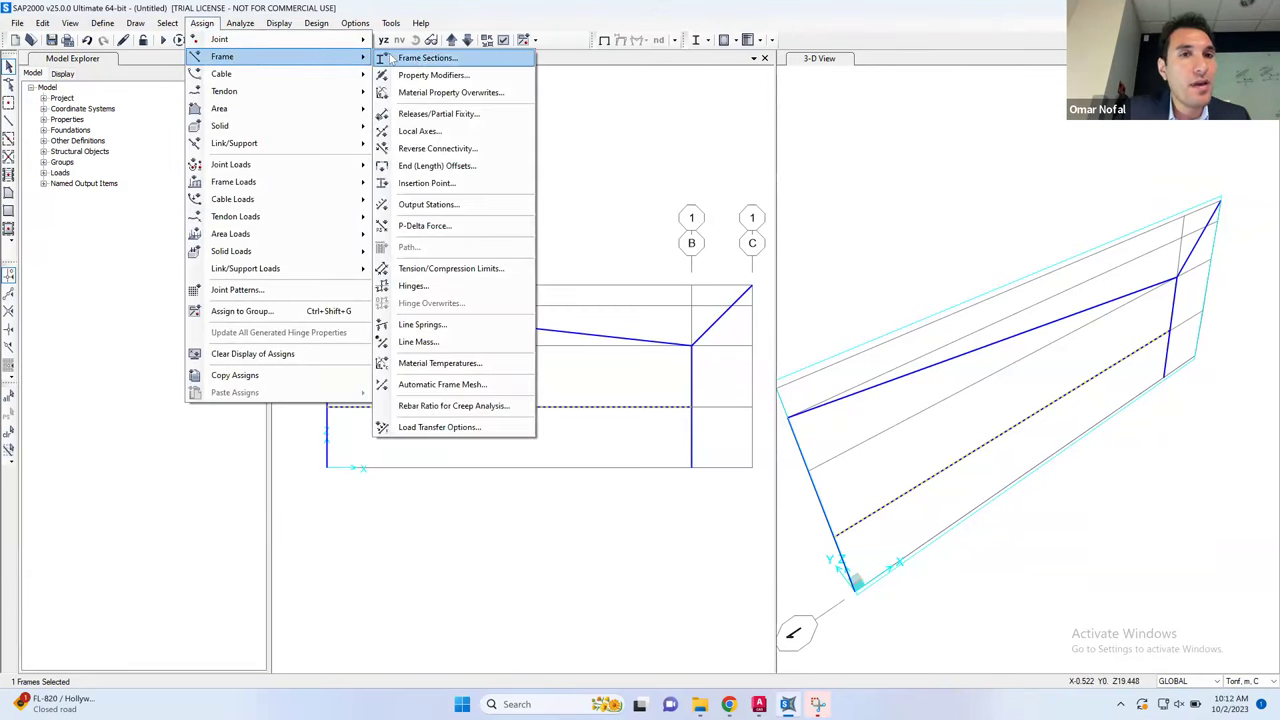
pyautogui.click(469, 116)
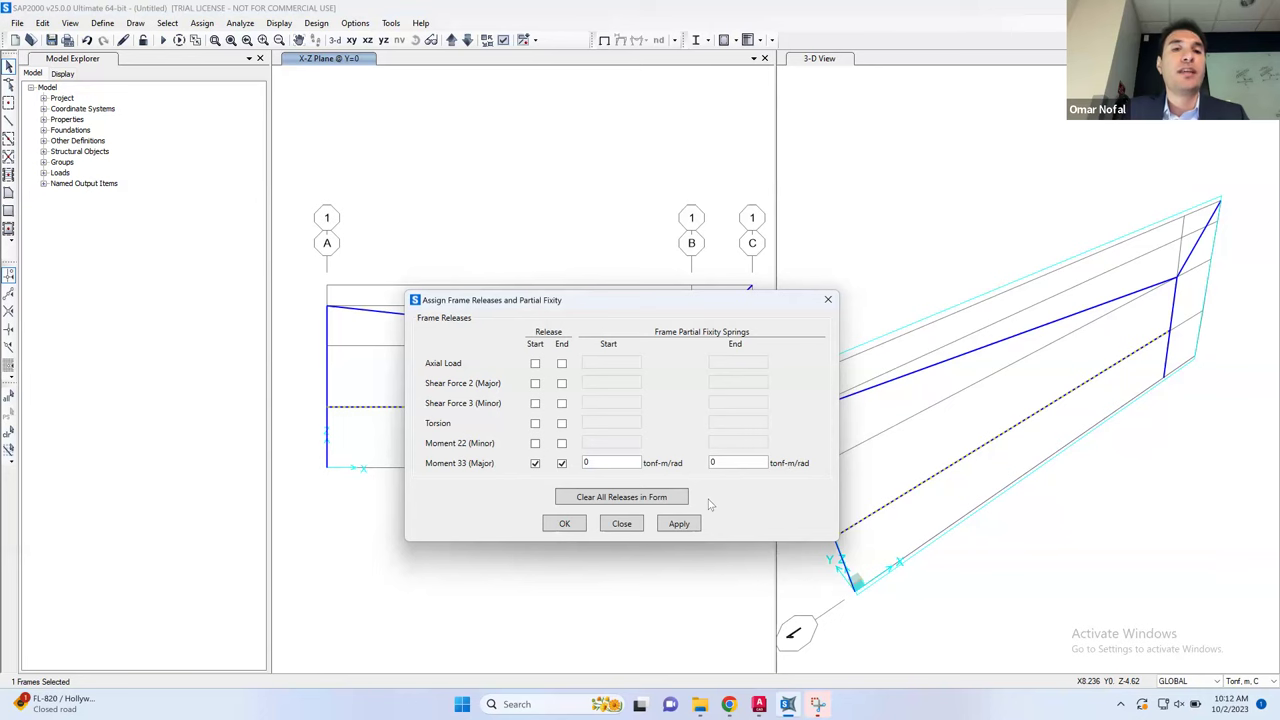
pyautogui.click(555, 524)
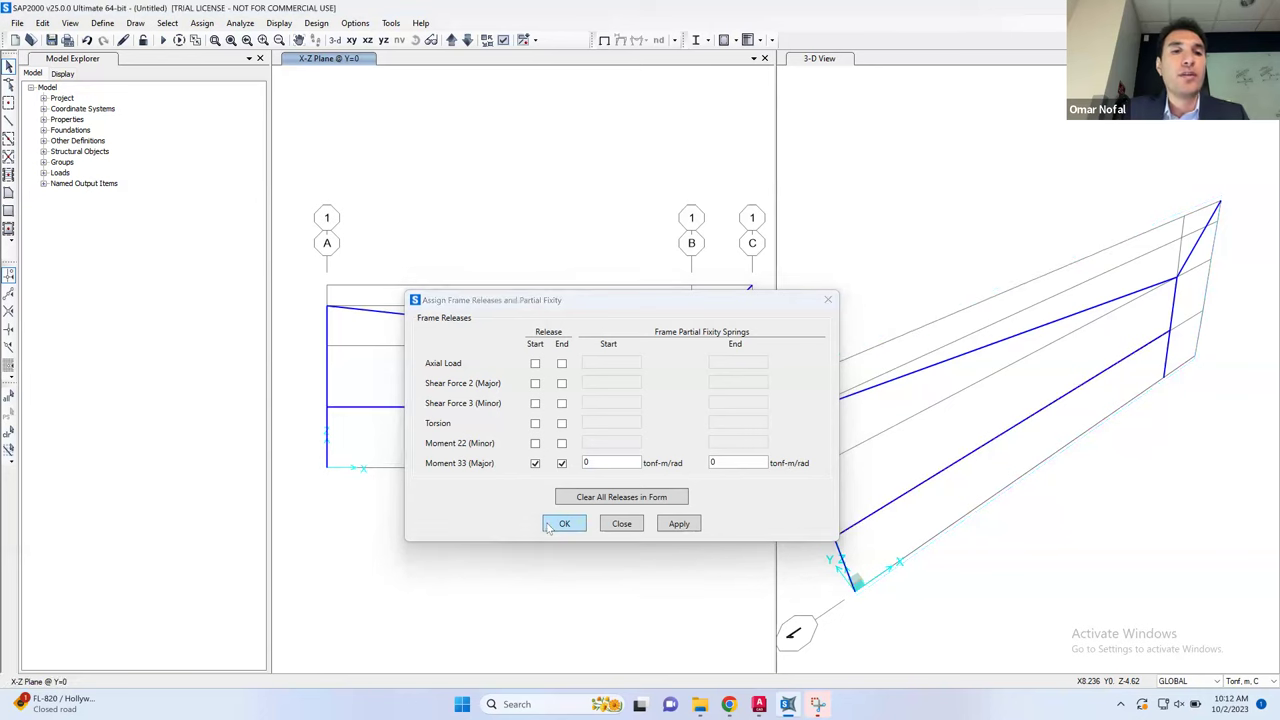
pyautogui.click(873, 288)
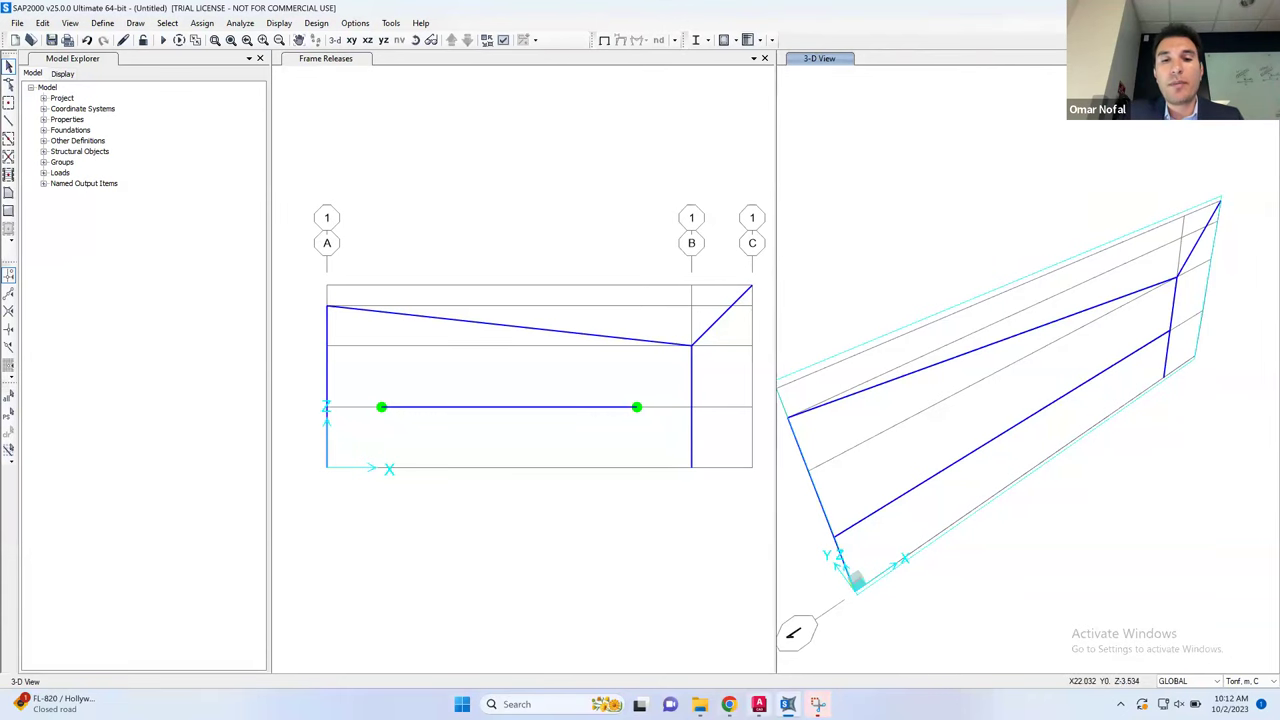
# Assign pinned restraints to the base joints of both columns, checking the supports in the AutoCAD drawing
pyautogui.click(759, 704)
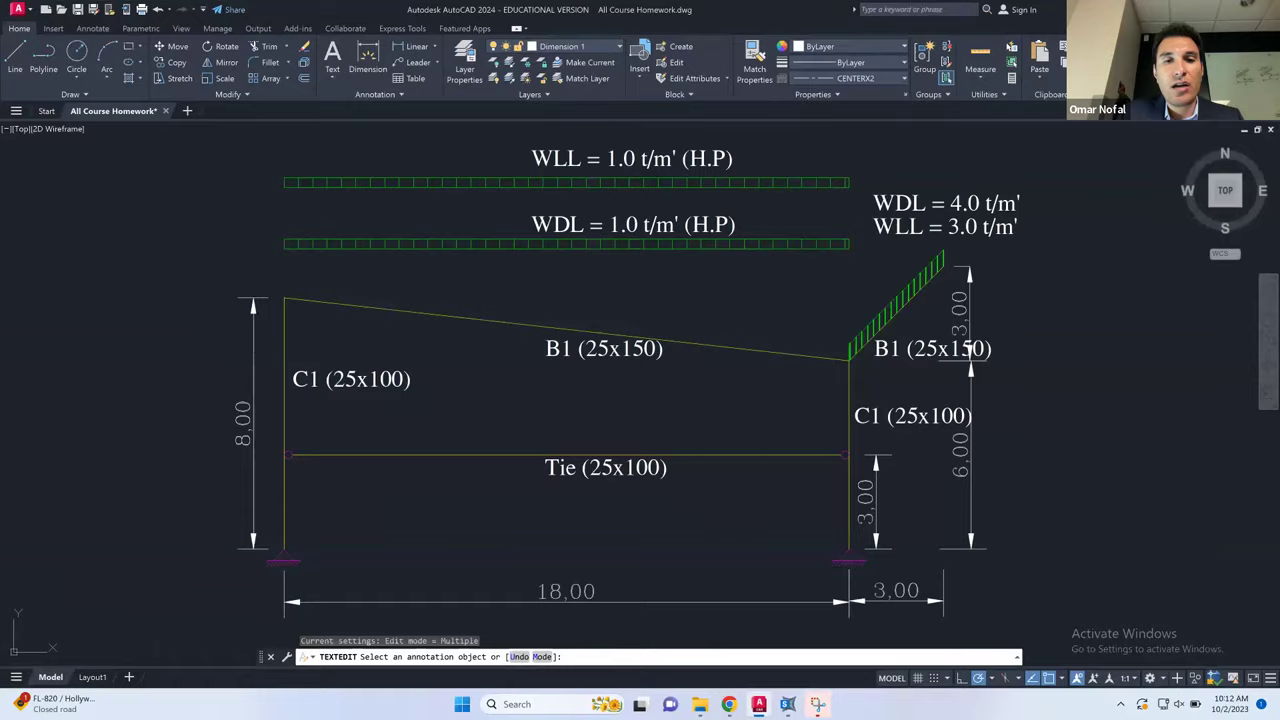
pyautogui.click(787, 704)
pyautogui.moveTo(407, 460); pyautogui.dragTo(691, 443)
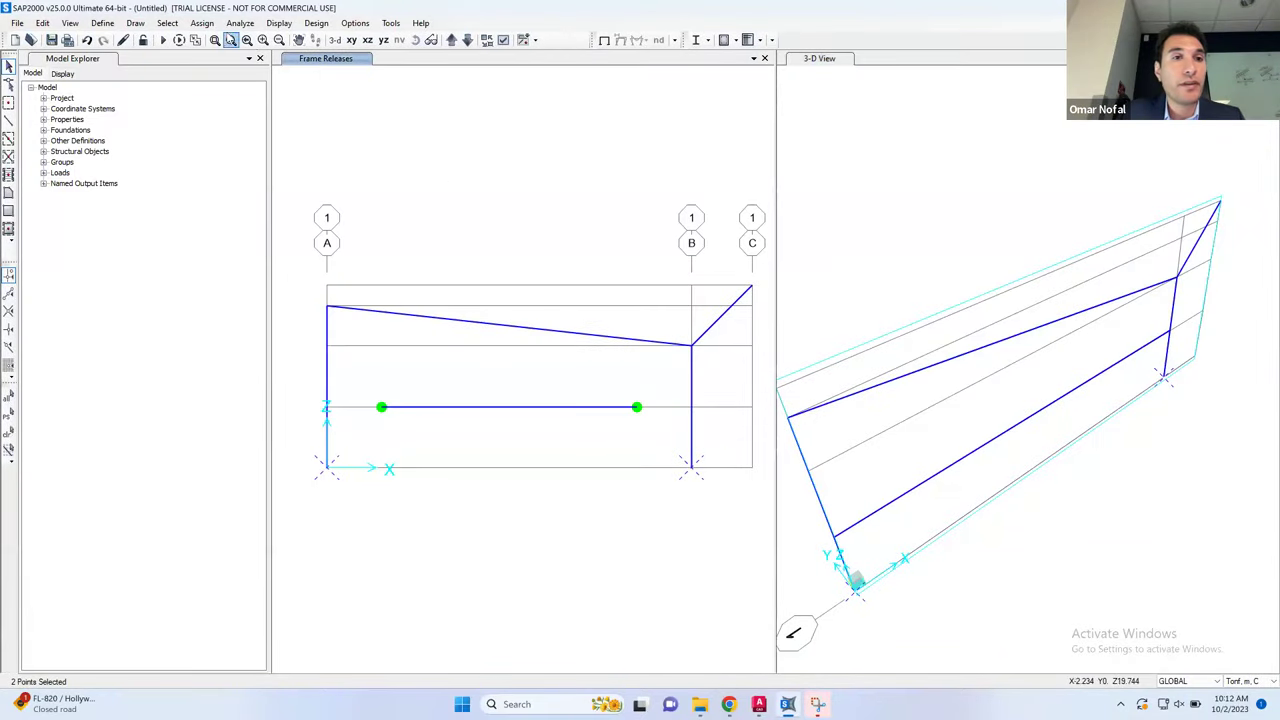
pyautogui.click(201, 23)
pyautogui.moveTo(226, 39)
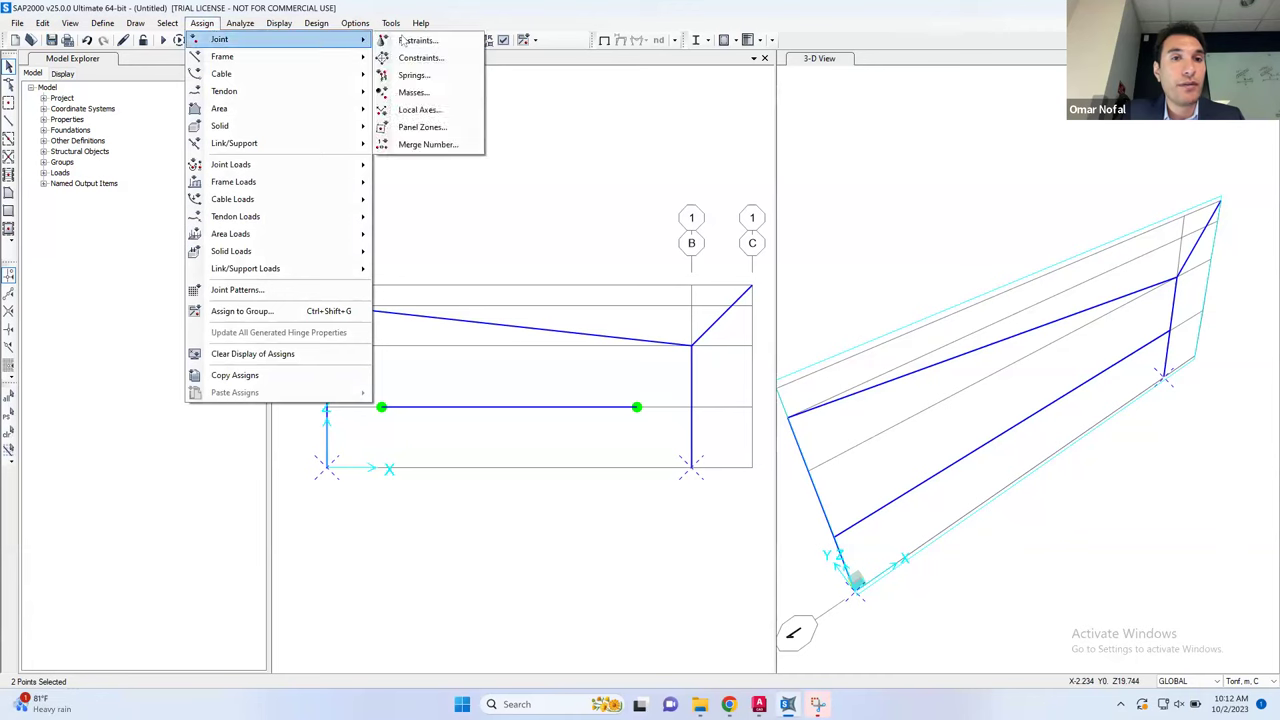
pyautogui.click(410, 39)
pyautogui.click(596, 450)
pyautogui.click(566, 489)
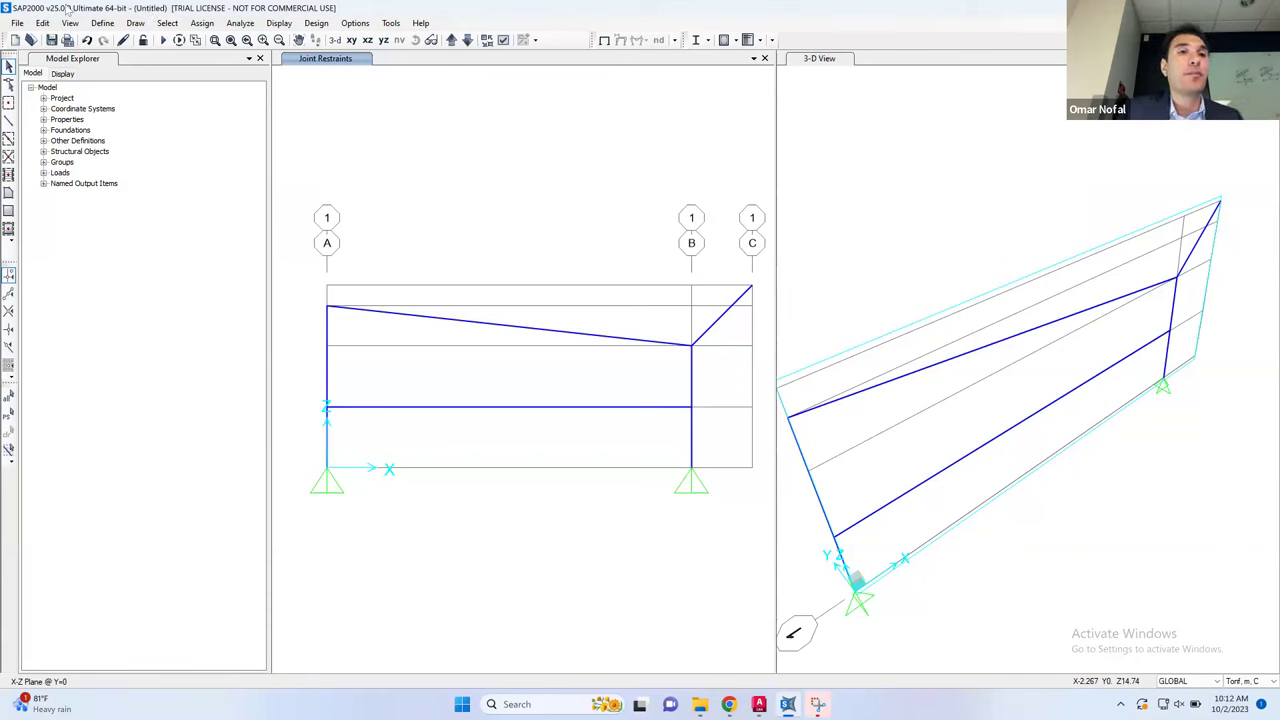
# Set the DEAD load pattern's self weight multiplier to 0
pyautogui.click(102, 23)
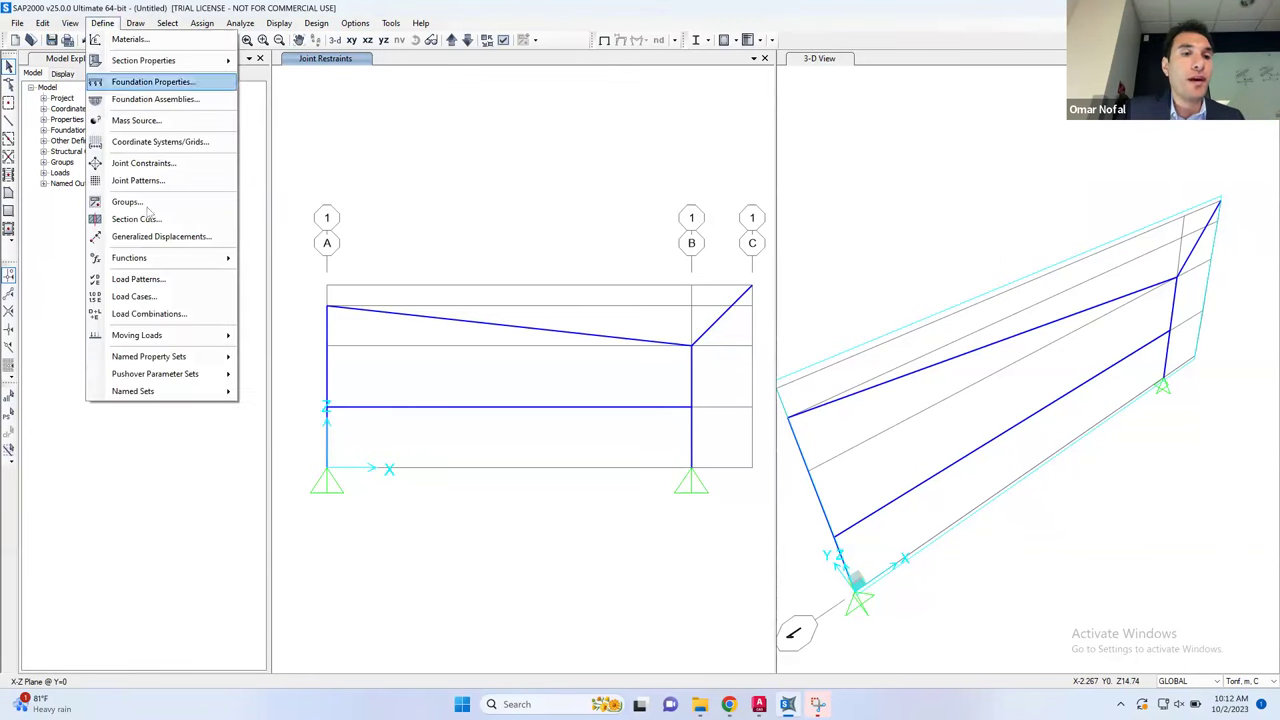
pyautogui.click(137, 279)
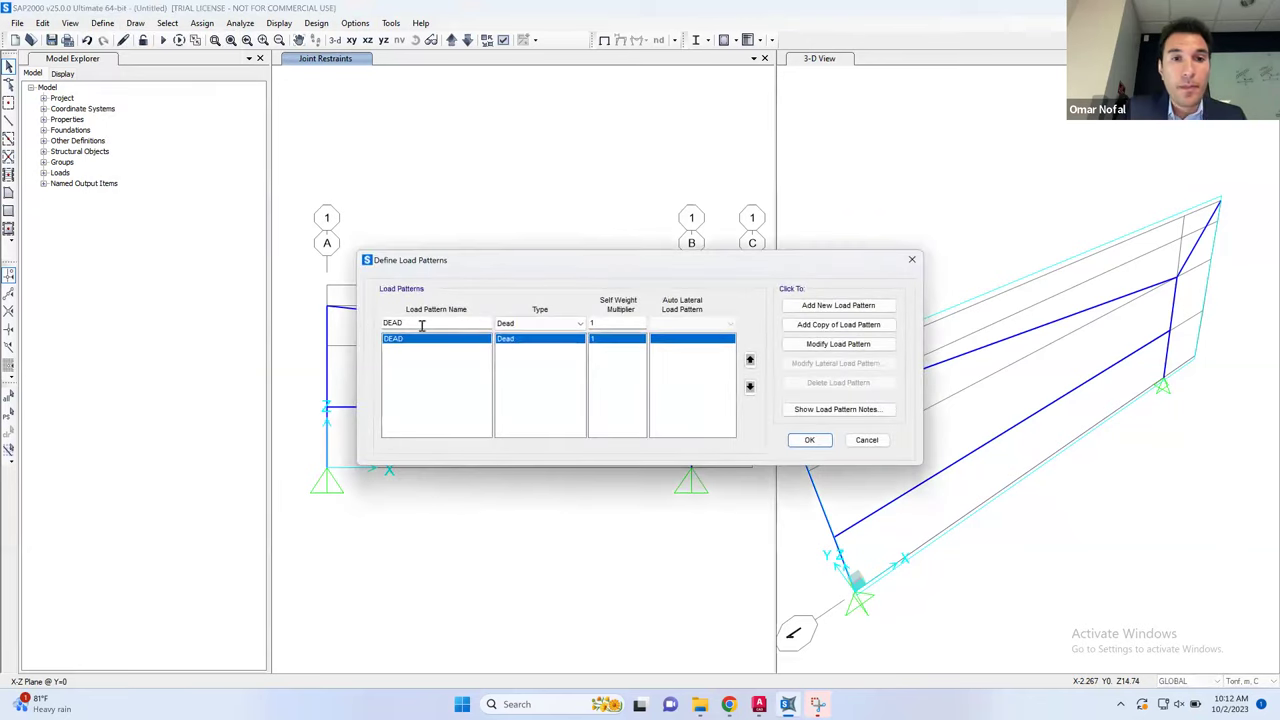
pyautogui.doubleClick(591, 323)
pyautogui.write('0')
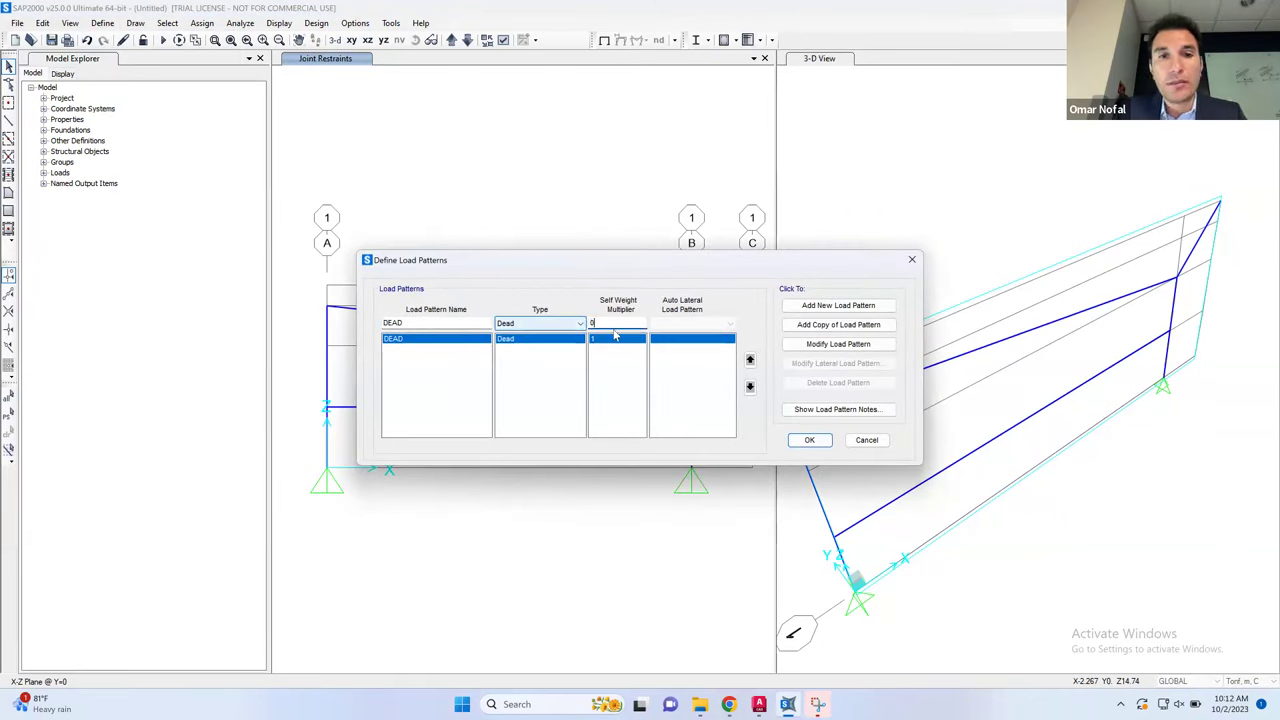
pyautogui.click(838, 344)
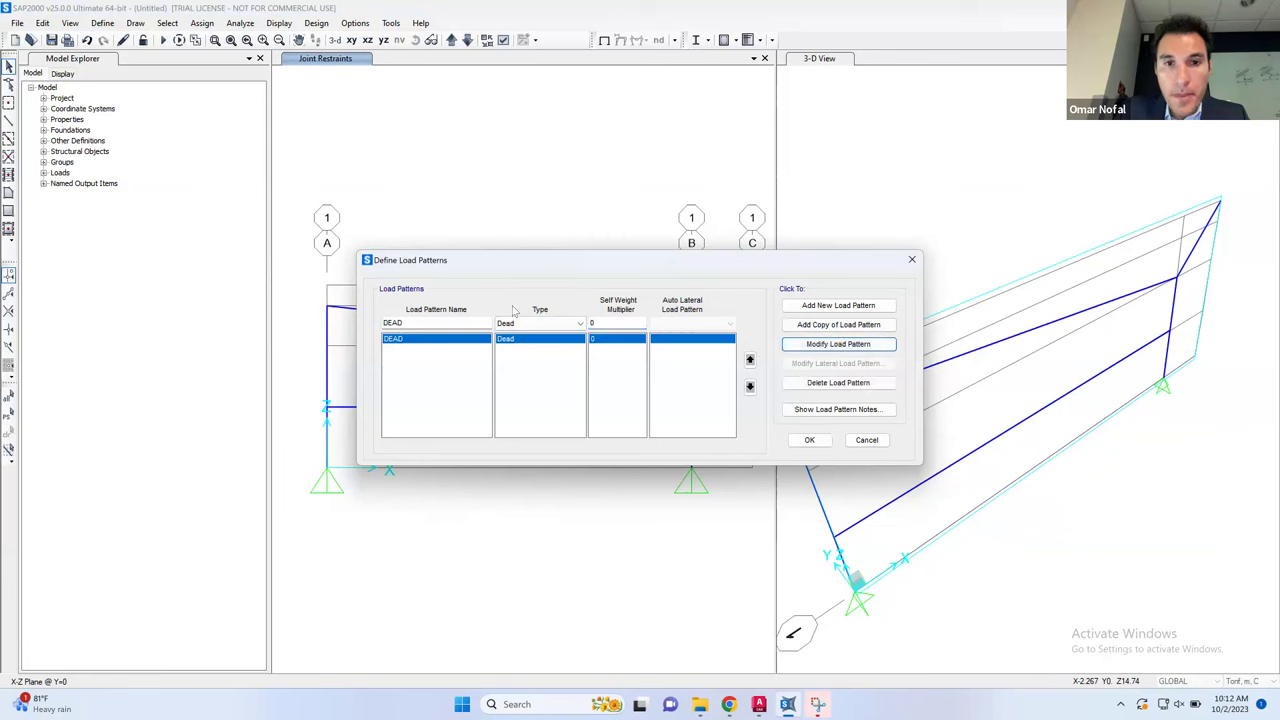
# Add a load pattern named Live of type Live with a self weight multiplier of 0
pyautogui.write('Live')
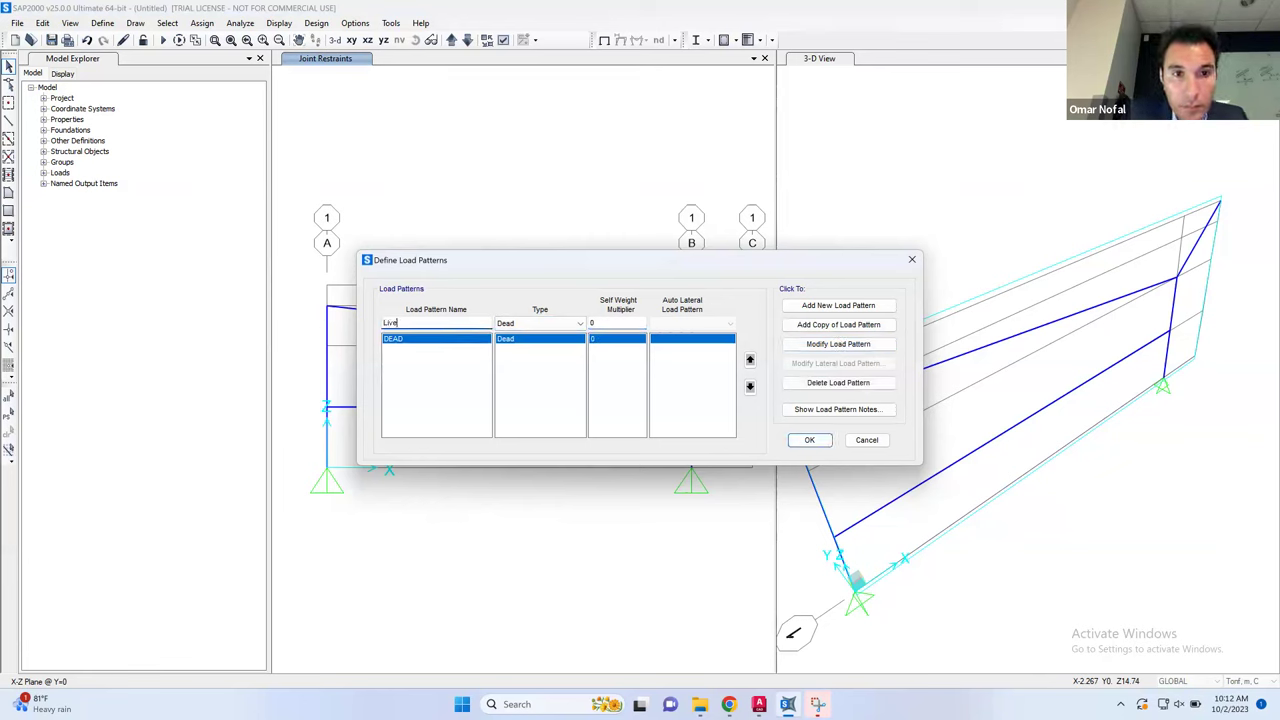
pyautogui.click(570, 323)
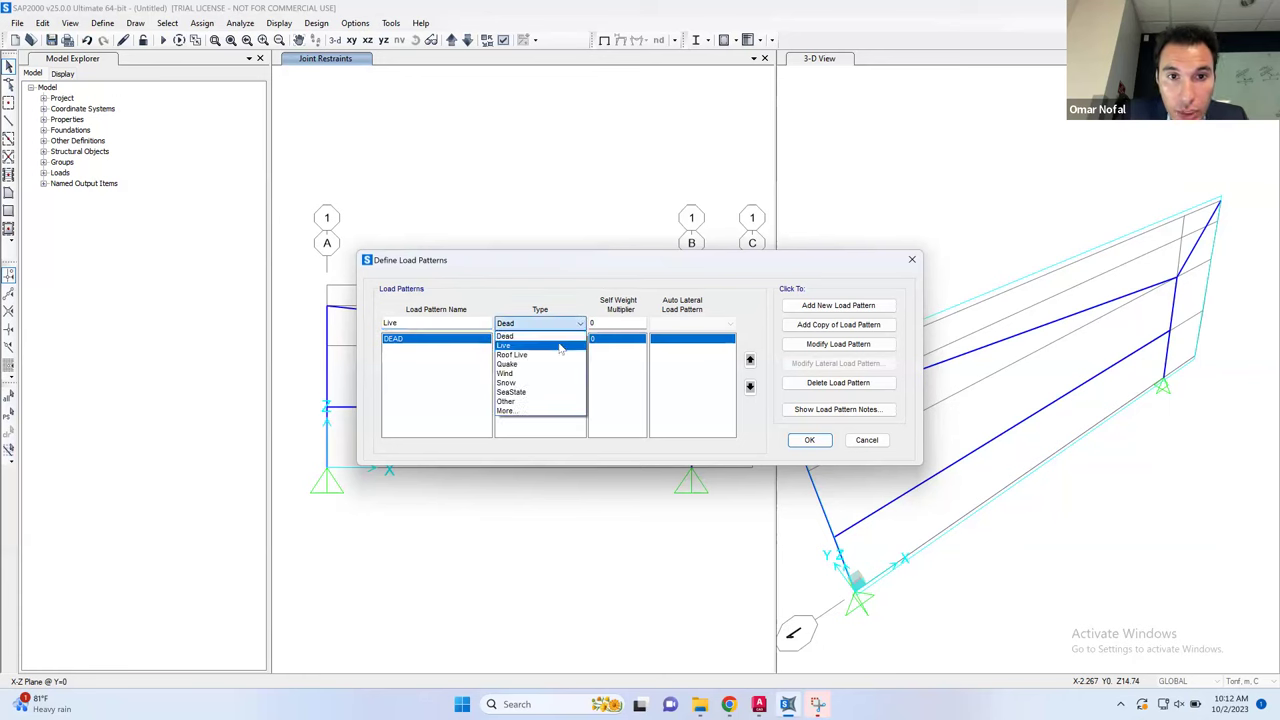
pyautogui.click(561, 347)
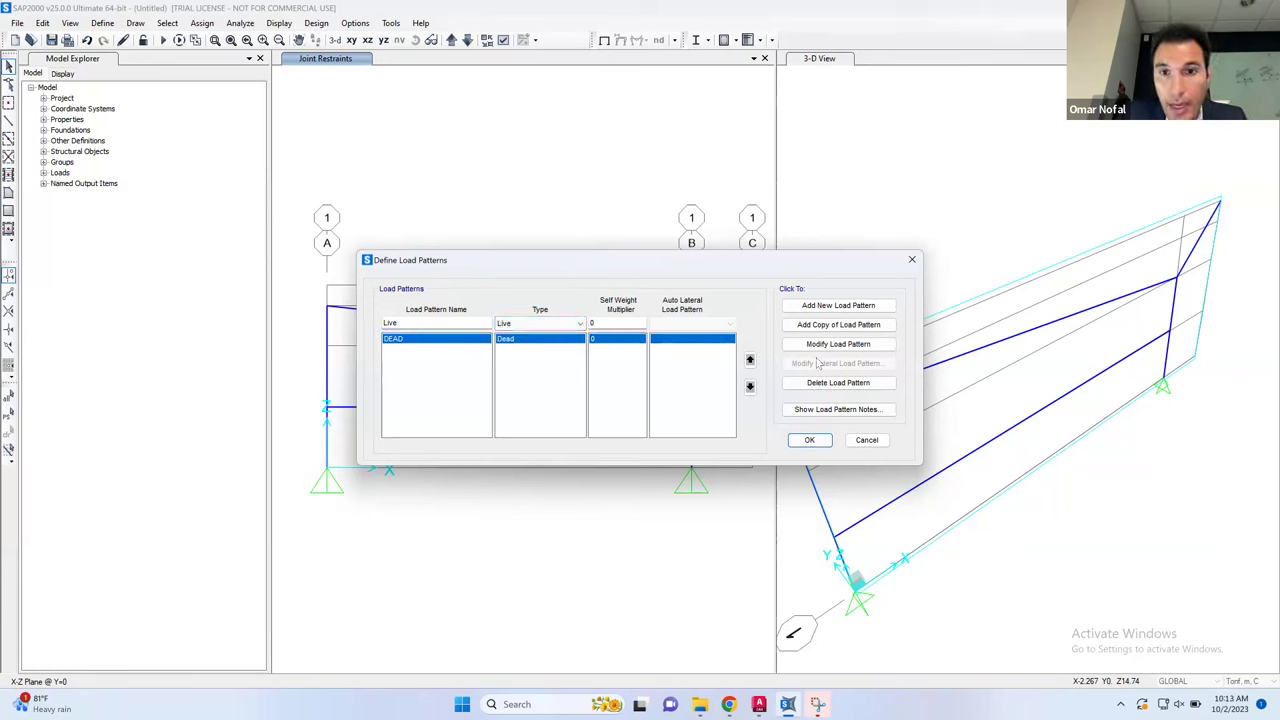
pyautogui.click(822, 305)
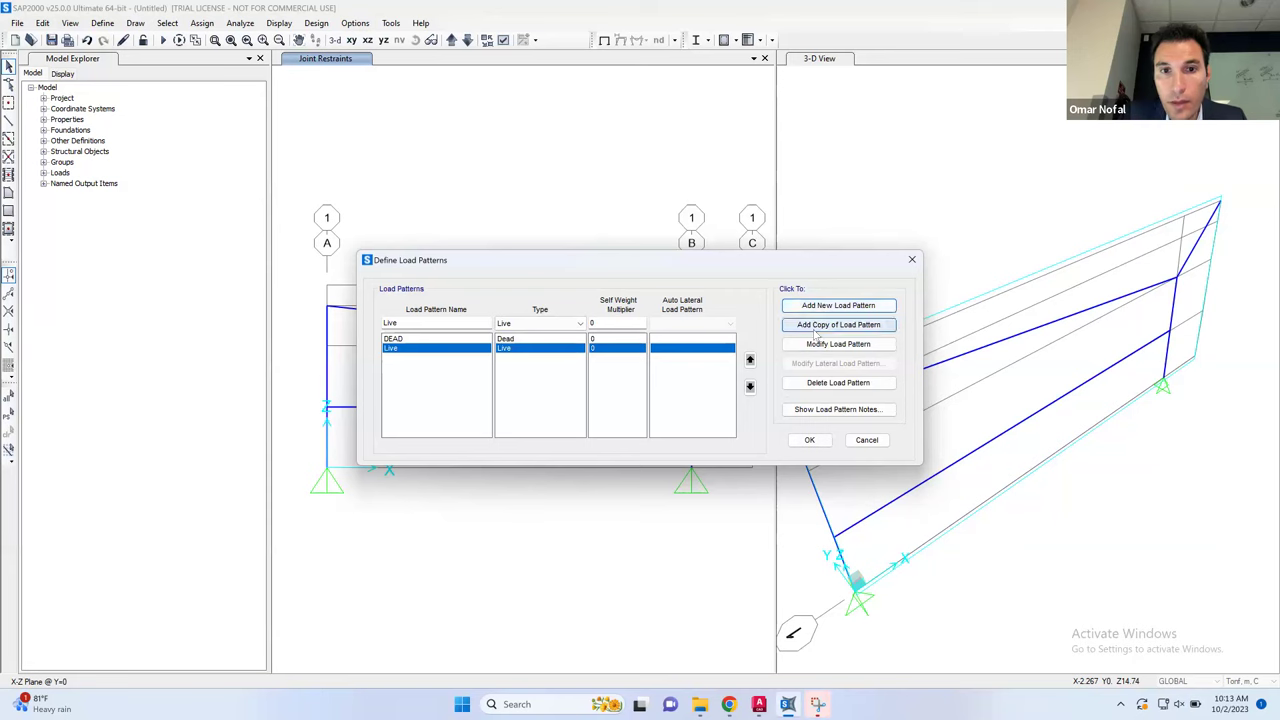
pyautogui.click(810, 440)
# Select the sloped beam between columns A and B, checking its loads in the AutoCAD drawing
pyautogui.moveTo(477, 347); pyautogui.dragTo(464, 362)
pyautogui.moveTo(788, 704)
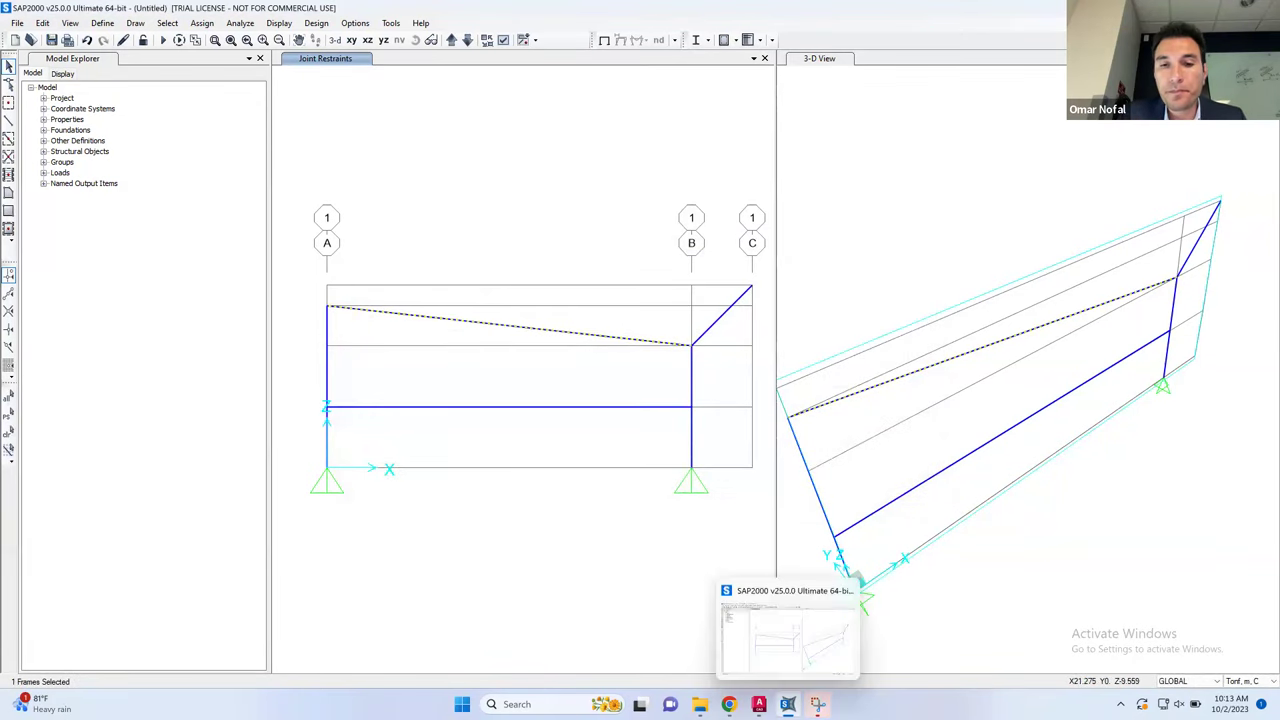
pyautogui.hotkey('alt', 'Tab')
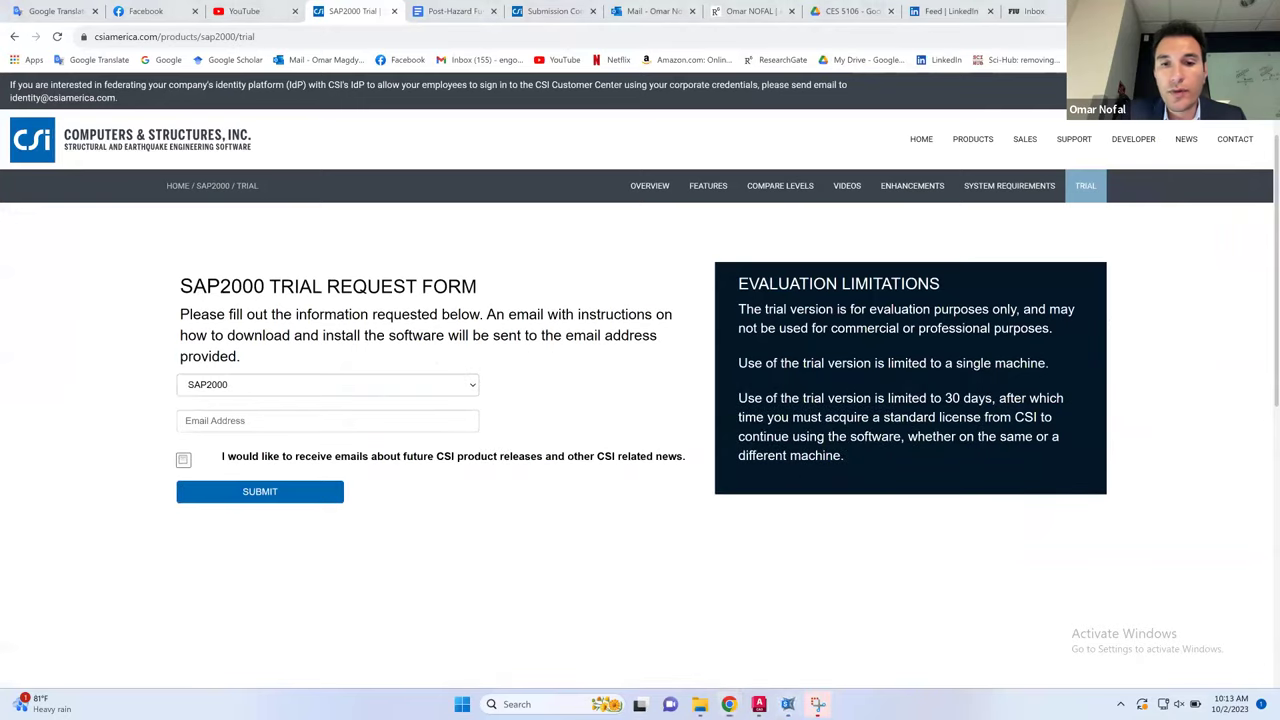
pyautogui.hotkey('alt', 'Tab')
pyautogui.click(759, 704)
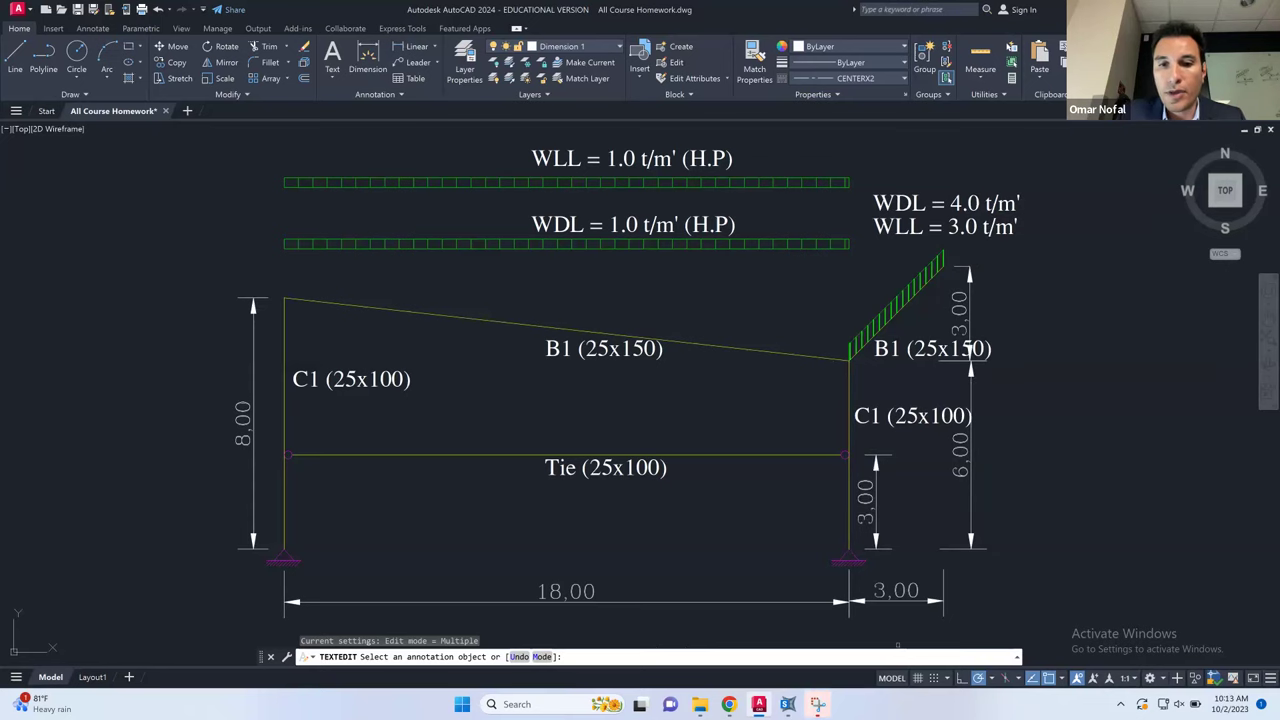
pyautogui.click(788, 704)
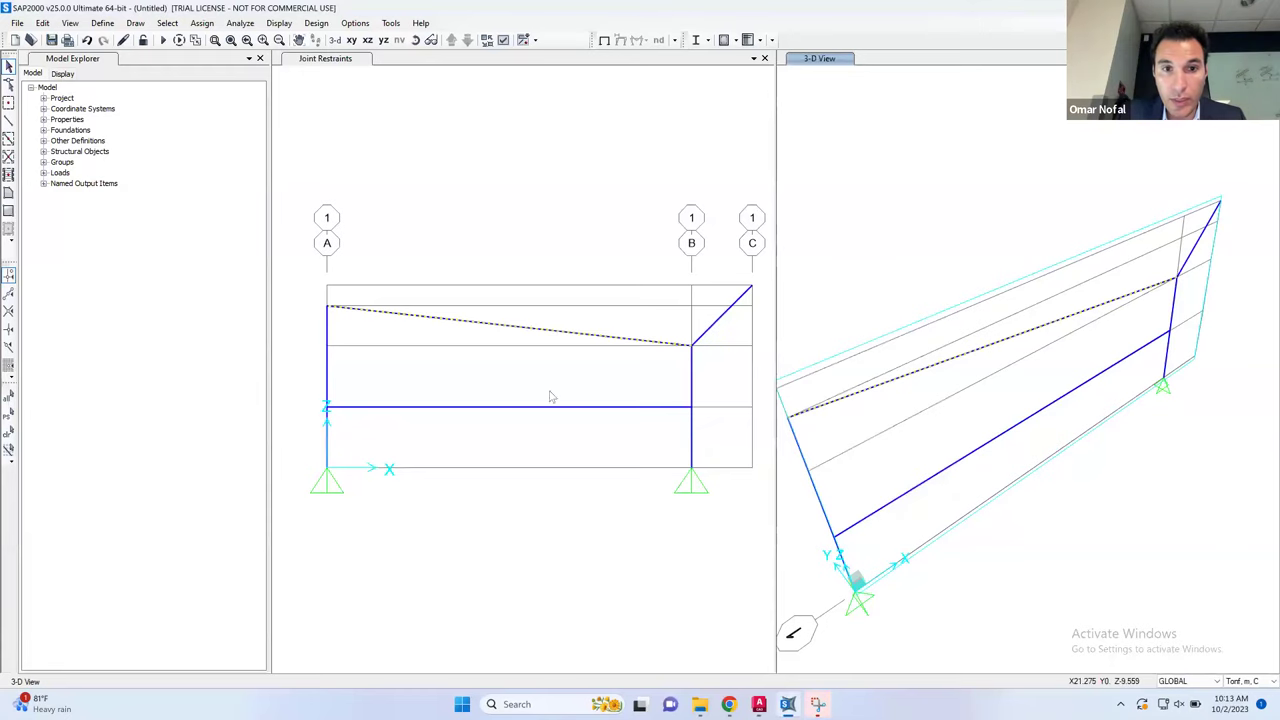
pyautogui.click(505, 318)
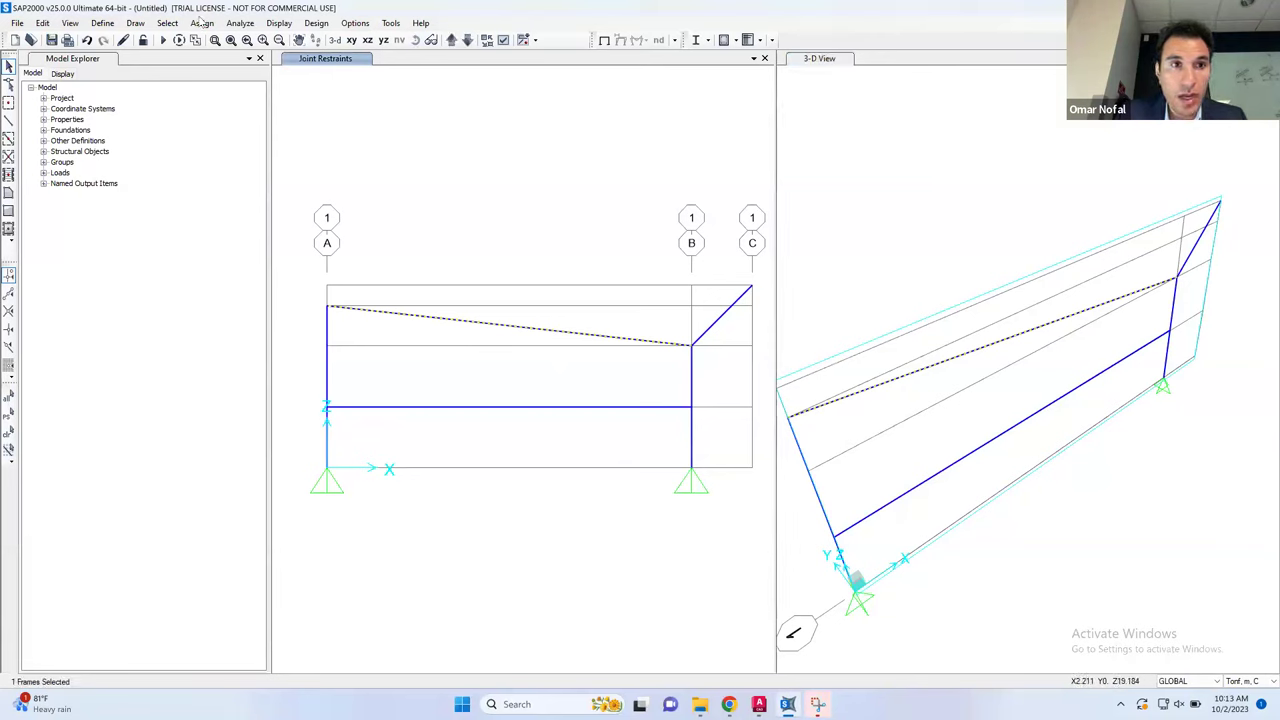
# Assign a DEAD uniform distributed load of 1 tonf/m in the Gravity Projected direction to the sloped beam, checking the load in the AutoCAD drawing
pyautogui.click(206, 23)
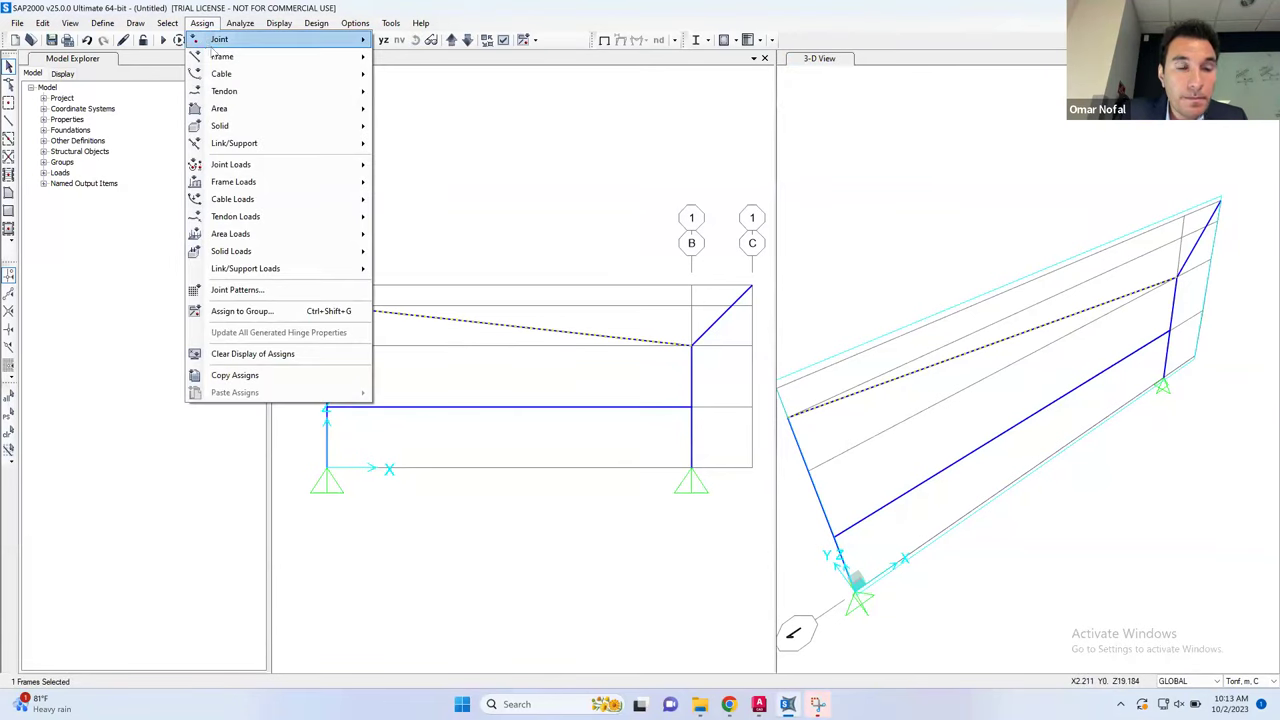
pyautogui.moveTo(323, 205)
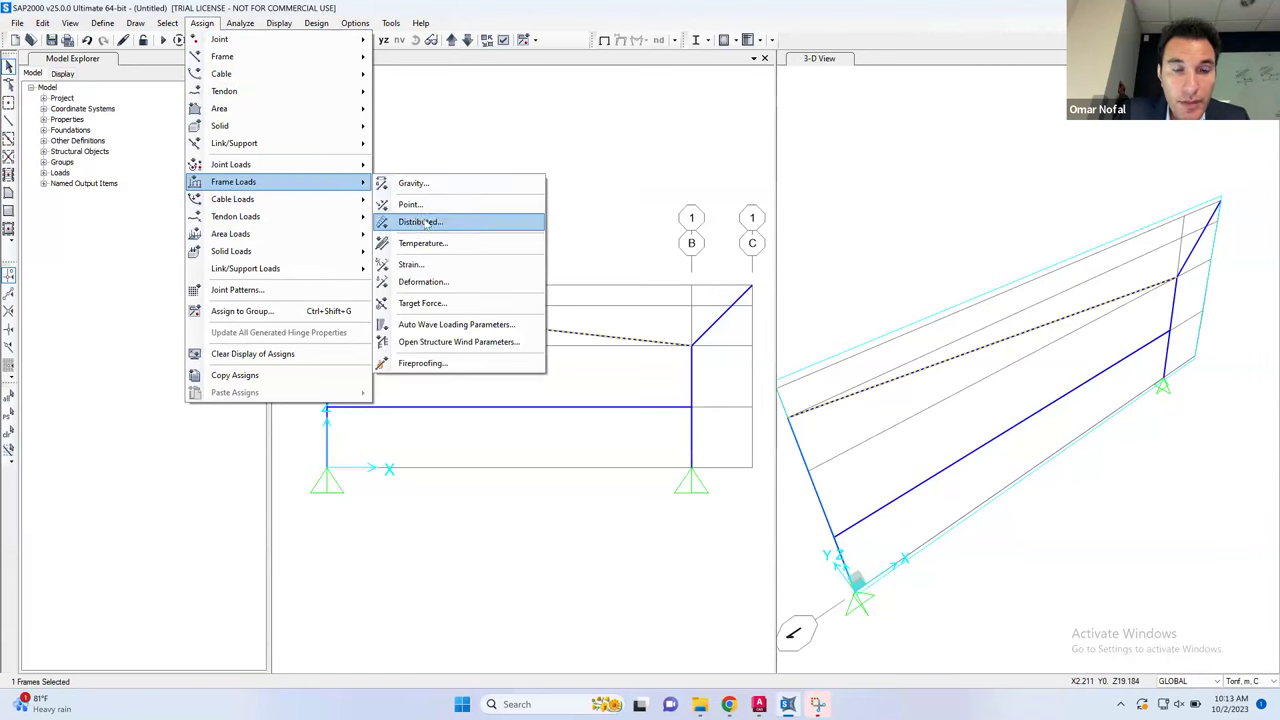
pyautogui.click(425, 224)
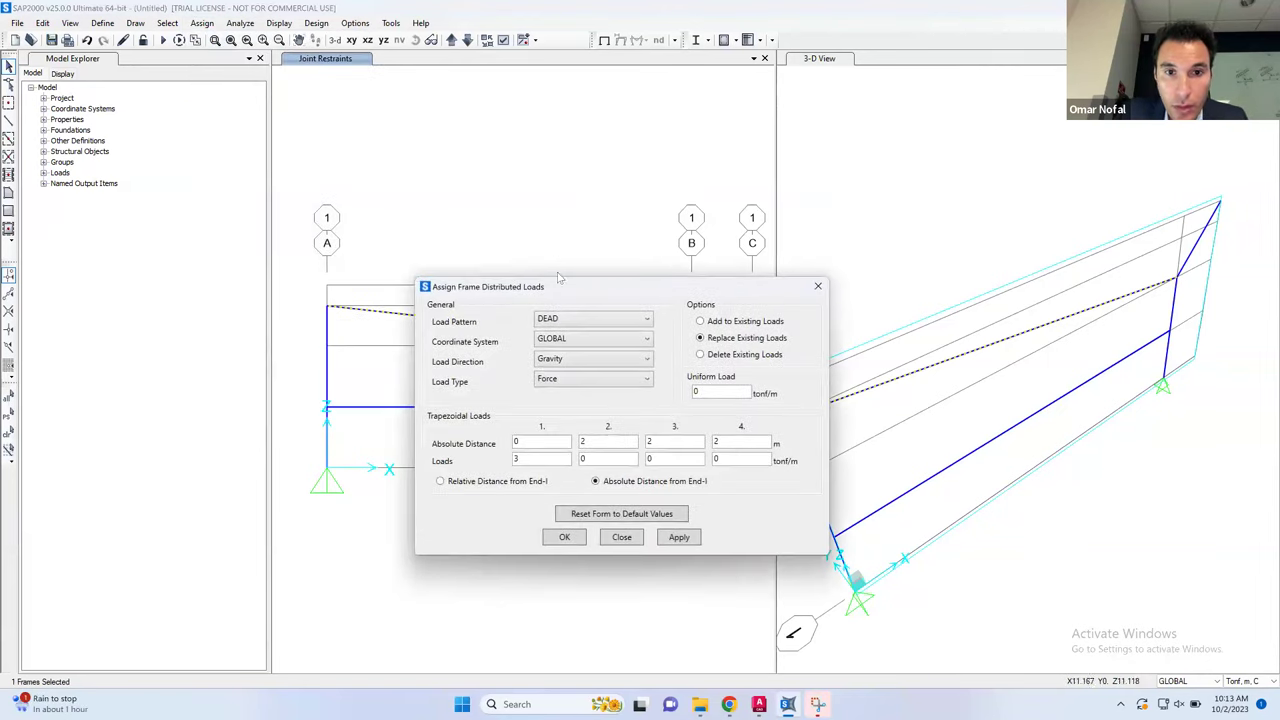
pyautogui.click(619, 362)
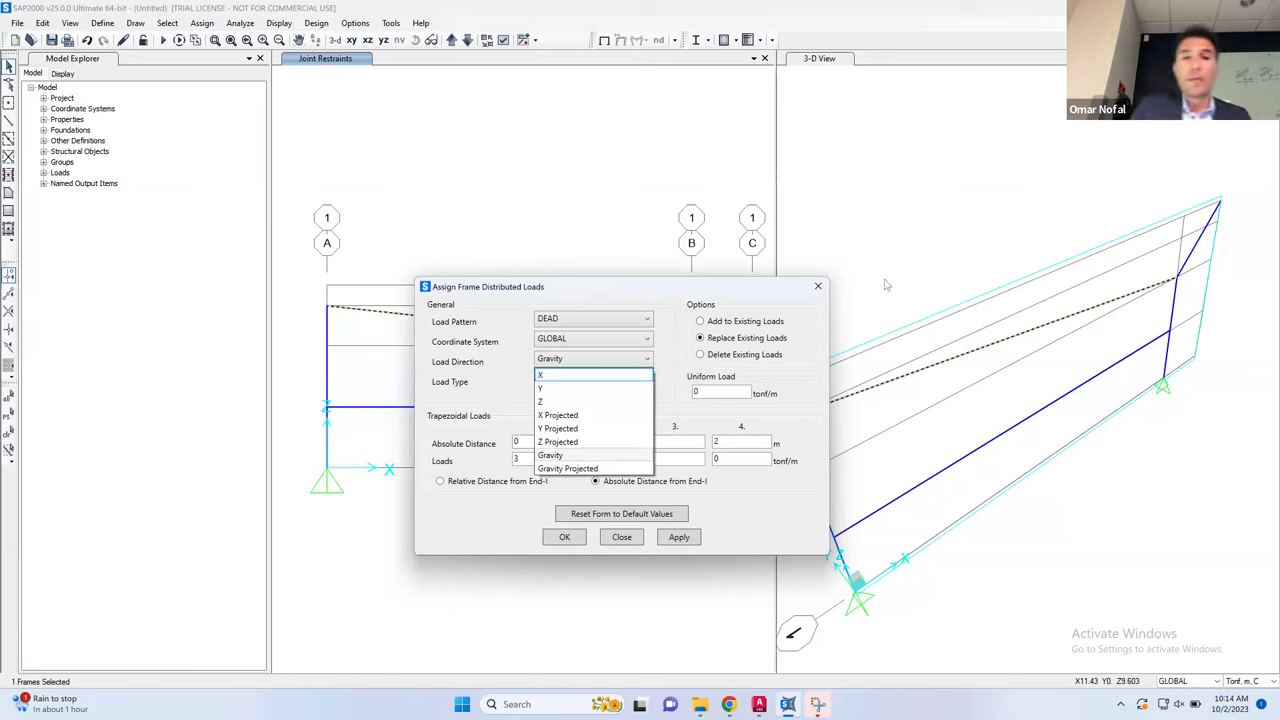
pyautogui.hotkey('alt', 'Tab')
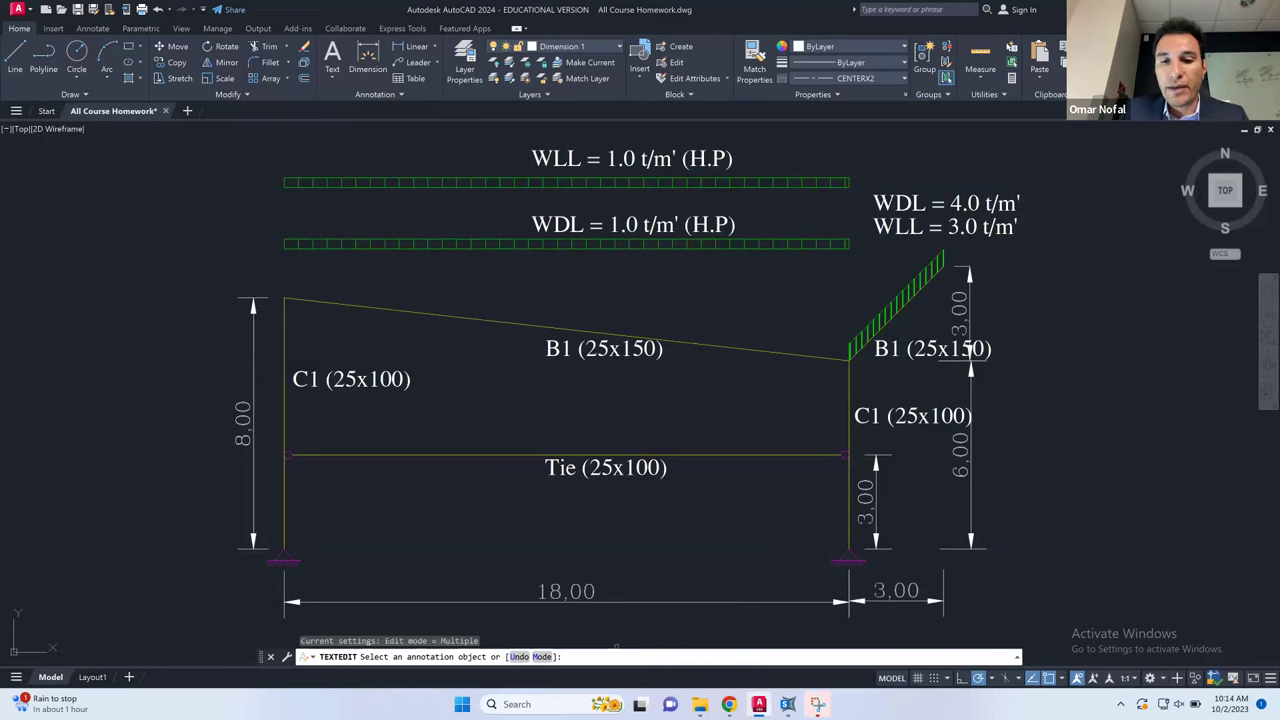
pyautogui.moveTo(788, 704)
pyautogui.click(789, 635)
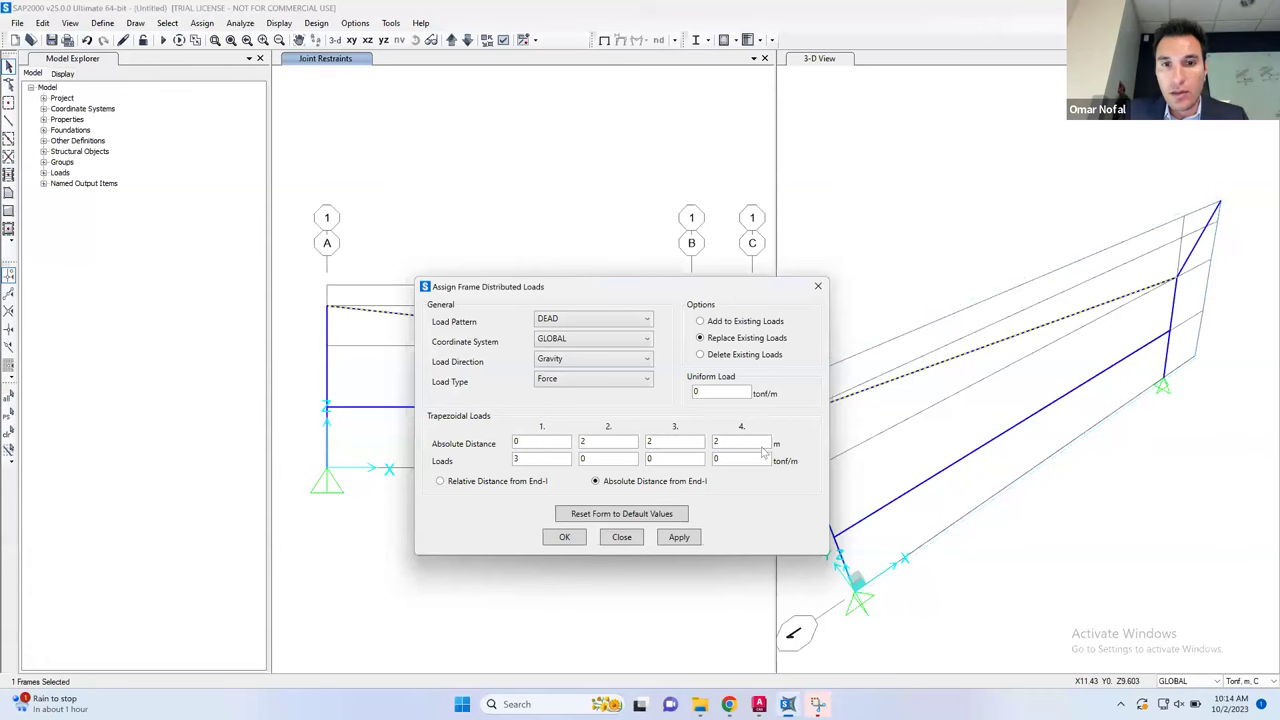
pyautogui.click(620, 364)
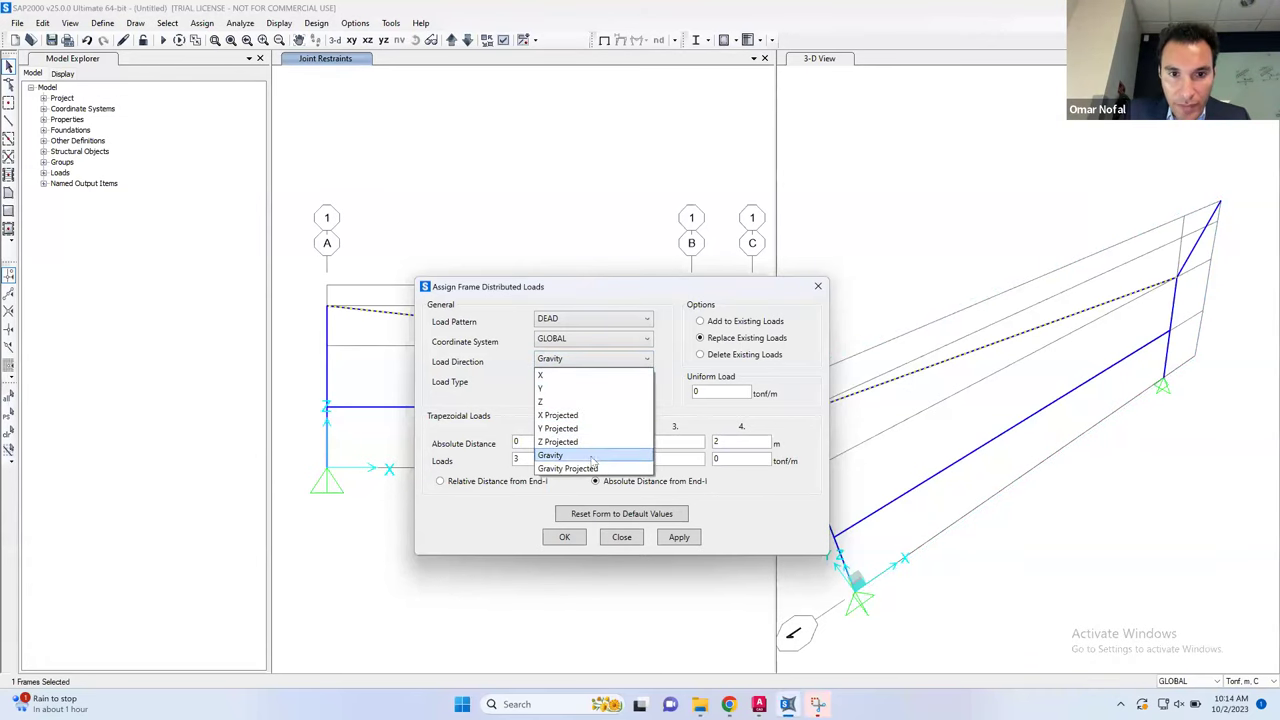
pyautogui.click(594, 468)
pyautogui.doubleClick(703, 393)
pyautogui.write('1')
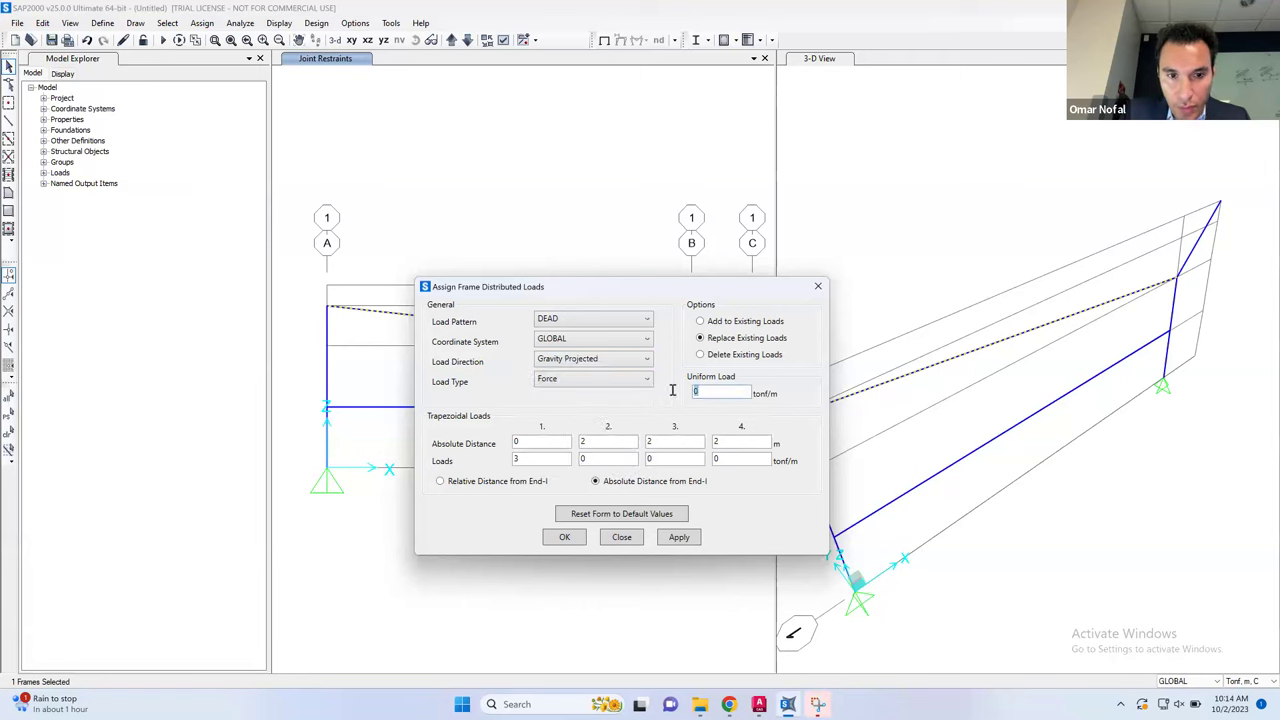
pyautogui.click(676, 537)
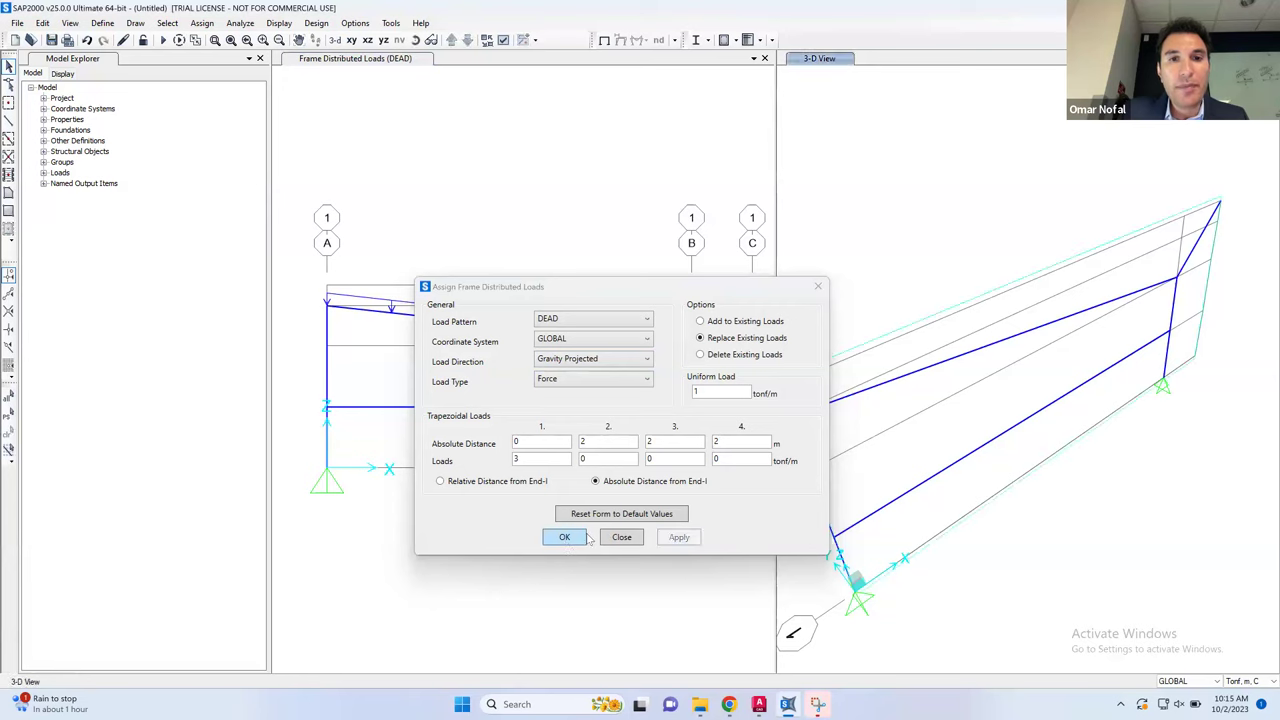
pyautogui.click(579, 540)
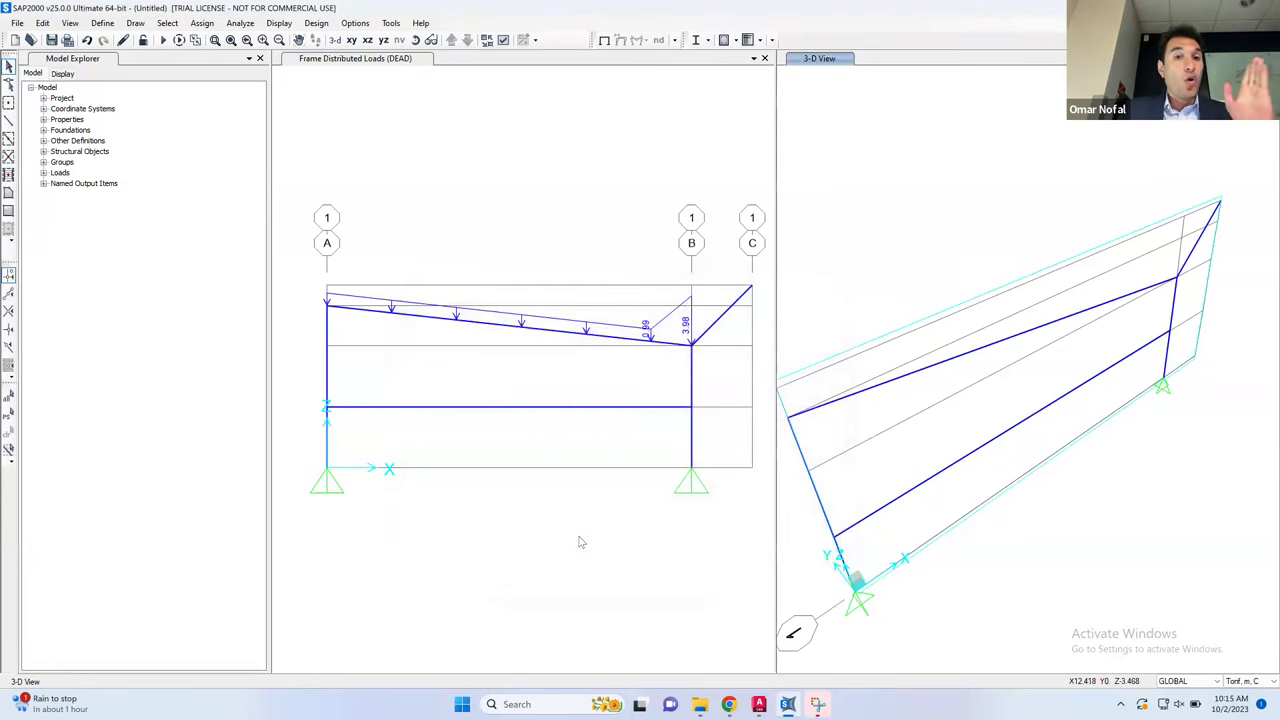
# Replace the sloped beam's DEAD load with the 1 tonf/m projected uniform load only, setting the first trapezoidal load value to 0
pyautogui.click(680, 345)
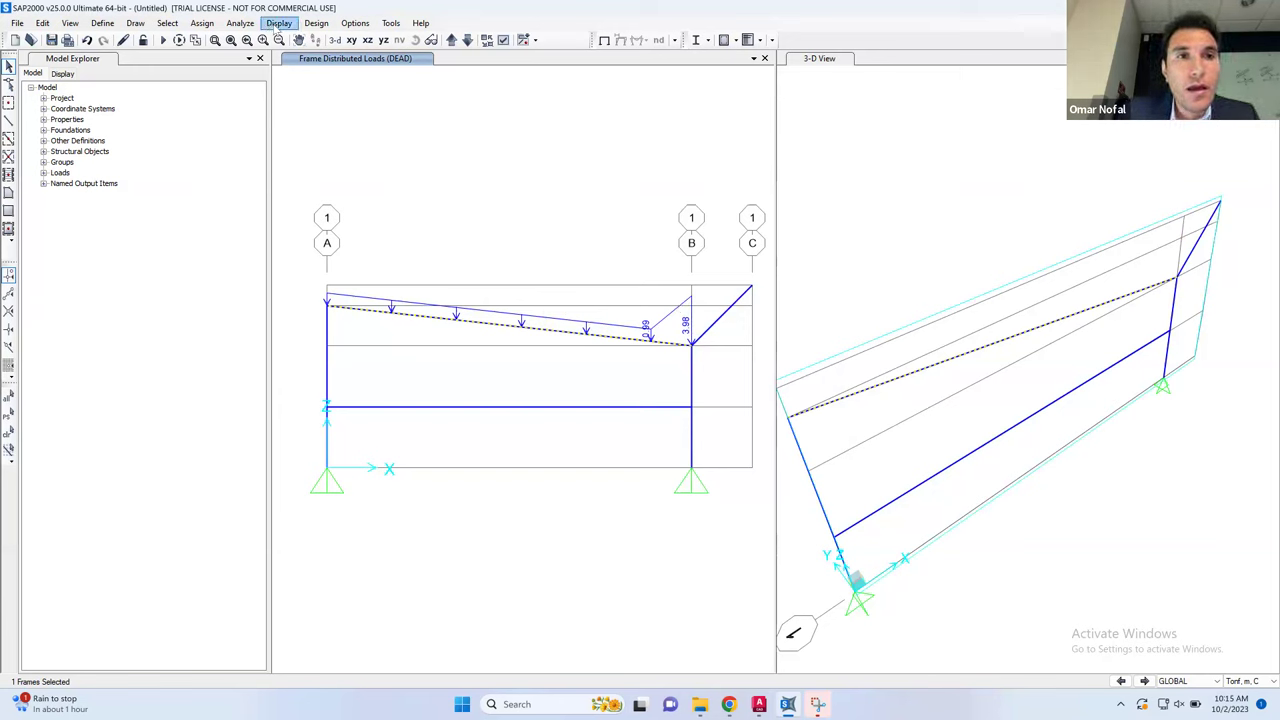
pyautogui.click(201, 22)
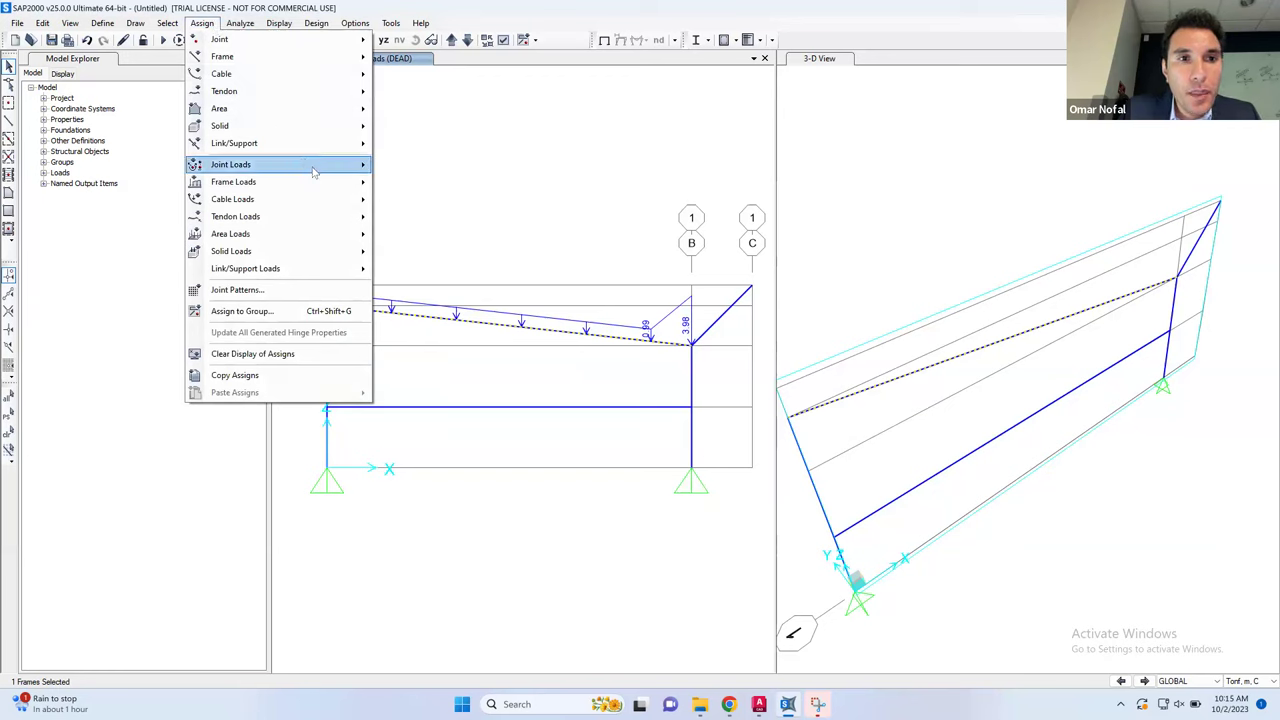
pyautogui.moveTo(325, 182)
pyautogui.click(420, 222)
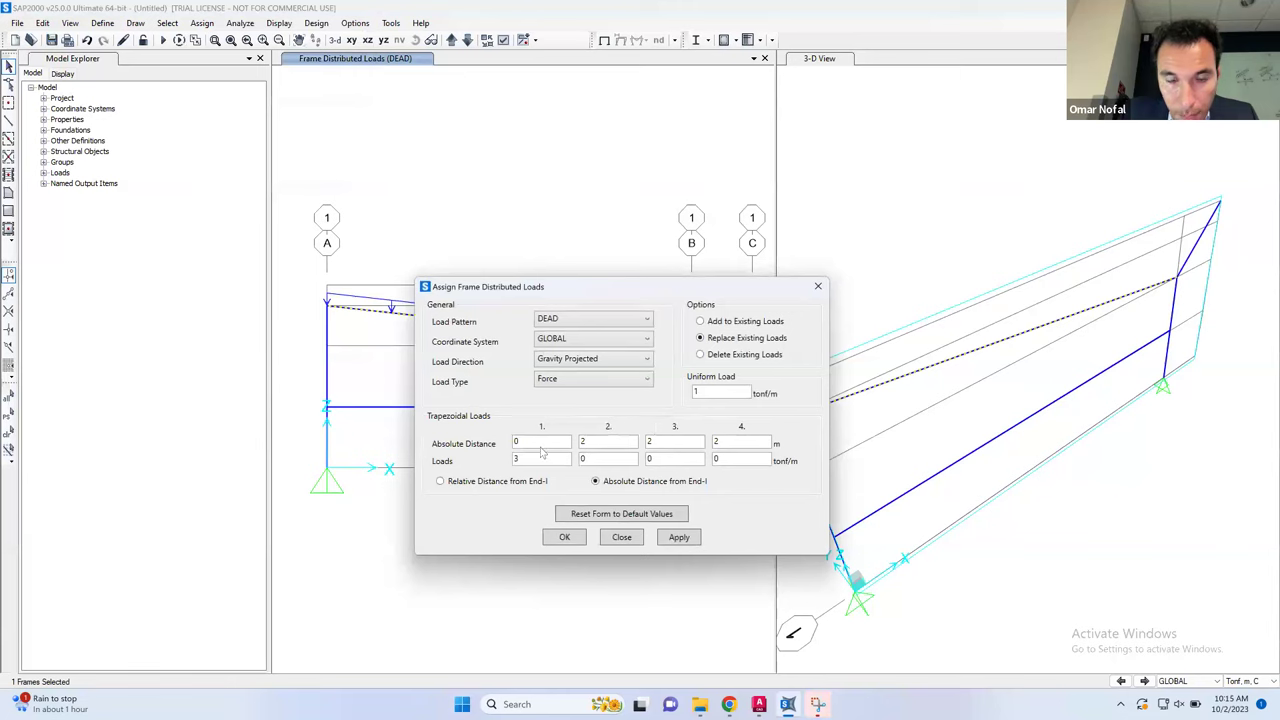
pyautogui.doubleClick(518, 457)
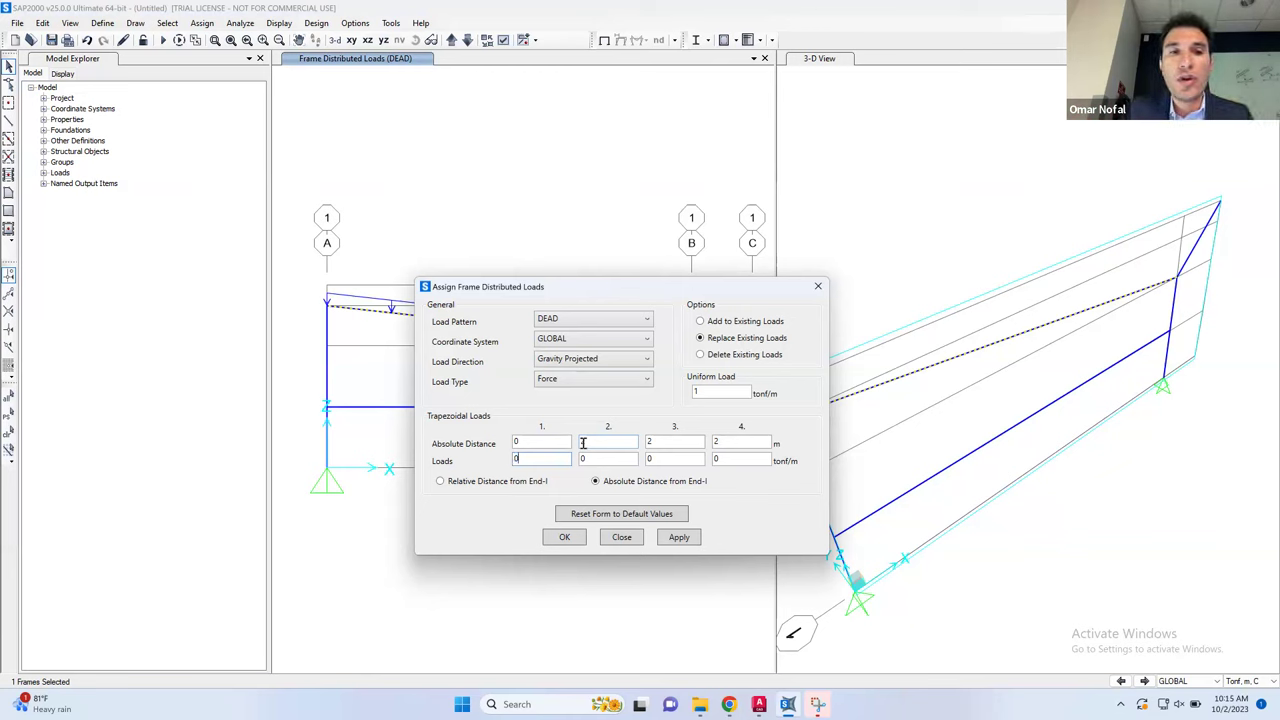
pyautogui.write('2')
pyautogui.press('Tab')
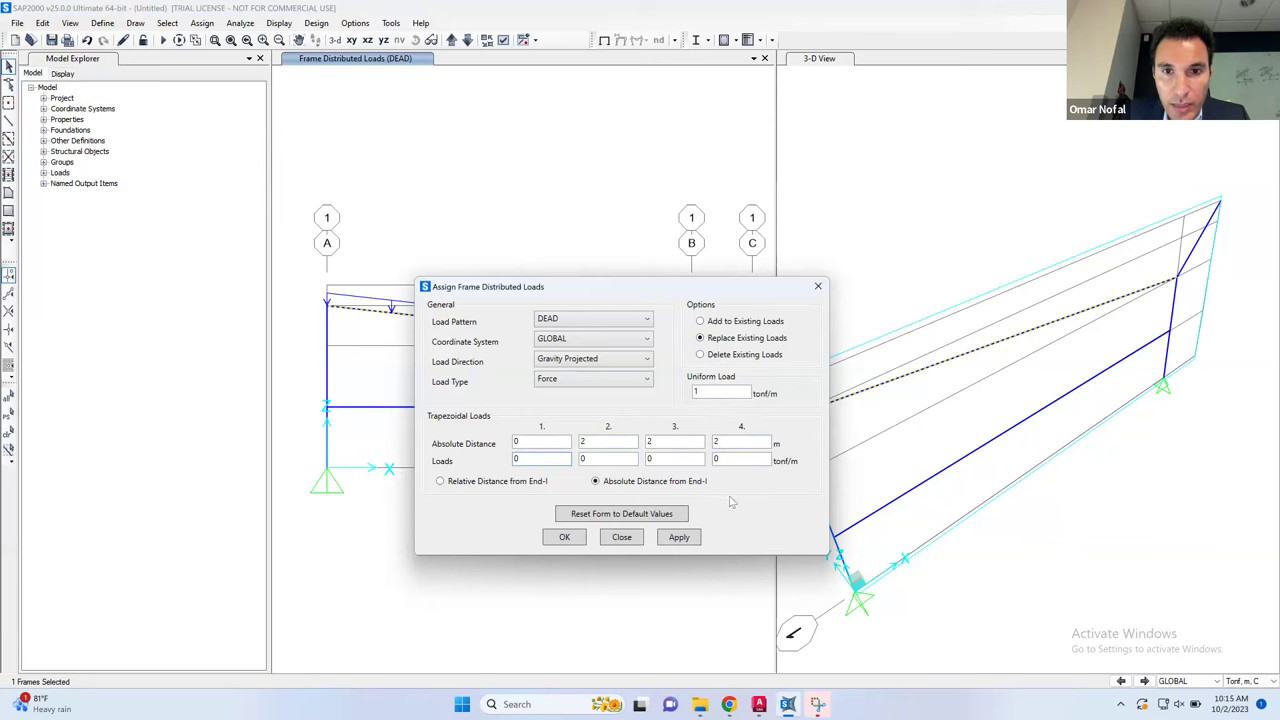
pyautogui.click(693, 537)
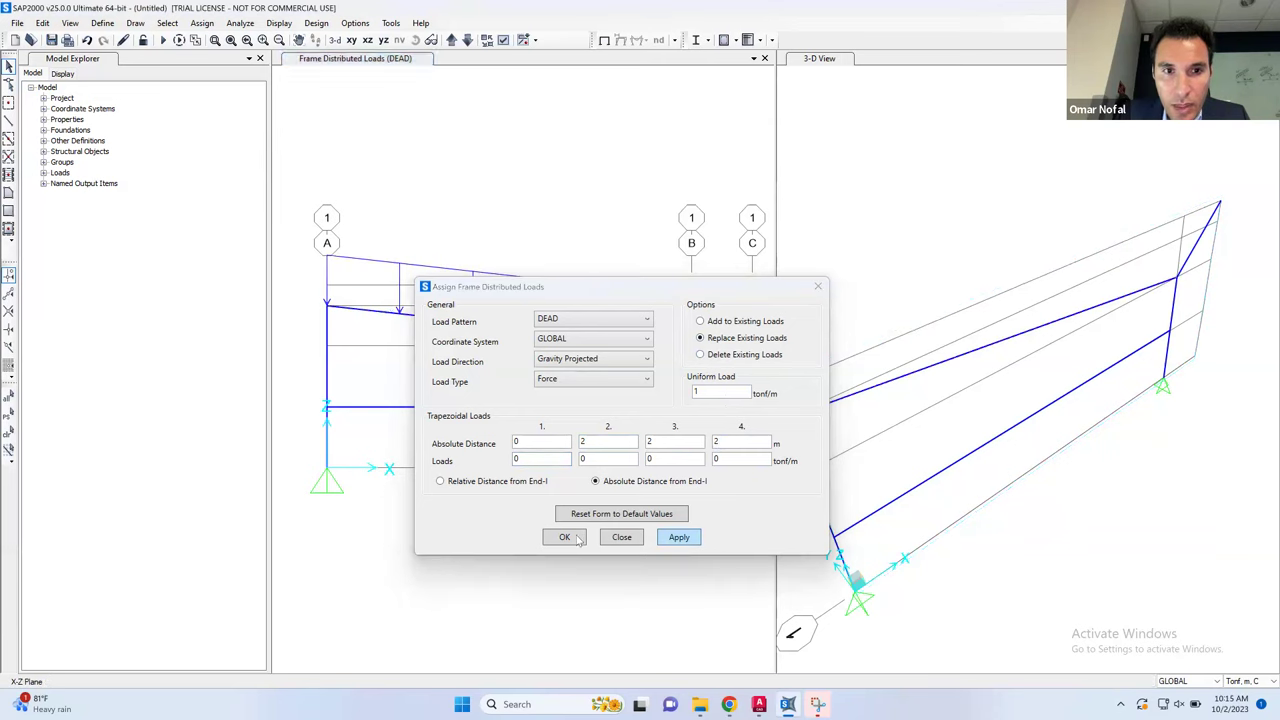
pyautogui.click(583, 536)
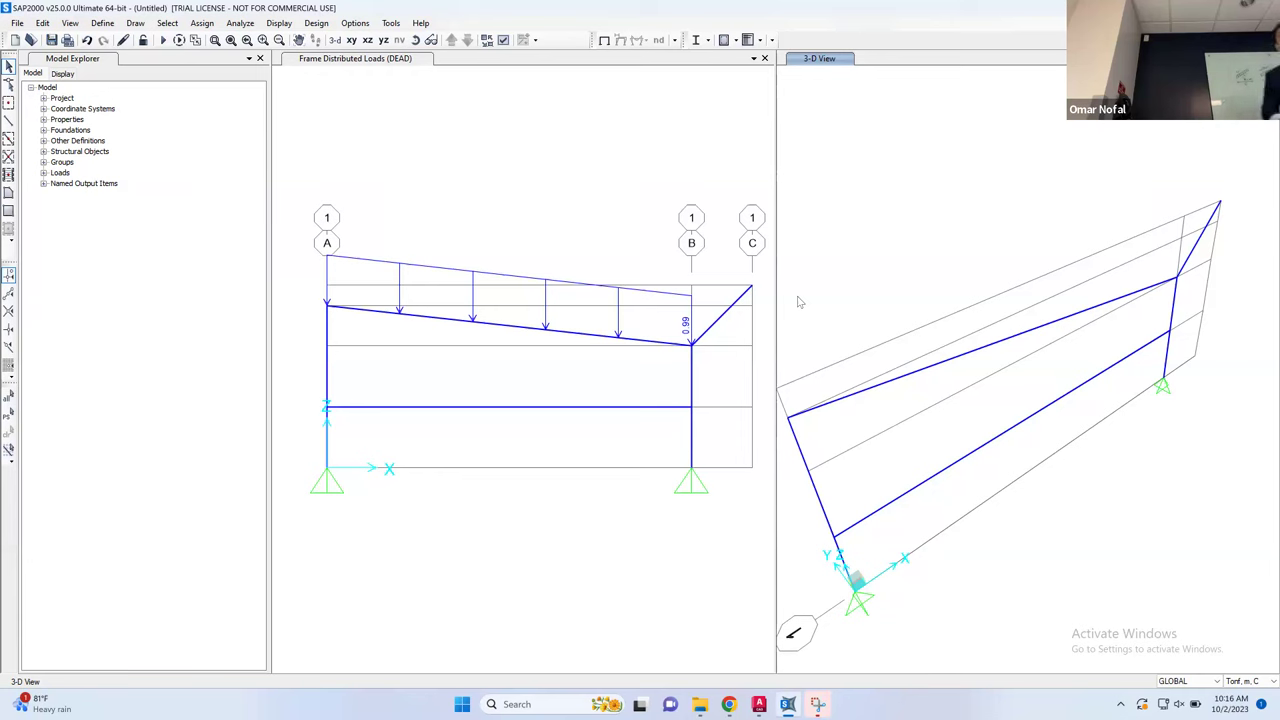
# Assign a Live uniform distributed load of 1 tonf/m in the Gravity Projected direction to the sloped beam between columns A and B
pyautogui.click(741, 318)
pyautogui.moveTo(590, 297); pyautogui.dragTo(545, 352)
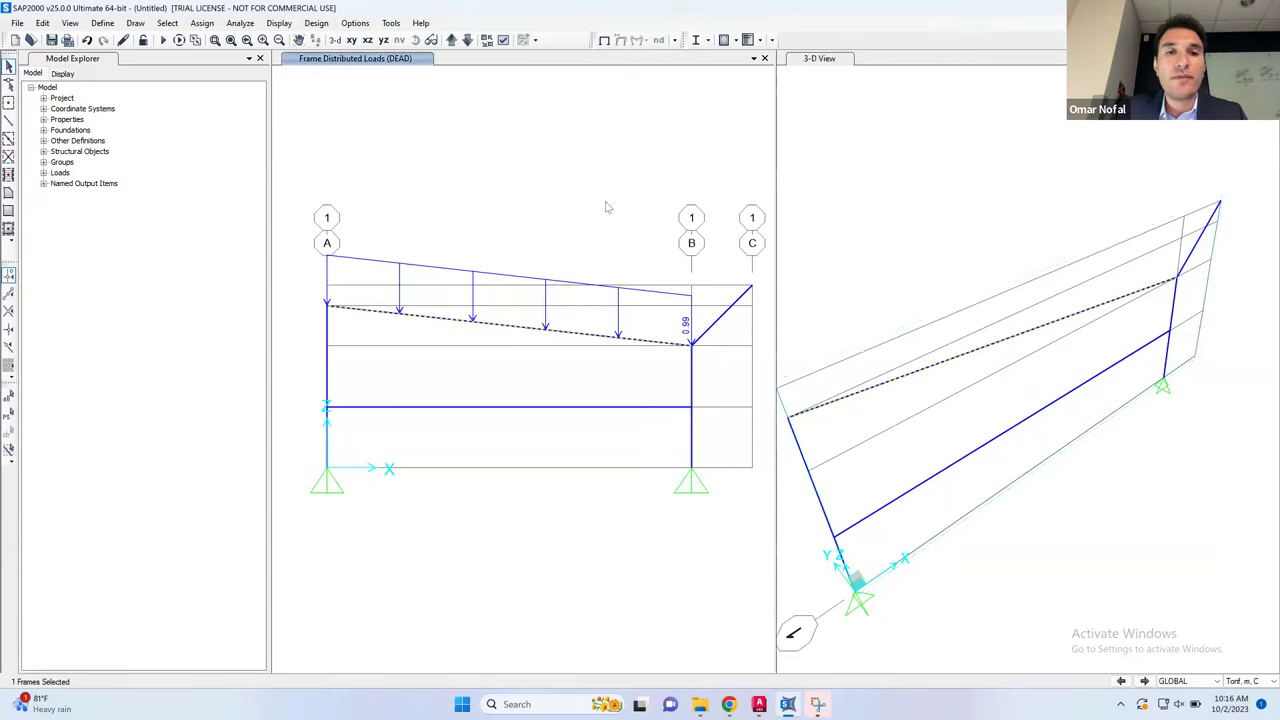
pyautogui.click(758, 704)
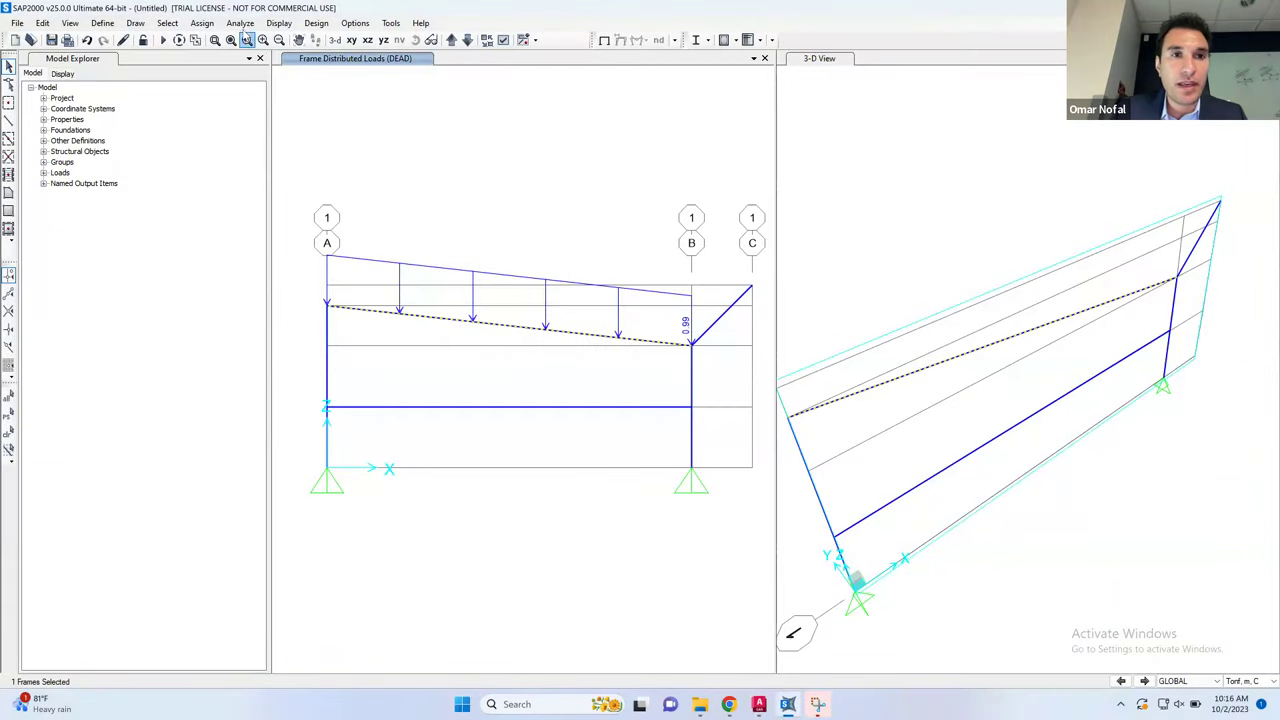
pyautogui.click(202, 22)
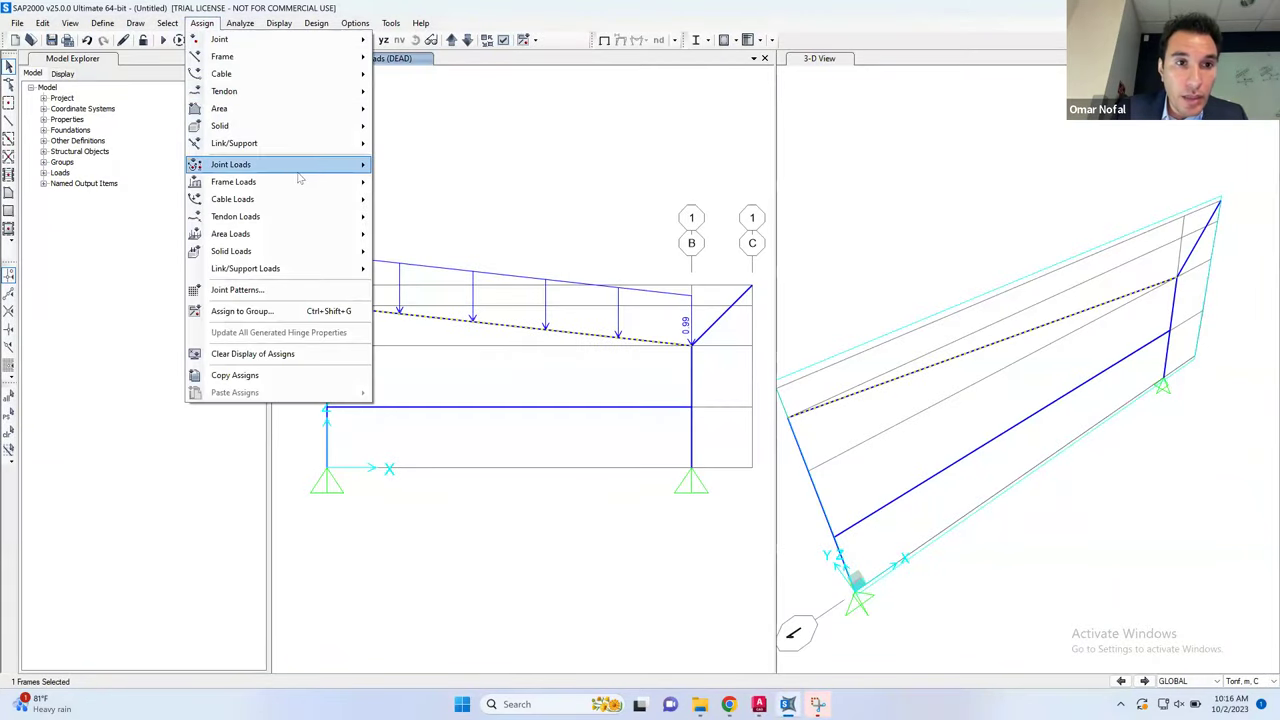
pyautogui.moveTo(333, 184)
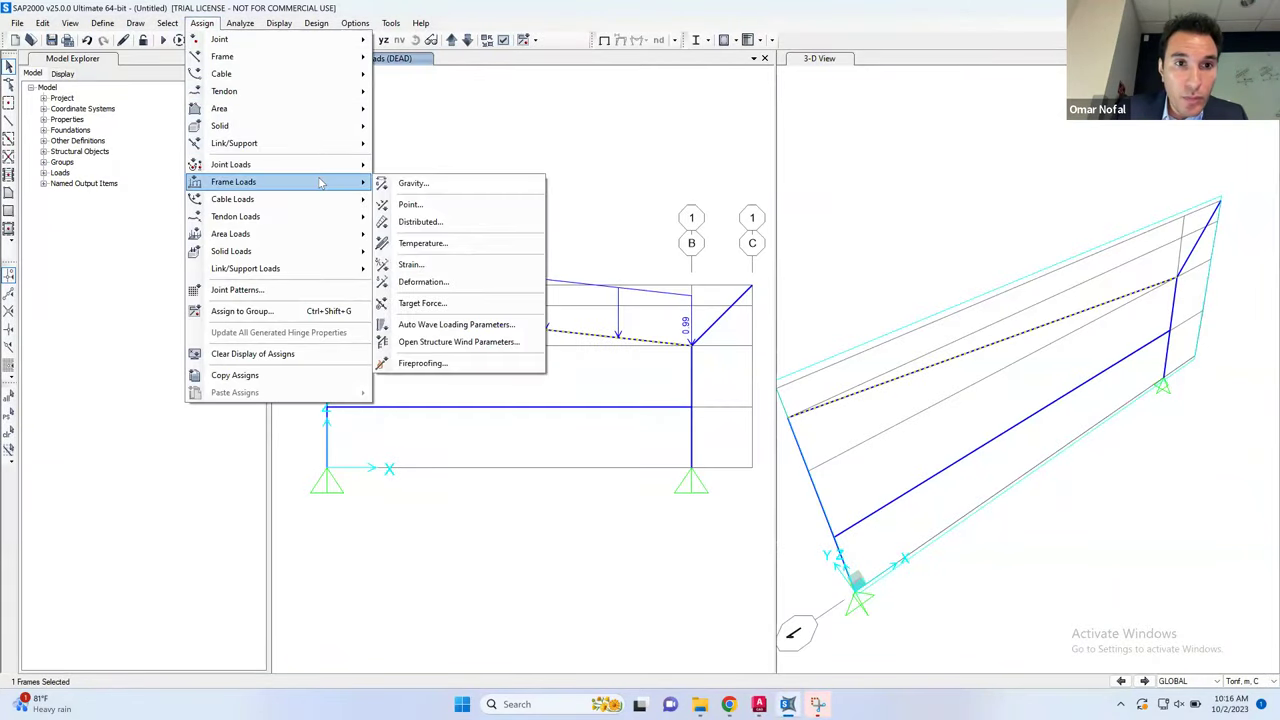
pyautogui.click(415, 221)
pyautogui.click(624, 319)
pyautogui.click(594, 348)
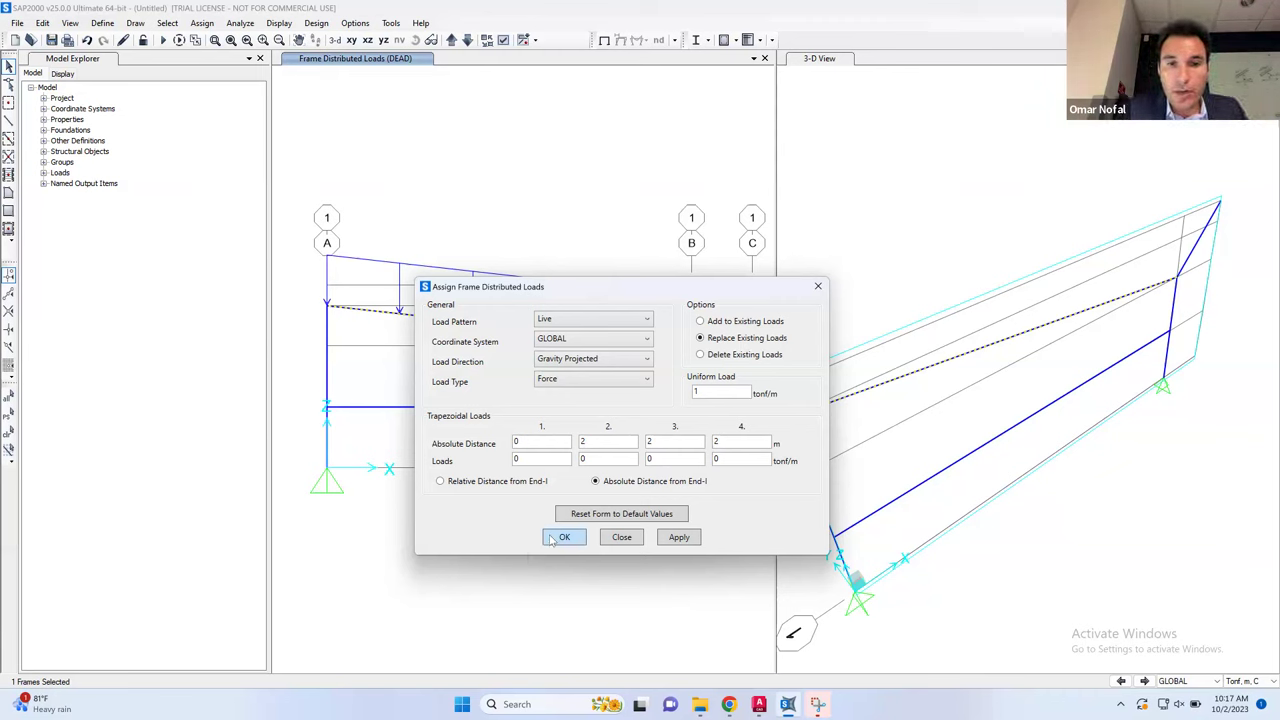
pyautogui.click(556, 538)
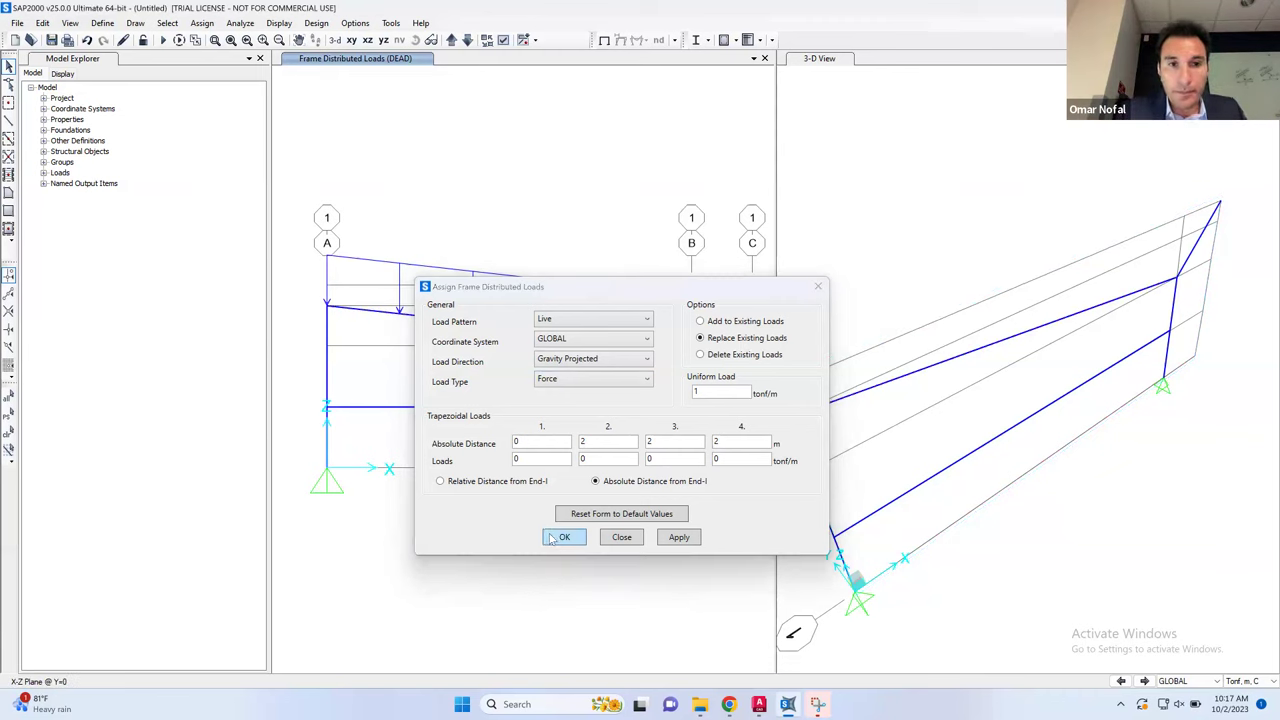
pyautogui.click(500, 243)
pyautogui.press('Escape')
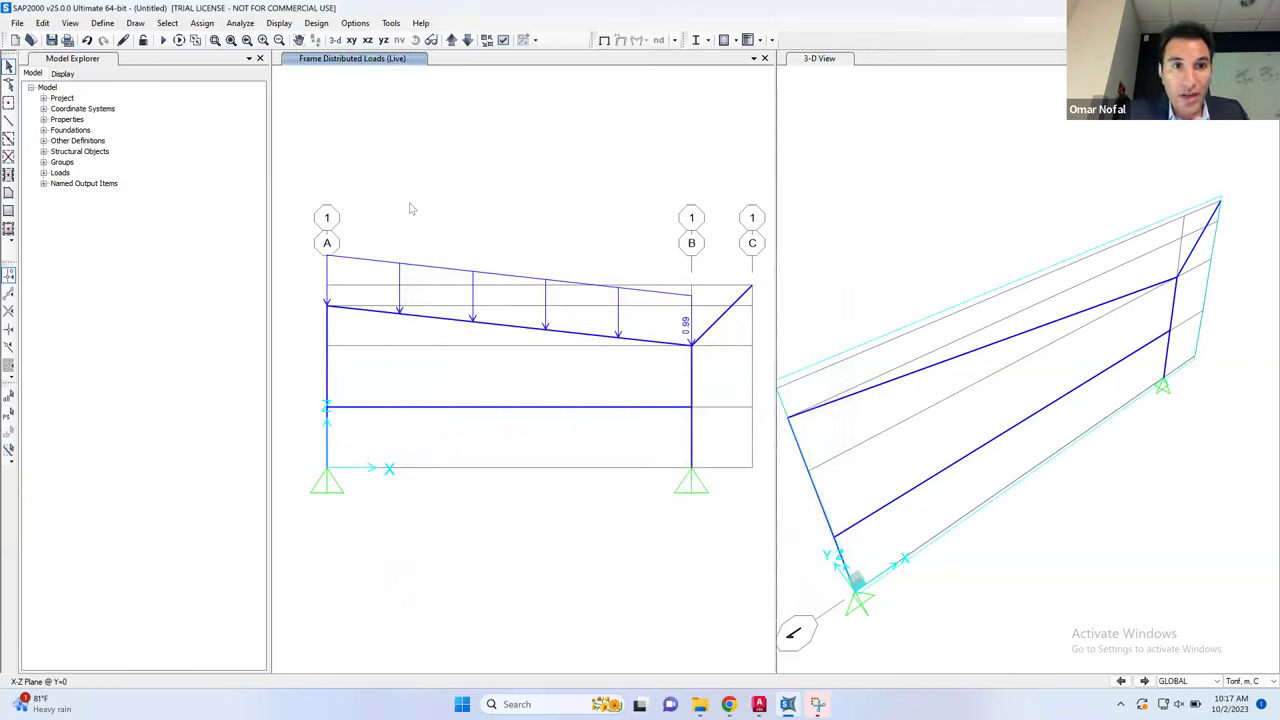
# Select the inclined cantilever beam between columns B and C, checking its loads in the AutoCAD drawing
pyautogui.moveTo(772, 260); pyautogui.dragTo(742, 320)
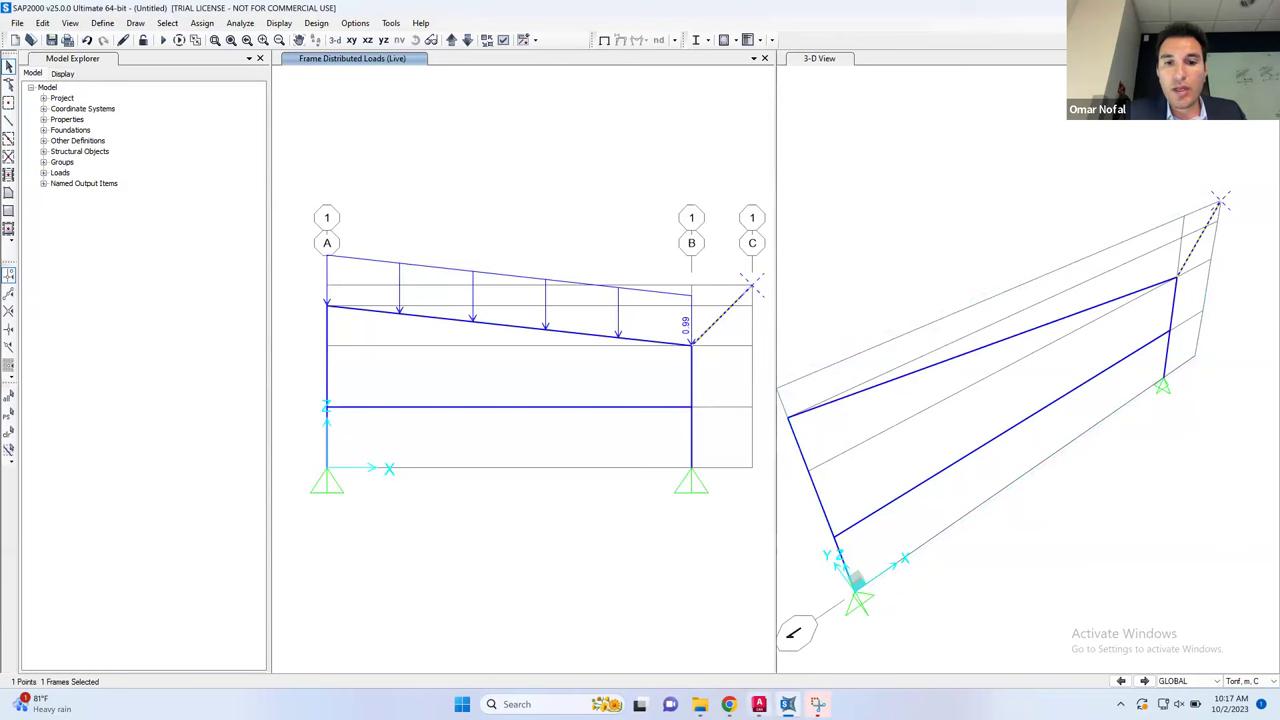
pyautogui.click(759, 704)
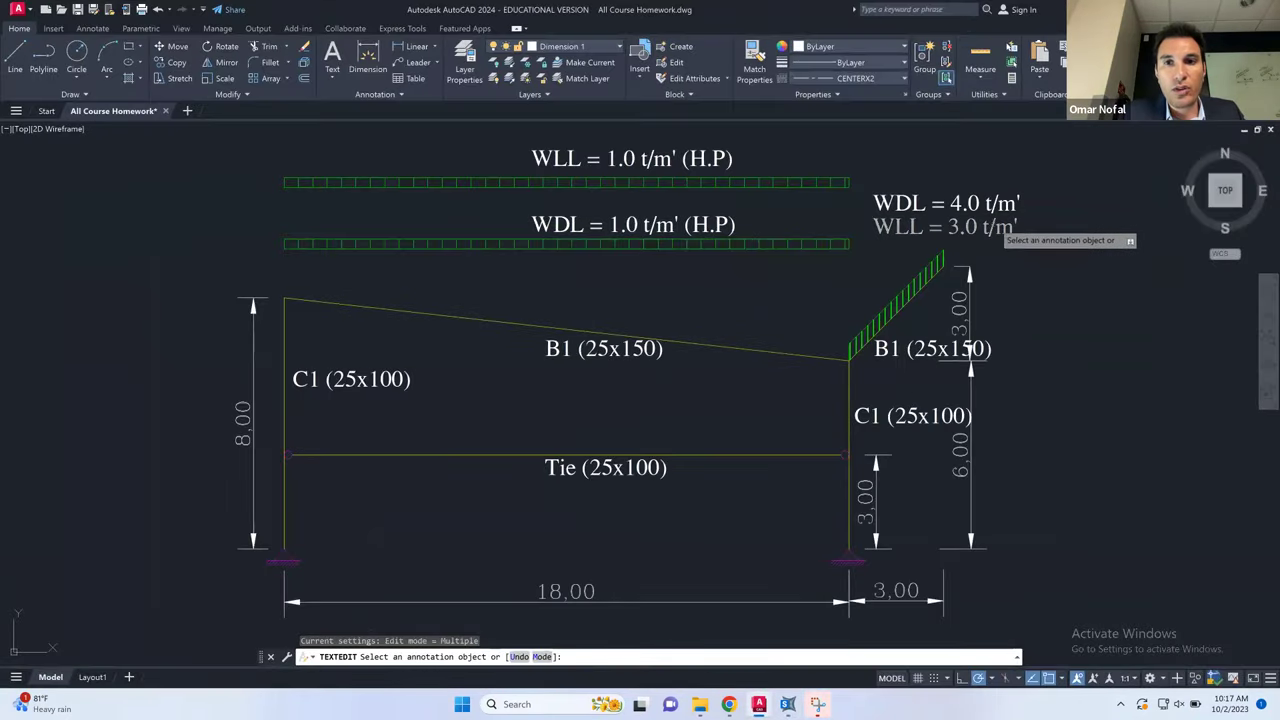
pyautogui.hotkey('alt', 'Tab')
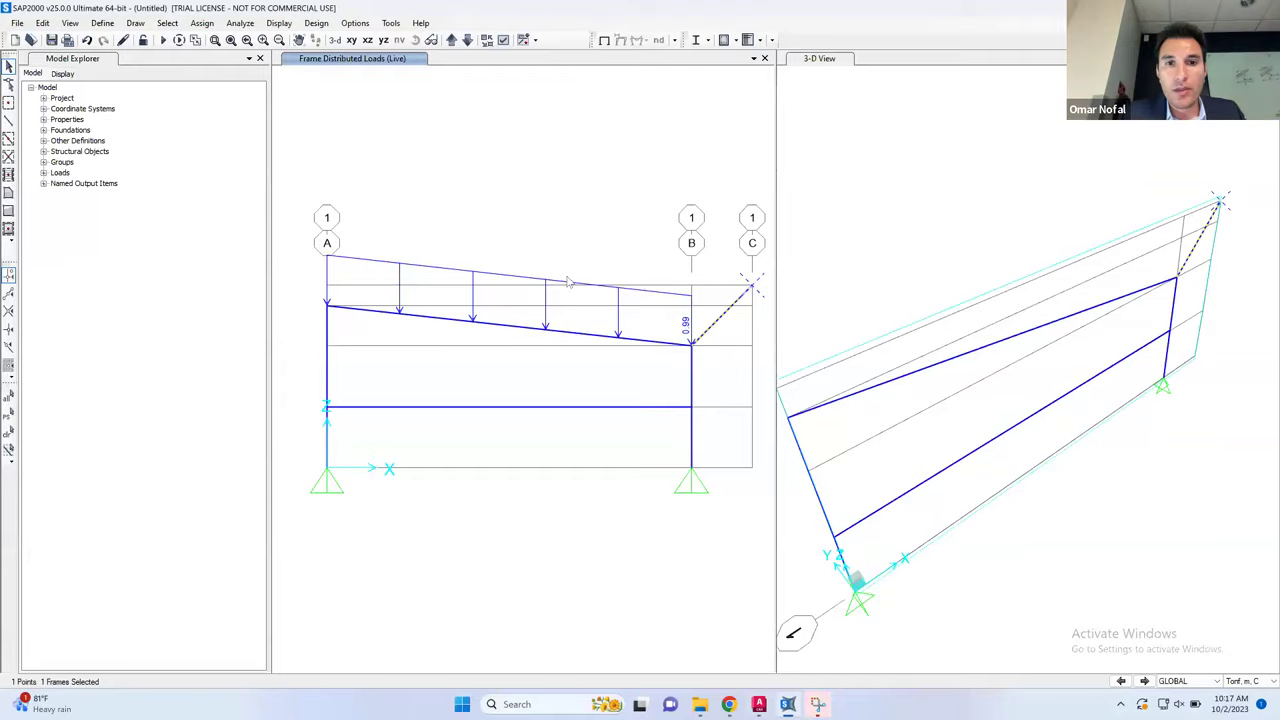
# Assign a DEAD uniform distributed load of 4 tonf/m in the Gravity direction to the inclined cantilever, checking the value in the AutoCAD drawing
pyautogui.click(202, 23)
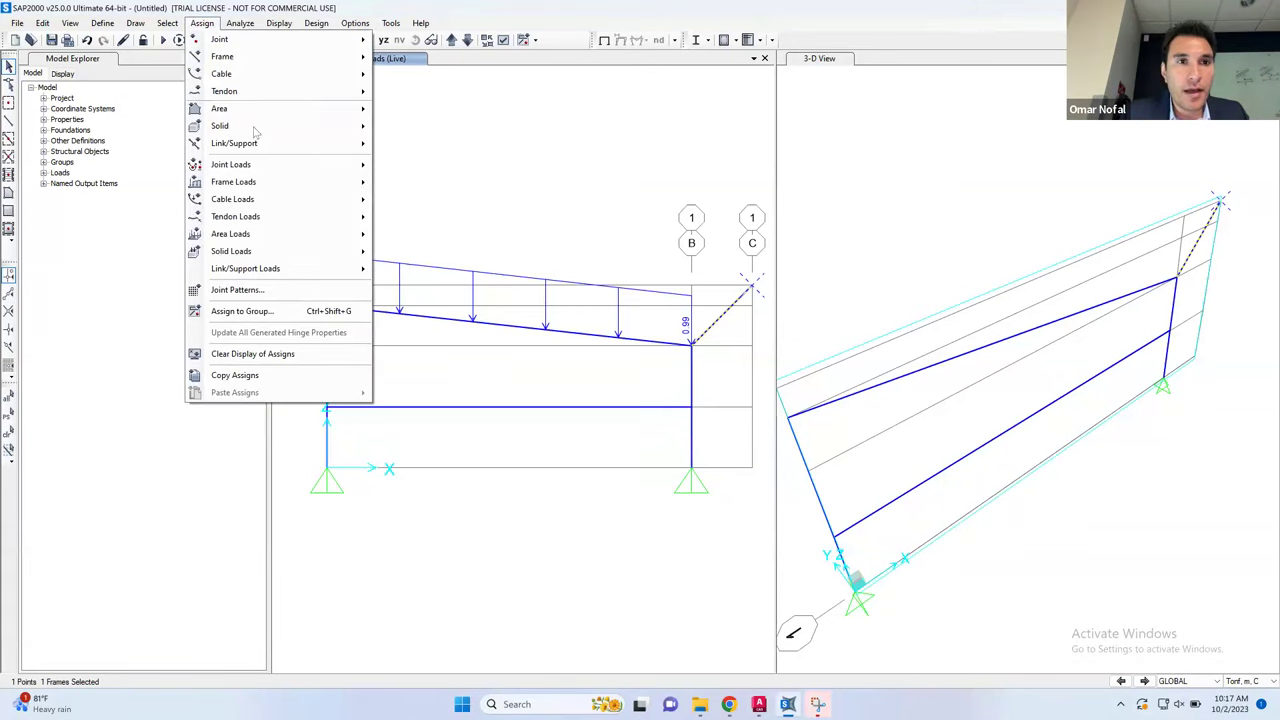
pyautogui.moveTo(331, 188)
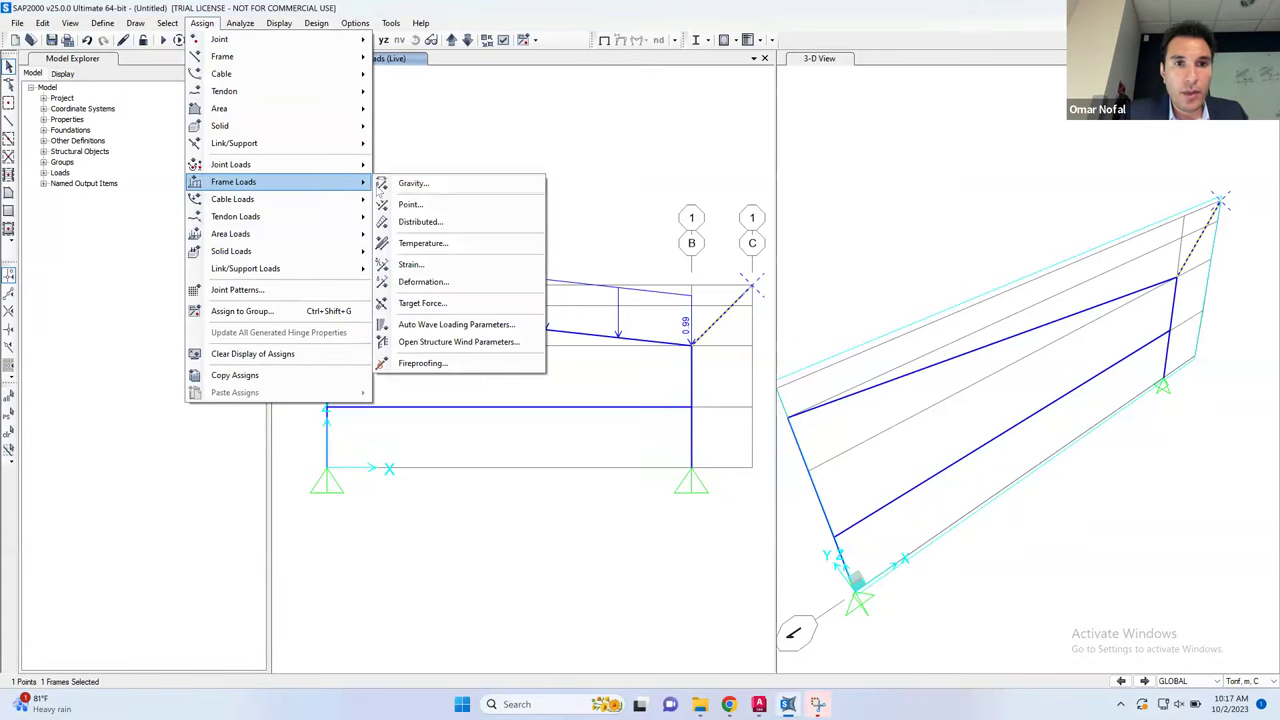
pyautogui.click(412, 222)
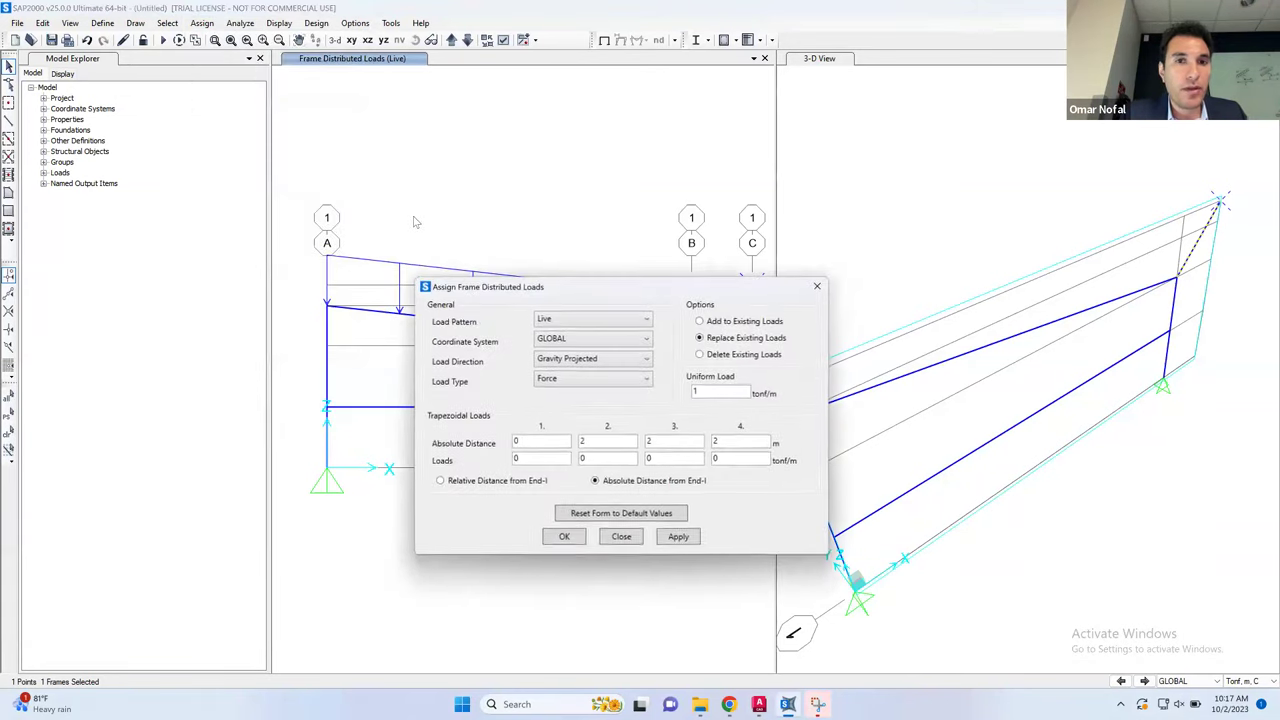
pyautogui.click(636, 320)
pyautogui.click(610, 333)
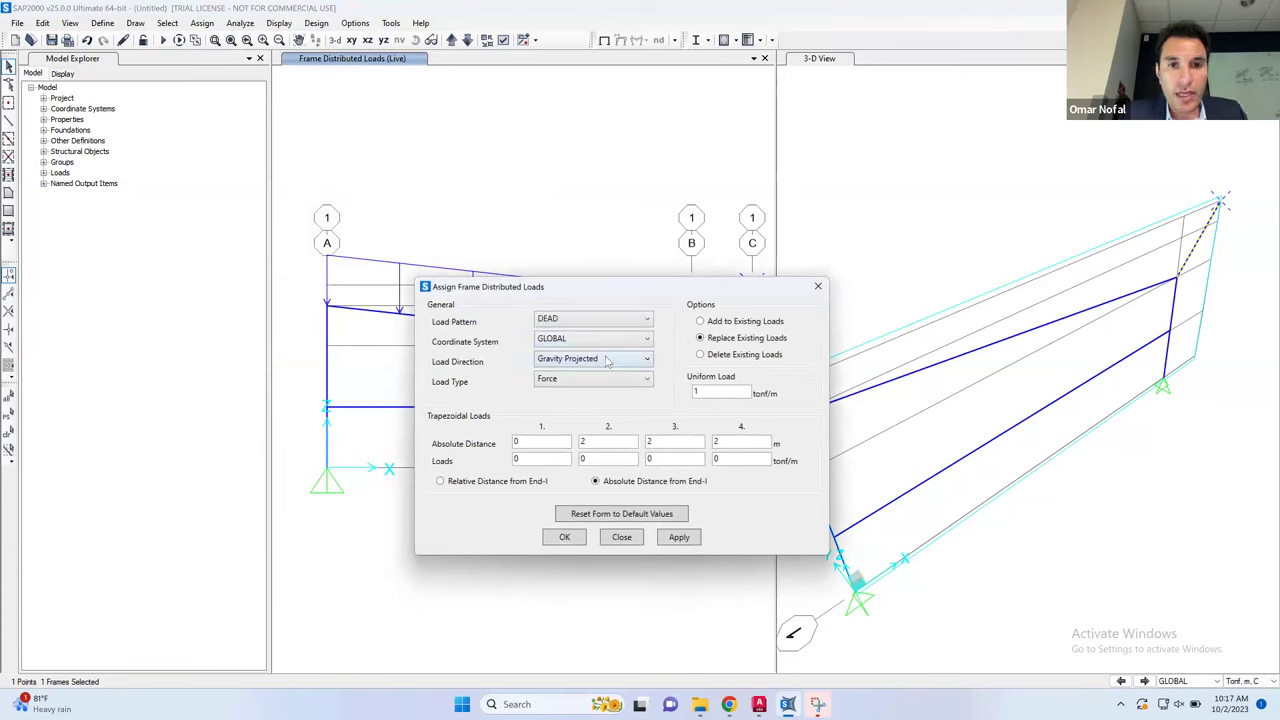
pyautogui.click(595, 360)
pyautogui.click(553, 455)
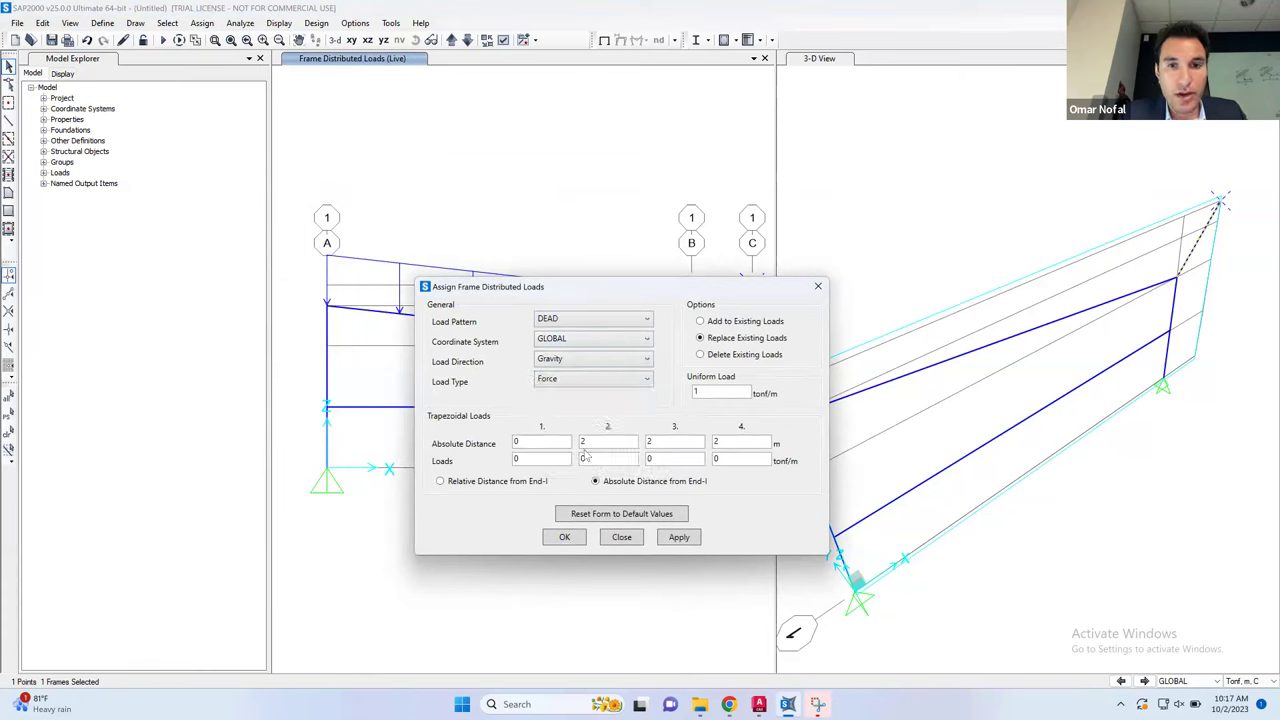
pyautogui.moveTo(712, 388); pyautogui.dragTo(688, 387)
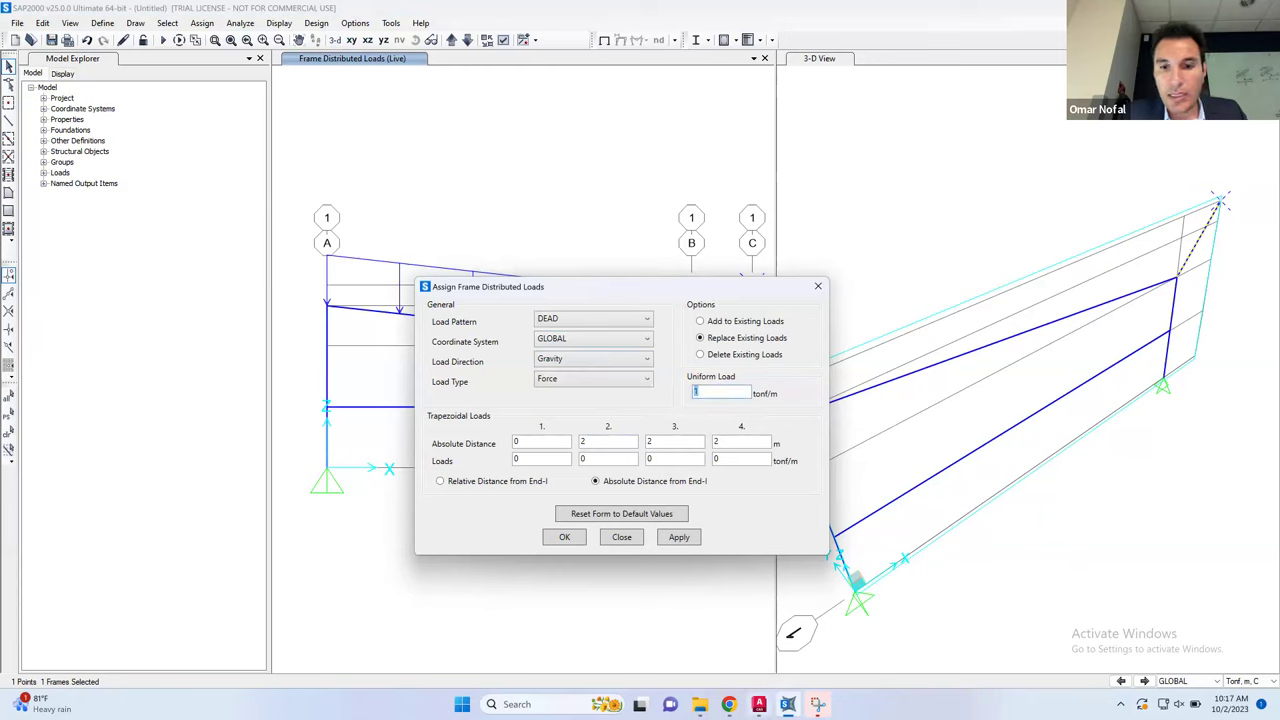
pyautogui.click(759, 704)
pyautogui.hotkey('alt', 'Tab')
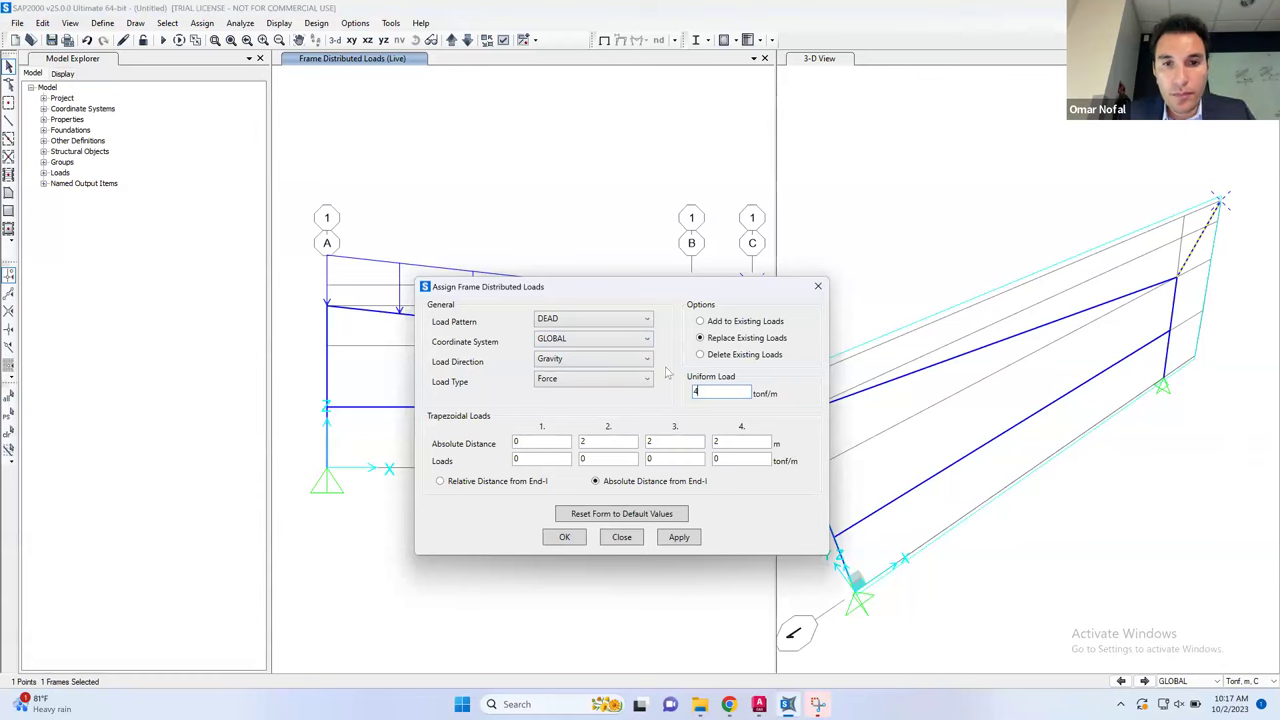
pyautogui.write('4')
pyautogui.moveTo(652, 292); pyautogui.dragTo(948, 177)
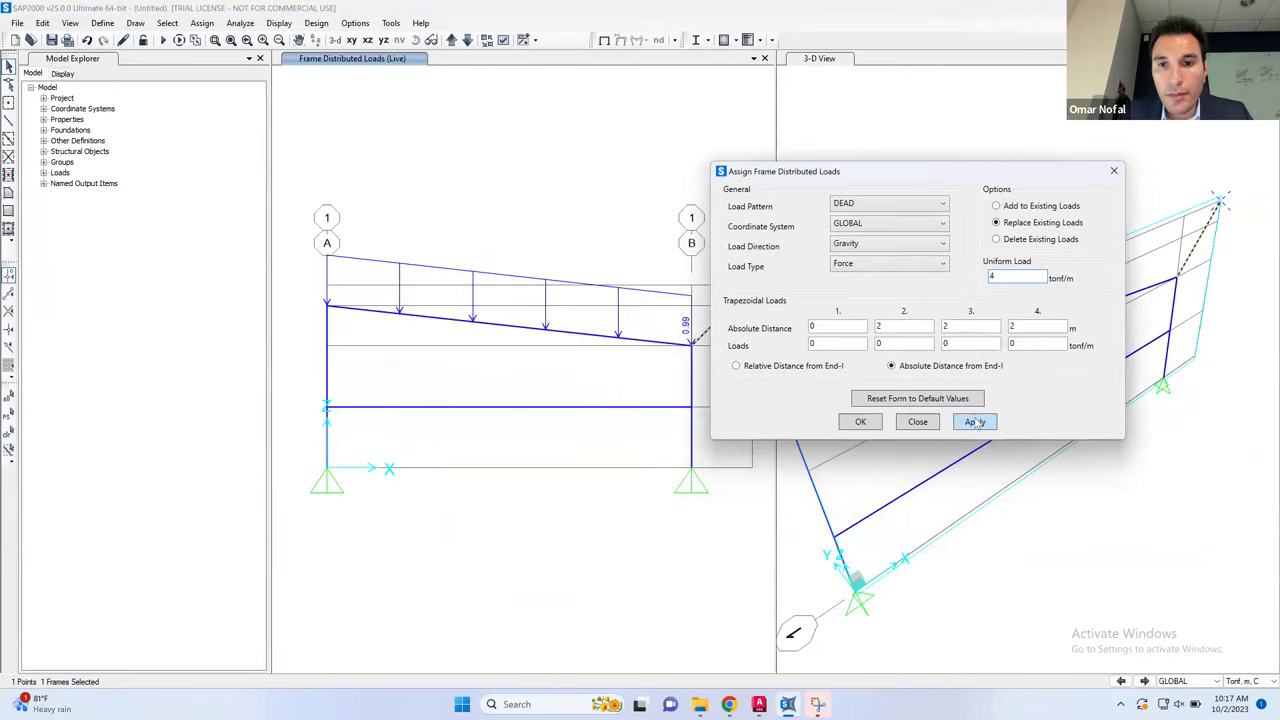
pyautogui.click(975, 422)
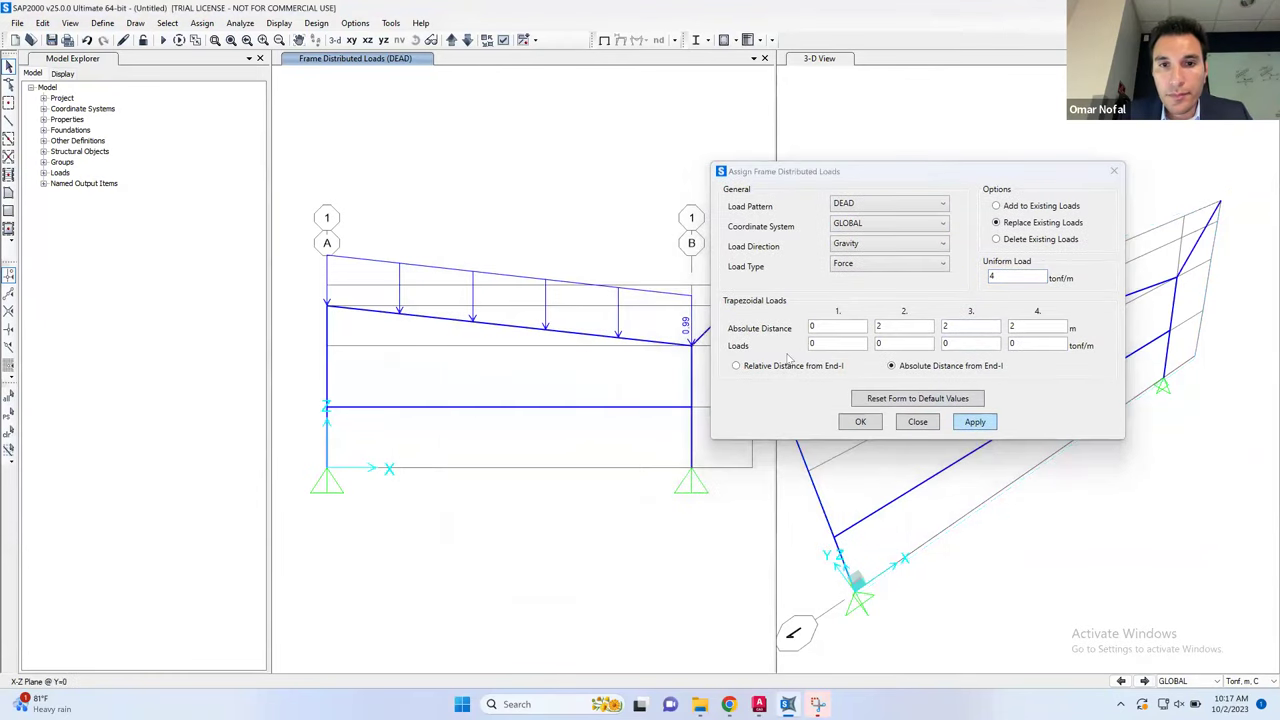
# Reselect the inclined cantilever between B and C and assign it a Live uniform distributed load of 3 tonf/m in the Gravity direction
pyautogui.click(704, 340)
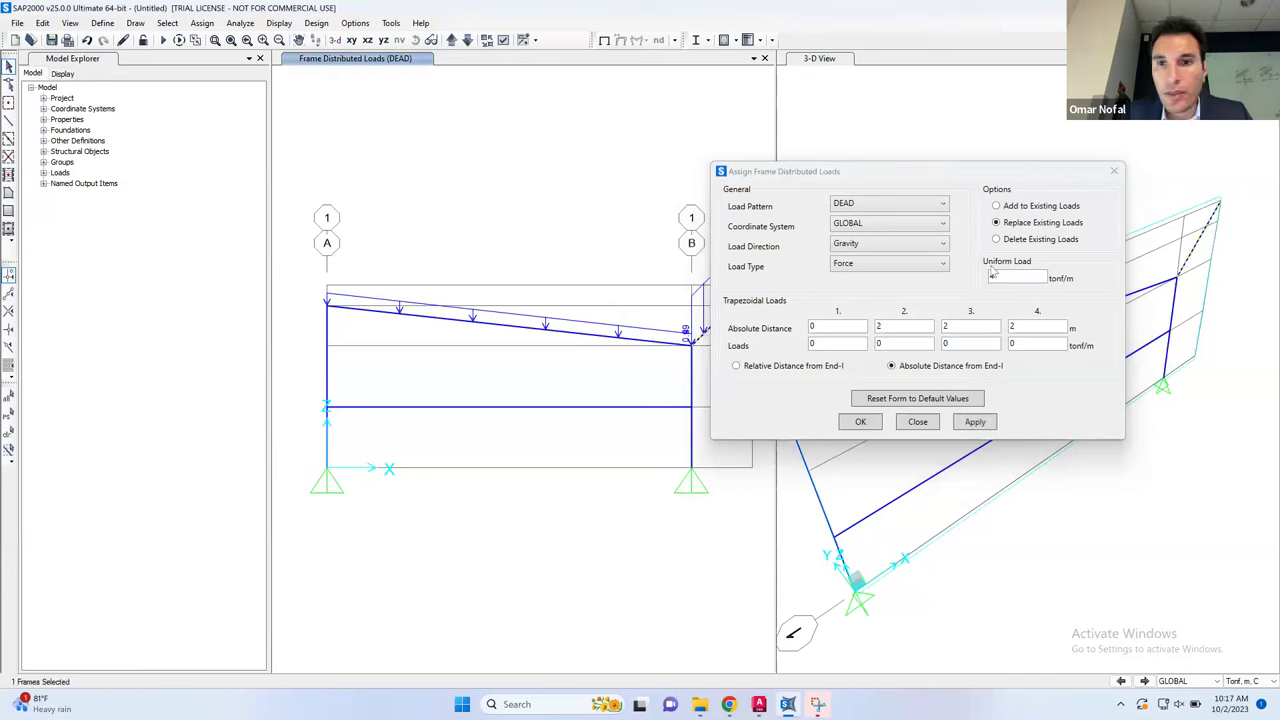
pyautogui.click(942, 203)
pyautogui.click(912, 232)
pyautogui.doubleClick(998, 277)
pyautogui.write('3')
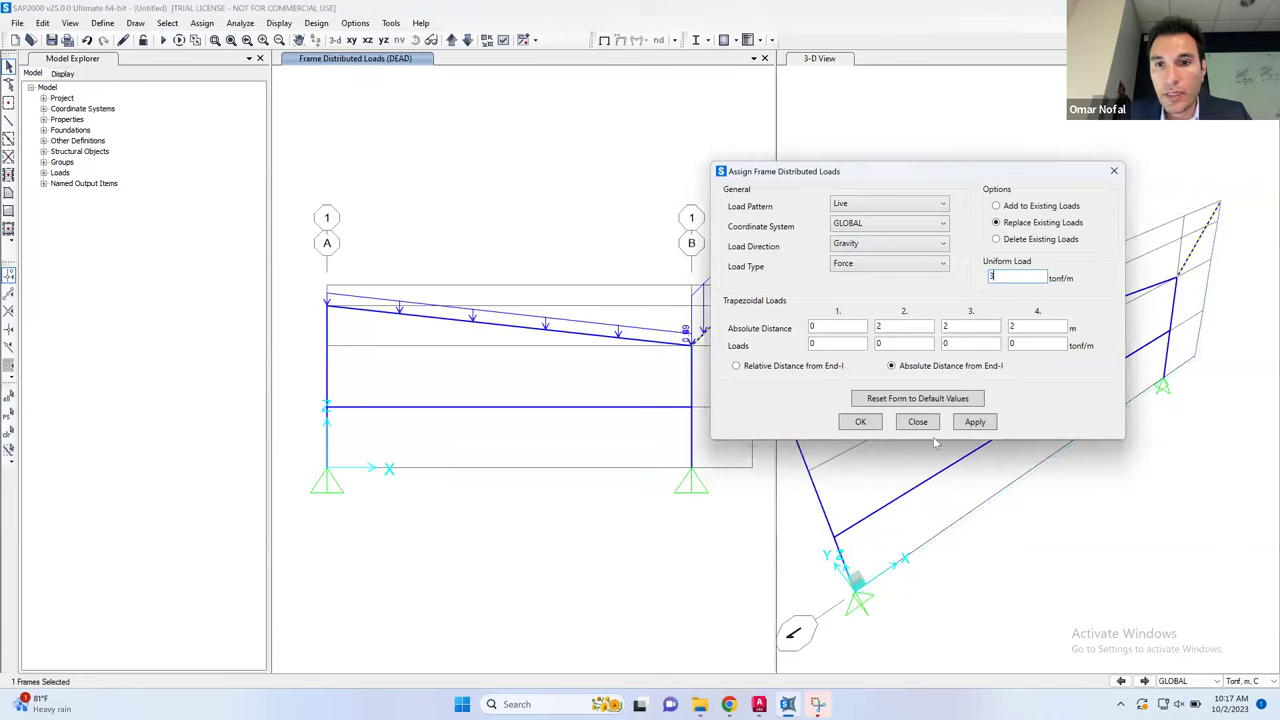
pyautogui.click(862, 422)
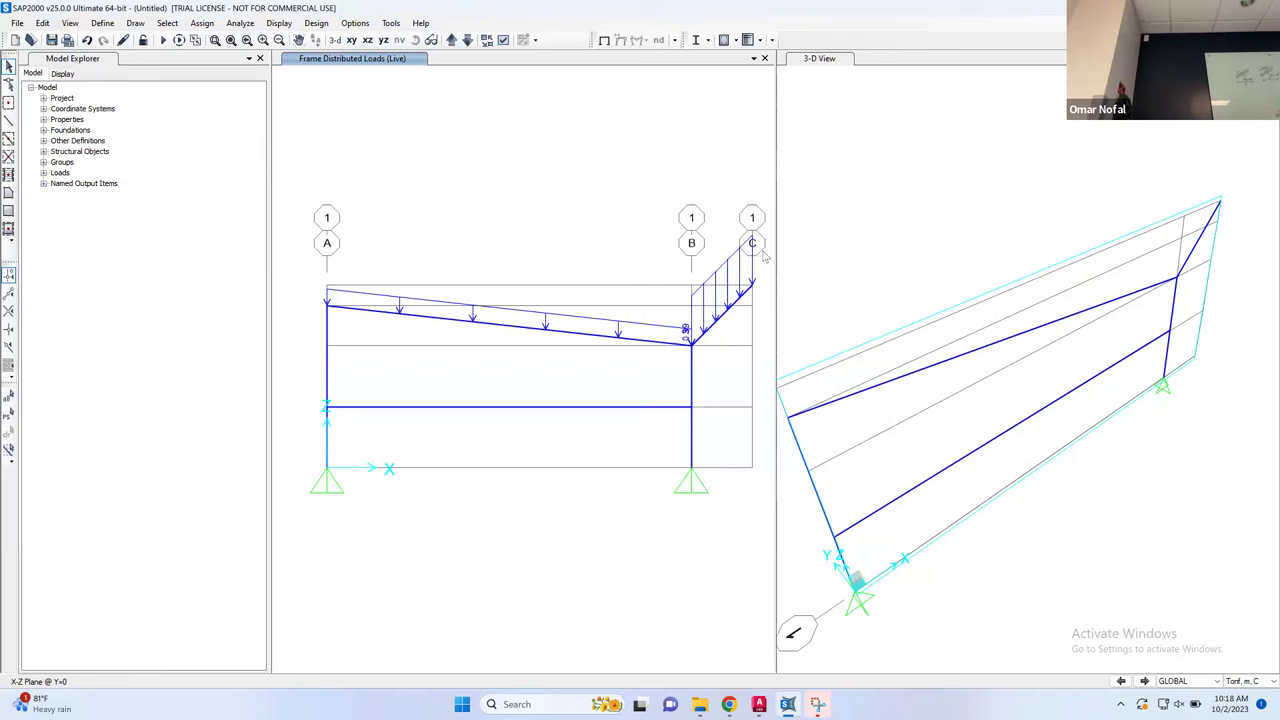
# Set the MODAL load case to Do Not Run in the analysis run settings
pyautogui.click(163, 40)
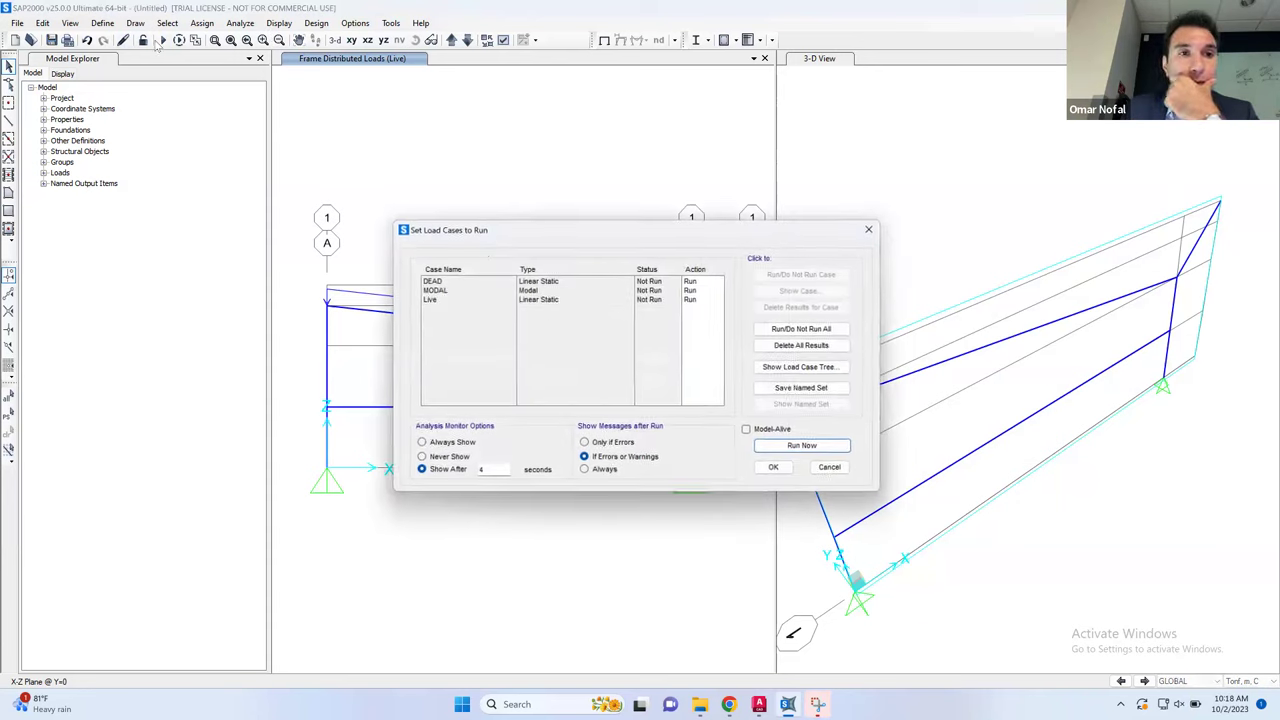
pyautogui.click(488, 291)
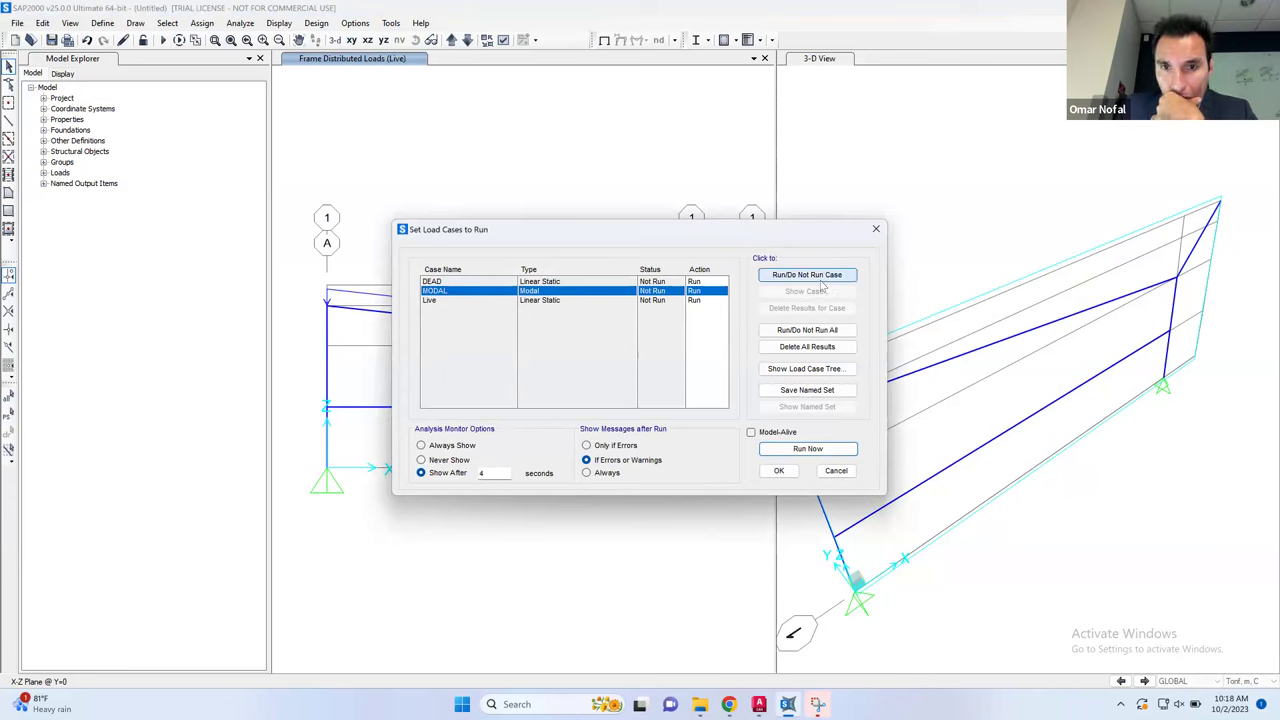
pyautogui.click(822, 285)
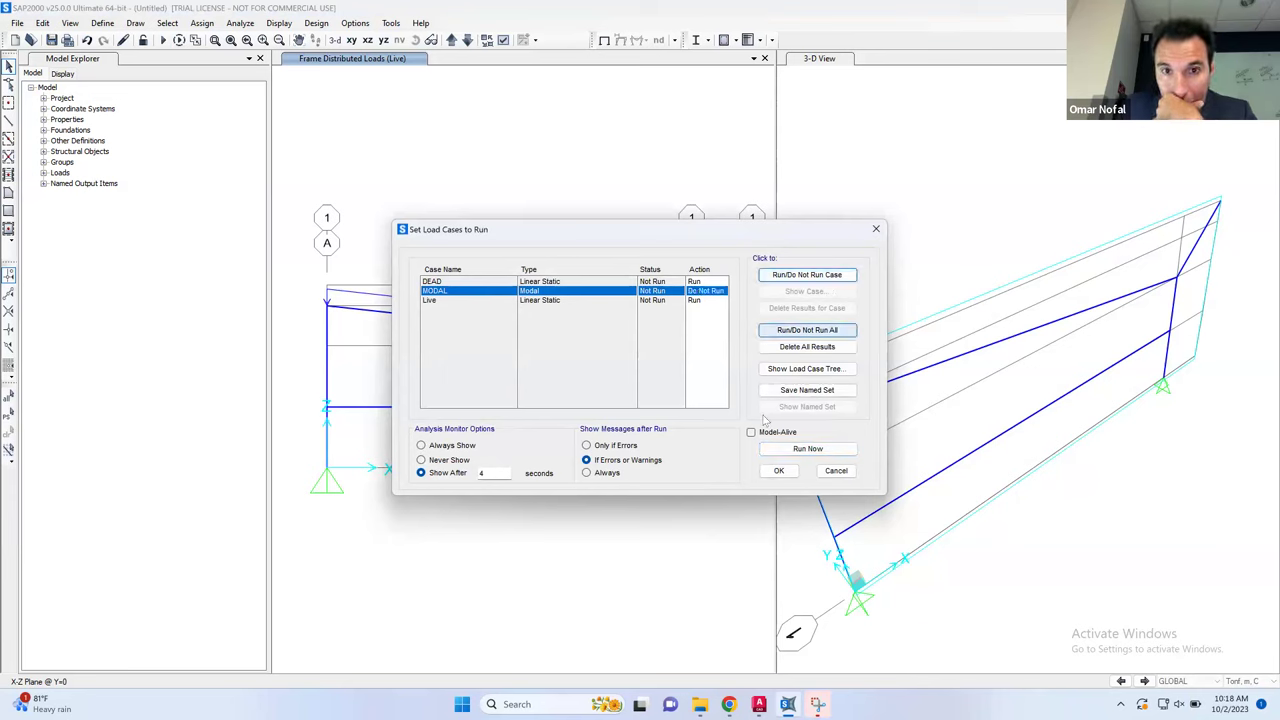
pyautogui.click(778, 471)
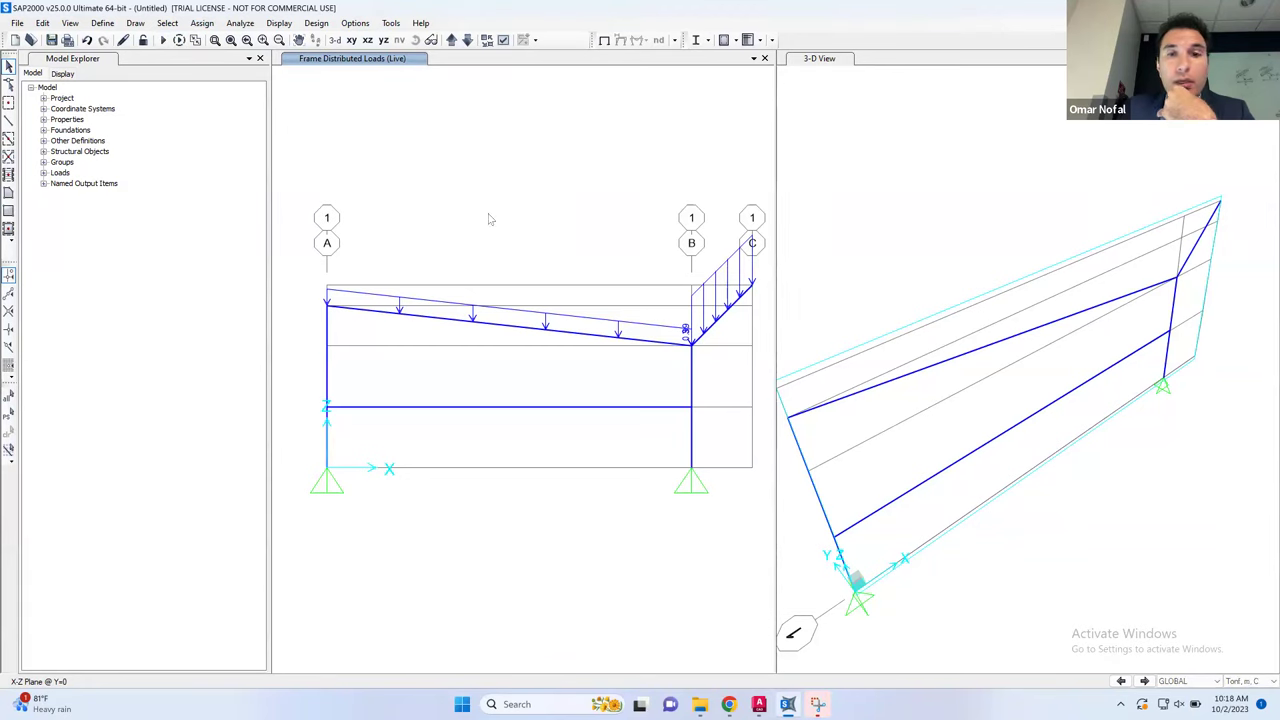
# Run the analysis, saving the model as Frame 1 in the Truss folder, and dismiss the analysis messages
pyautogui.click(163, 40)
pyautogui.click(808, 448)
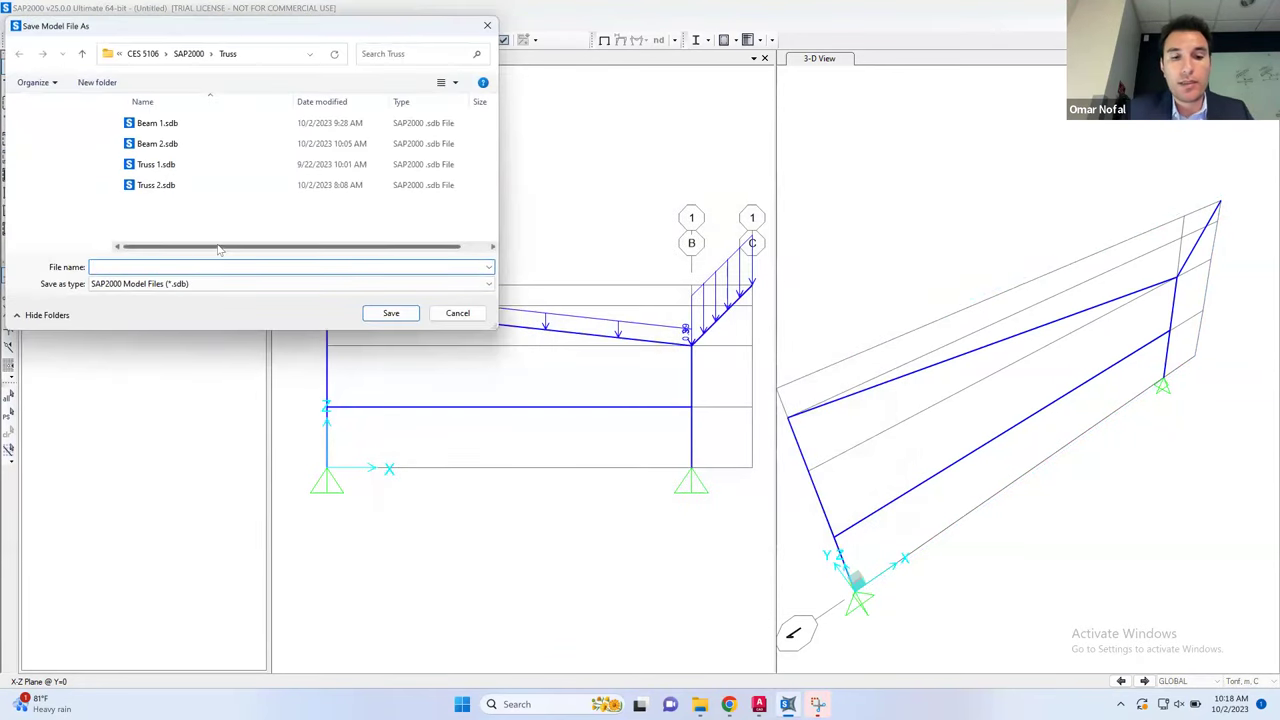
pyautogui.write('Frame 1')
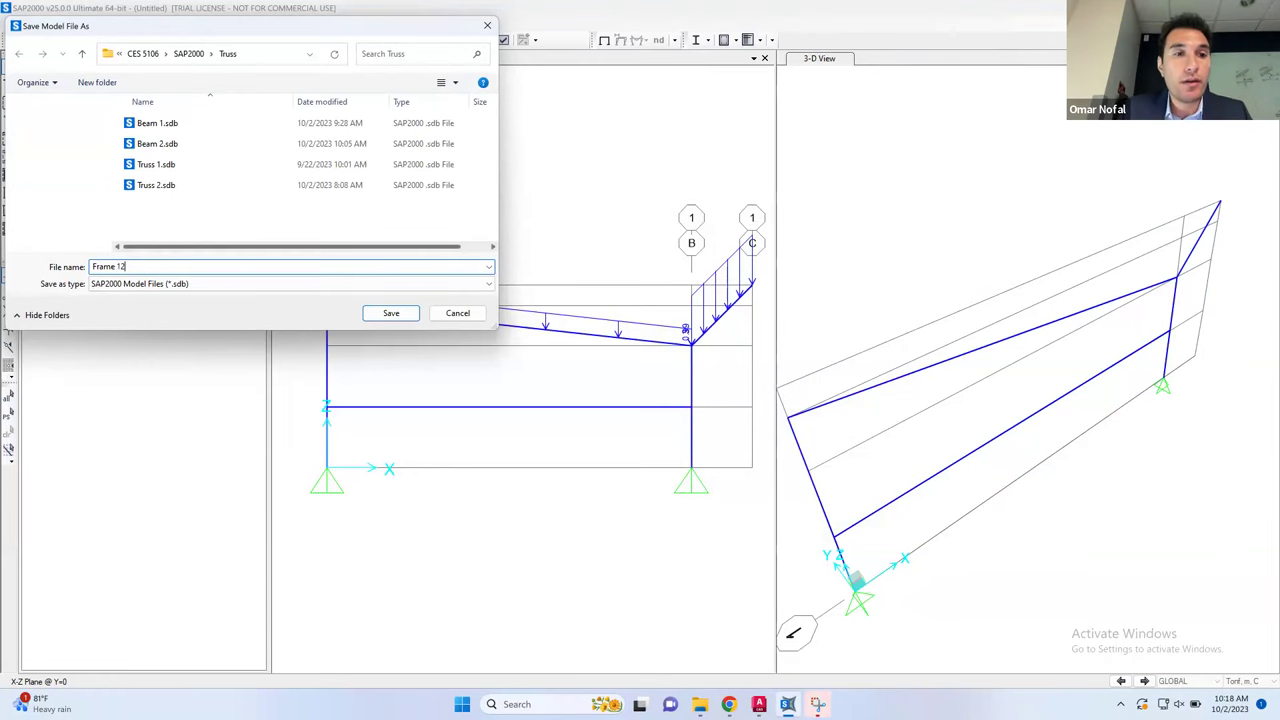
pyautogui.click(372, 316)
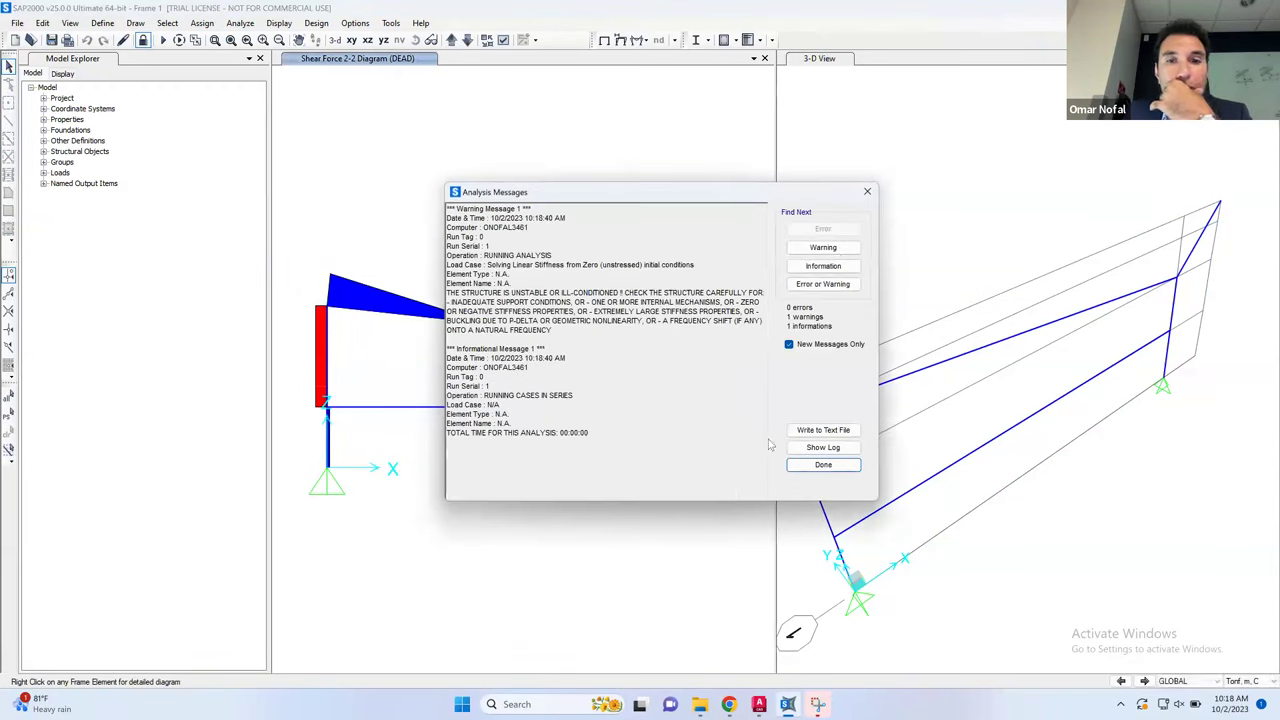
pyautogui.click(821, 466)
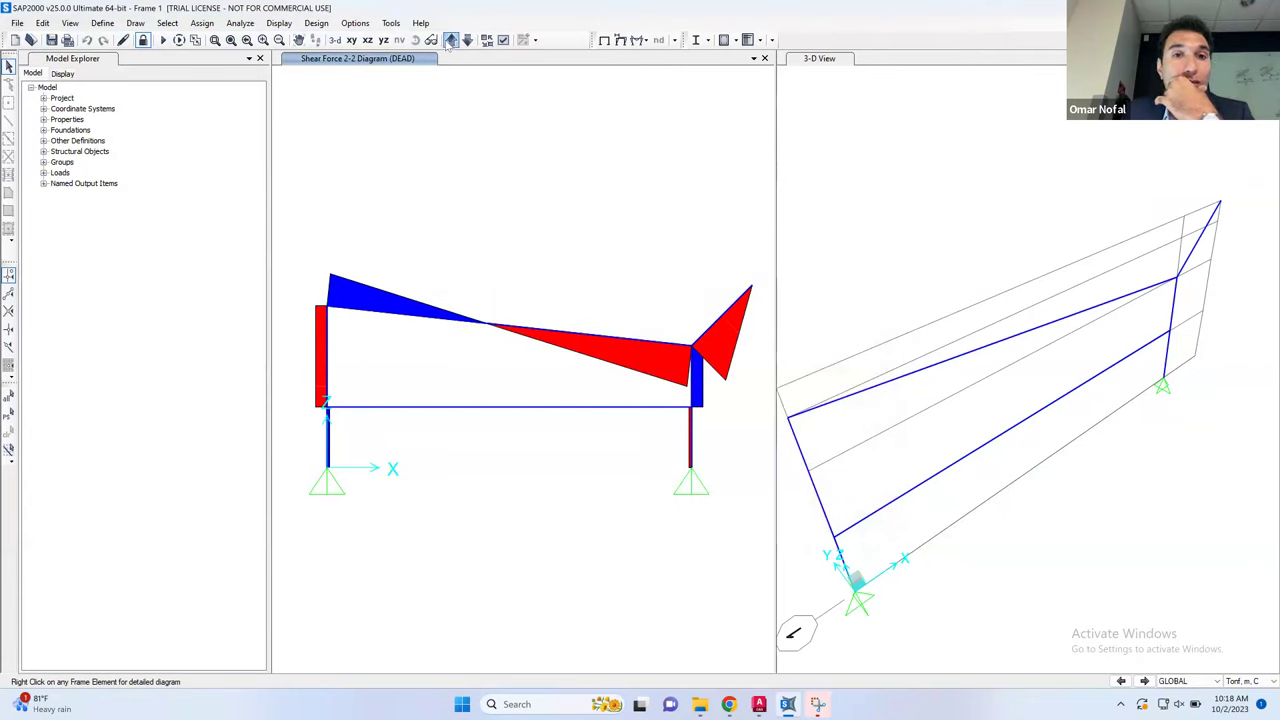
# Display the frame's filled Moment 3-3 diagram for the DEAD case
pyautogui.click(242, 23)
pyautogui.moveTo(279, 23)
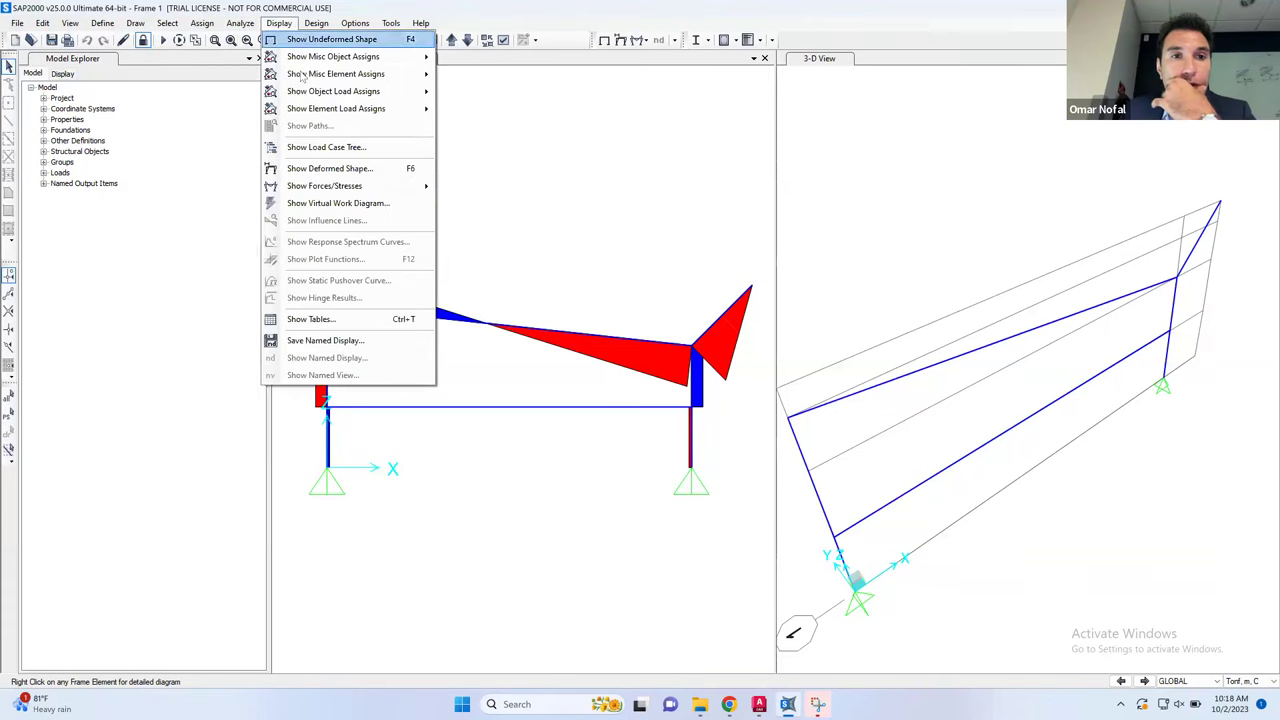
pyautogui.moveTo(380, 187)
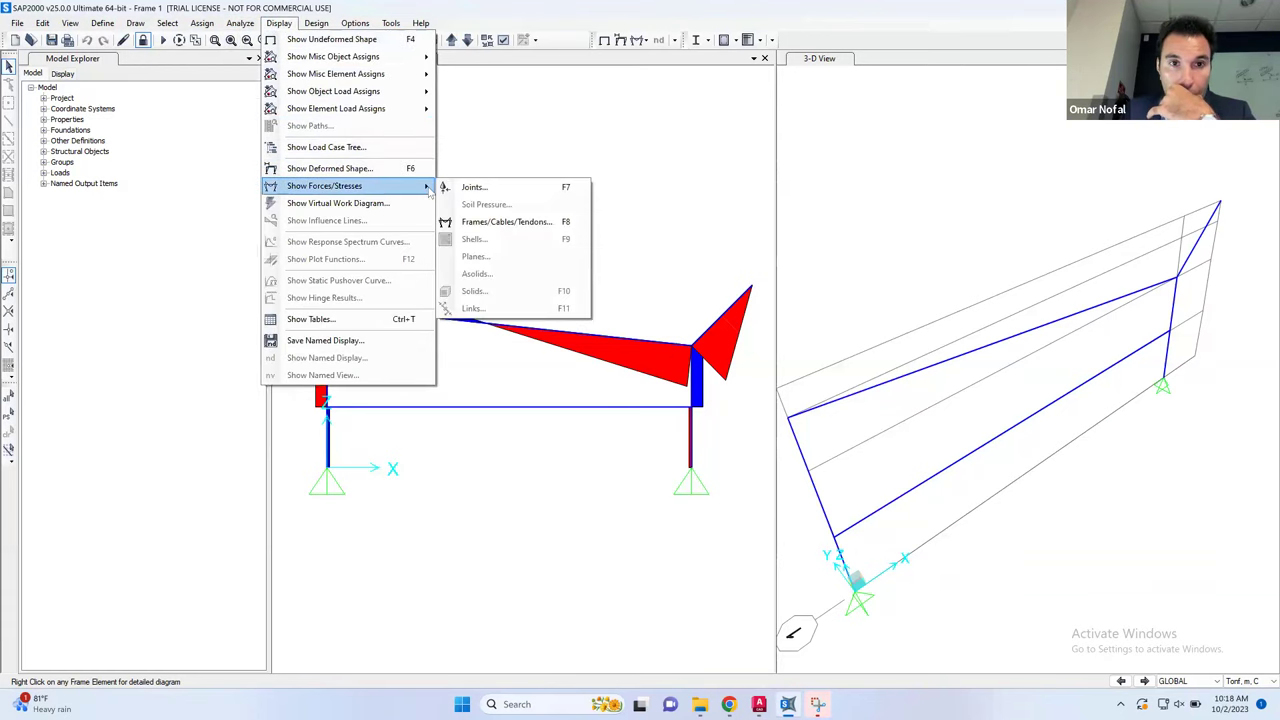
pyautogui.click(490, 220)
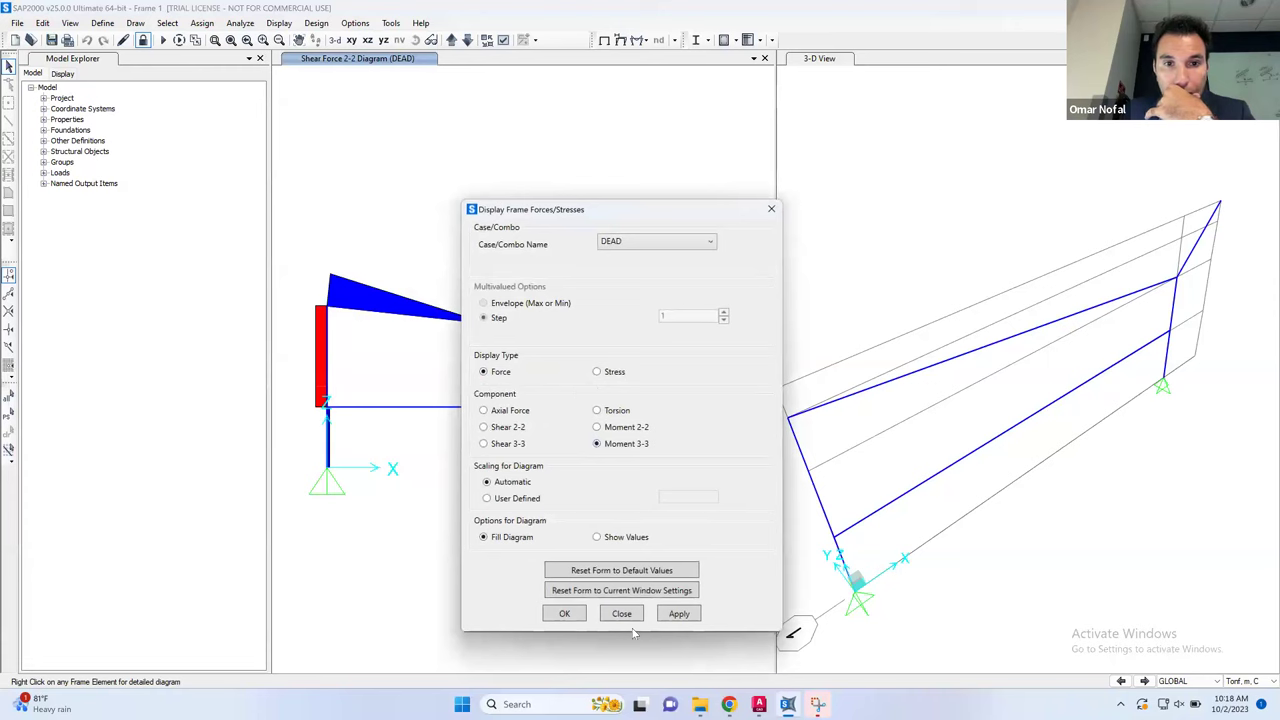
pyautogui.click(675, 620)
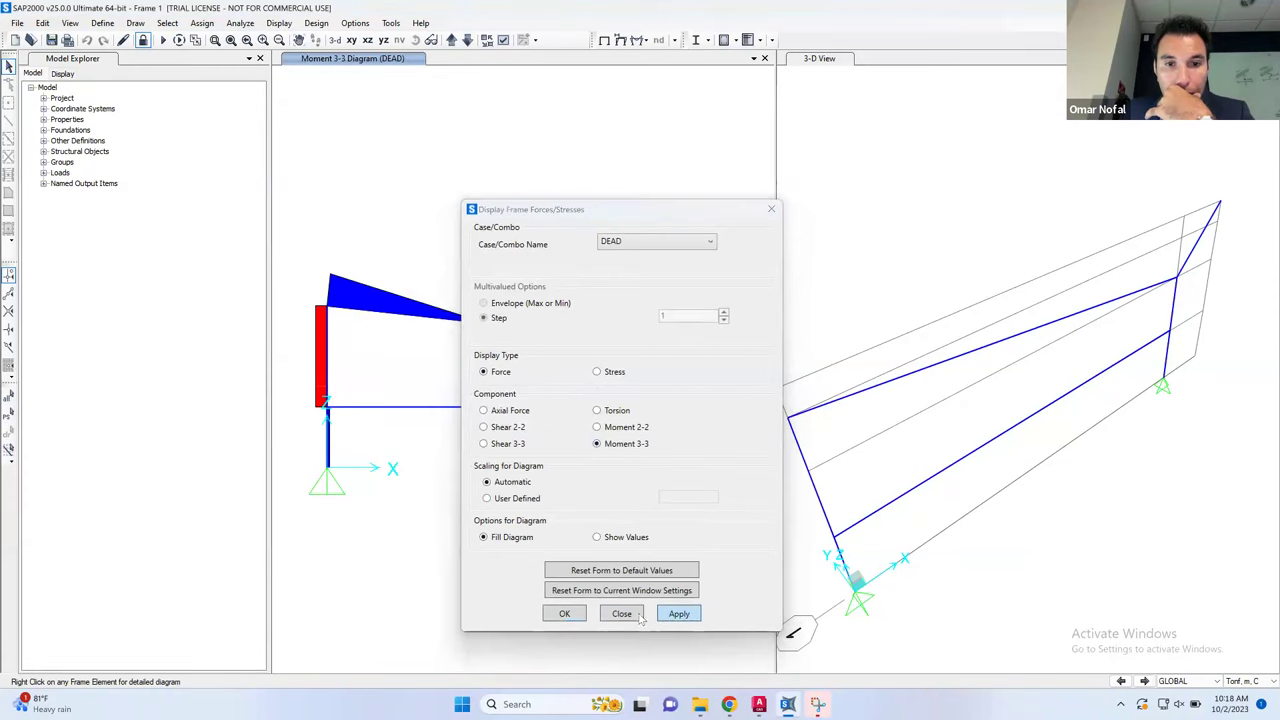
pyautogui.click(619, 615)
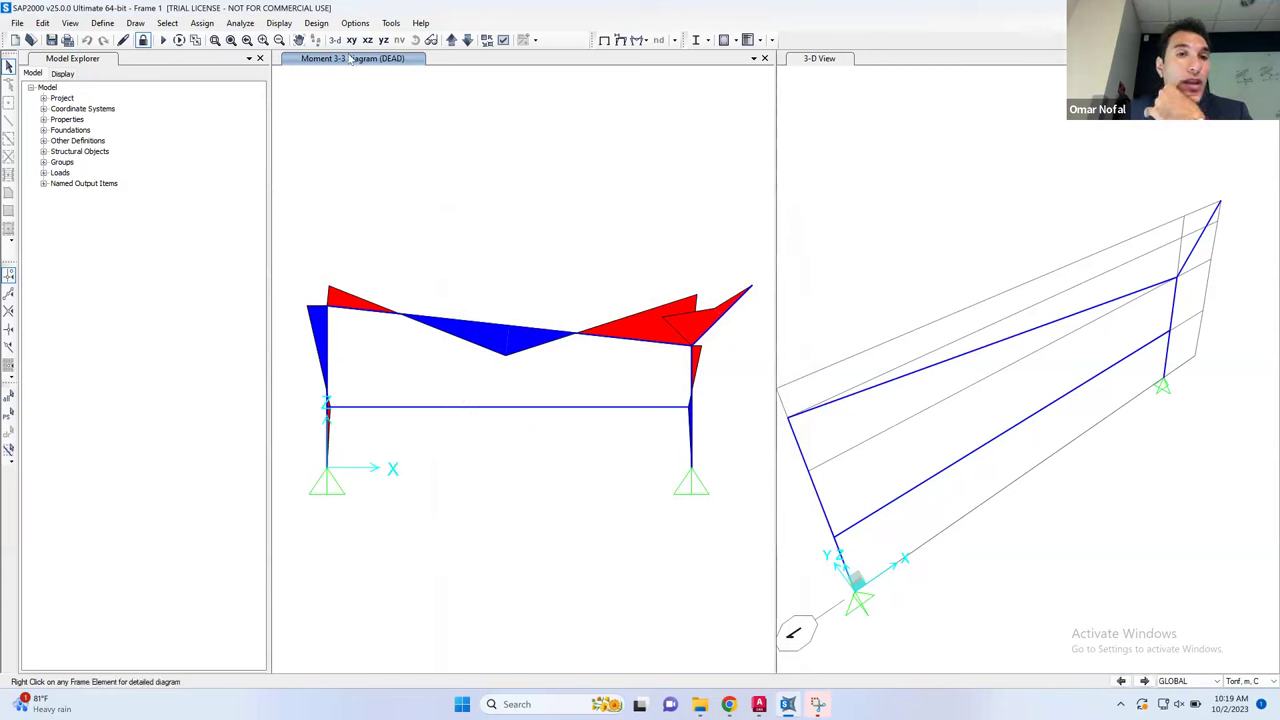
# Display the frame's filled Axial Force diagram for the DEAD case
pyautogui.click(280, 24)
pyautogui.moveTo(347, 190)
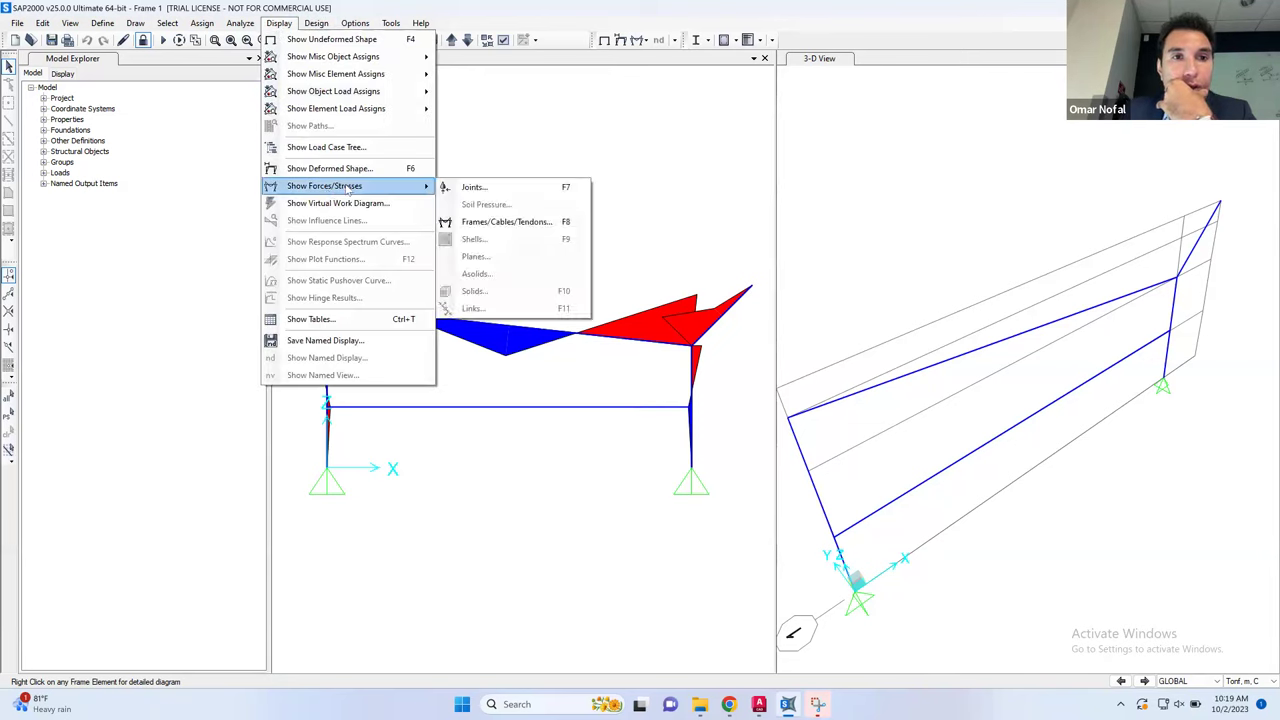
pyautogui.click(506, 221)
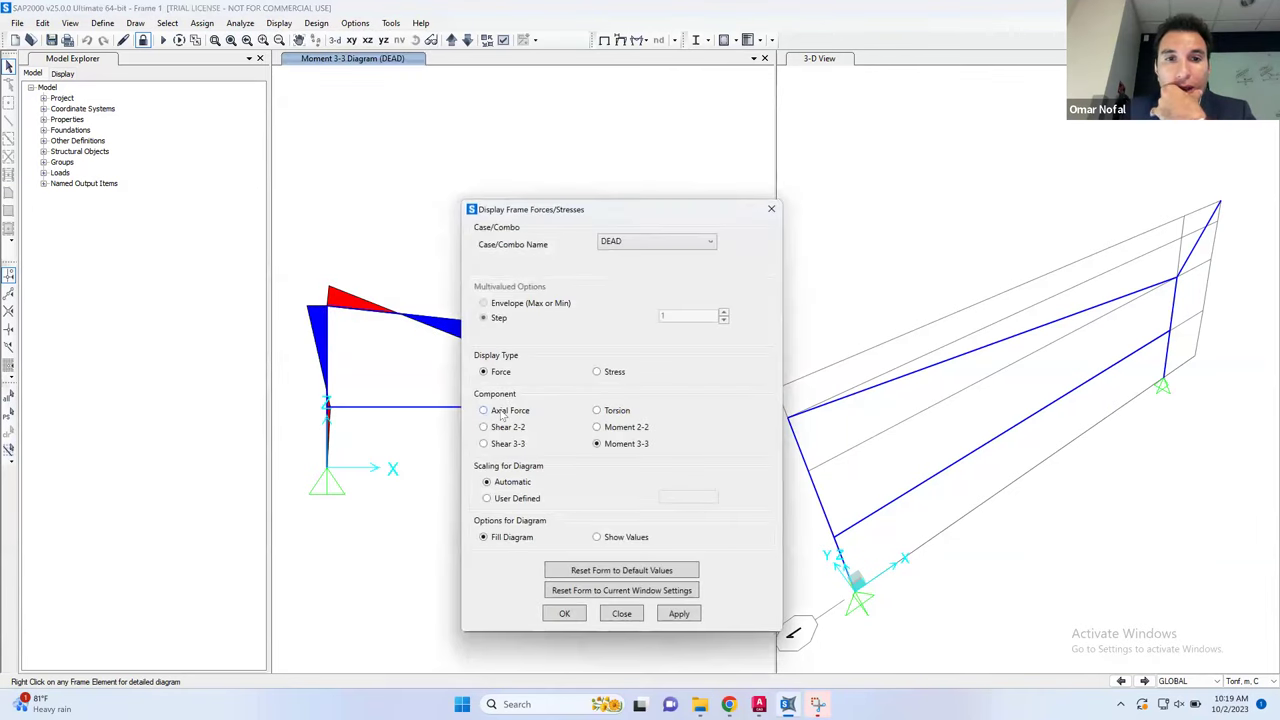
pyautogui.click(681, 616)
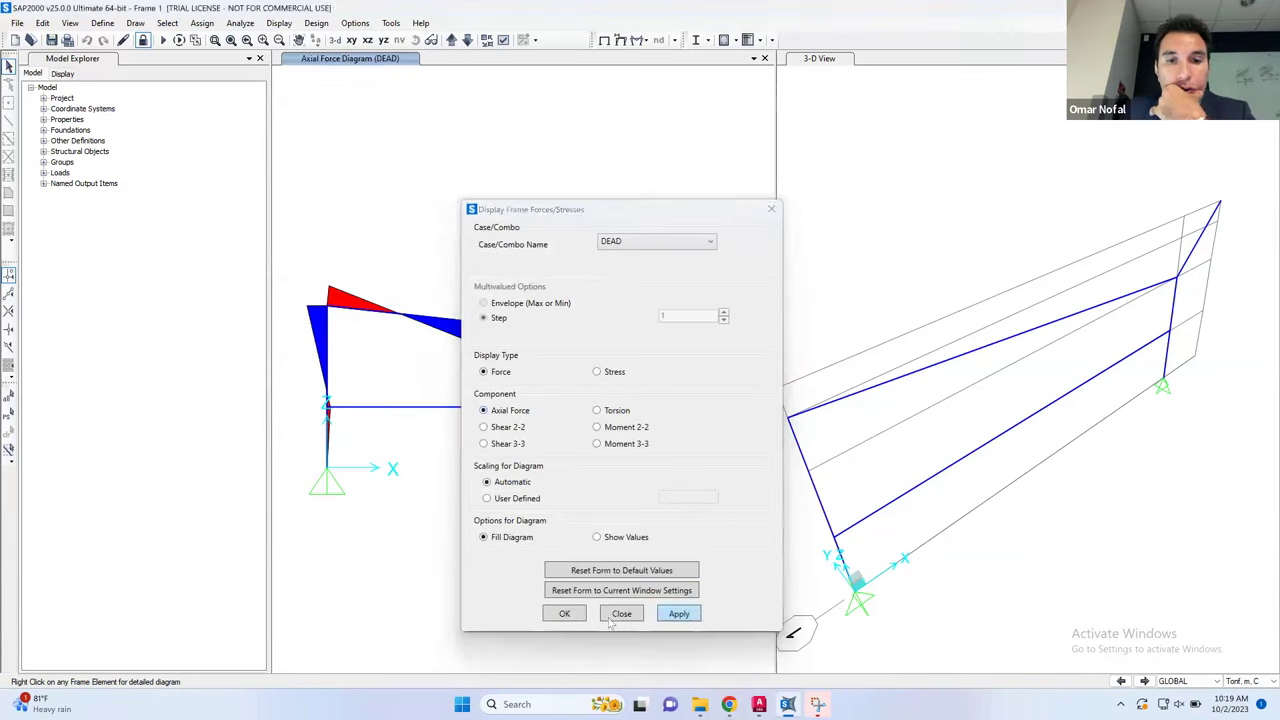